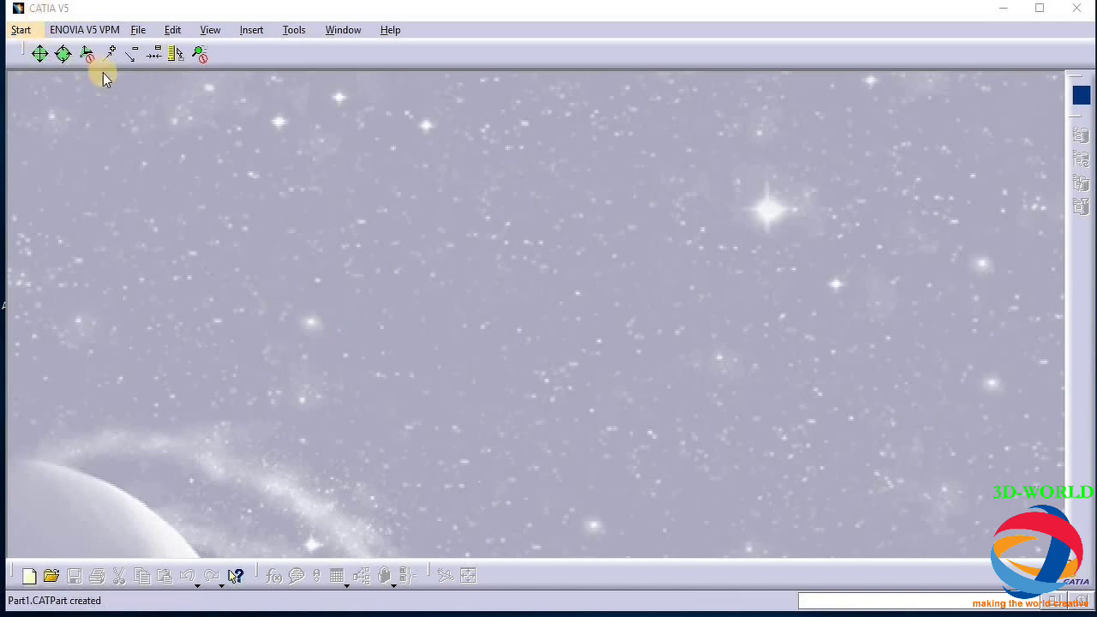
Open a new part in the Part Design workbench and start a sketch on the xy plane
left_click(26, 31)
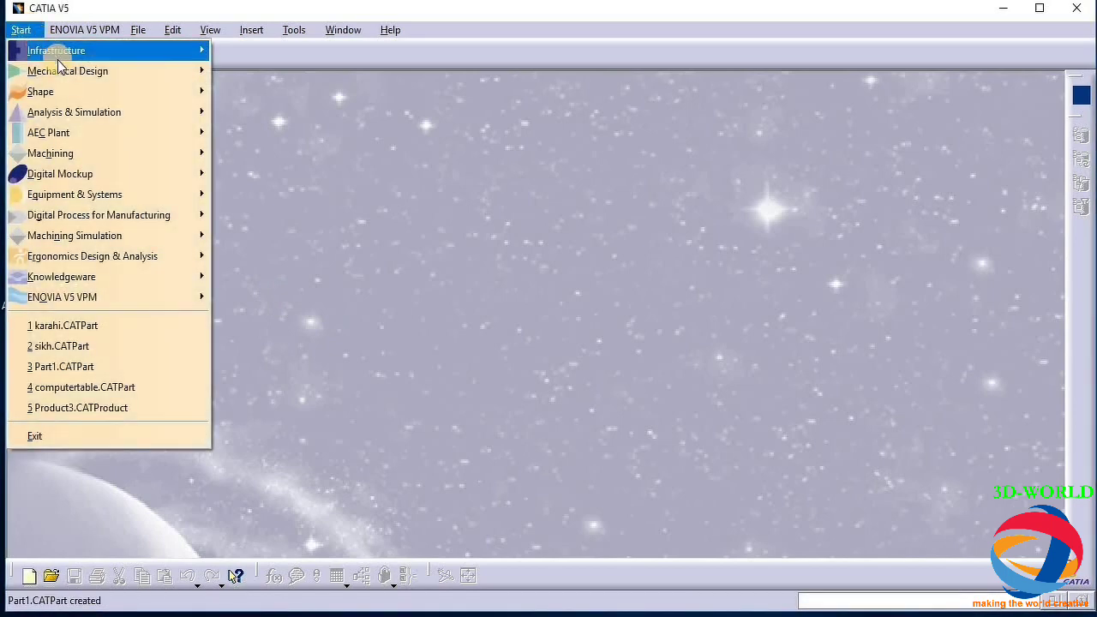
mouse_move(81, 71)
left_click(240, 71)
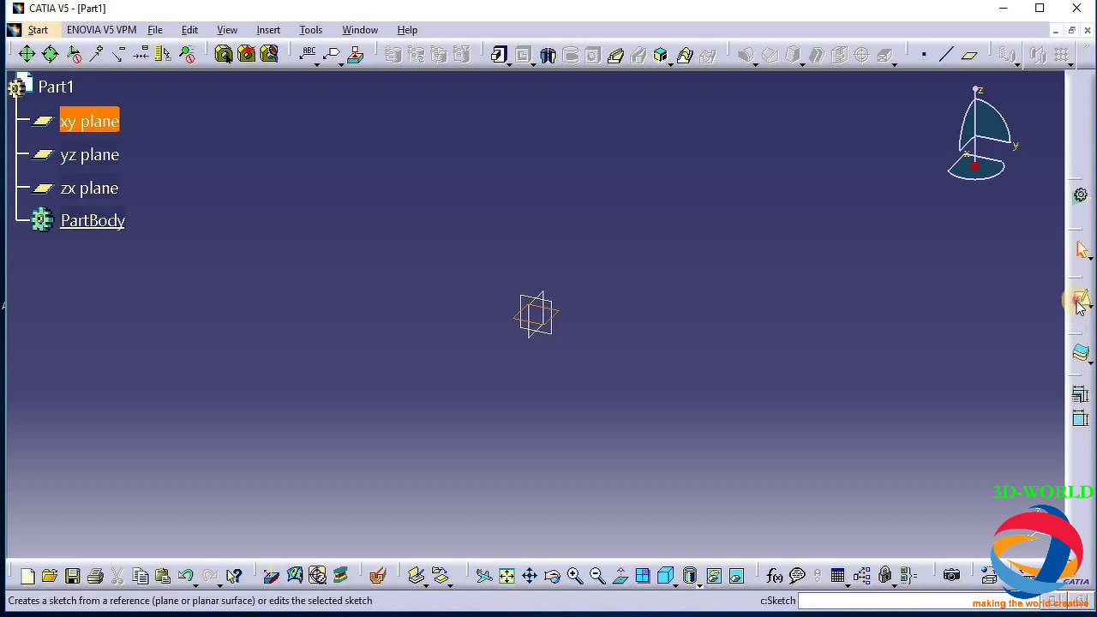
left_click(1005, 308)
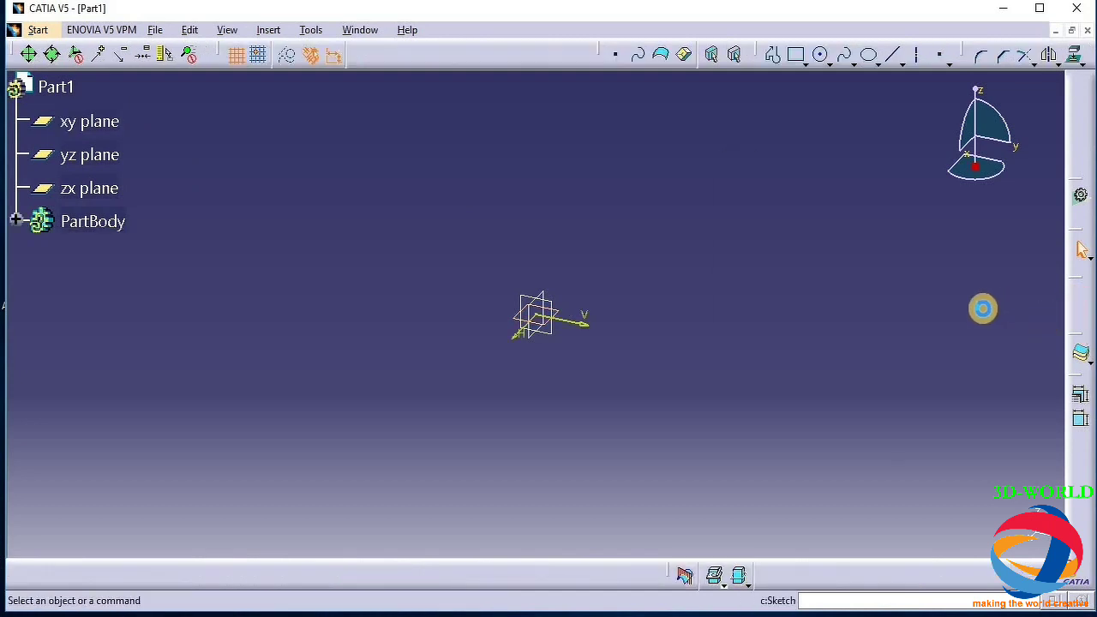
Sketch a horizontal centered rectangle with its center on the sketch origin
left_click(796, 56)
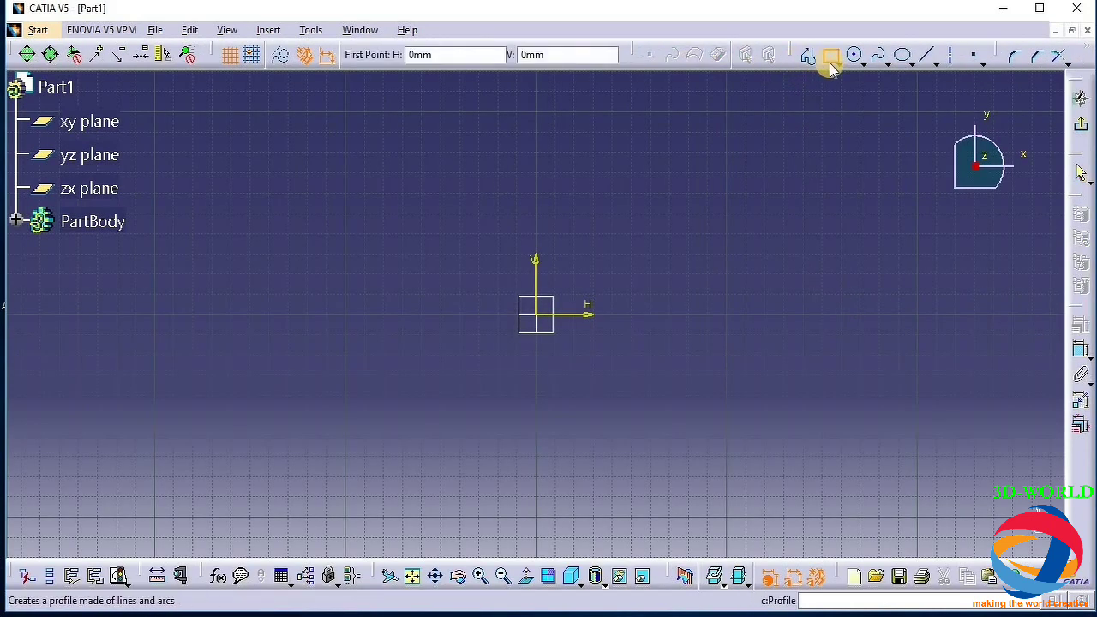
left_click(839, 64)
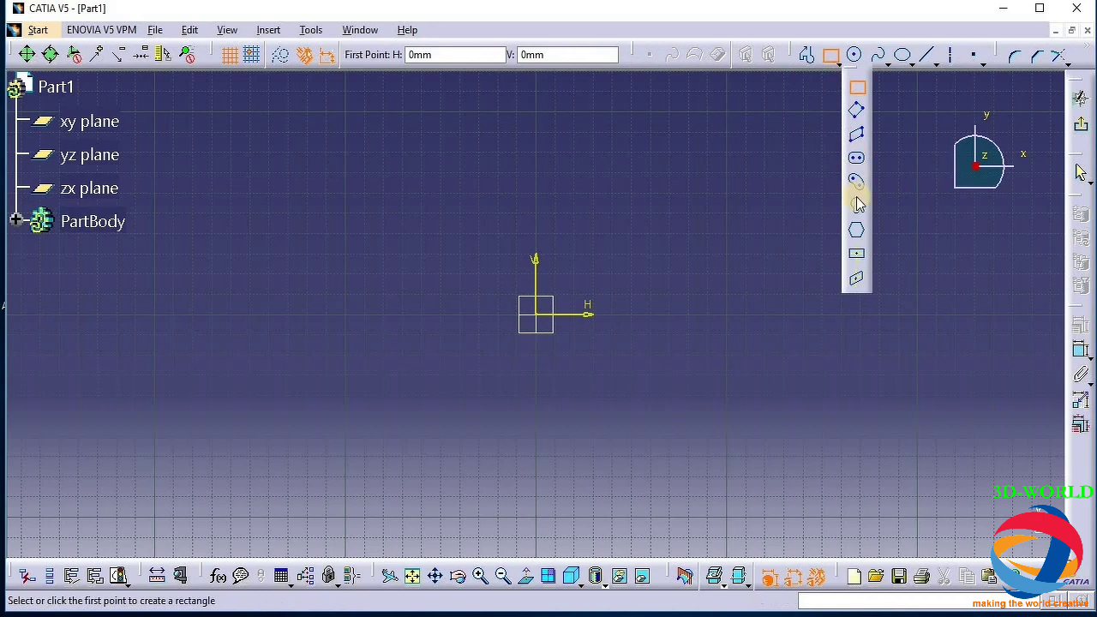
left_click(861, 248)
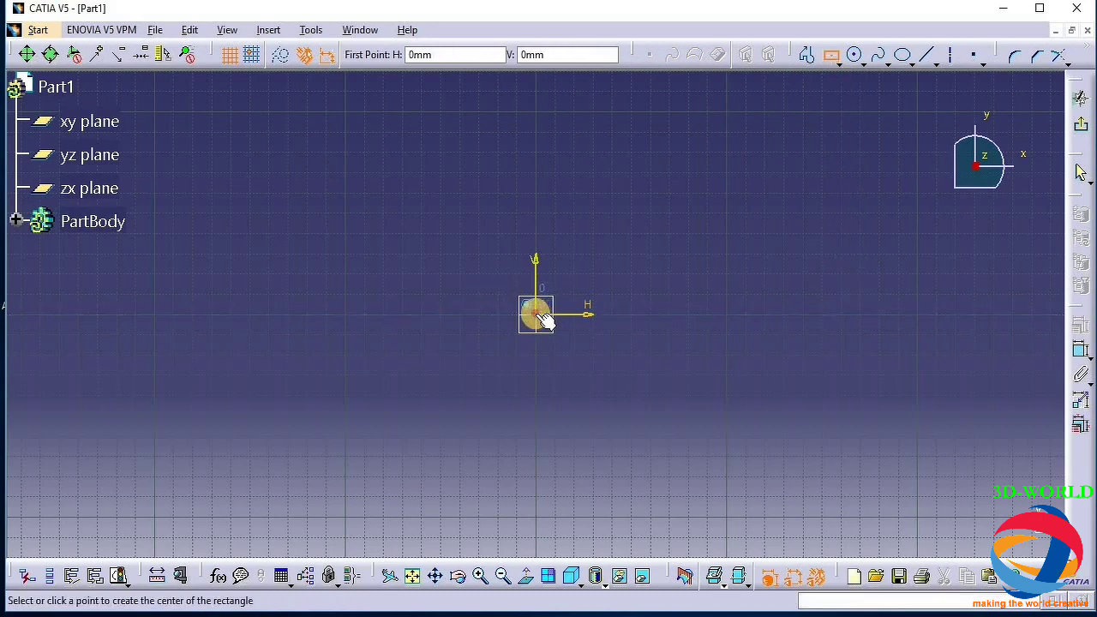
left_click(540, 316)
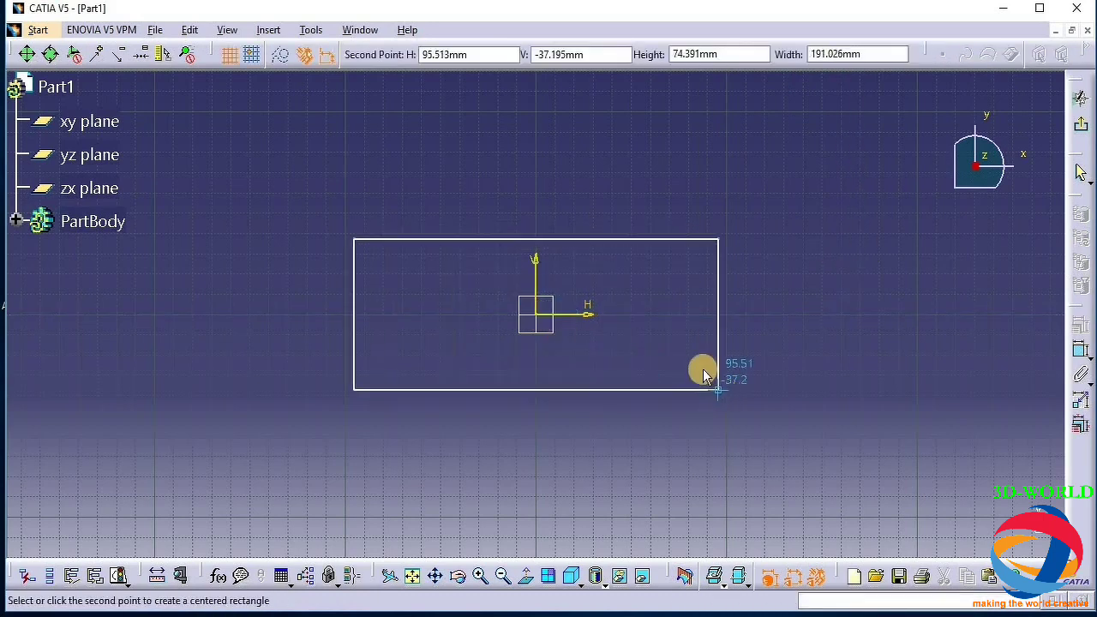
left_click(649, 381)
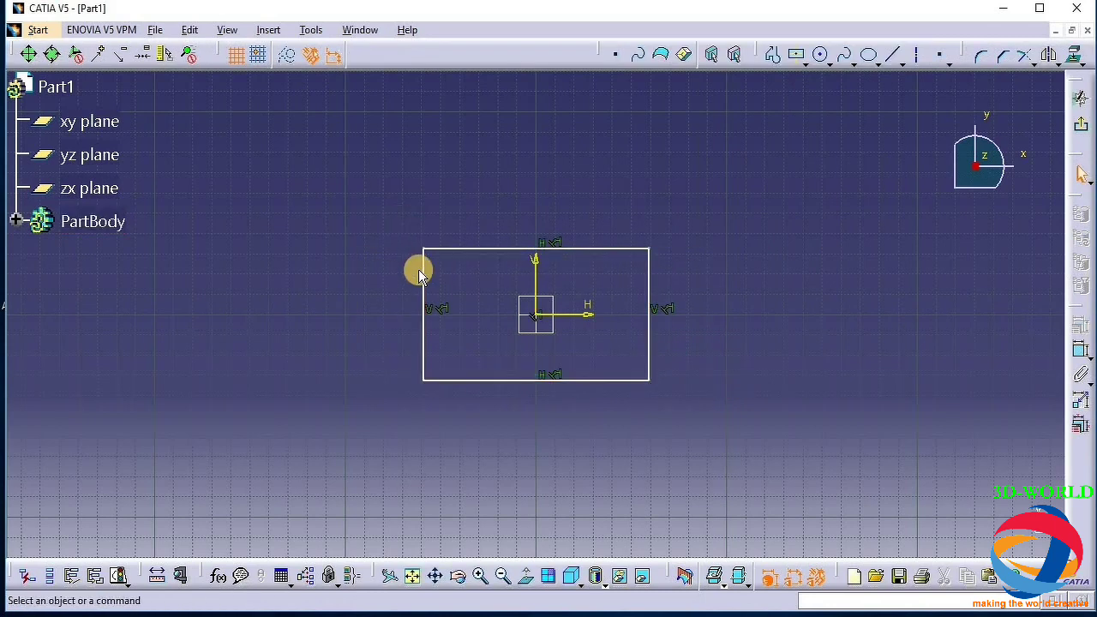
Round the upper-right corner of the rectangle with a 4 mm radius using the Corner tool
left_click(452, 576)
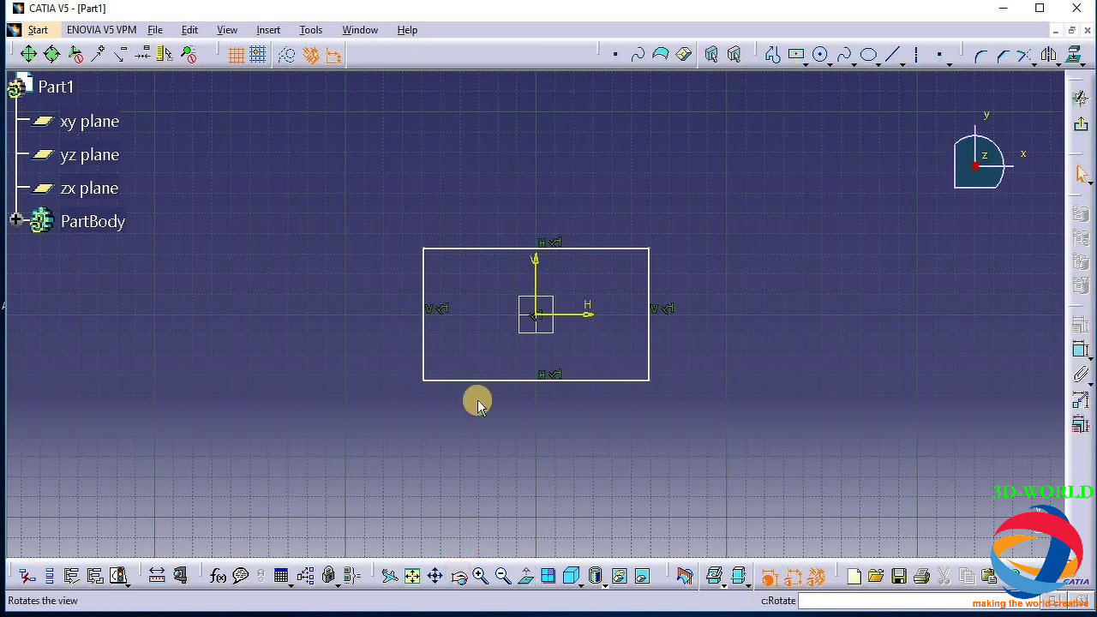
left_click(442, 282)
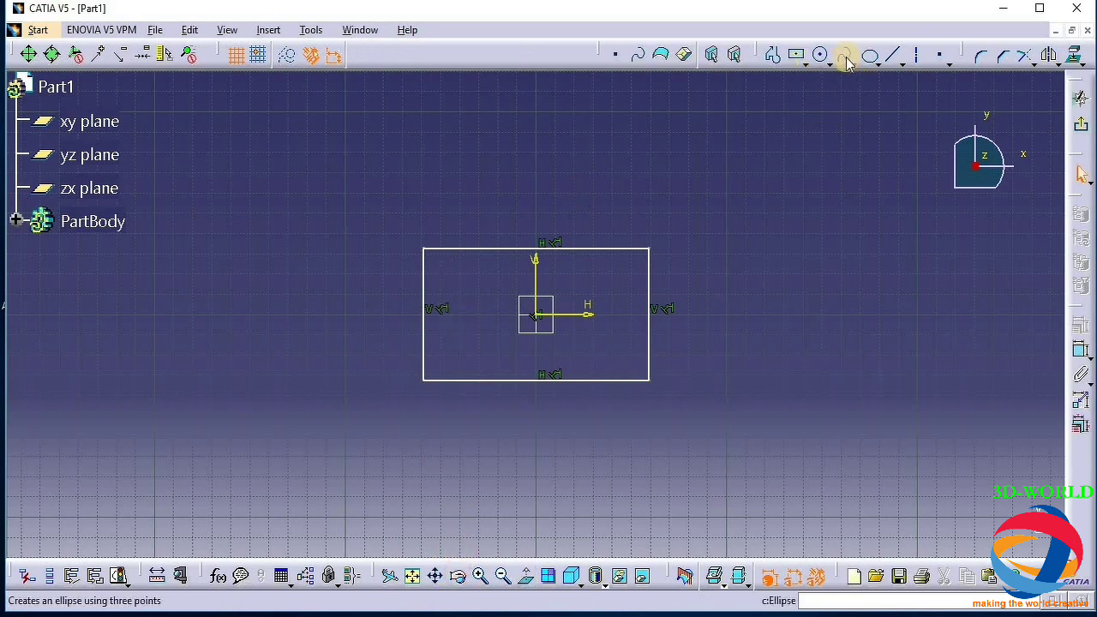
left_click(982, 59)
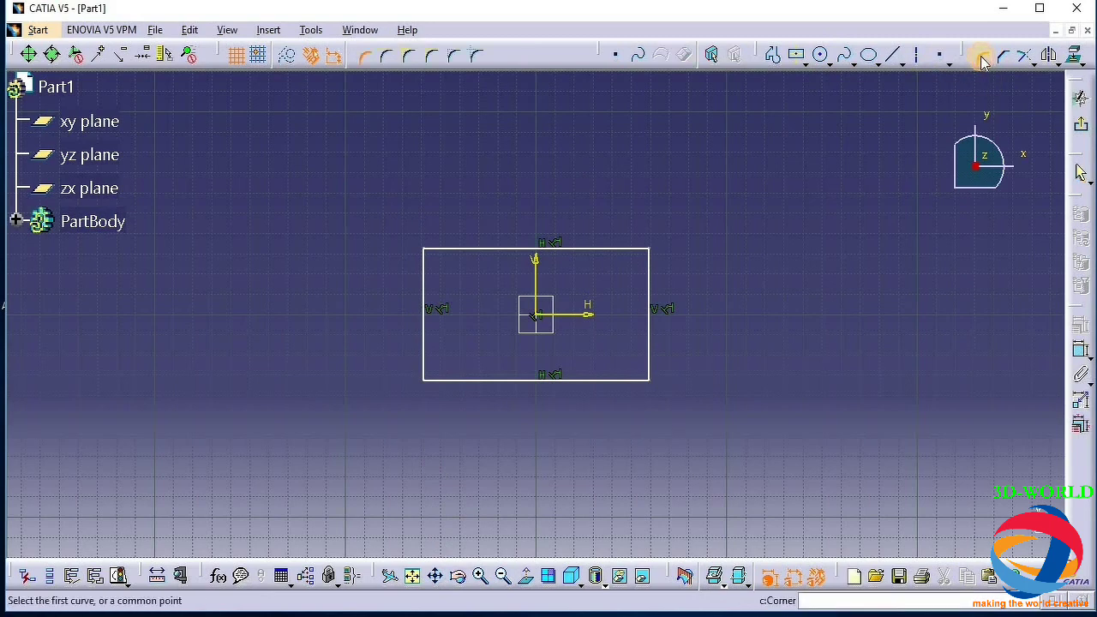
left_click(632, 249)
left_click(652, 268)
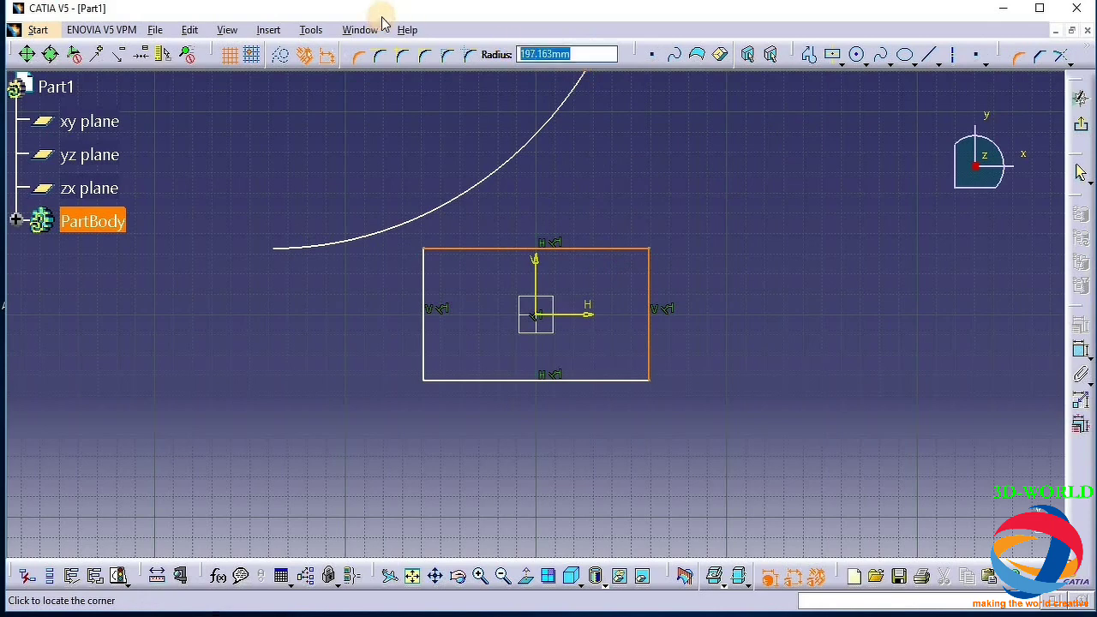
type("4")
key("Return")
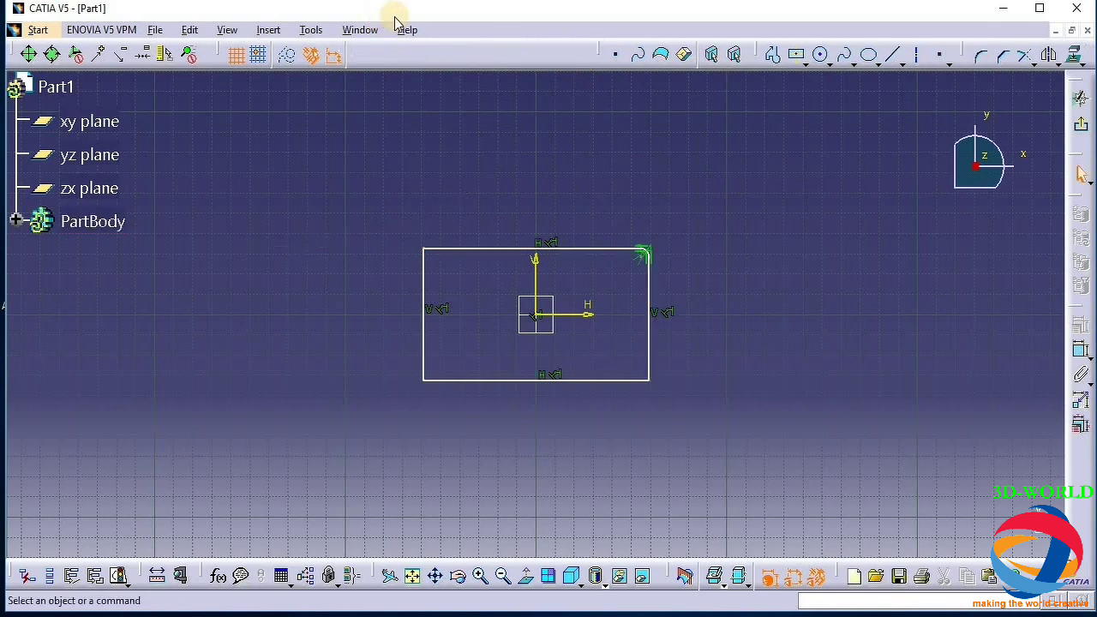
Try to round the rectangle's lower-right corner with the Corner tool, using the right and bottom edges
left_click(649, 358)
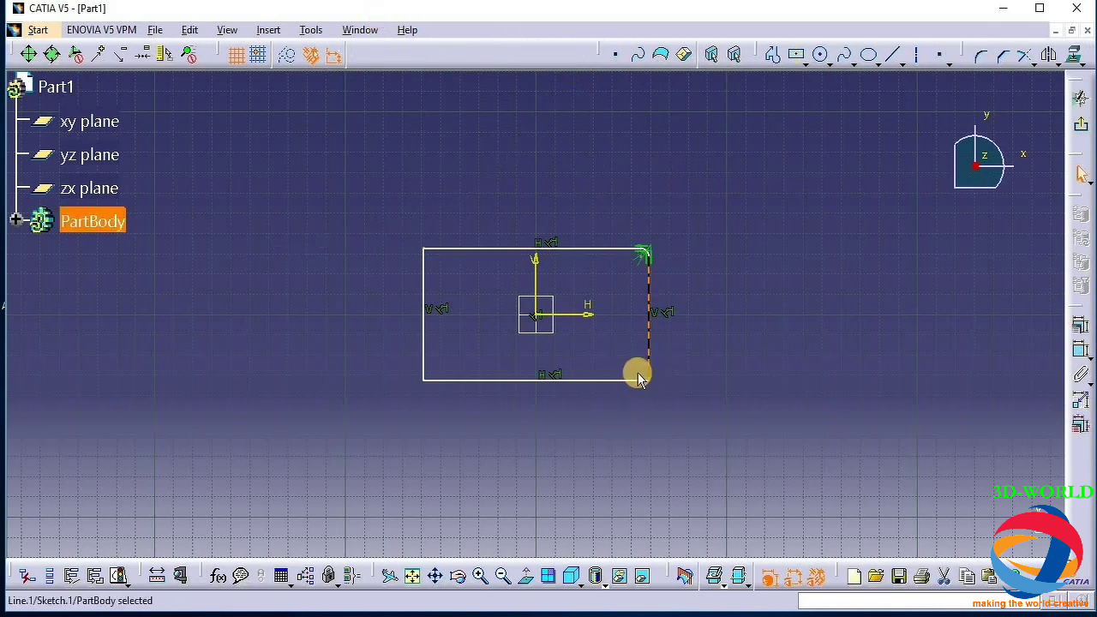
left_click(633, 378)
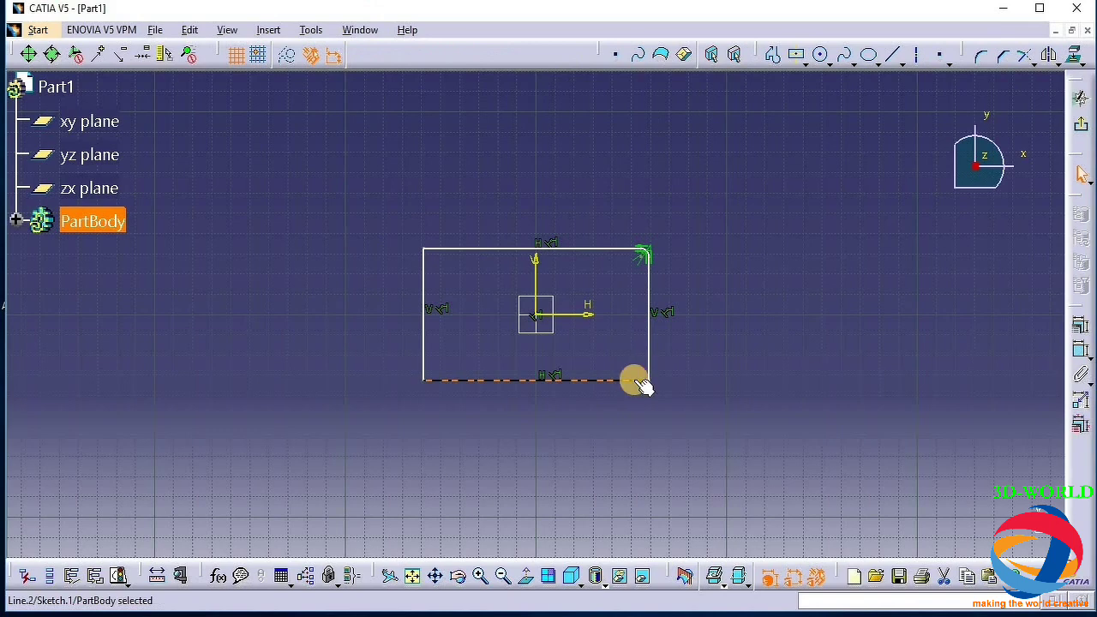
left_click(982, 57)
left_click(649, 343)
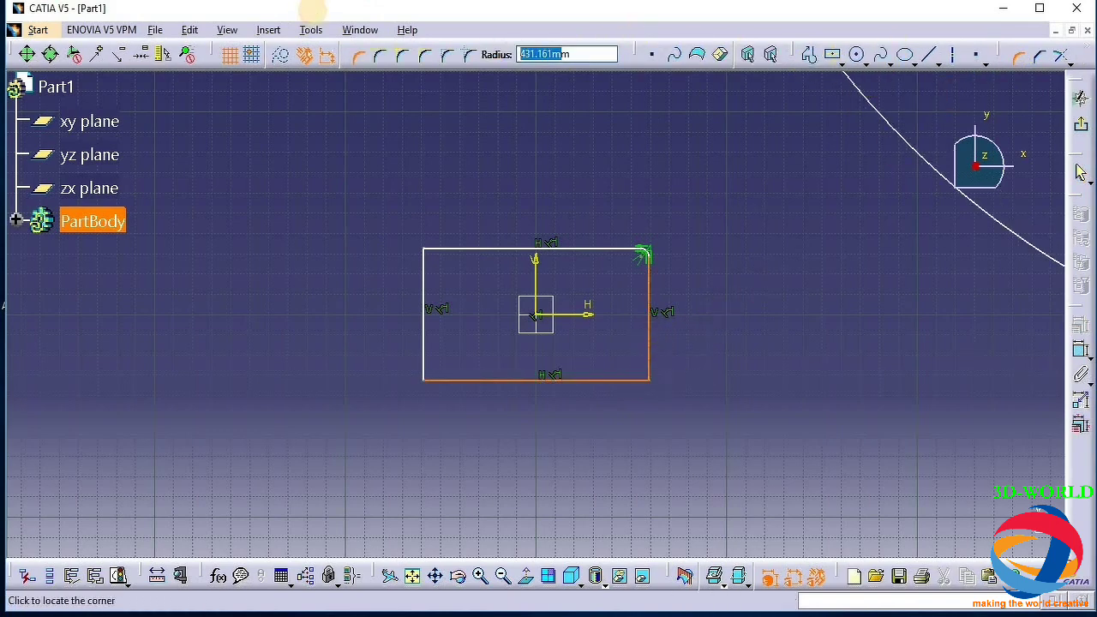
type("4m")
key("Return")
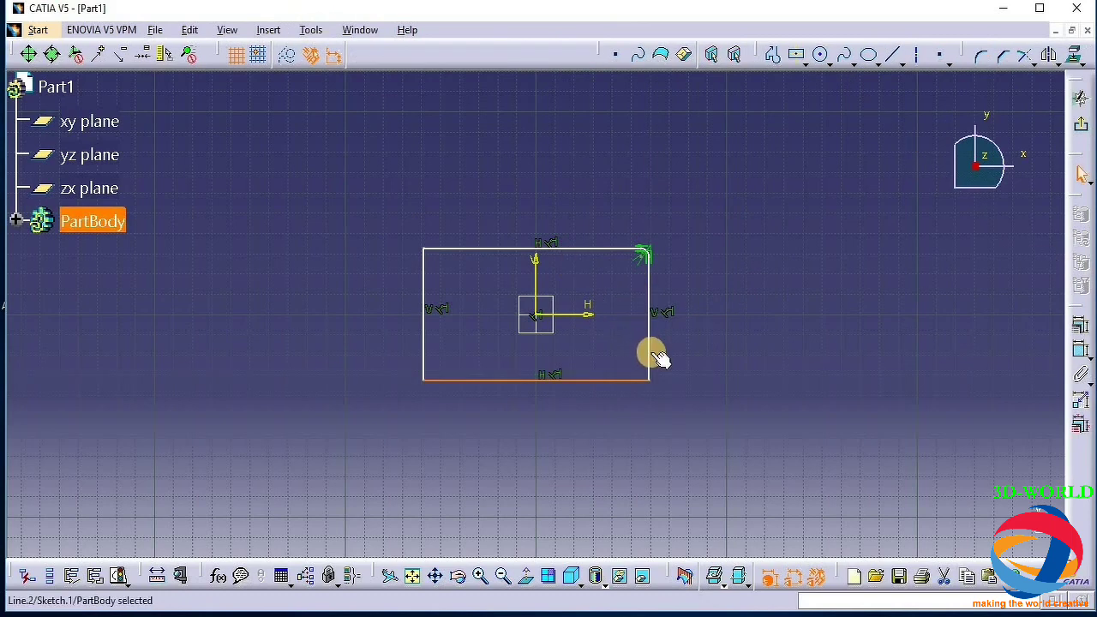
Round the lower-right corner of the rectangle with a 4 mm radius
left_click(658, 358)
left_click(982, 55)
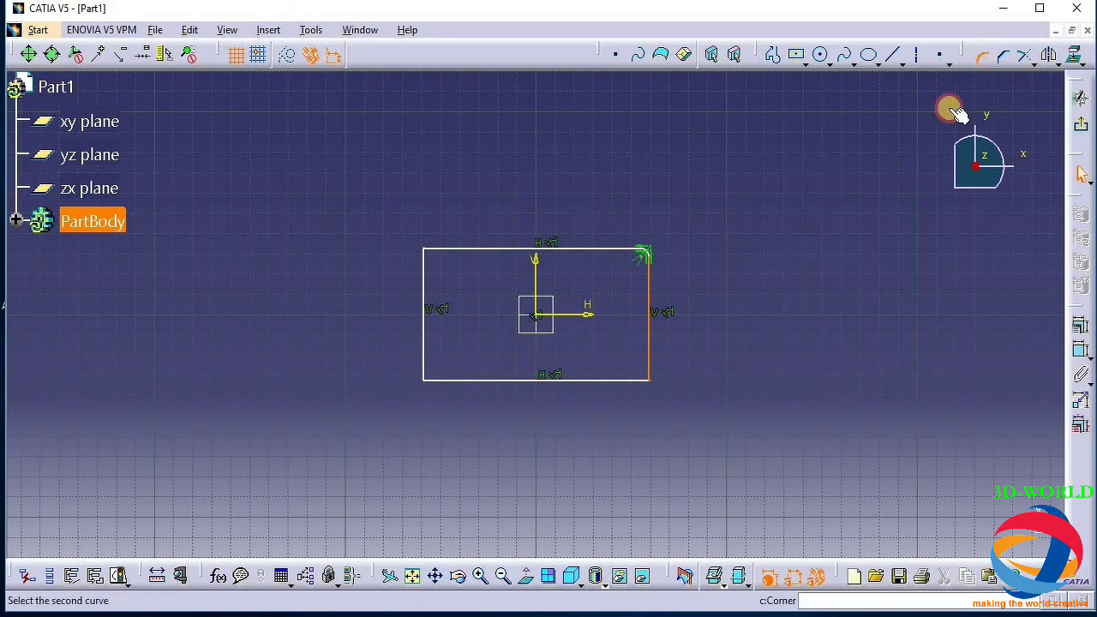
left_click(634, 379)
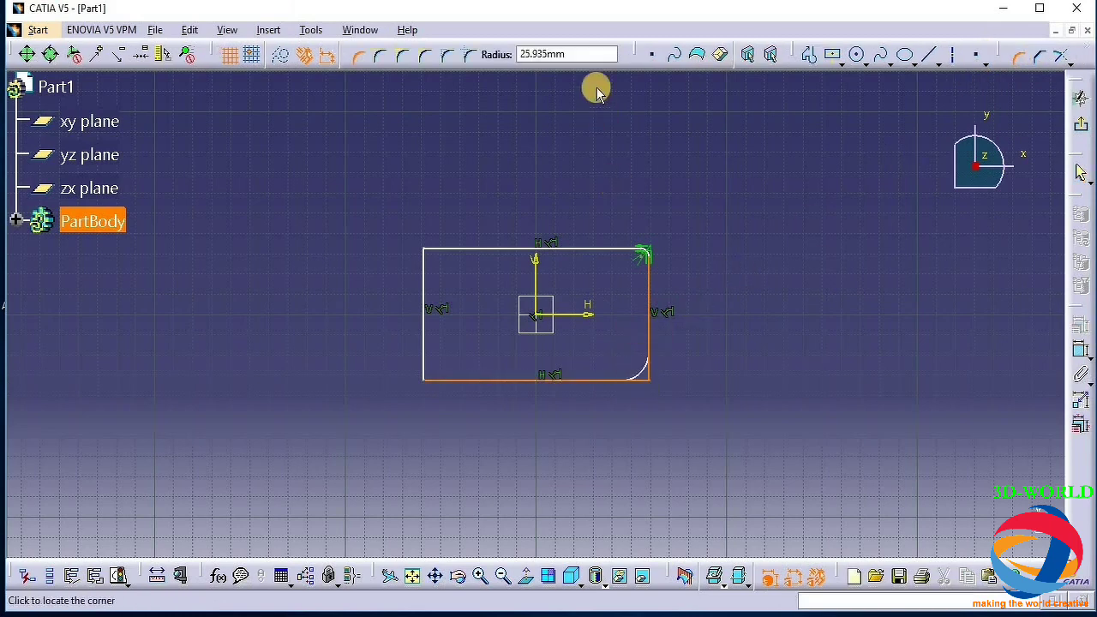
left_click(393, 30)
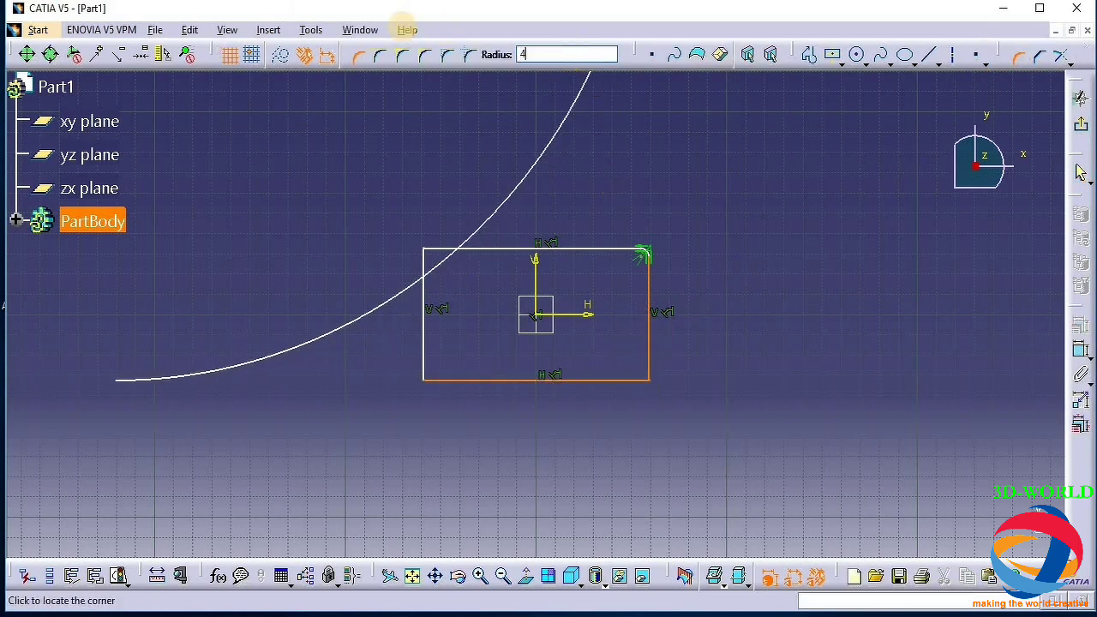
key("Return")
Round the lower-left corner of the rectangle with a 4 mm radius
left_click(422, 360)
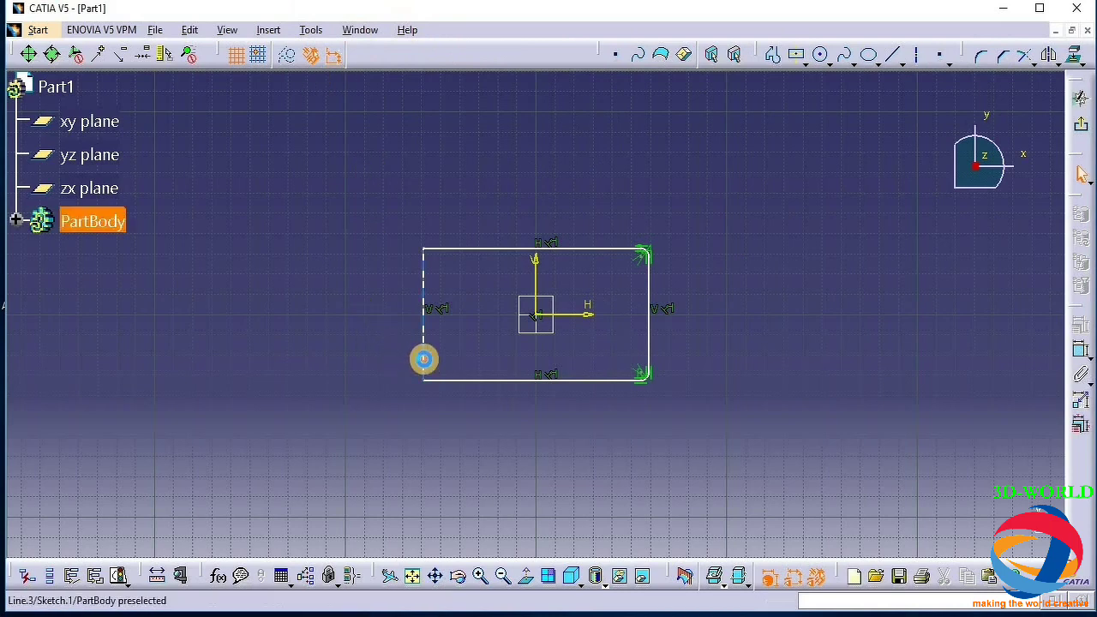
left_click(490, 380, "ctrl")
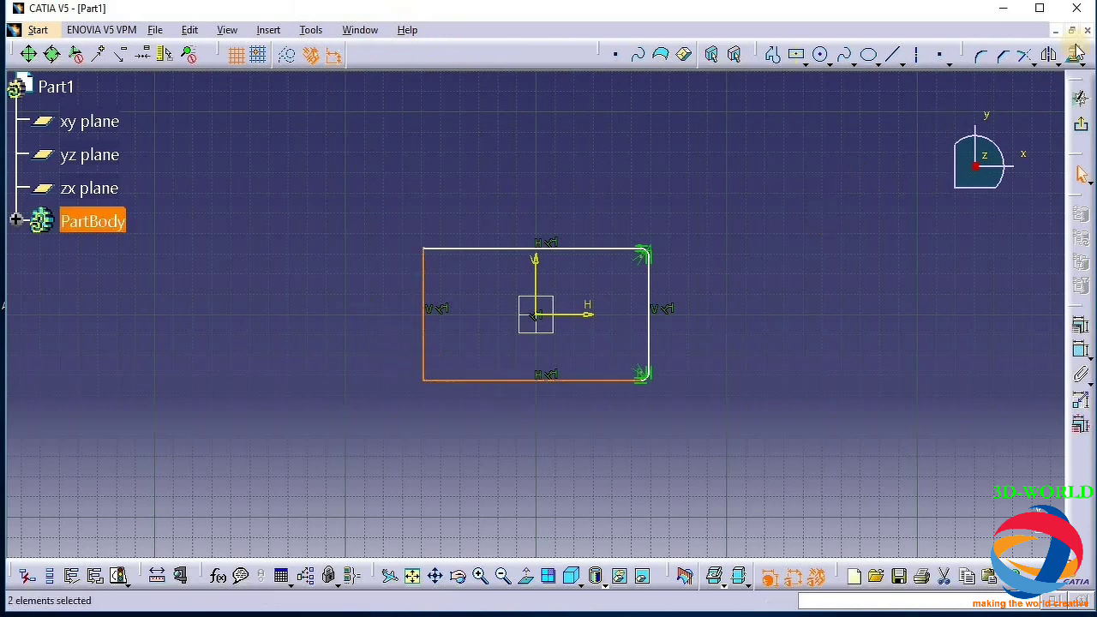
left_click(971, 54)
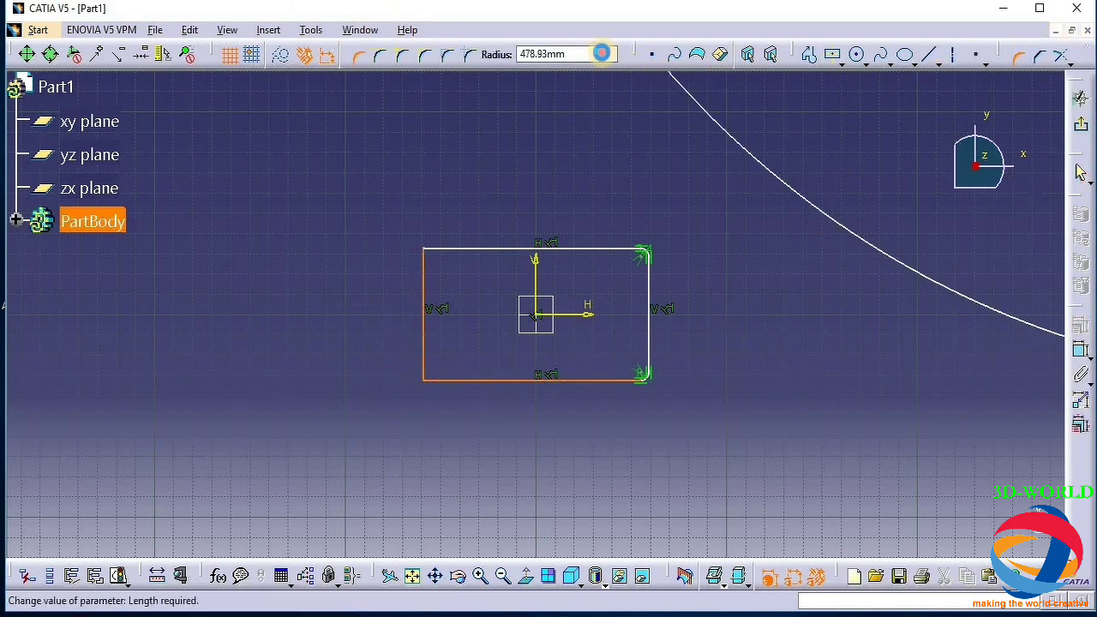
type("4")
key("Return")
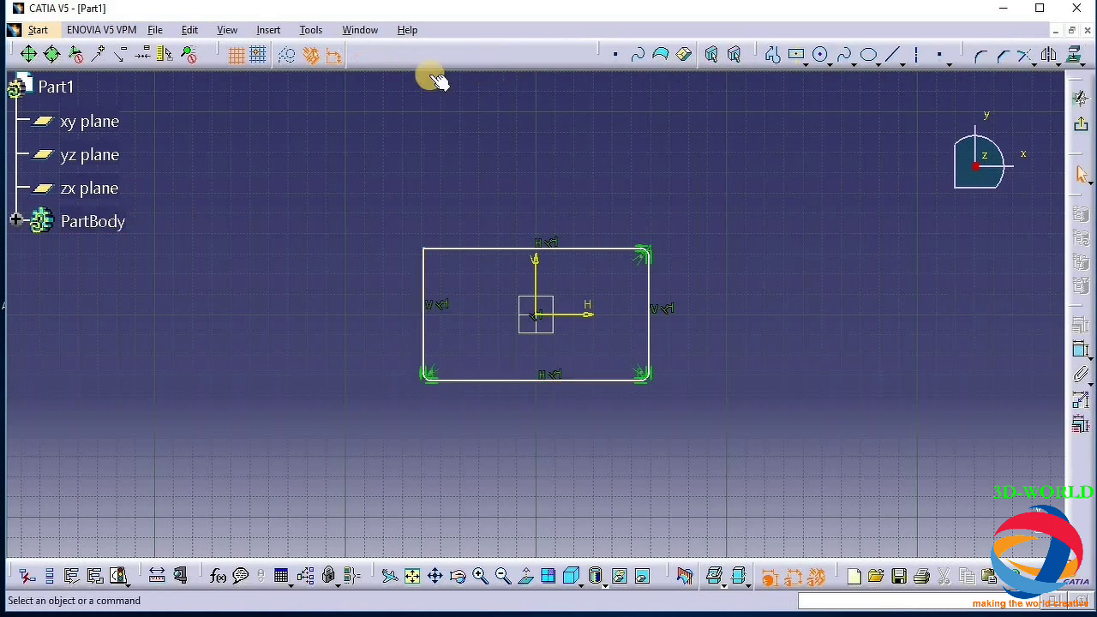
Round the upper-left corner of the rectangle with a 4 mm radius
left_click(426, 272)
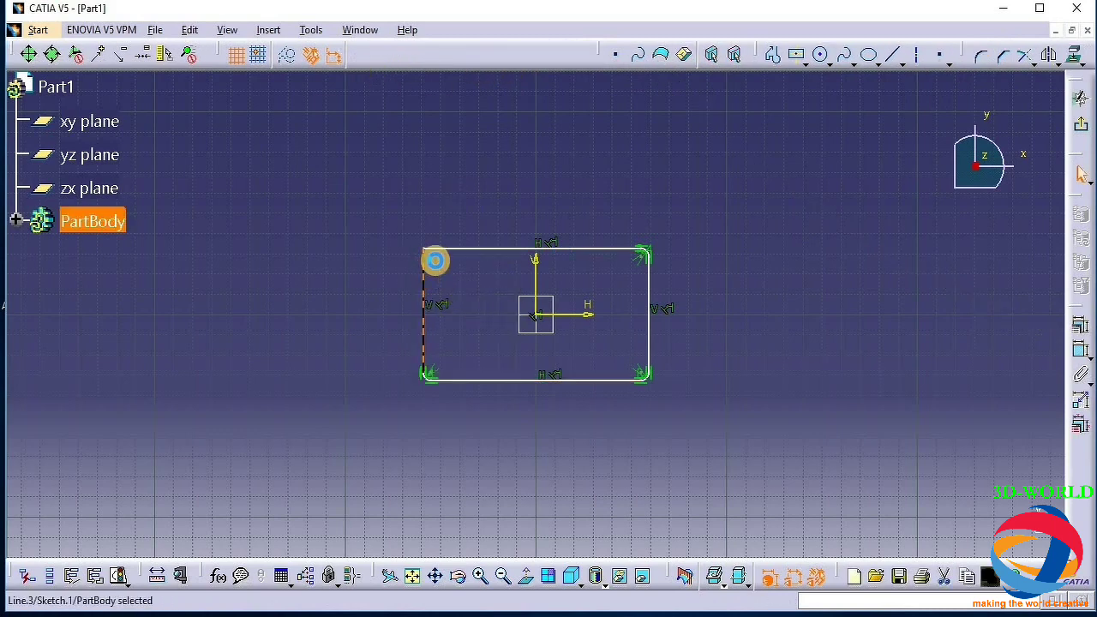
left_click(444, 249, "ctrl")
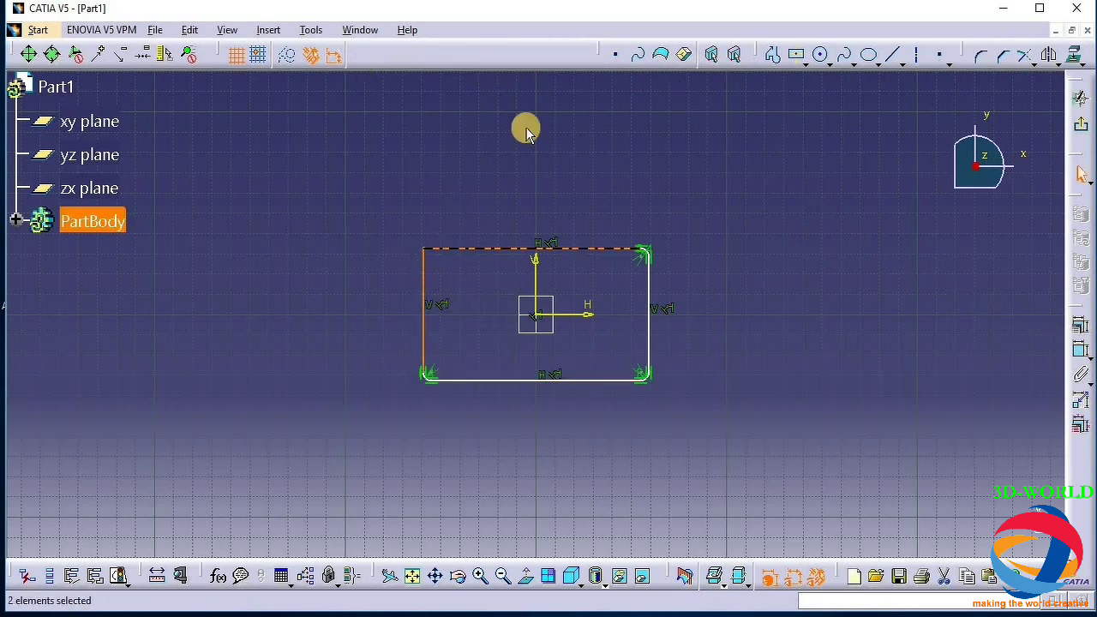
left_click(663, 57)
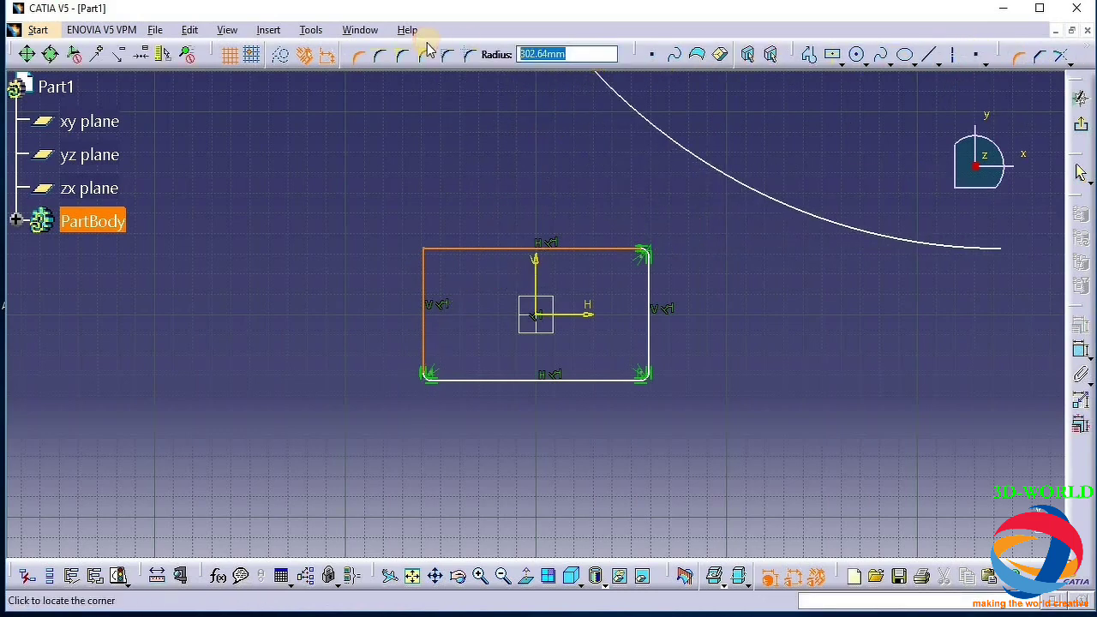
type("4")
key("Return")
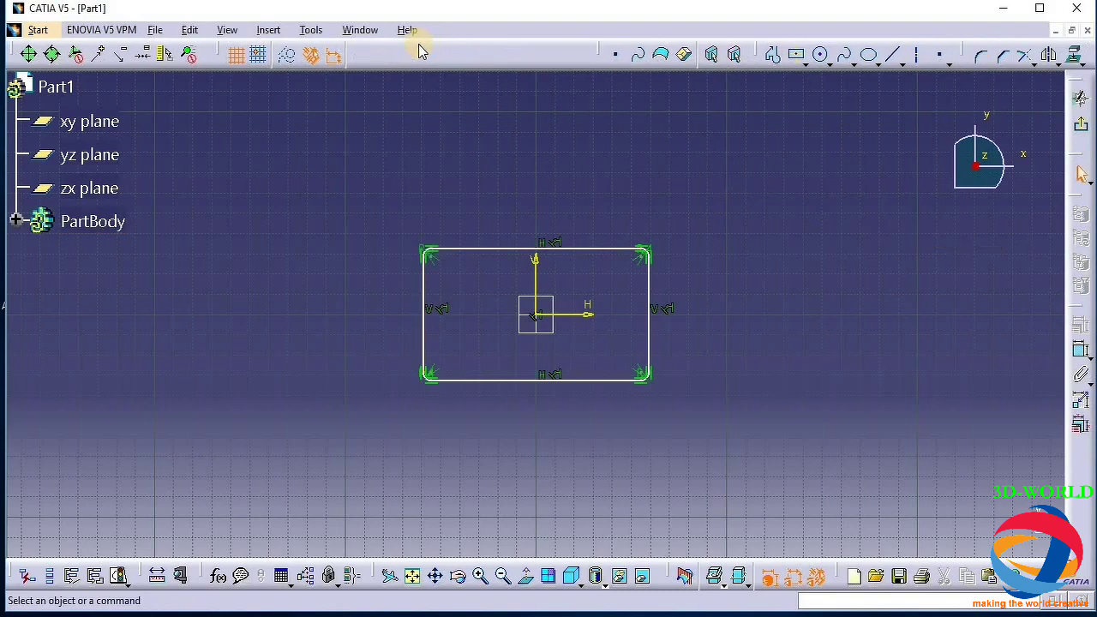
Exit the sketch and pad the rounded rectangle to a length of 10 mm
left_click(1084, 127)
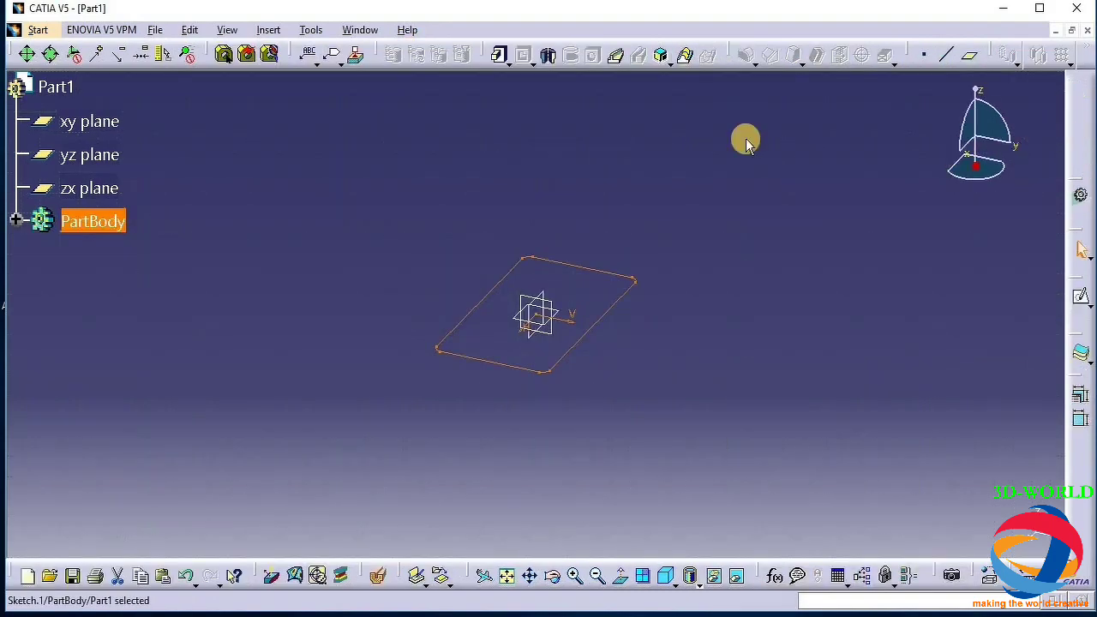
left_click(502, 56)
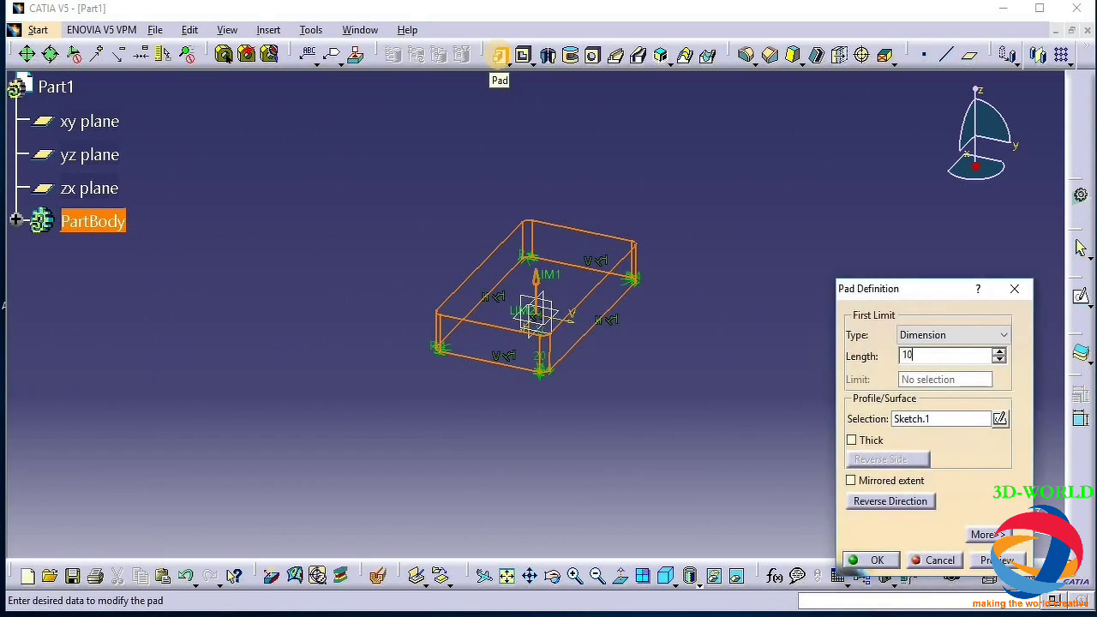
key("Return")
left_click(693, 510)
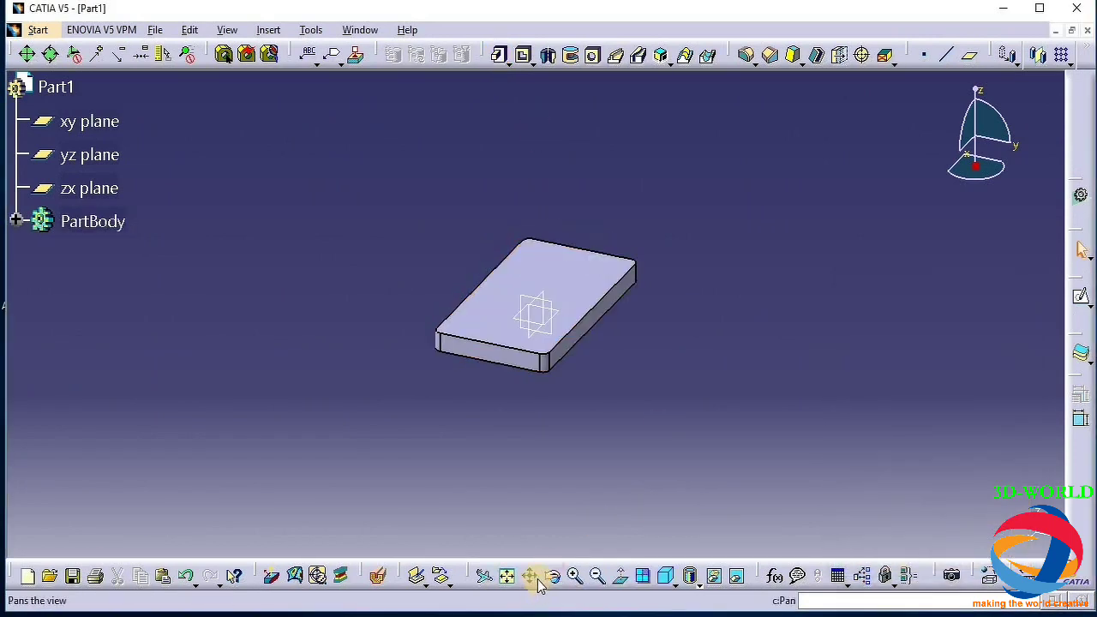
Reopen the pad's sketch and enlarge the rectangle freehand by moving its right and bottom edges slightly outward
left_click_drag(444, 506, 586, 387)
middle_click_drag(585, 386, 722, 433)
left_click(18, 217)
left_click(16, 220)
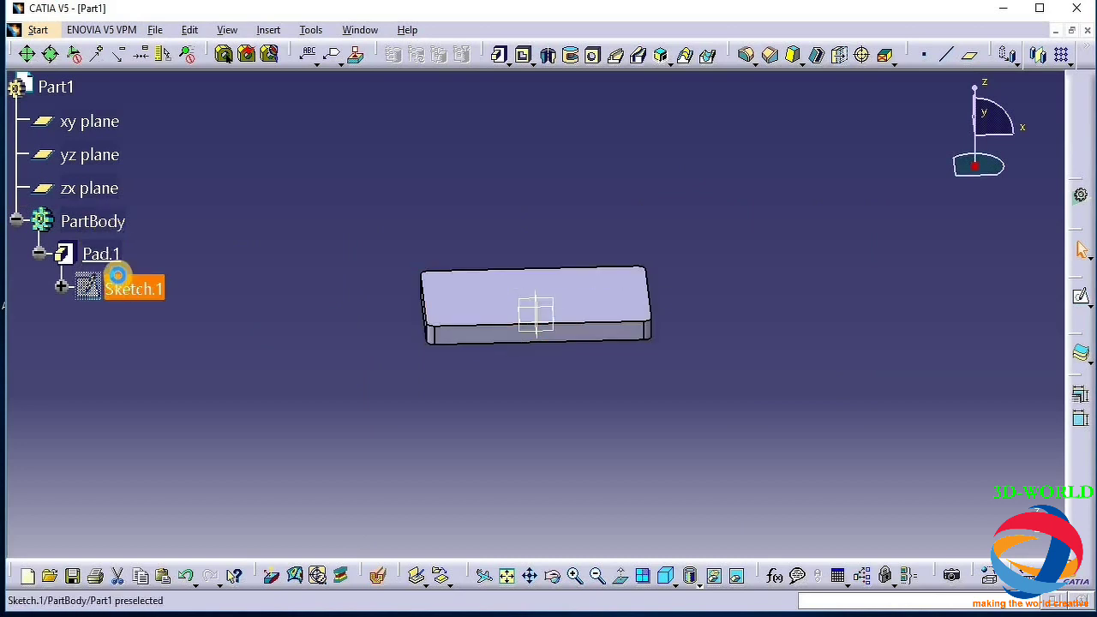
double_click(117, 276)
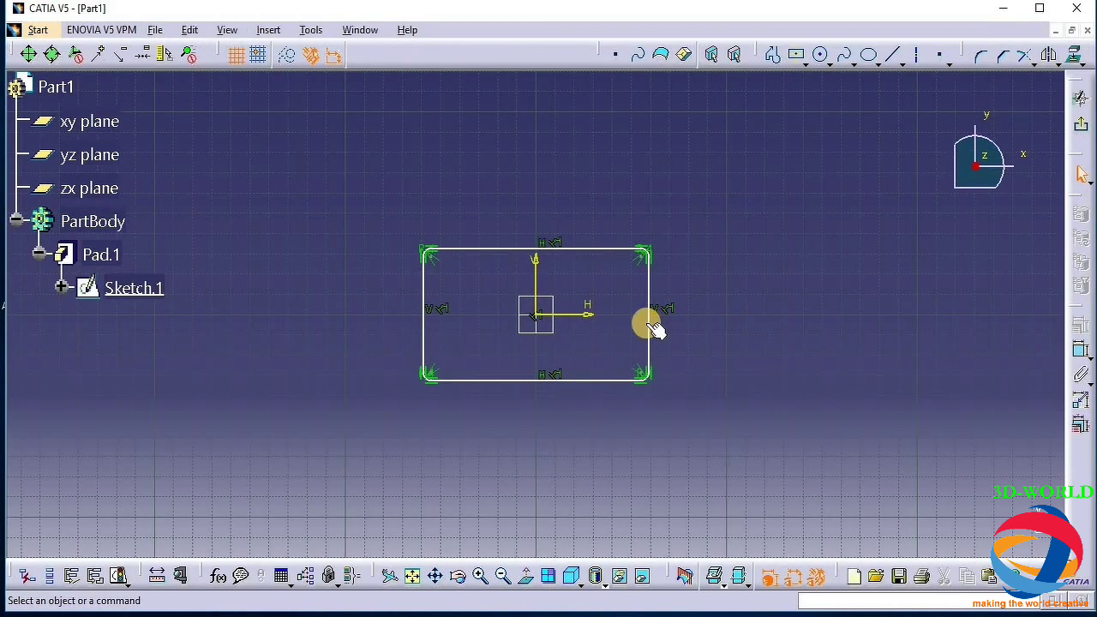
left_click_drag(655, 322, 671, 325)
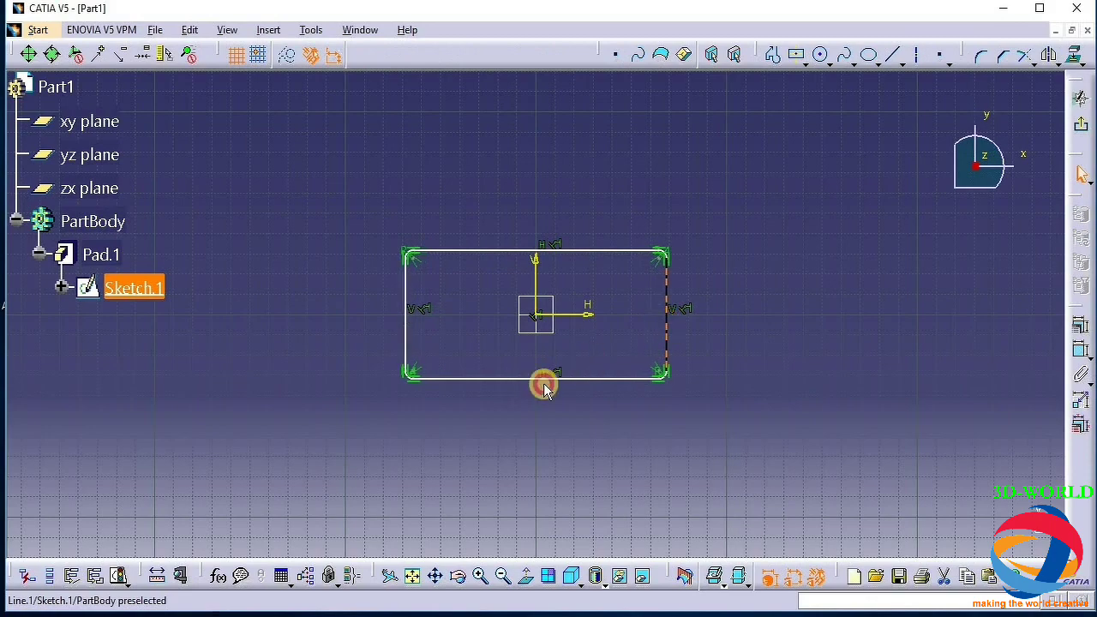
left_click_drag(571, 380, 579, 387)
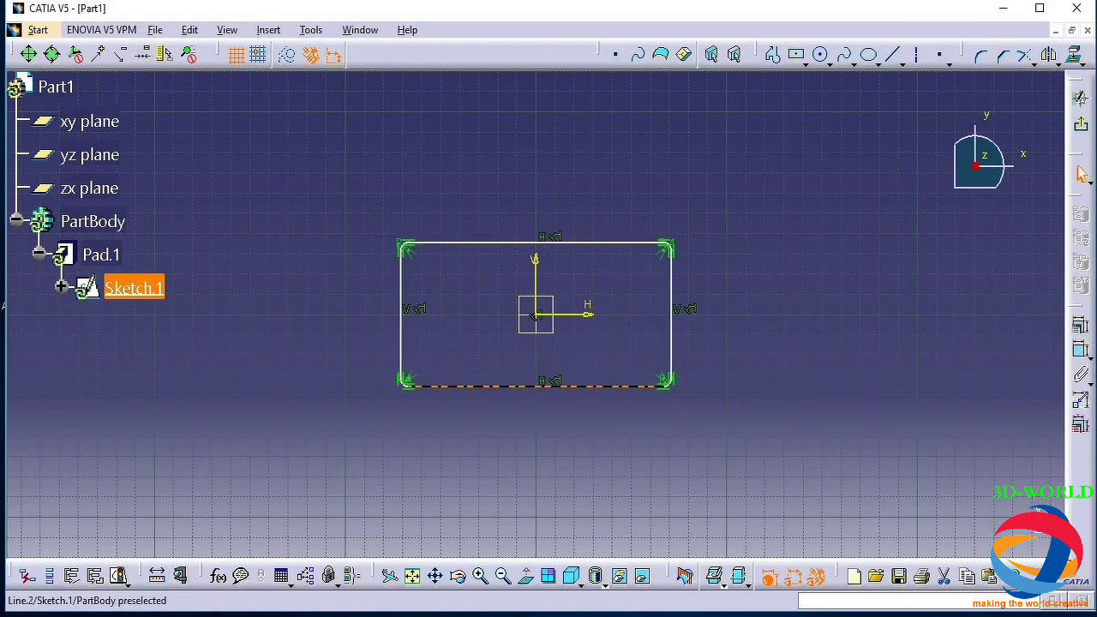
Exit the pad's sketch and sketch a circle of about 3 mm radius near one end of the plate's short side face
left_click(1081, 124)
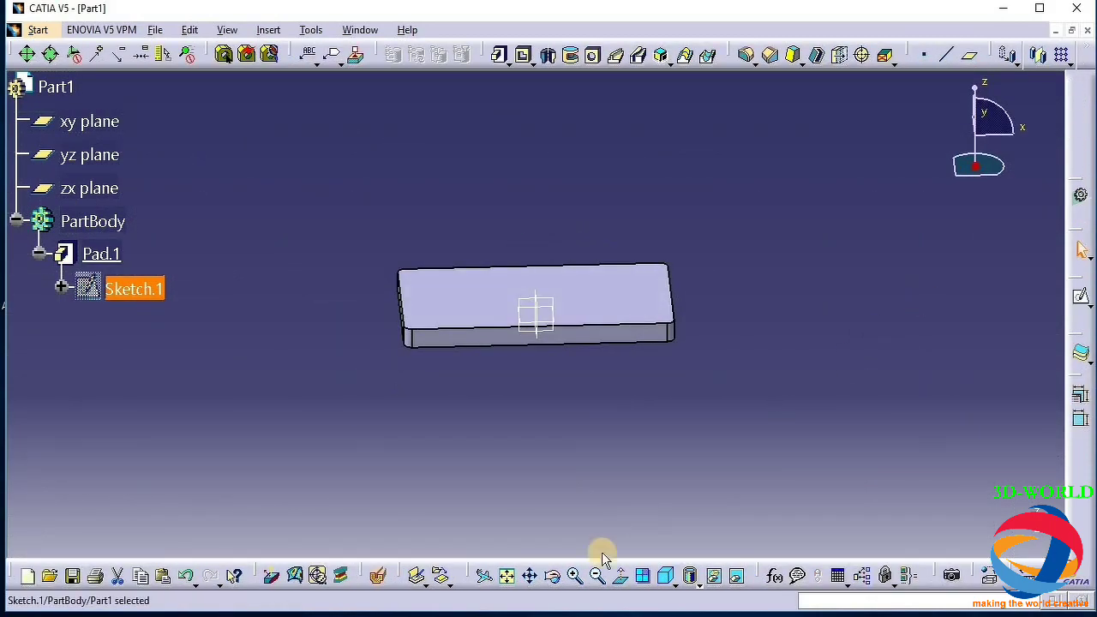
left_click_drag(525, 487, 380, 354)
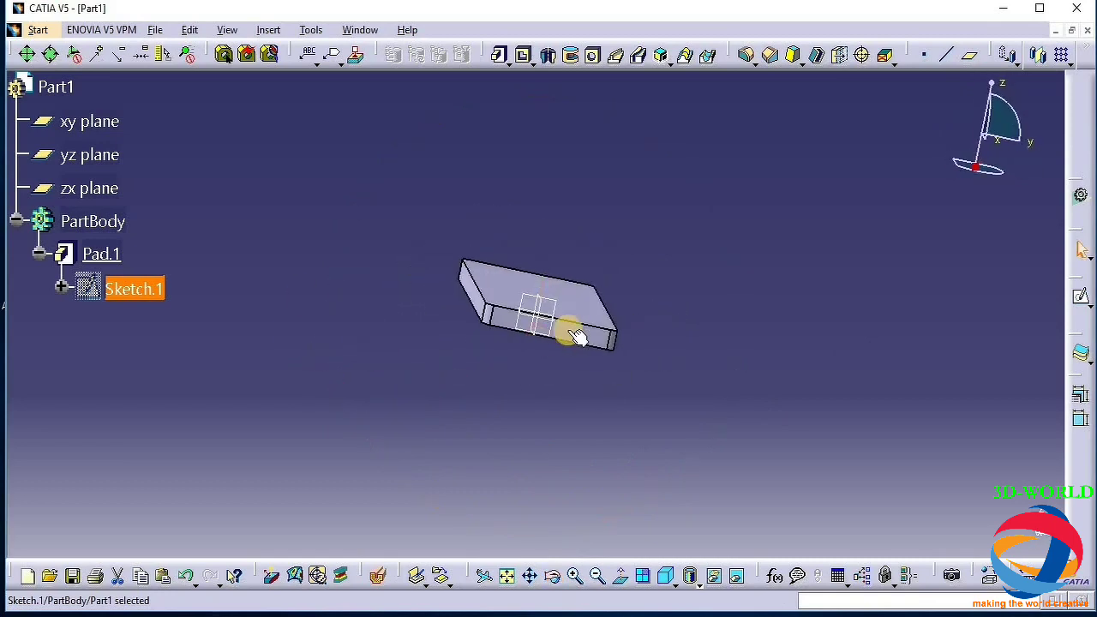
left_click(581, 333)
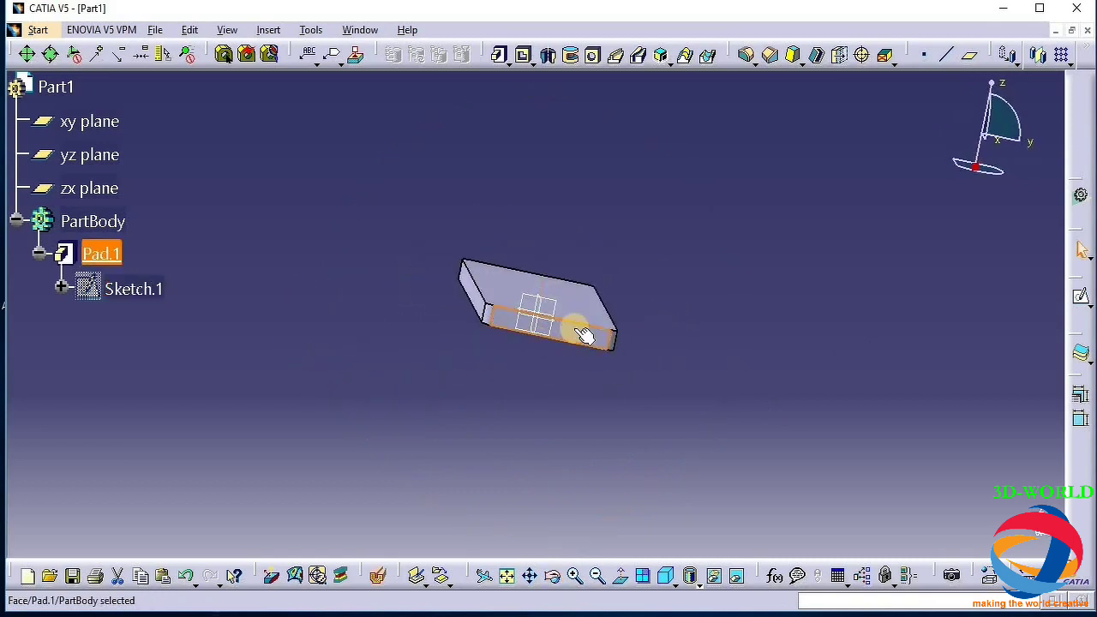
left_click(1079, 294)
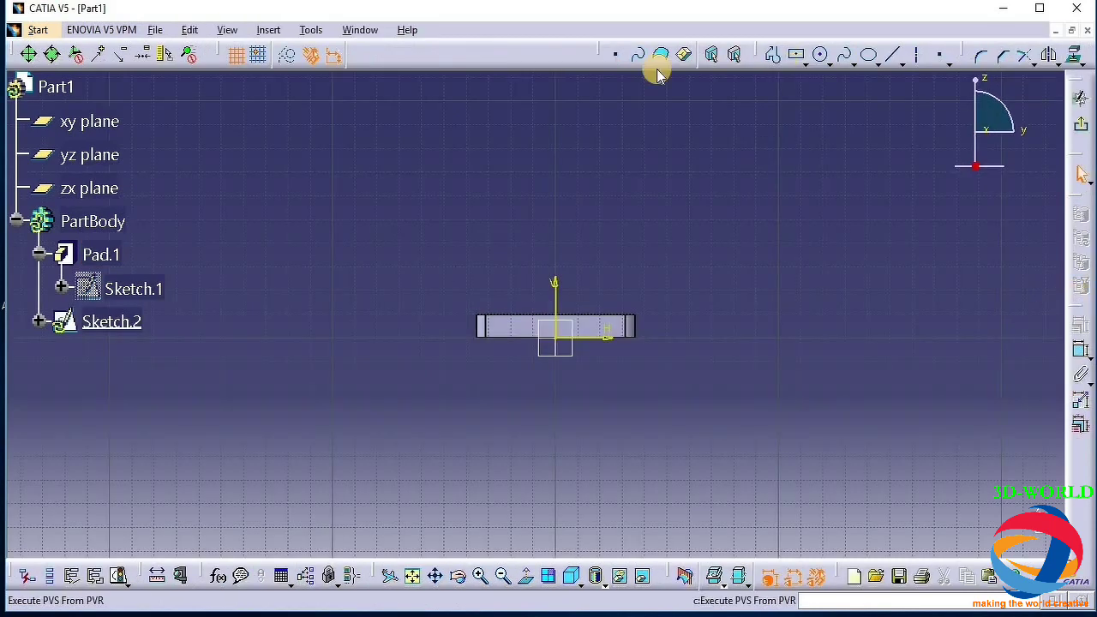
left_click(480, 581)
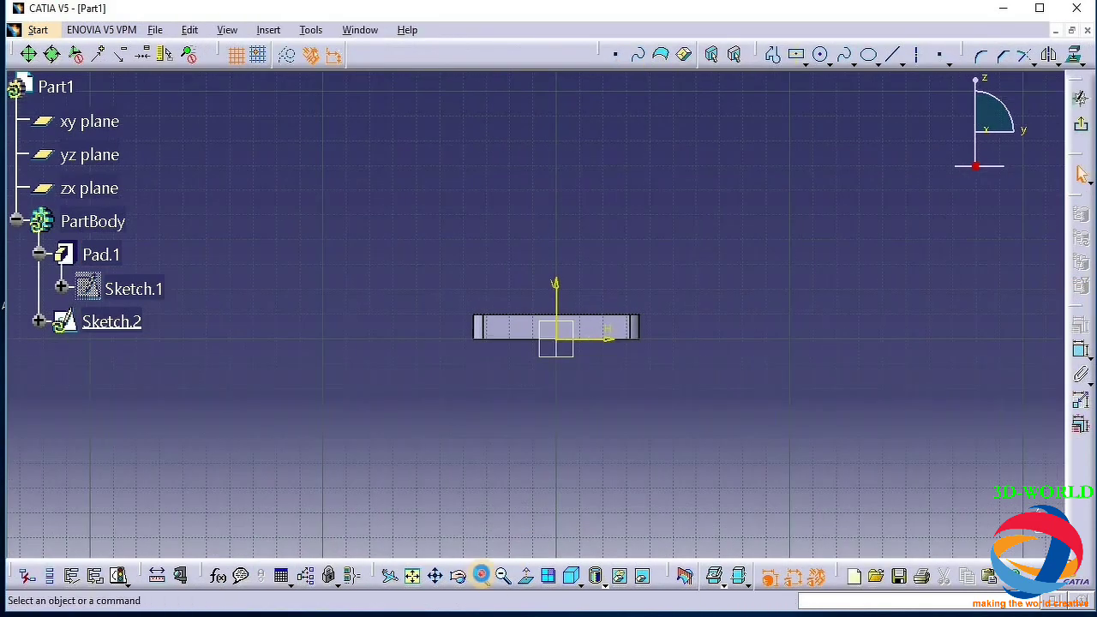
left_click(819, 55)
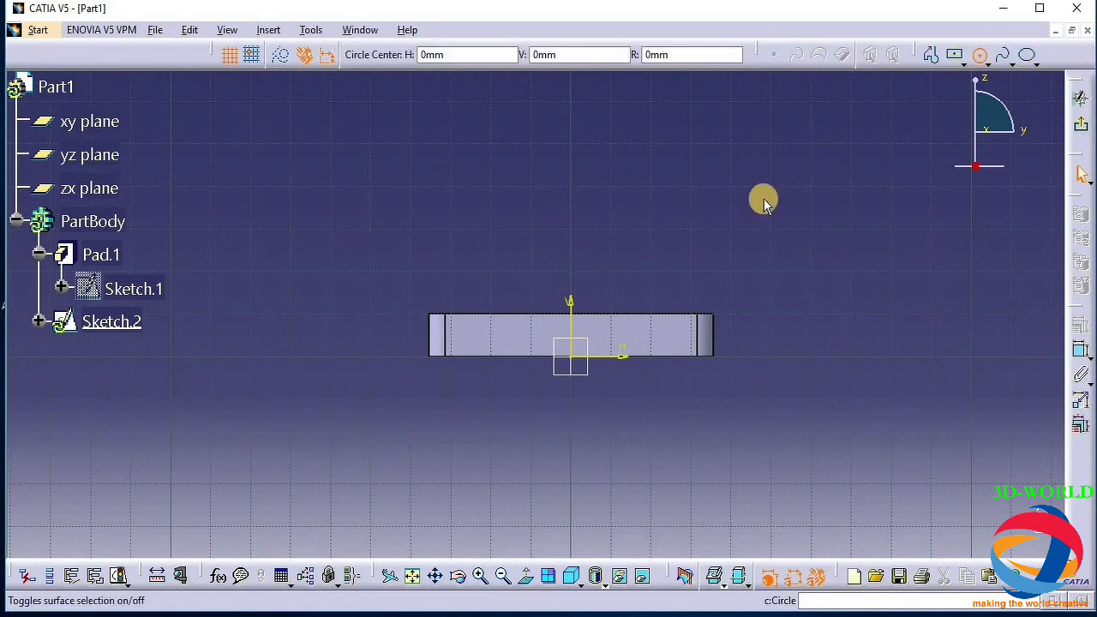
left_click(665, 335)
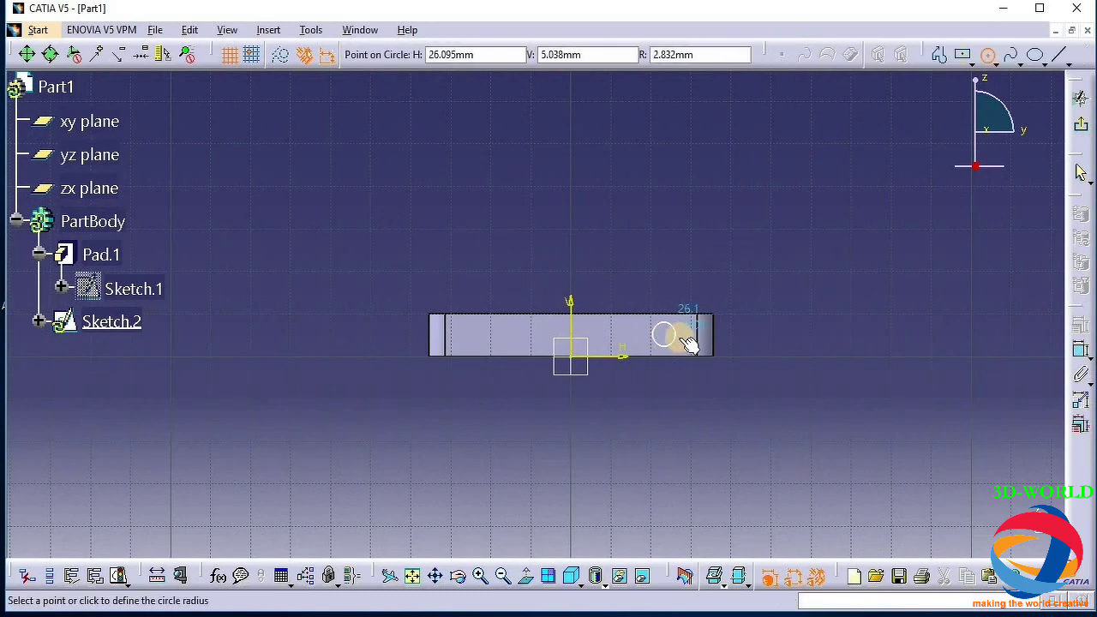
left_click(689, 344)
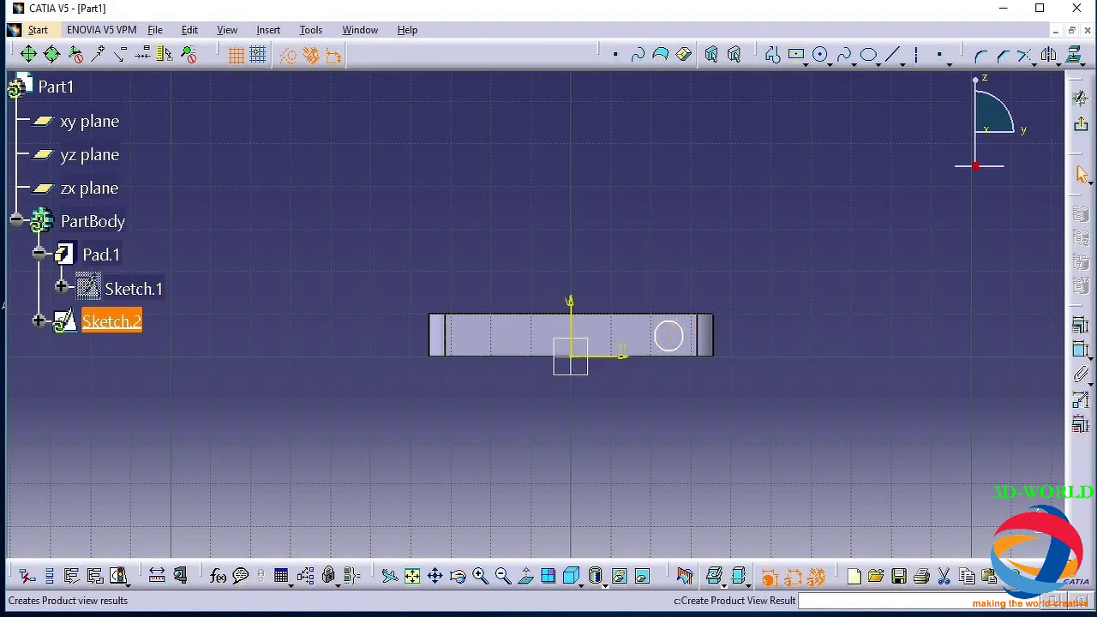
Exit the sketch and cut the circle as an Up to plane pocket, limited by the plate's opposite side face
left_click(1081, 125)
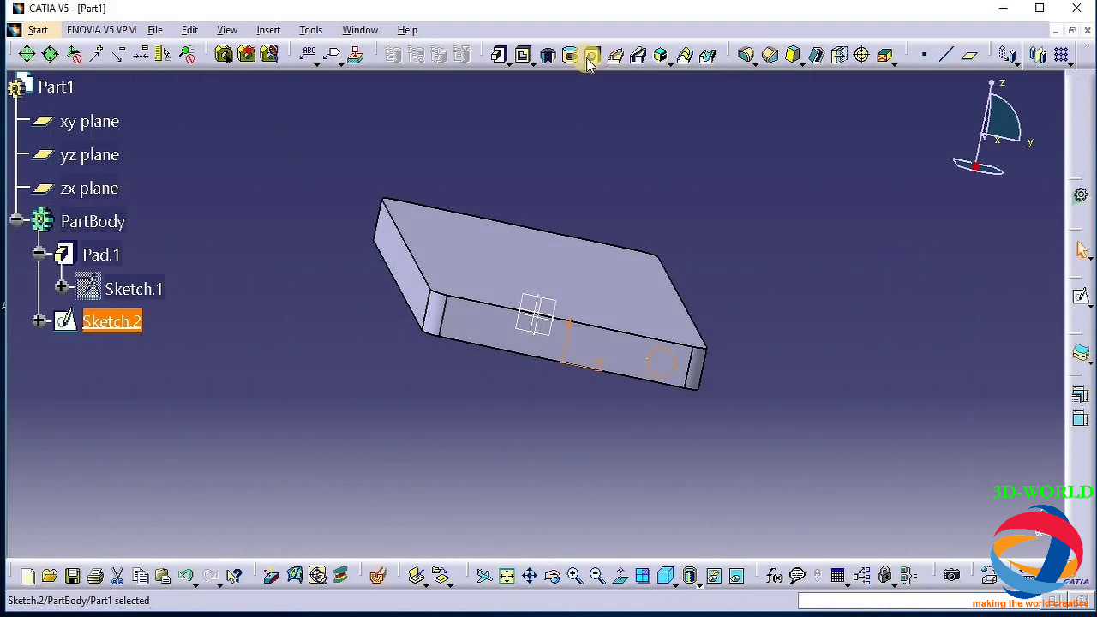
left_click(523, 54)
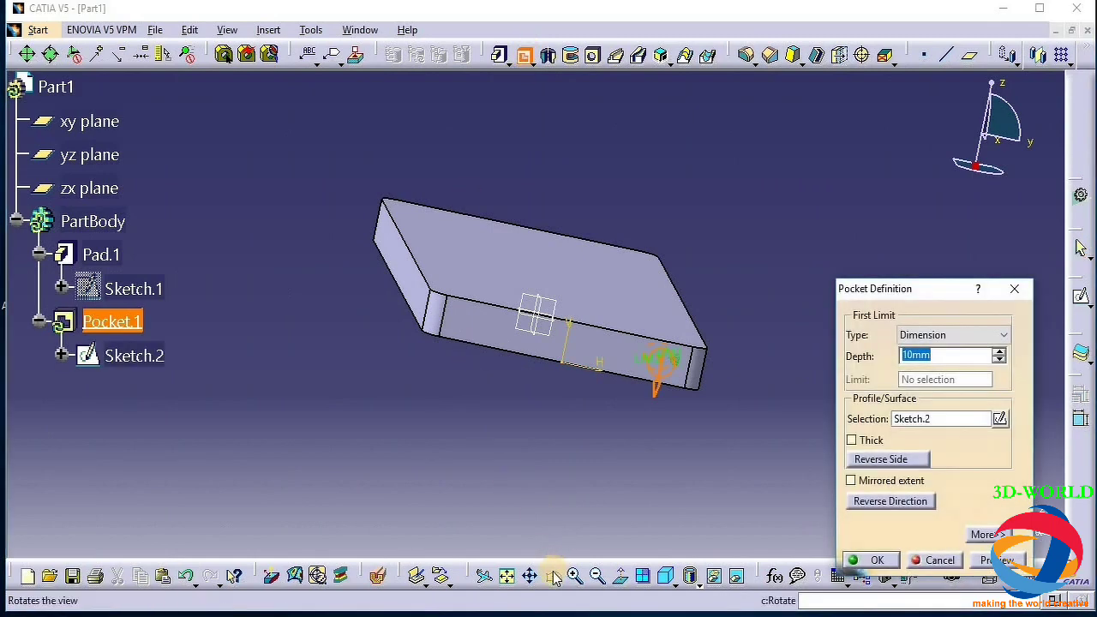
left_click(552, 576)
left_click_drag(523, 334, 687, 297)
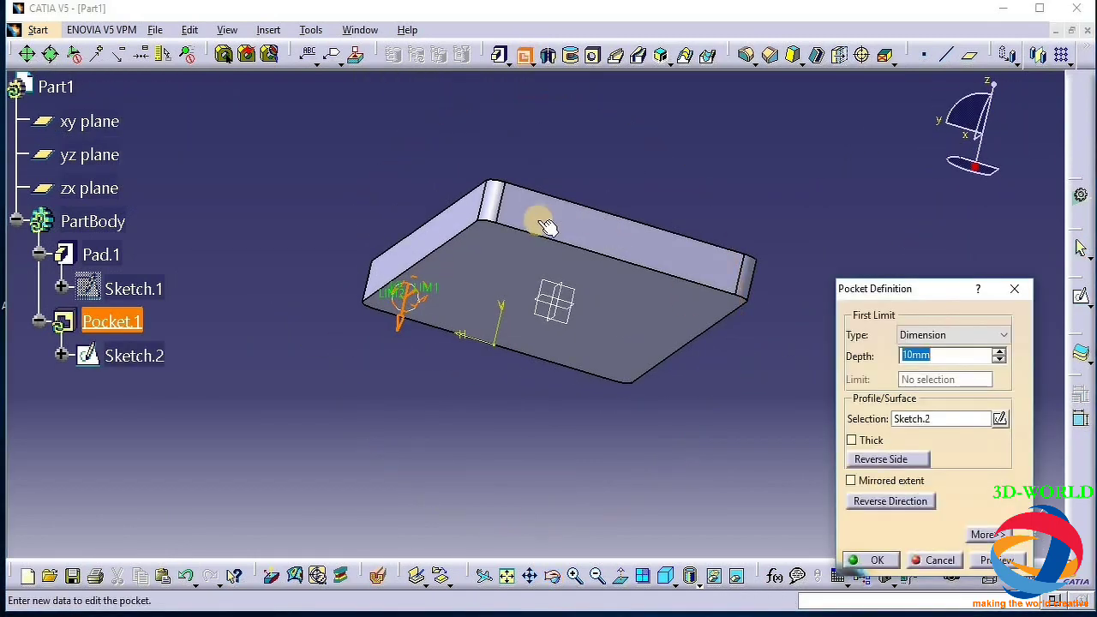
left_click(936, 343)
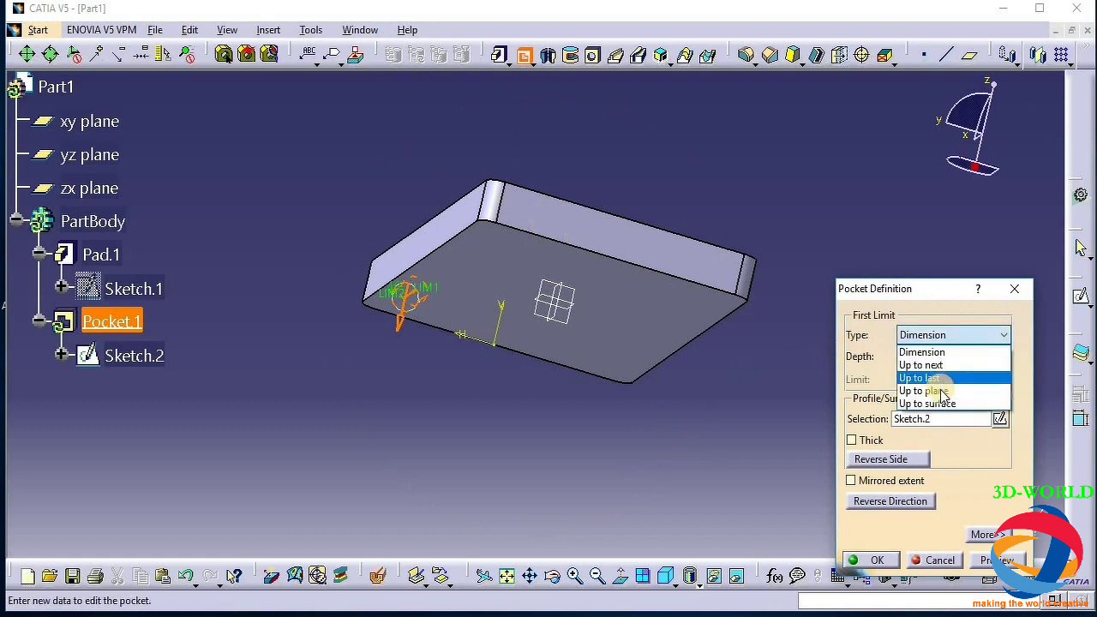
left_click(921, 389)
left_click(533, 212)
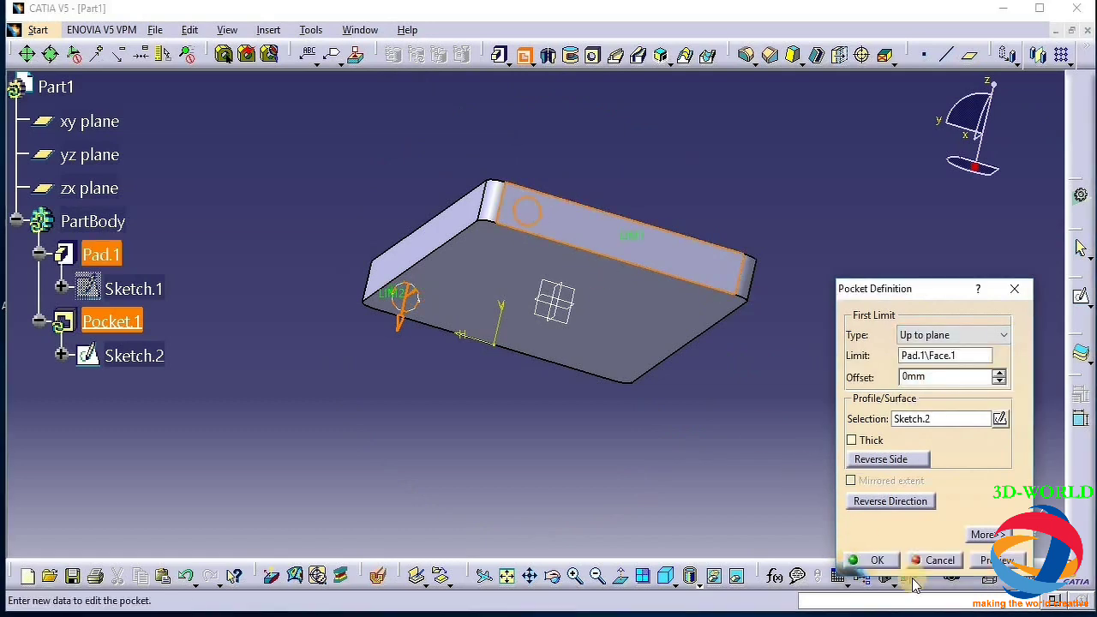
left_click(869, 560)
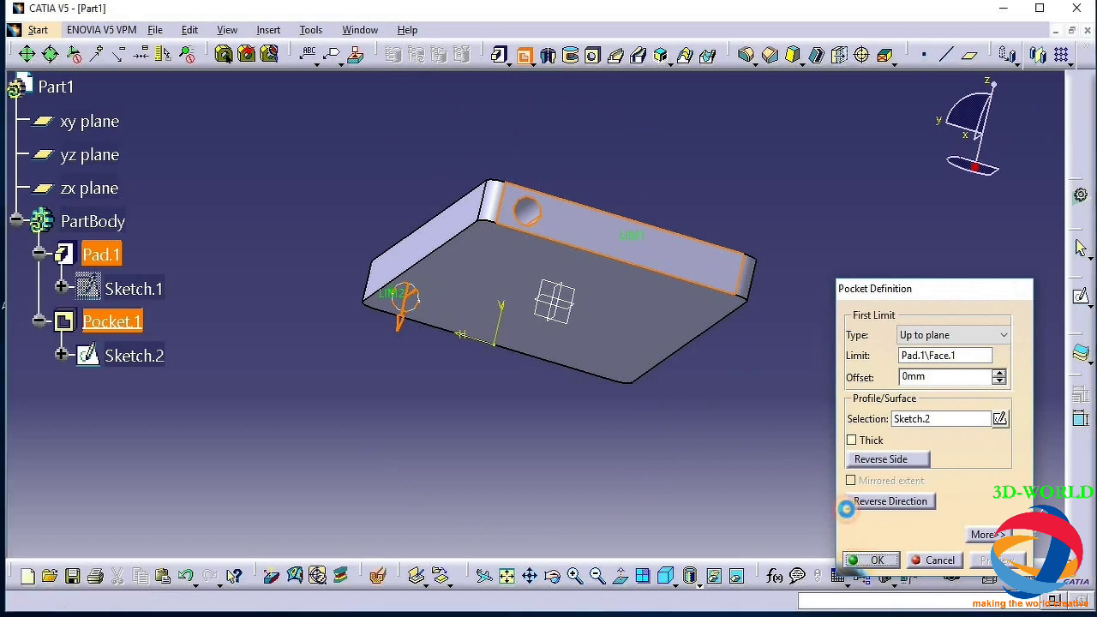
Open a new sketch on the plate's large top face
left_click(554, 576)
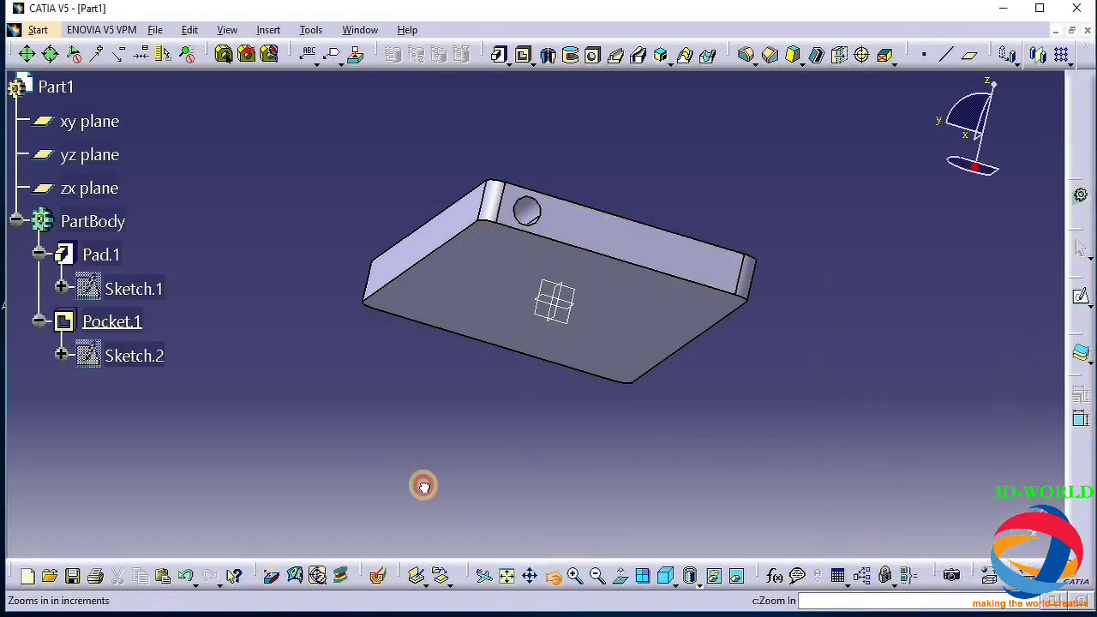
left_click_drag(420, 485, 347, 387)
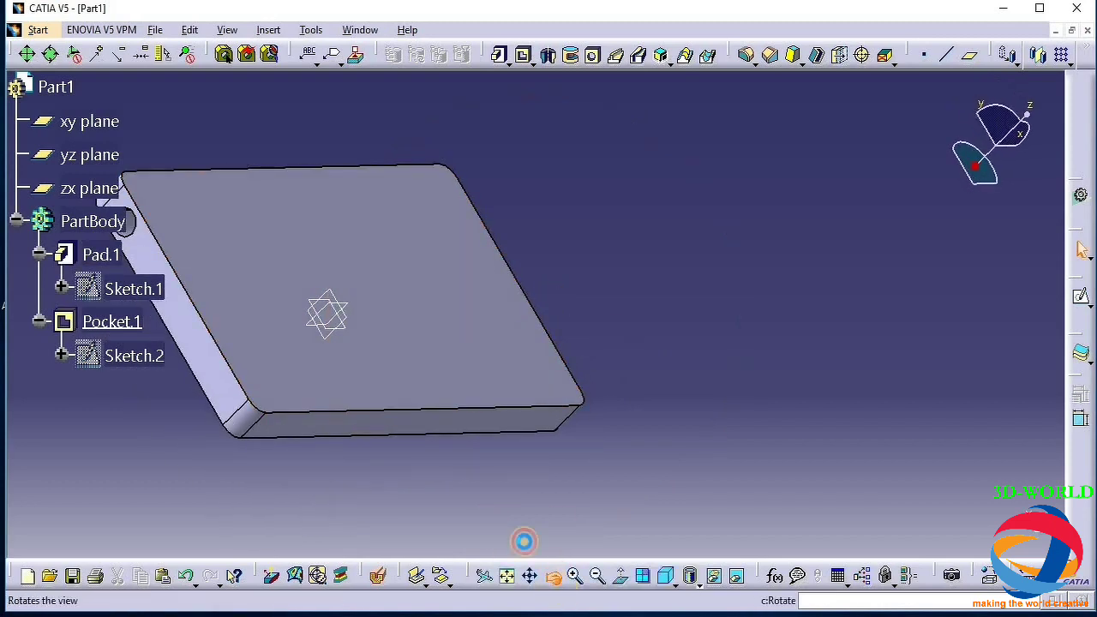
left_click_drag(524, 541, 384, 451)
middle_click_drag(384, 451, 686, 517)
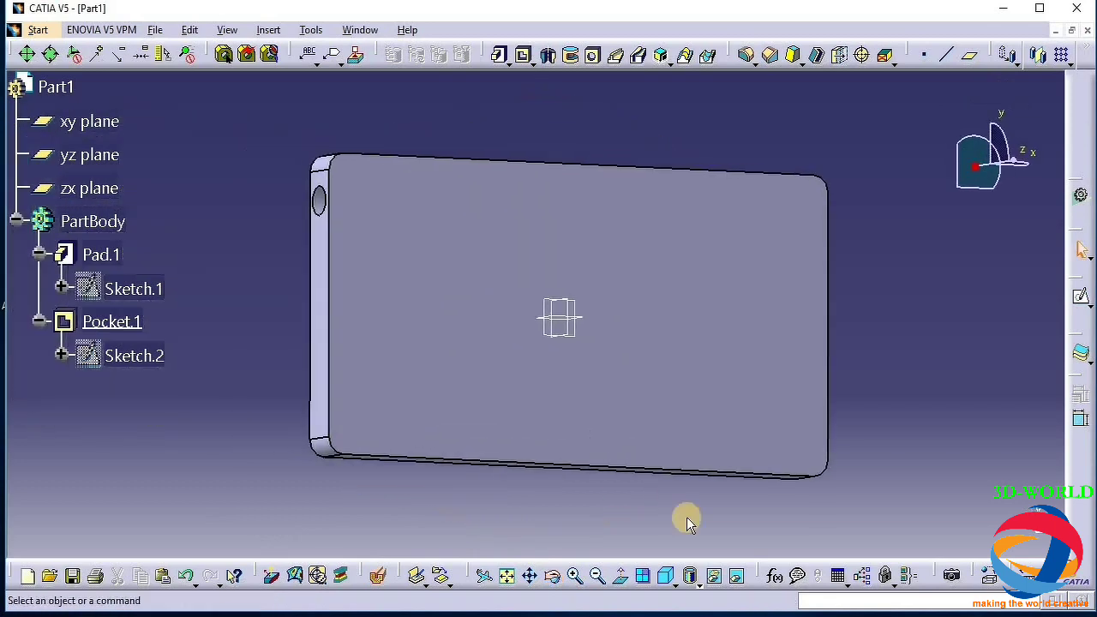
left_click(135, 291)
left_click(414, 210)
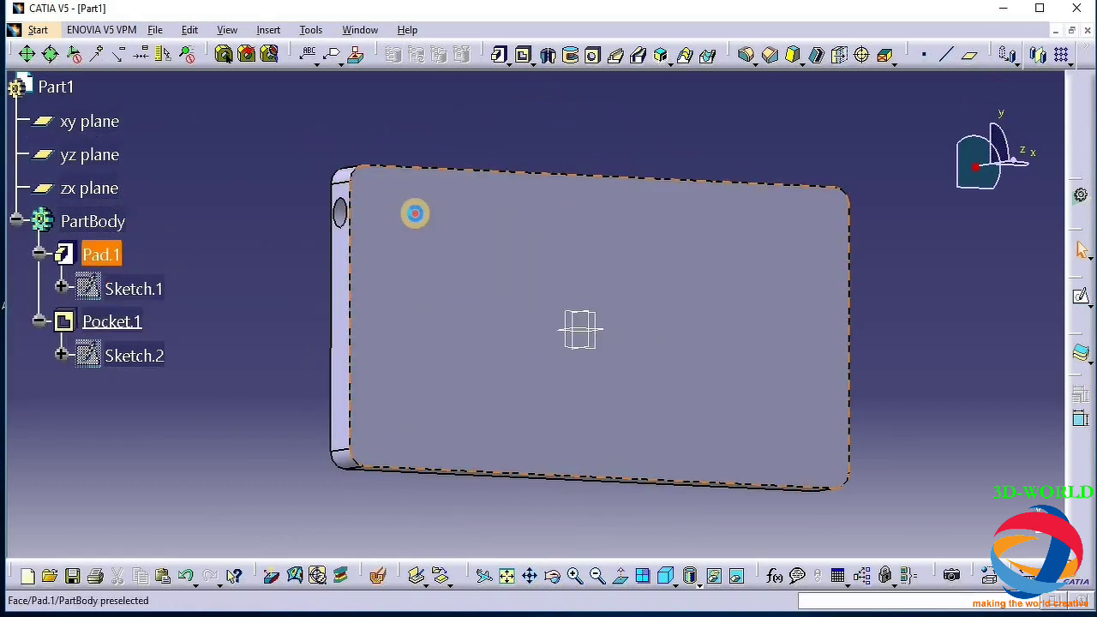
left_click(1079, 295)
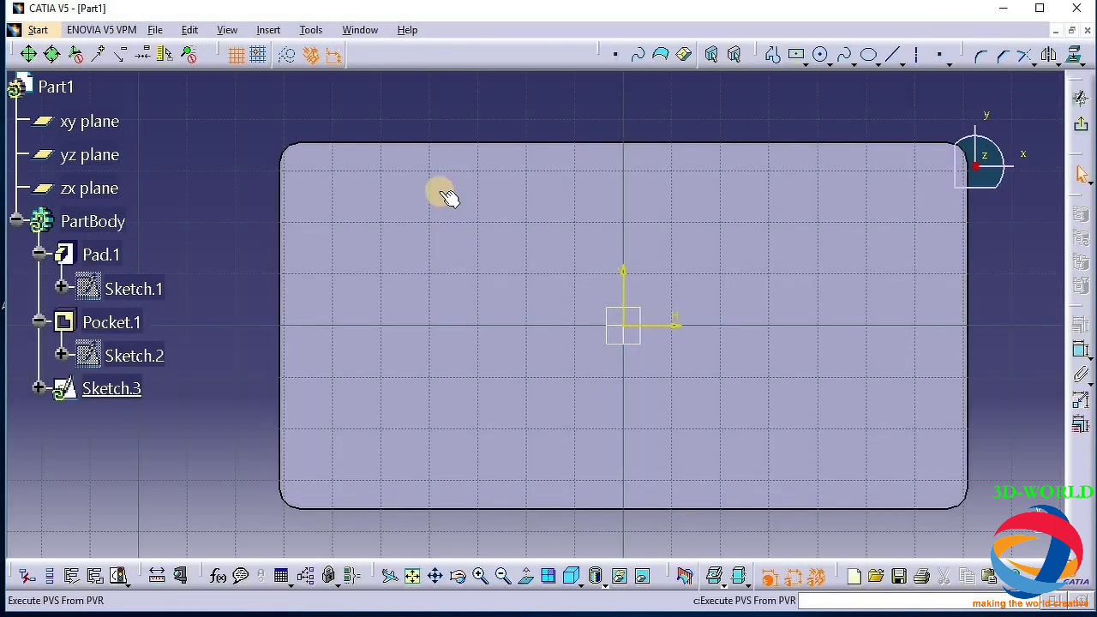
Draw a closed rectangular profile about 8 mm wide and 14 mm high near the upper-left corner of the plate, beside the hole
left_click(777, 56)
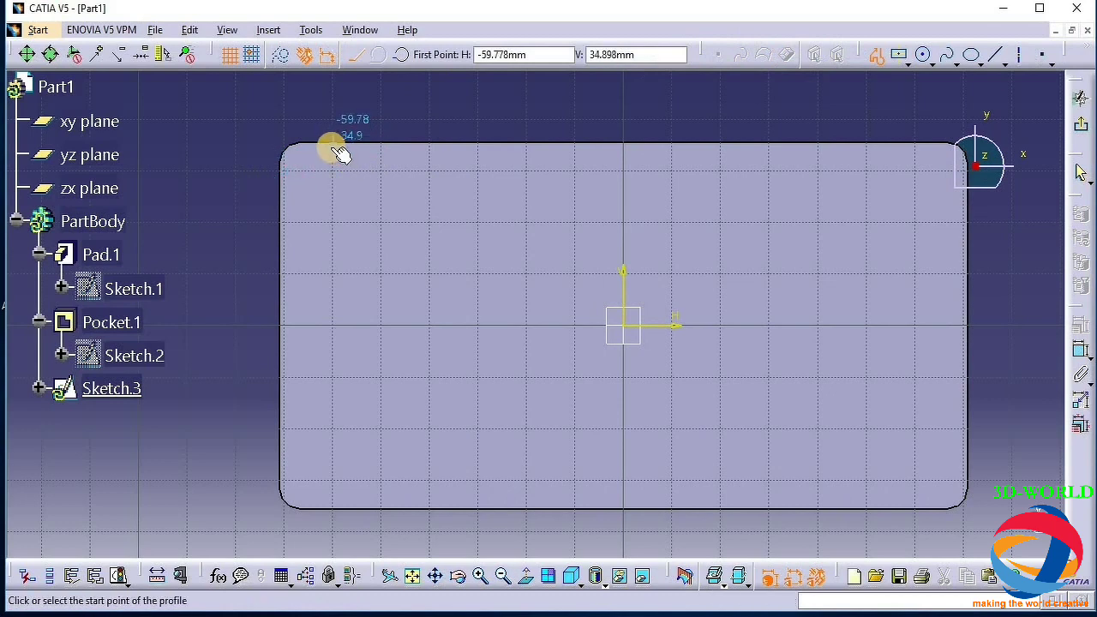
left_click(340, 150)
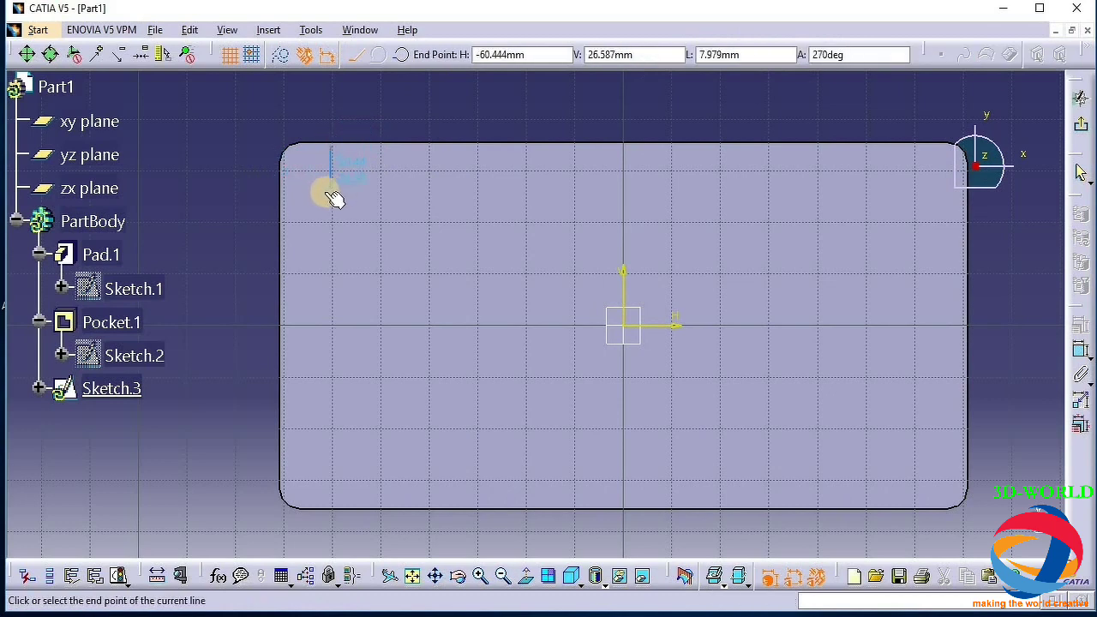
mouse_move(340, 200)
middle_mouse_down()
mouse_move(448, 172)
mouse_move(421, 176)
middle_mouse_up()
mouse_move(448, 350)
middle_mouse_down()
mouse_move(656, 237)
mouse_move(516, 248)
mouse_move(533, 245)
mouse_move(412, 166)
middle_mouse_up()
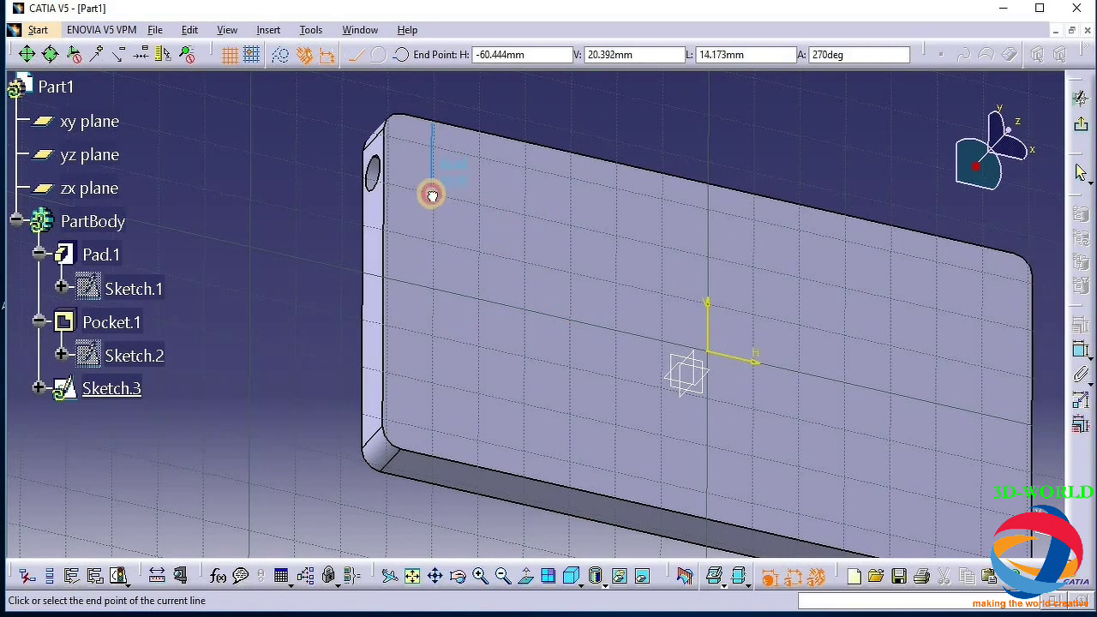
left_click(432, 195)
left_click(468, 199)
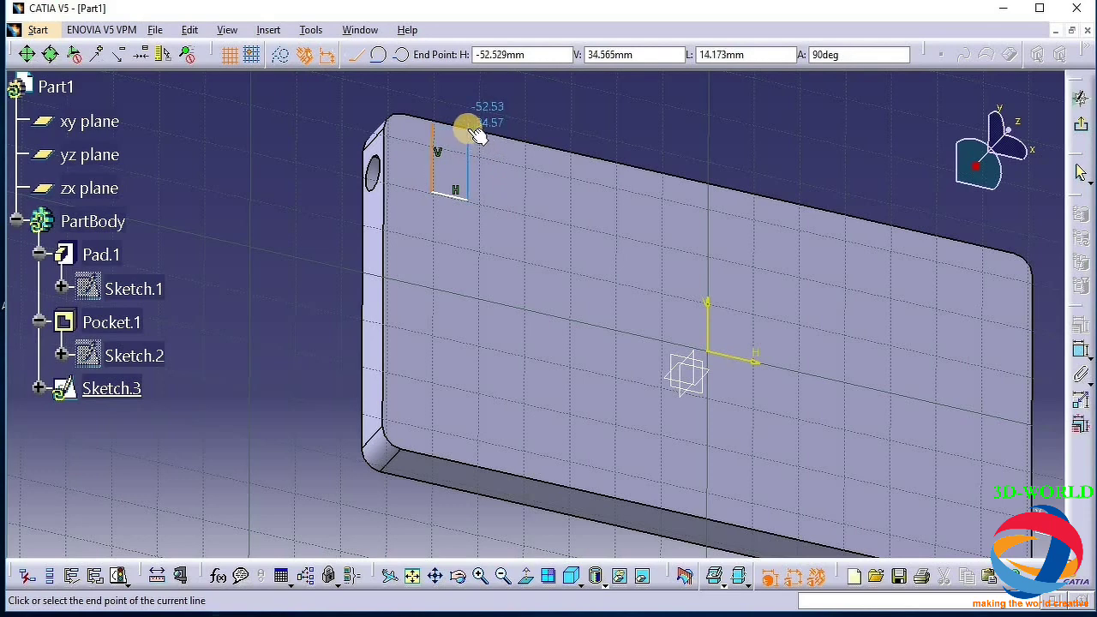
left_click(467, 135)
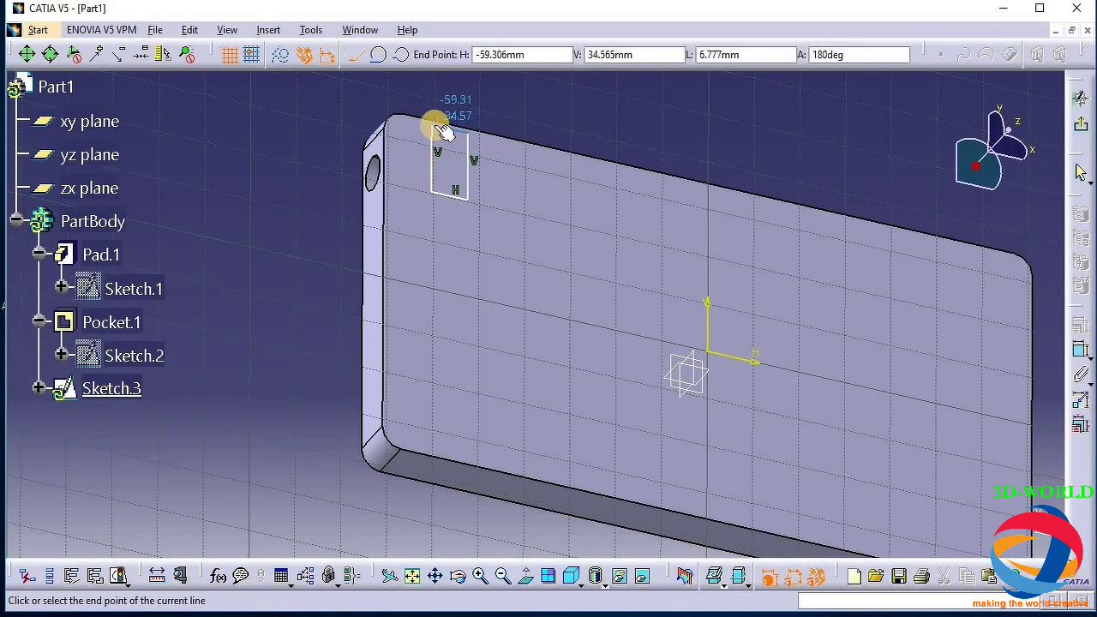
left_click(431, 125)
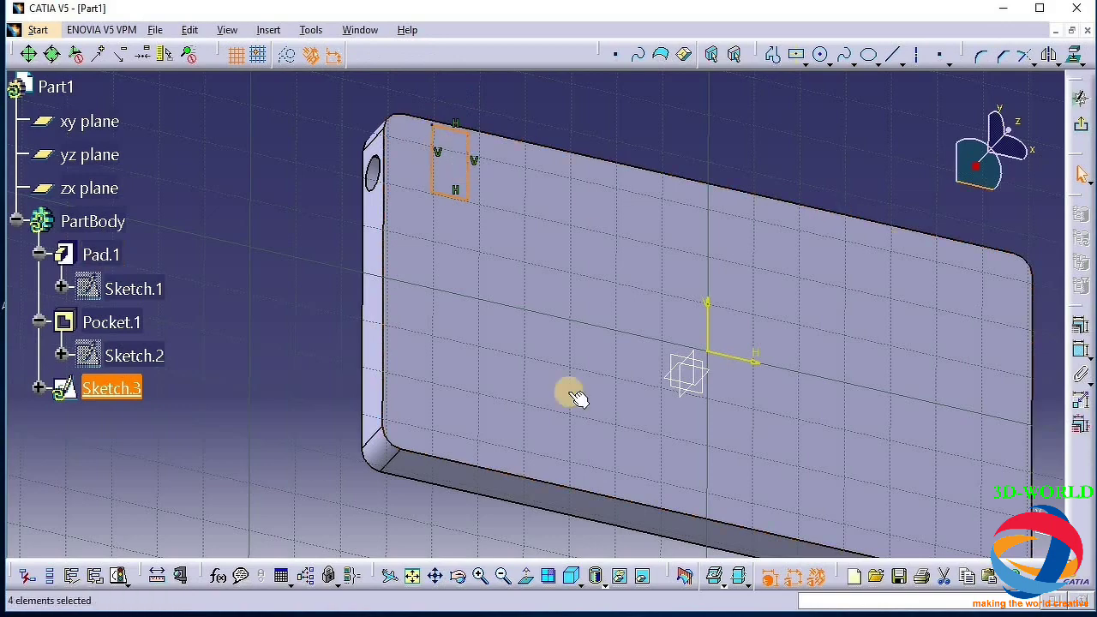
Constrain the rectangle's upper line to be coincident with the plate's upper edge
left_click(525, 571)
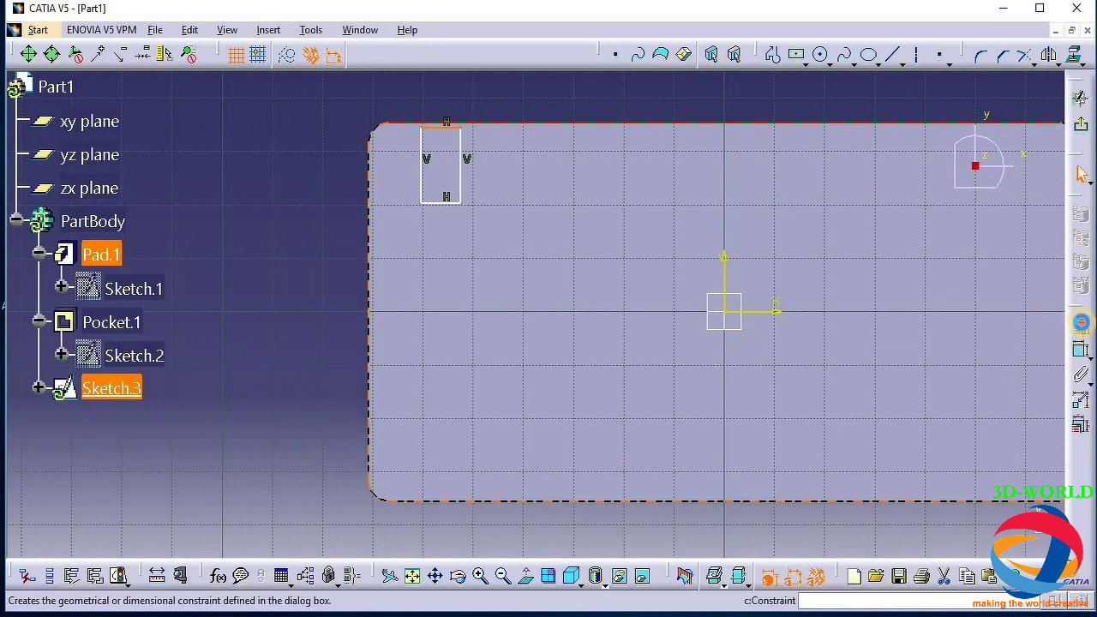
left_click(1082, 322)
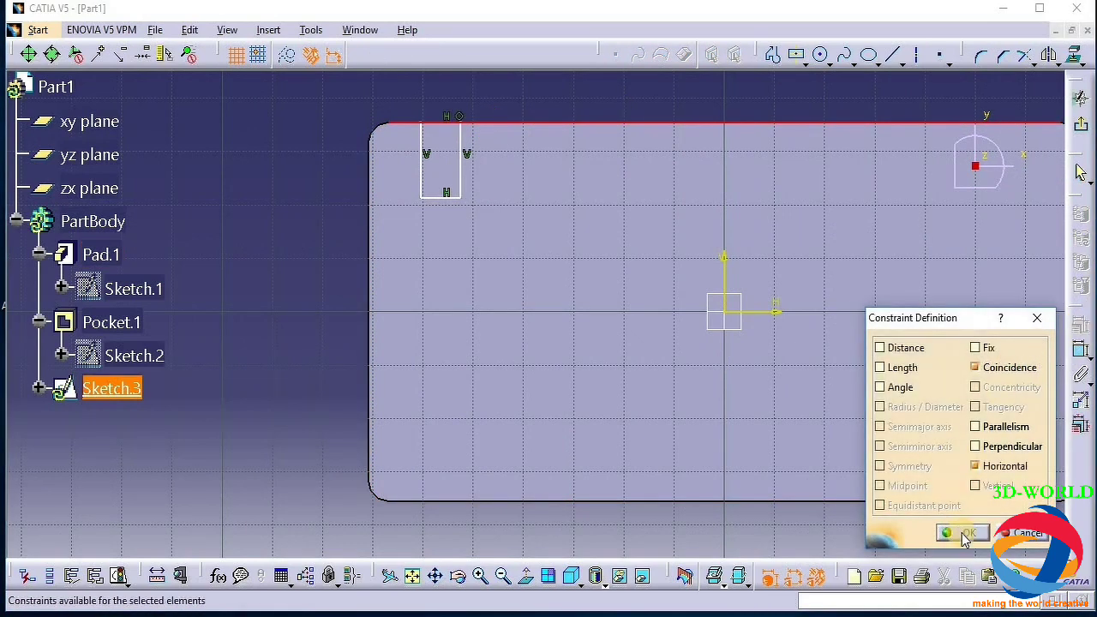
left_click(963, 533)
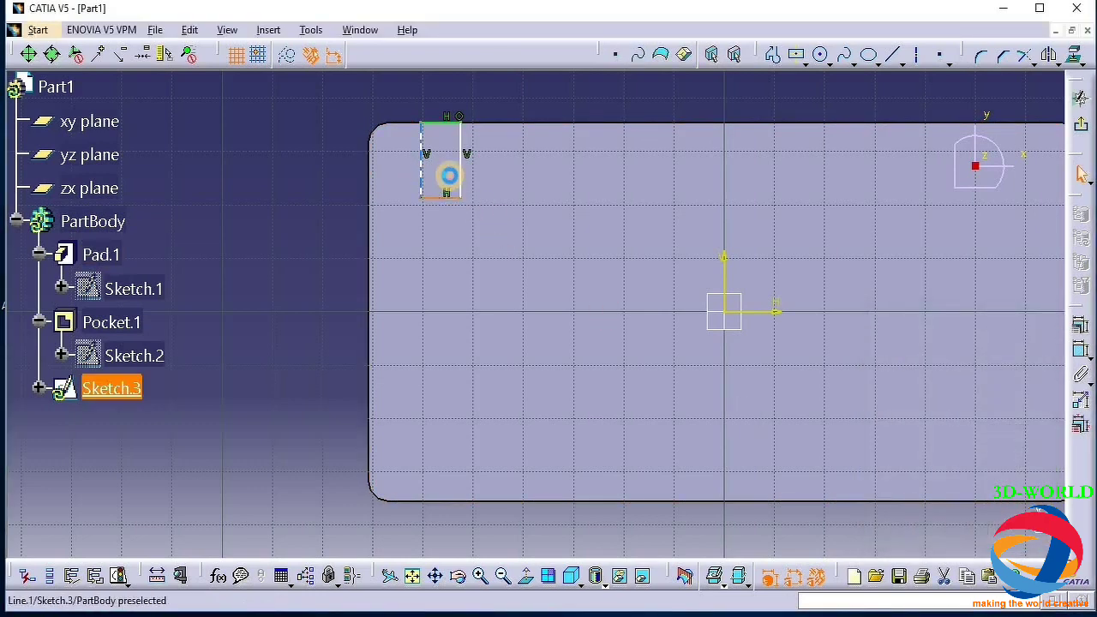
Shift the rectangle slightly along the plate's edge and mirror it about the vertical sketch axis
left_click_drag(449, 176, 481, 182)
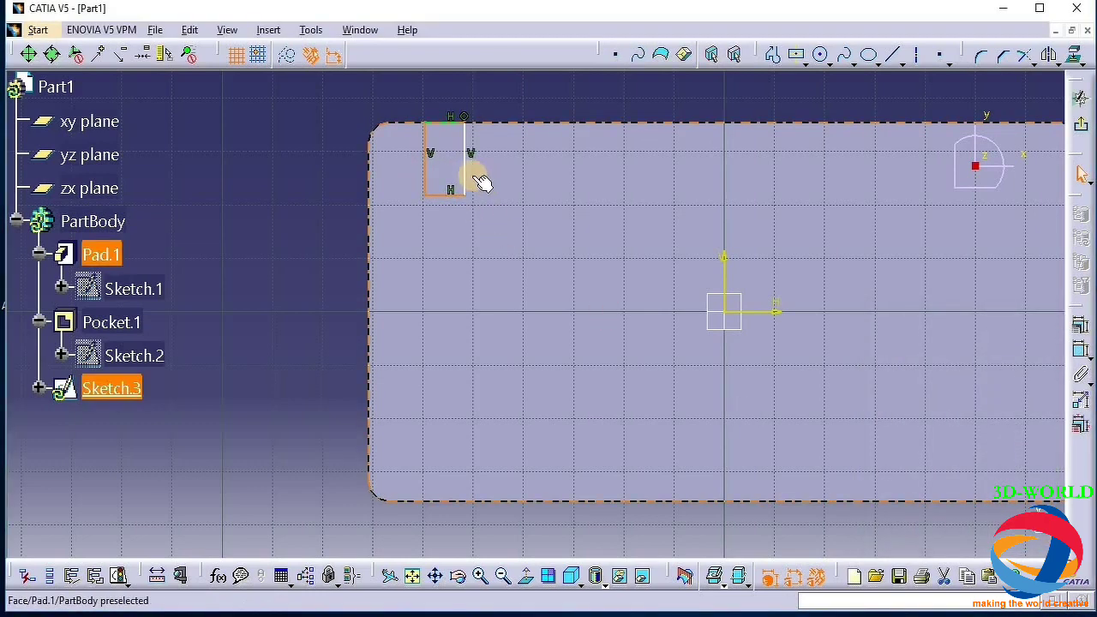
left_click(449, 121)
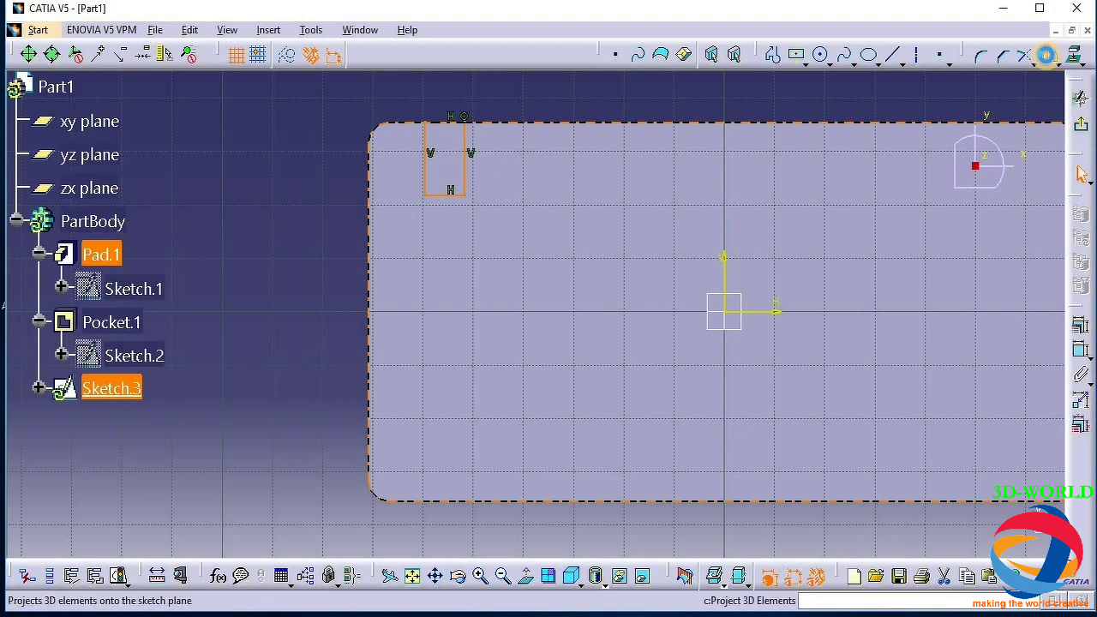
left_click(727, 265)
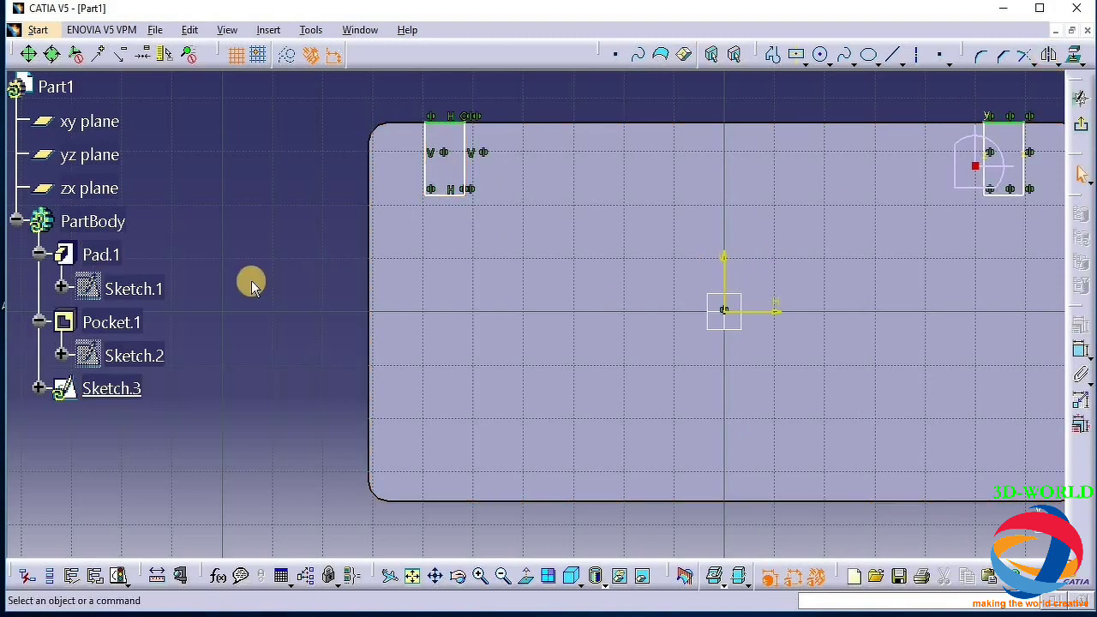
middle_click_drag(252, 280, 144, 270)
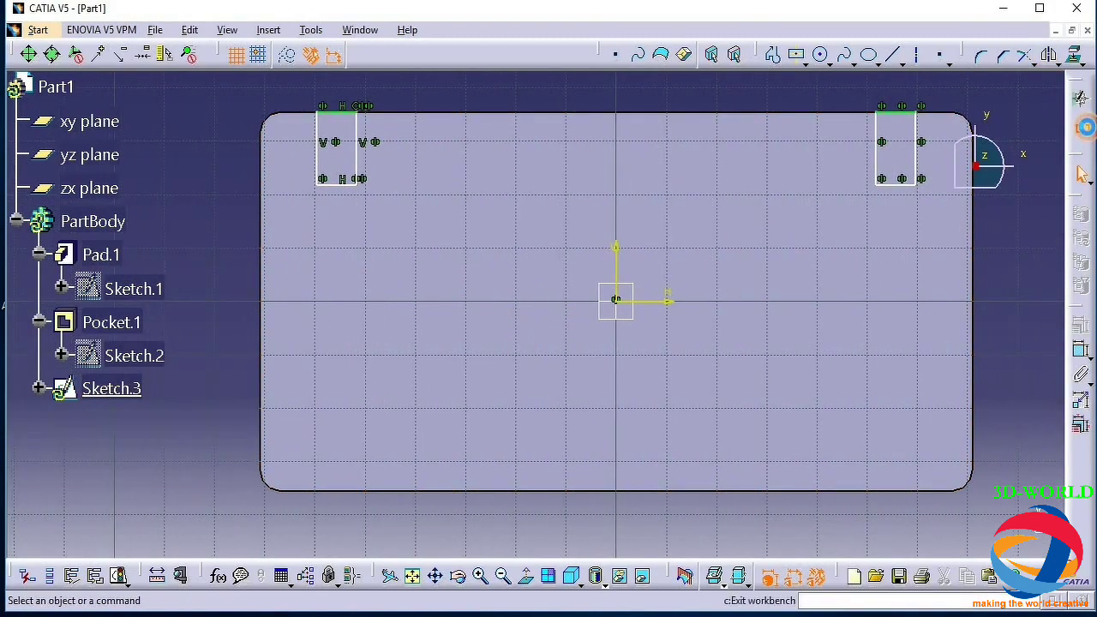
Finish the sketch and pocket both rectangles through the plate up to its opposite large face, with a 0 mm offset
left_click(1085, 127)
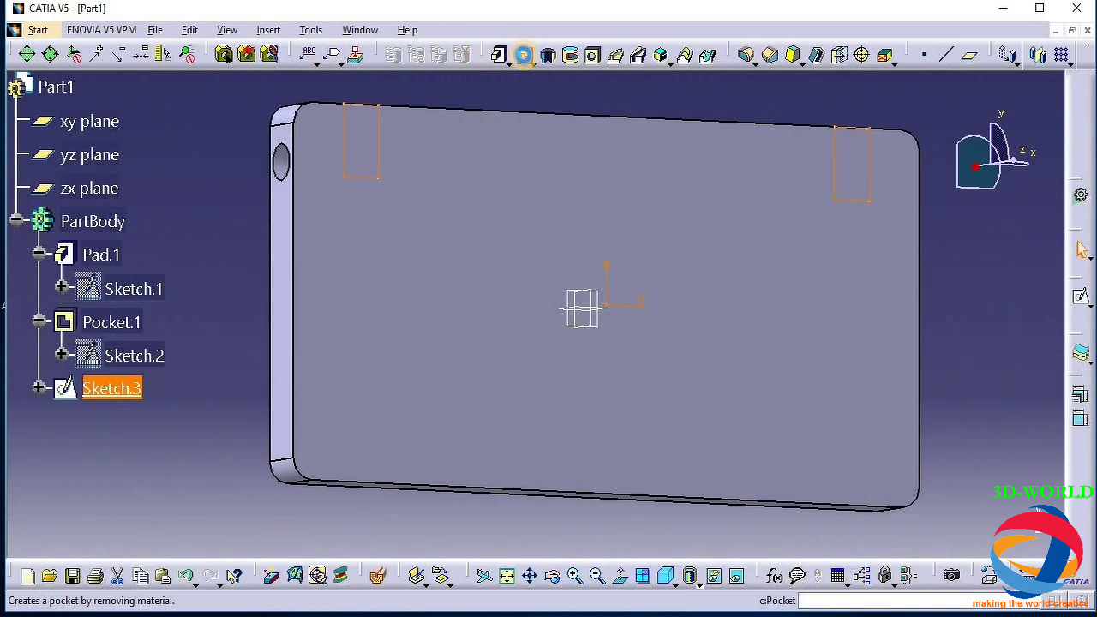
left_click(522, 55)
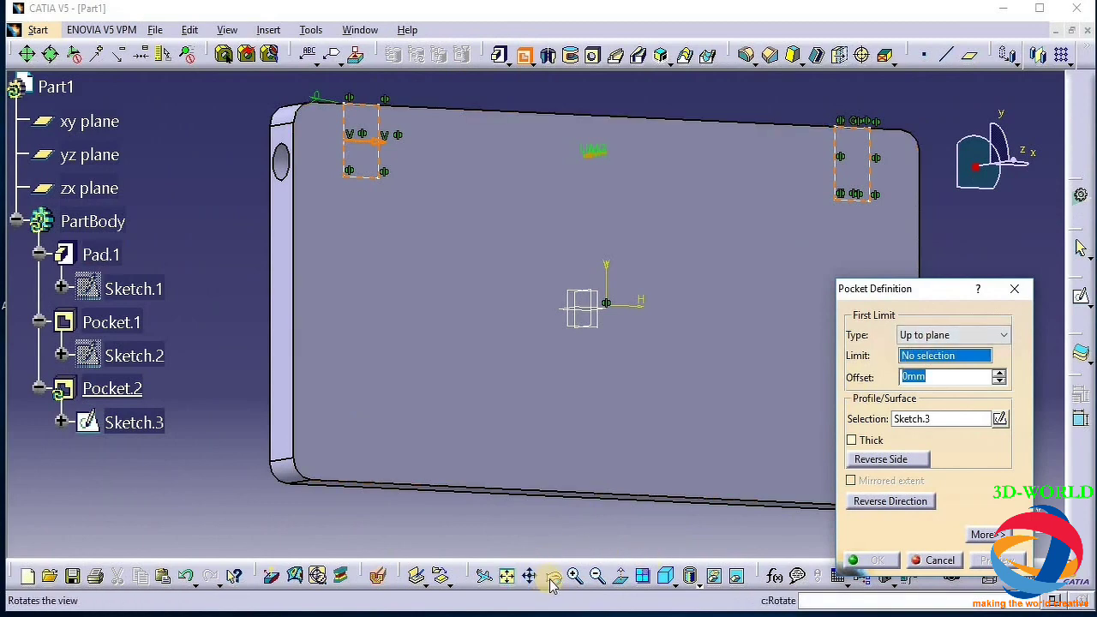
left_click(553, 579)
left_click_drag(492, 303, 662, 281)
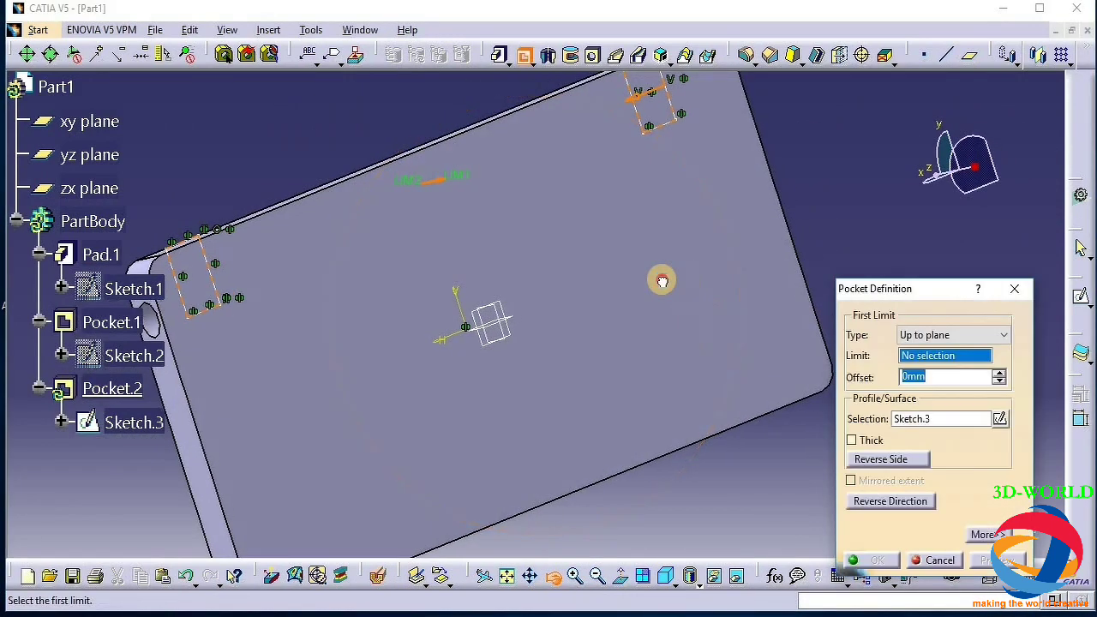
left_click(624, 258)
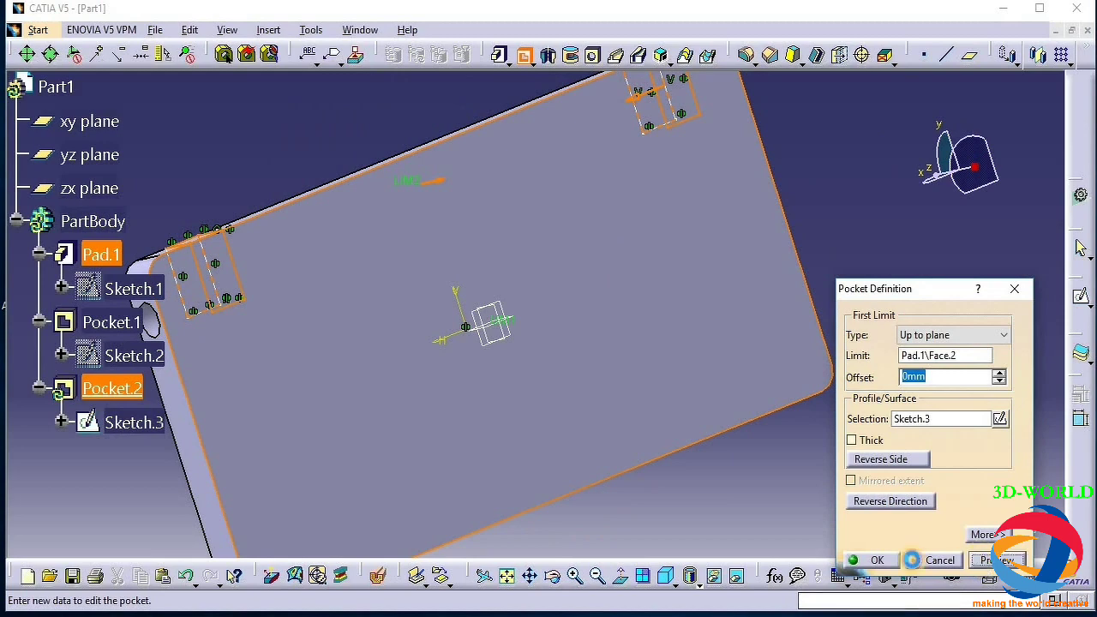
left_click(874, 560)
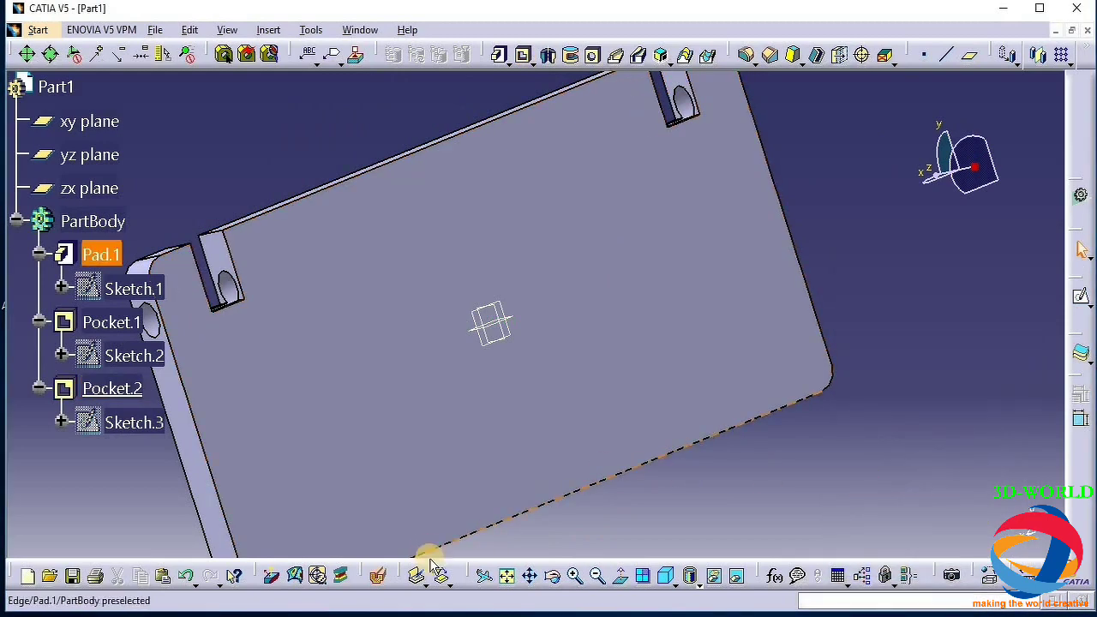
Delete the lengthwise round hole pocket Pocket.1 together with its sketch
left_click(553, 580)
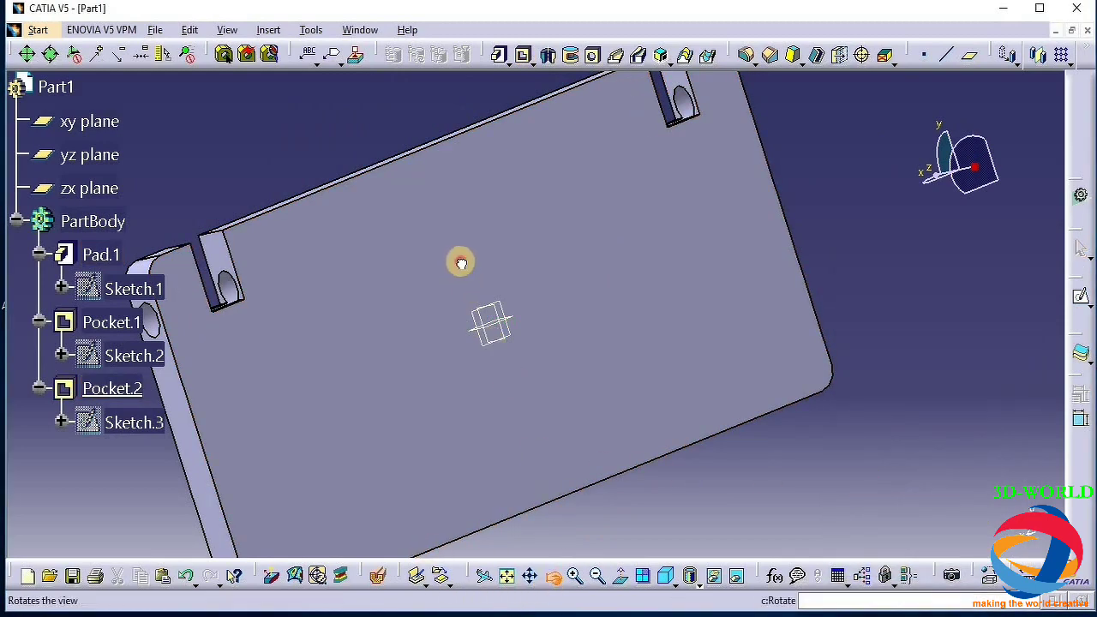
left_click_drag(460, 263, 112, 313)
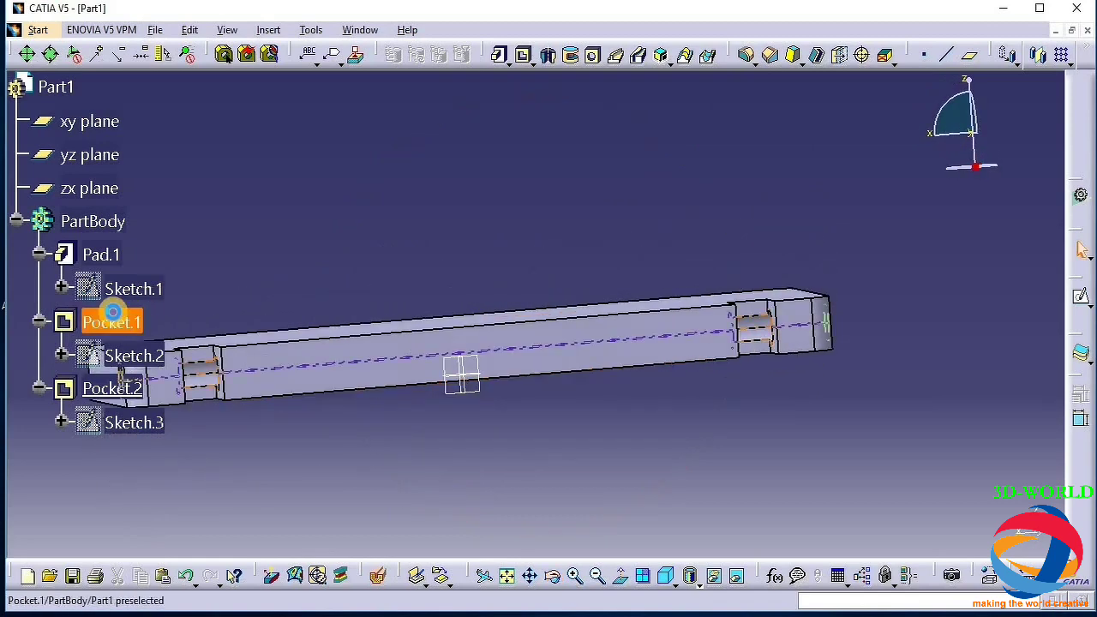
right_click(112, 313)
left_click(194, 507)
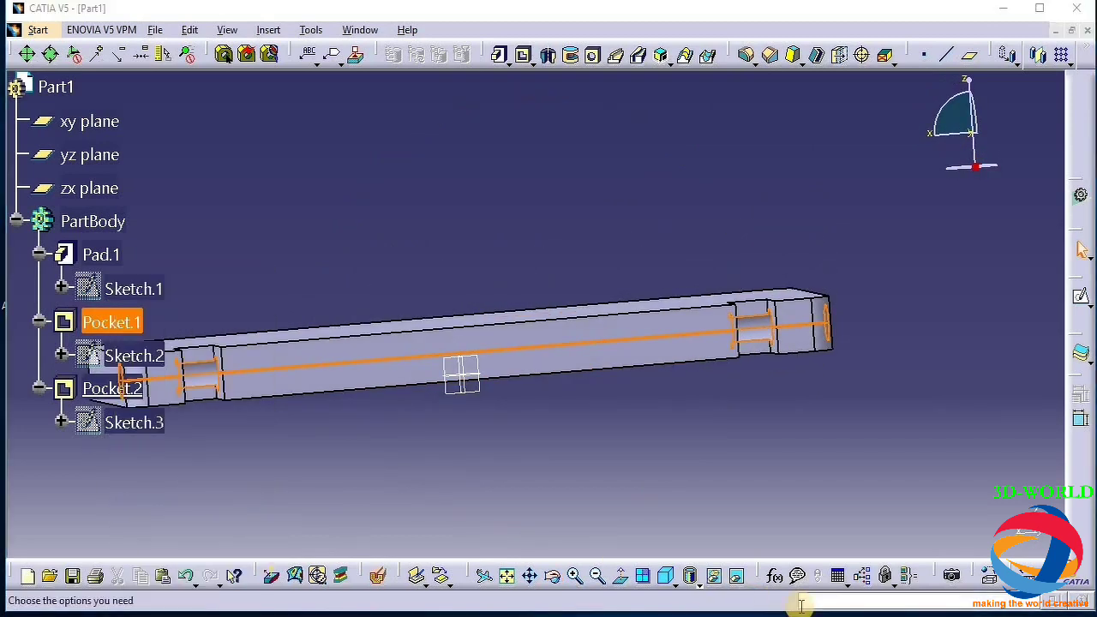
left_click(958, 525)
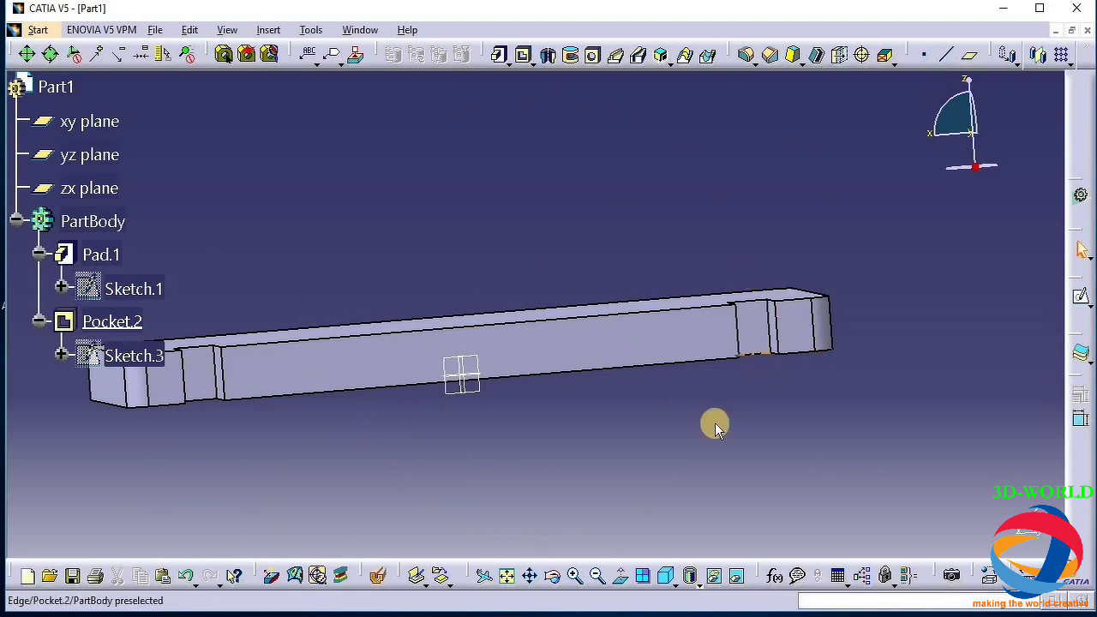
Open a sketch on the plate's short end face and draw a circle near the corner beside the cut-outs
left_click_drag(710, 449, 402, 397)
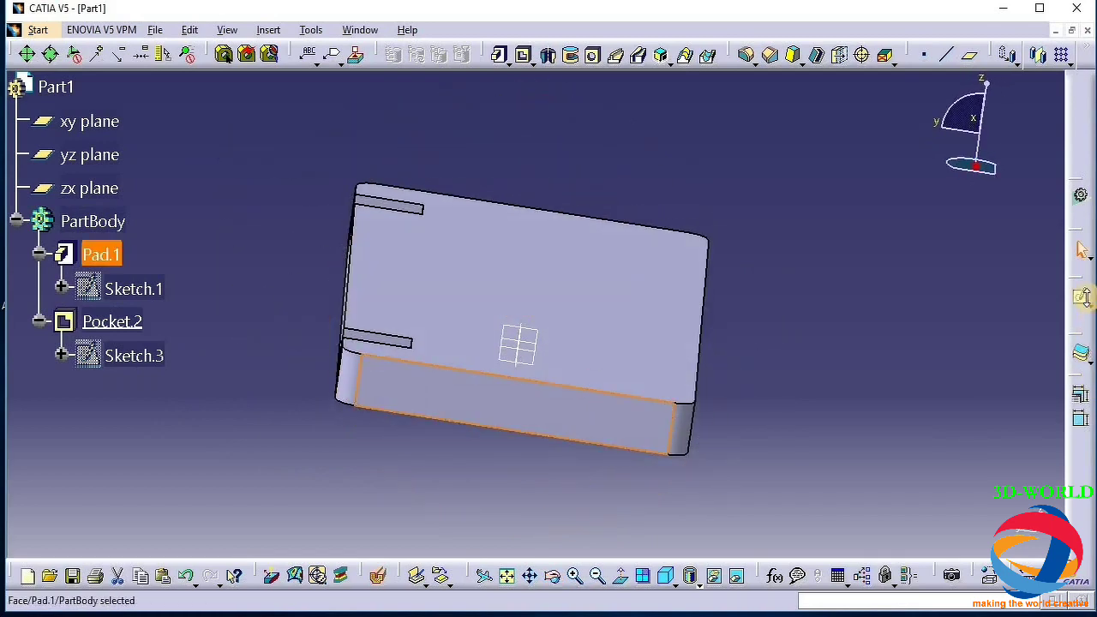
left_click(1079, 293)
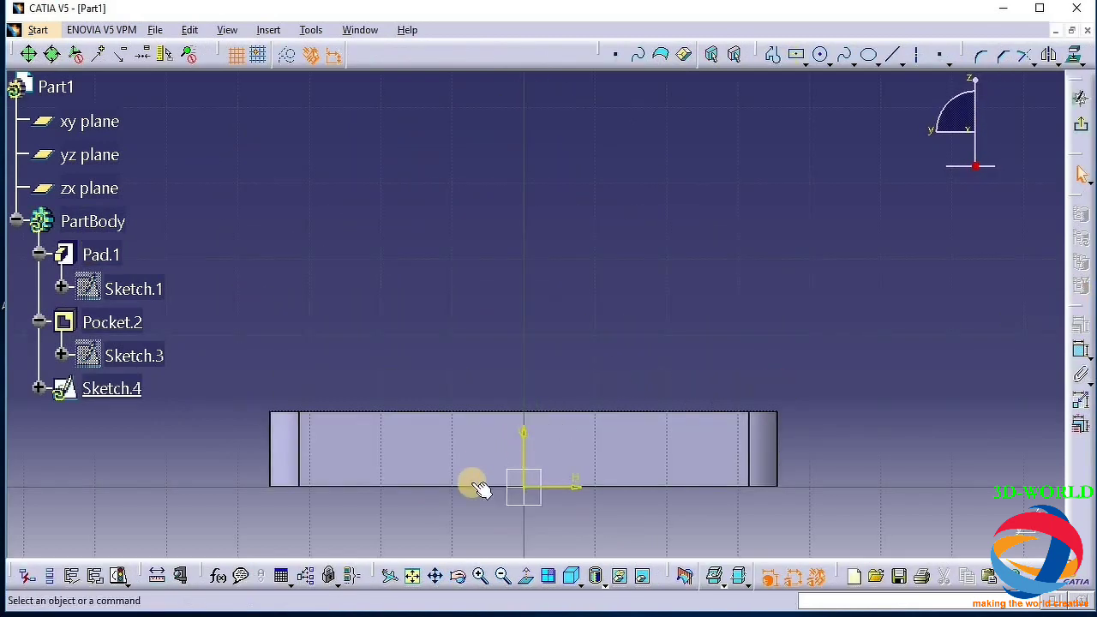
left_click(819, 57)
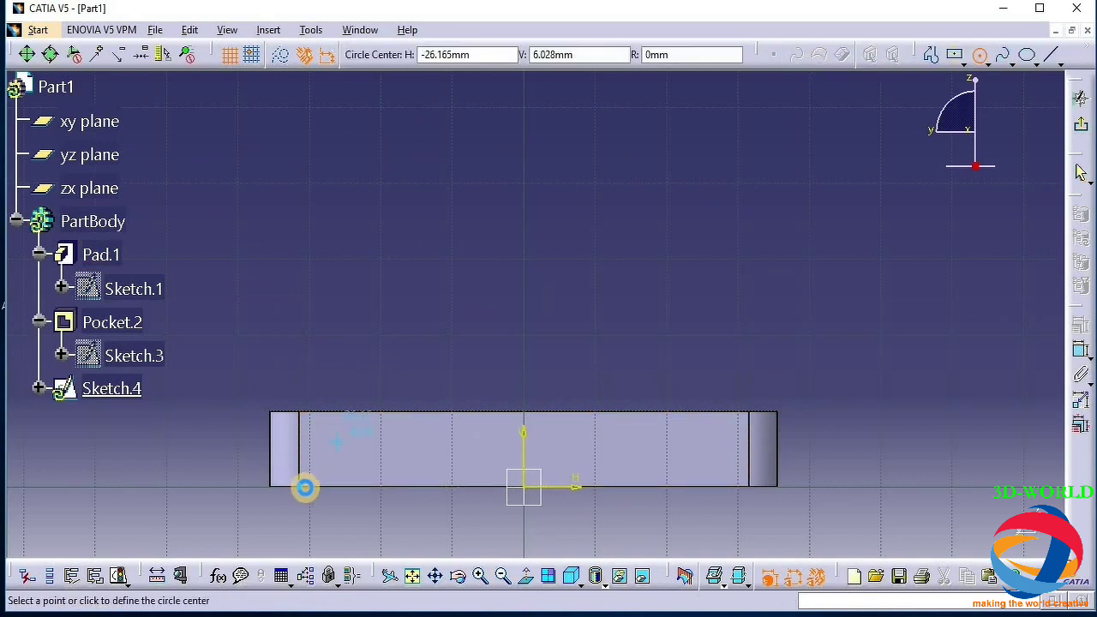
left_click(322, 447)
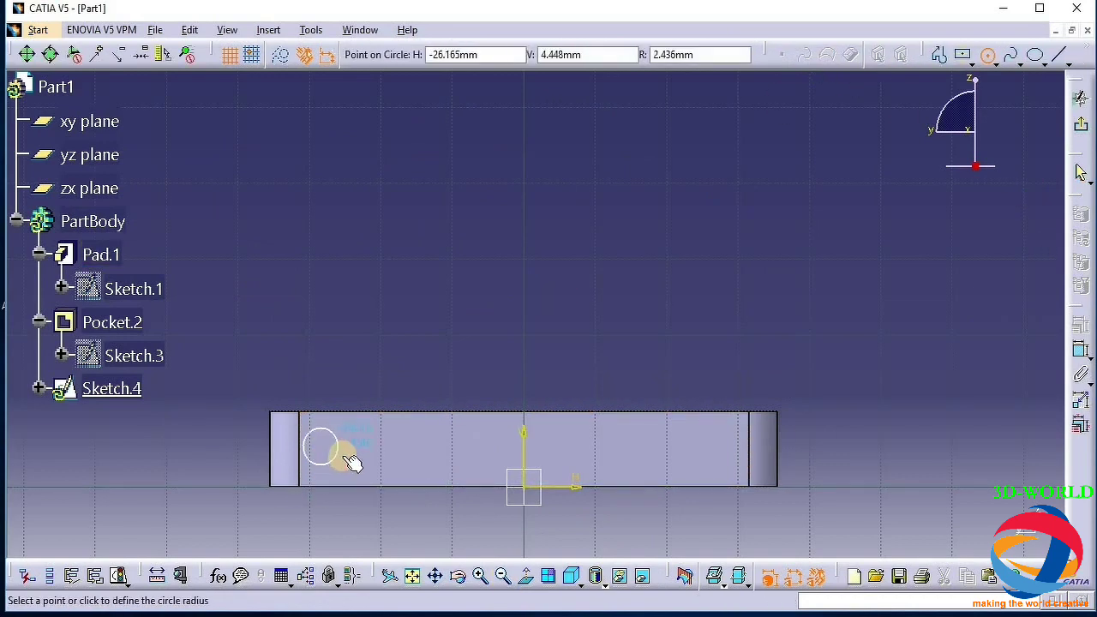
left_click(339, 459)
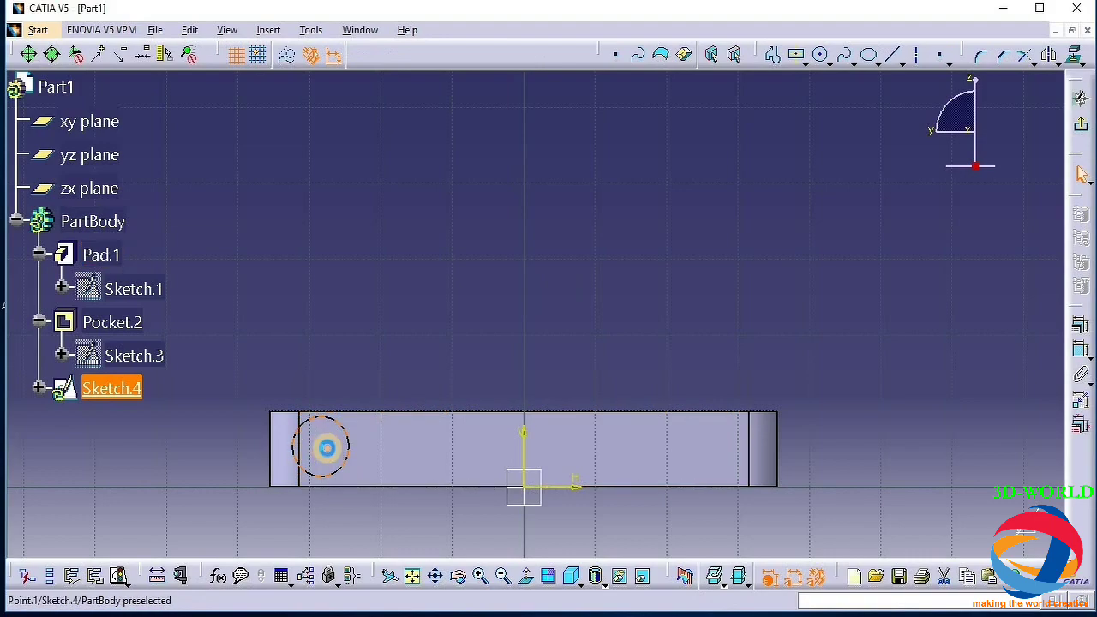
Finish the sketch and pocket the circle lengthwise through the plate up to the opposite end face, with a 0 mm offset
left_click(459, 576)
left_click_drag(448, 297, 399, 443)
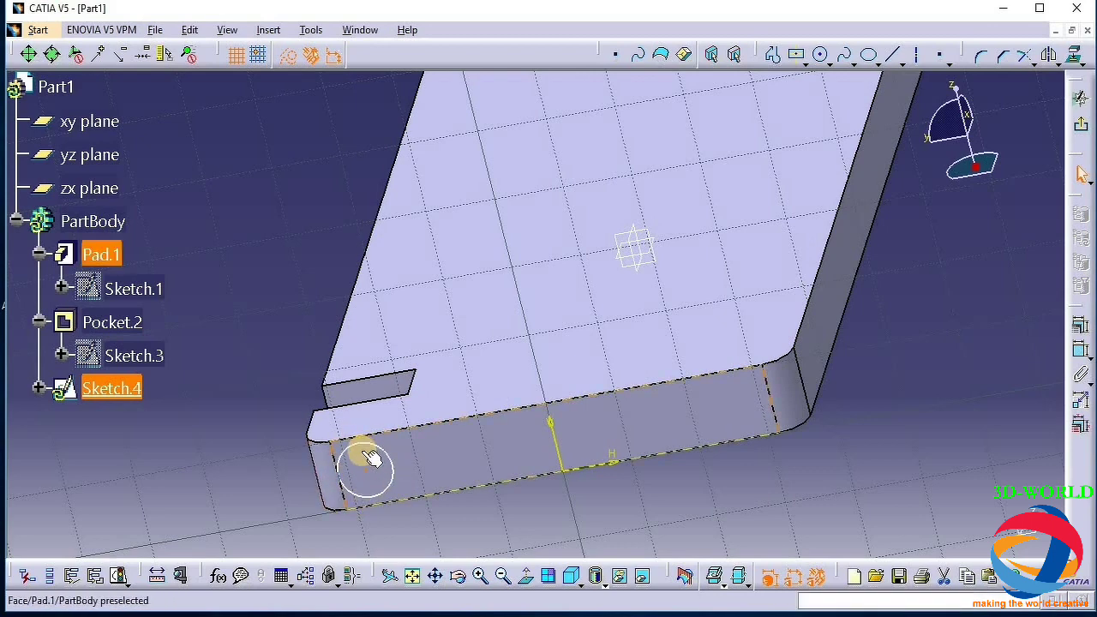
left_click(1080, 98)
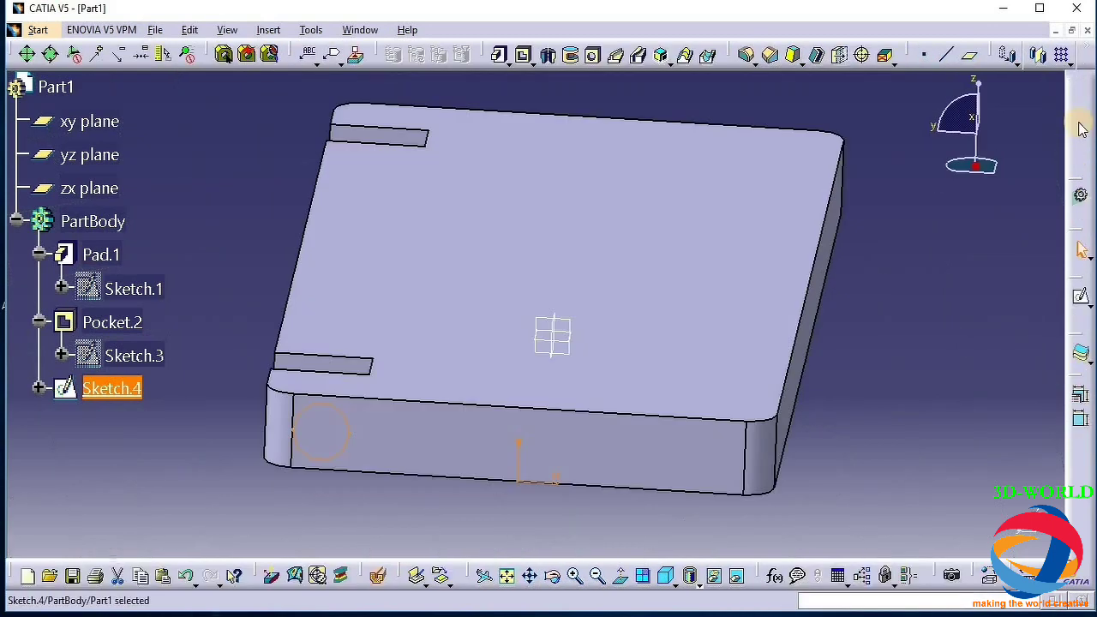
left_click(527, 52)
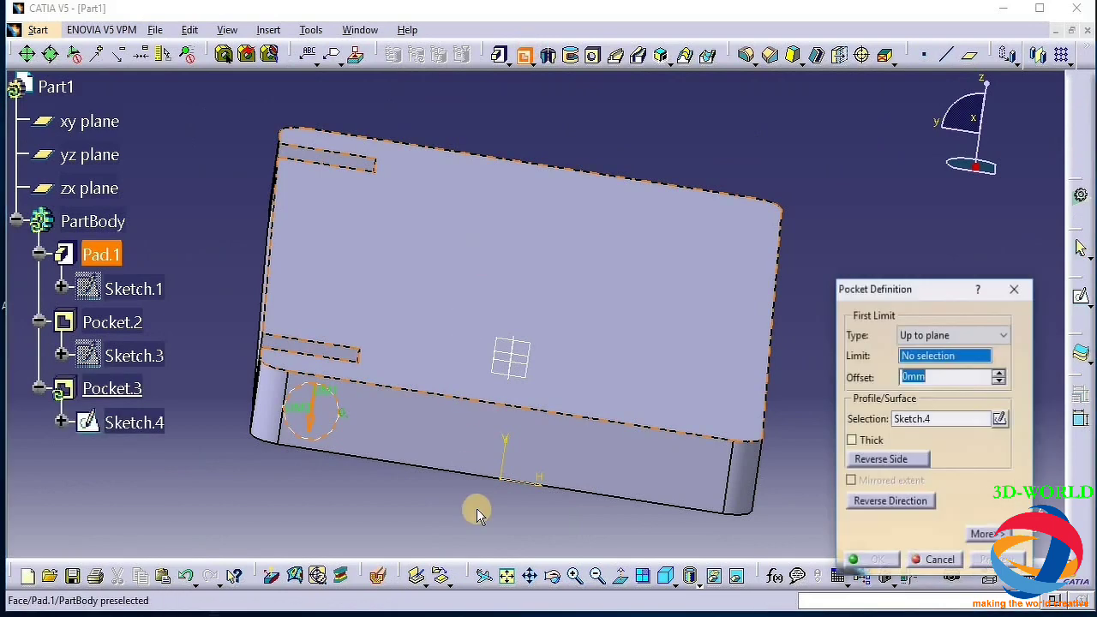
left_click_drag(386, 453, 548, 548)
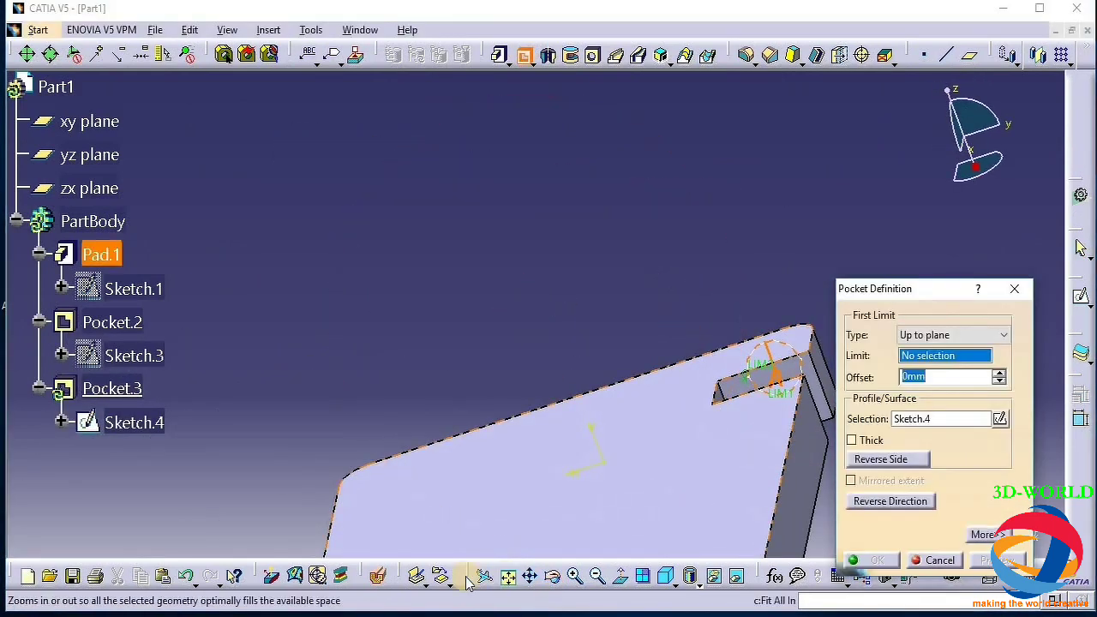
left_click(553, 576)
left_click_drag(558, 497, 553, 326)
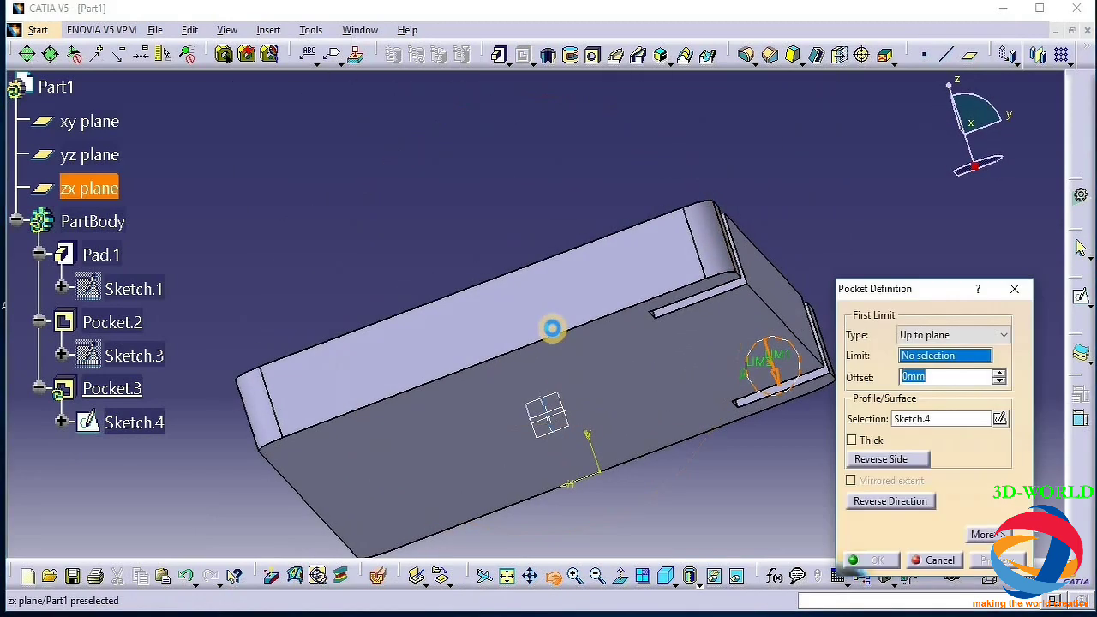
left_click(551, 306)
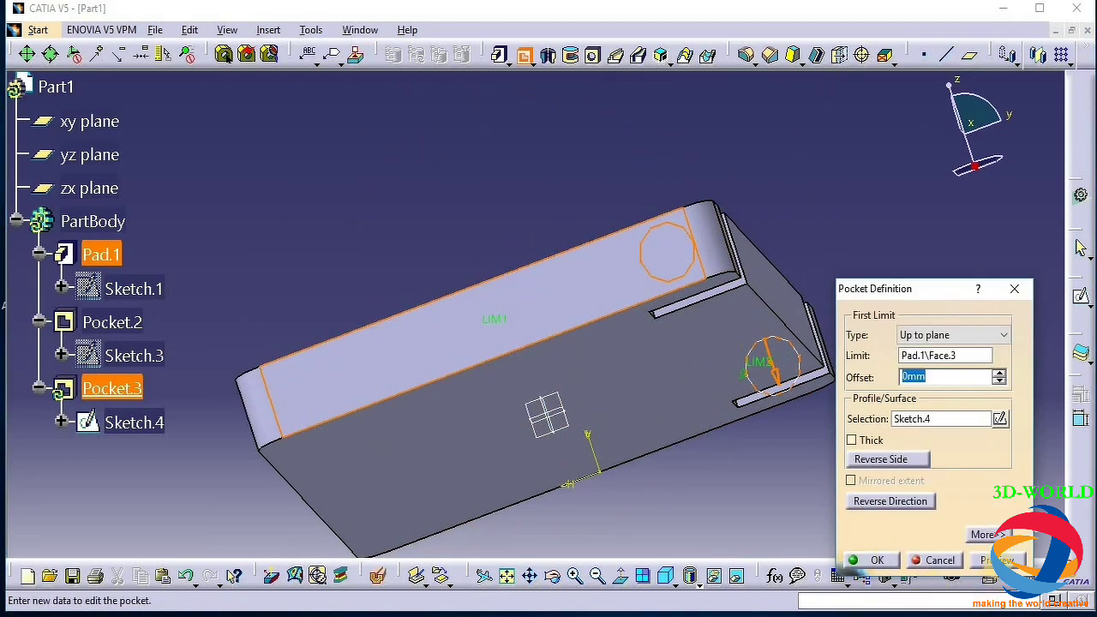
left_click(875, 560)
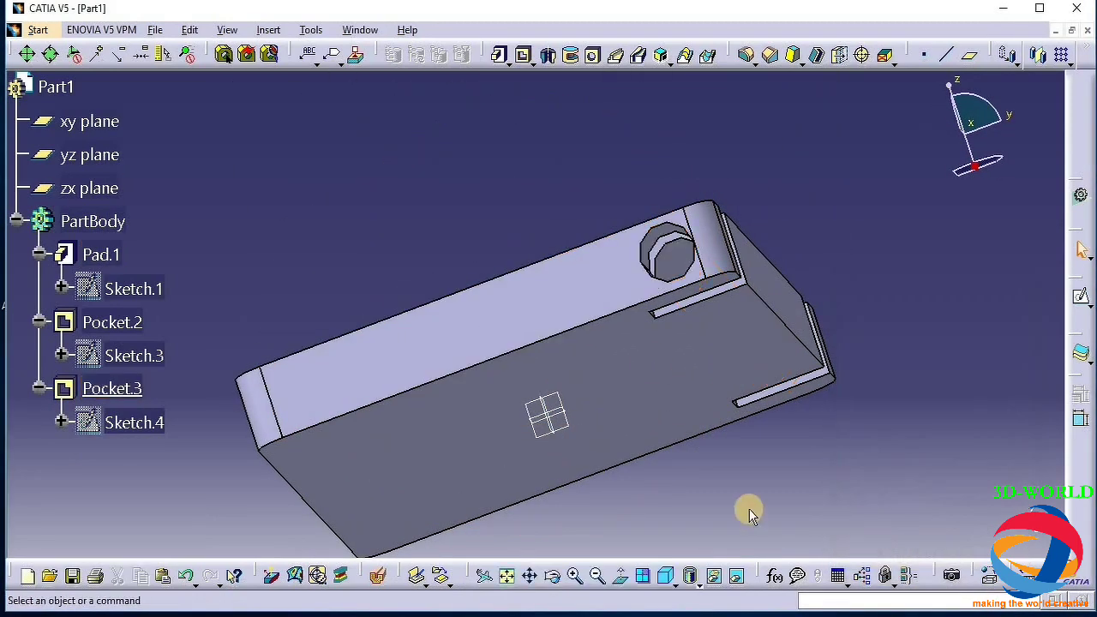
Open a new sketch on the short end face with the hole and project the hole's circular edge into it
left_click(553, 576)
left_click_drag(614, 404, 428, 548)
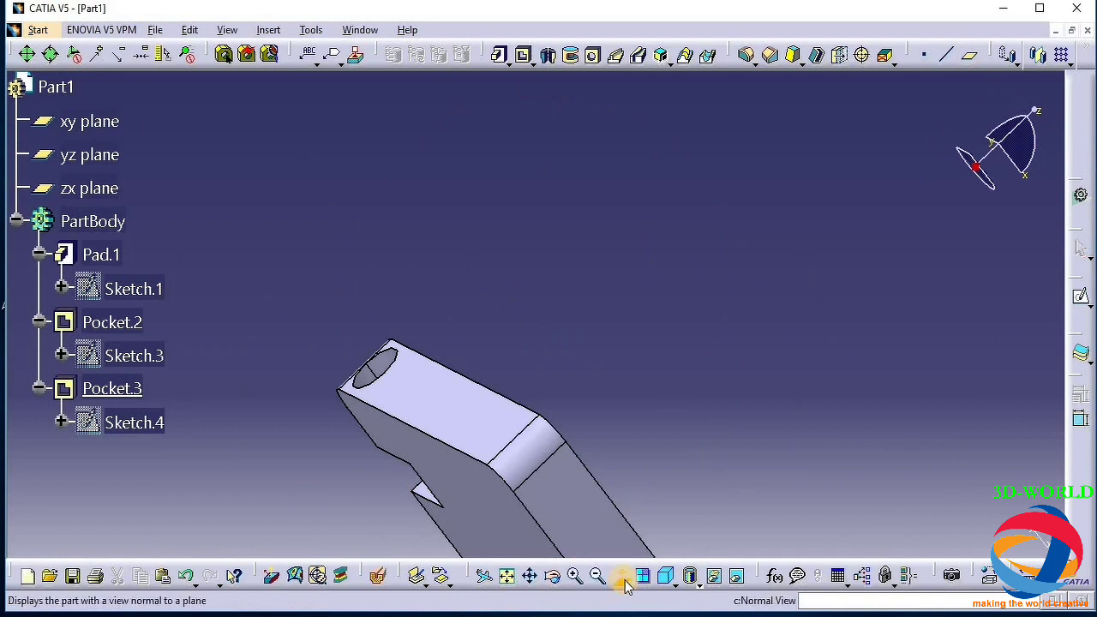
left_click(623, 575)
middle_click_drag(592, 394, 554, 147)
left_click(598, 576)
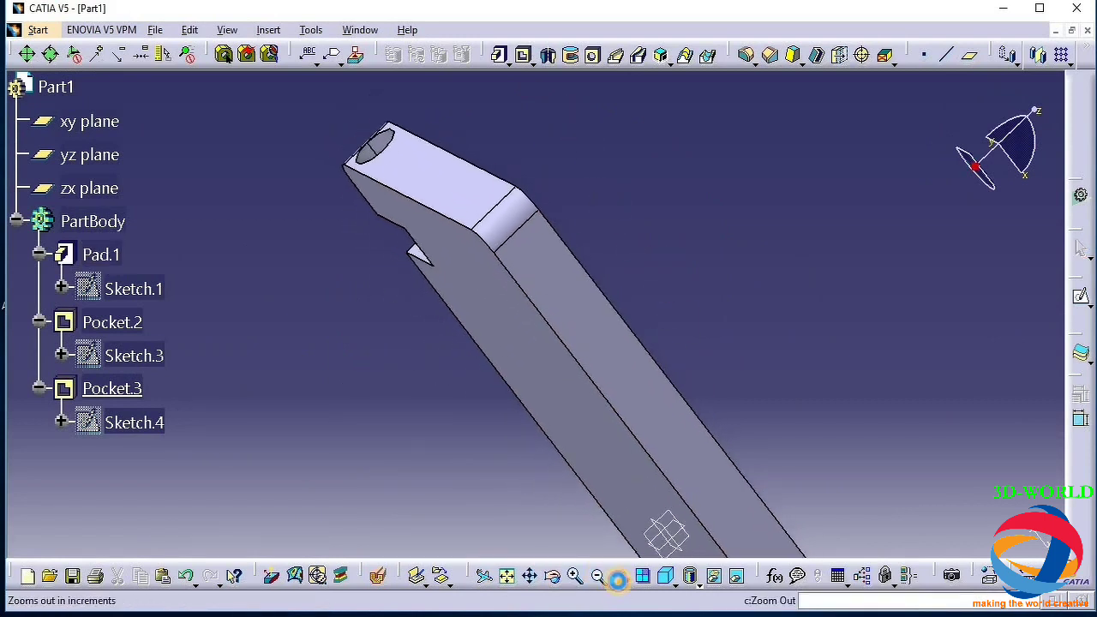
left_click(552, 576)
left_click_drag(385, 274, 568, 442)
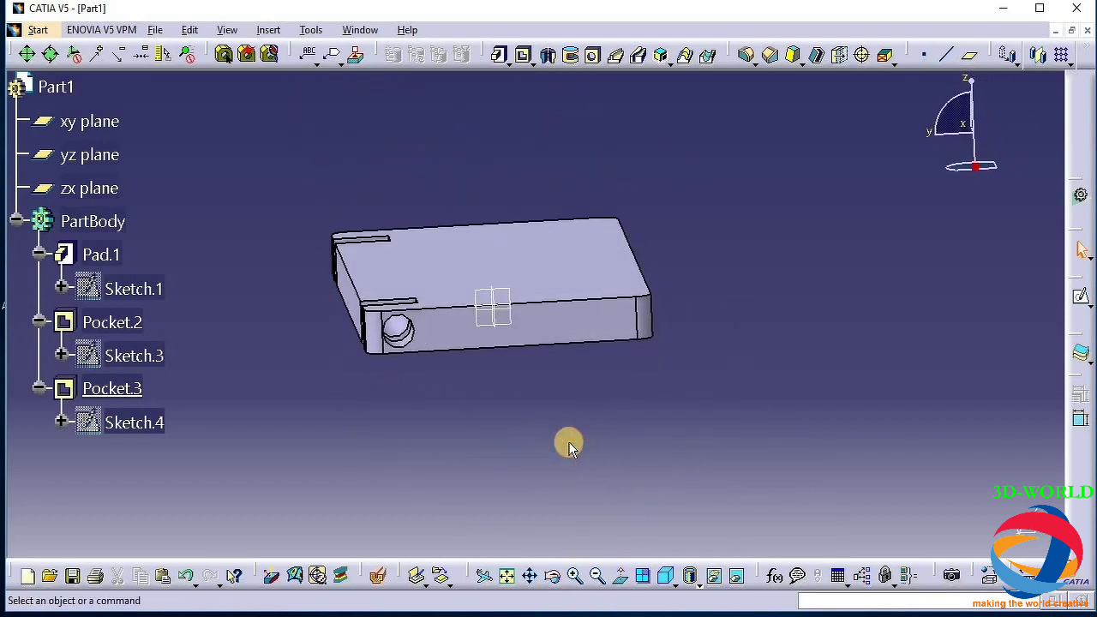
left_click(442, 337)
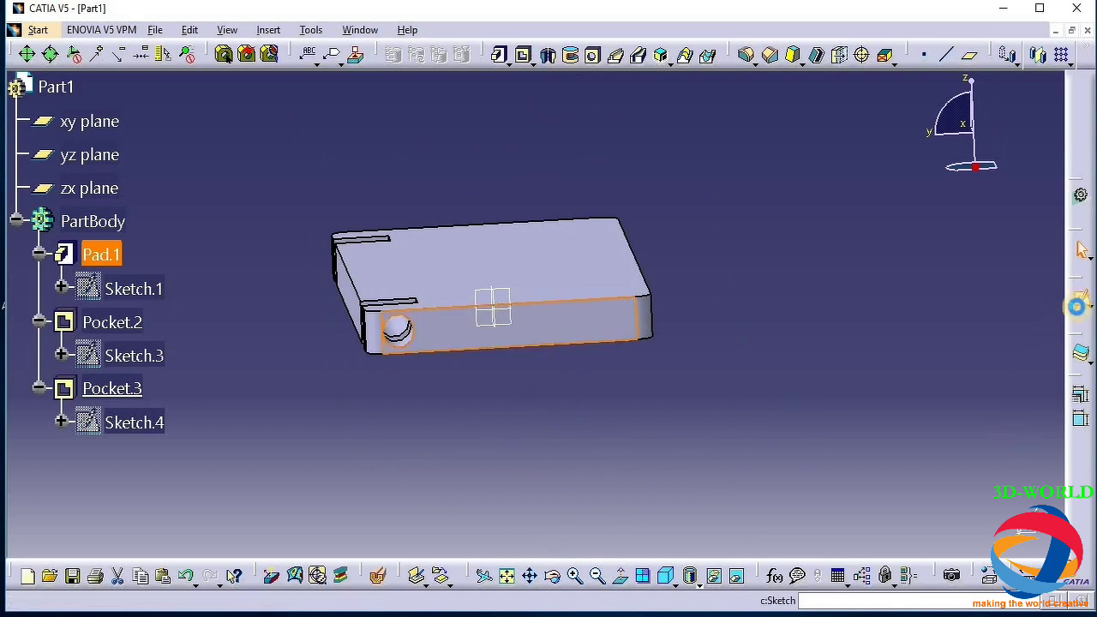
left_click(1076, 315)
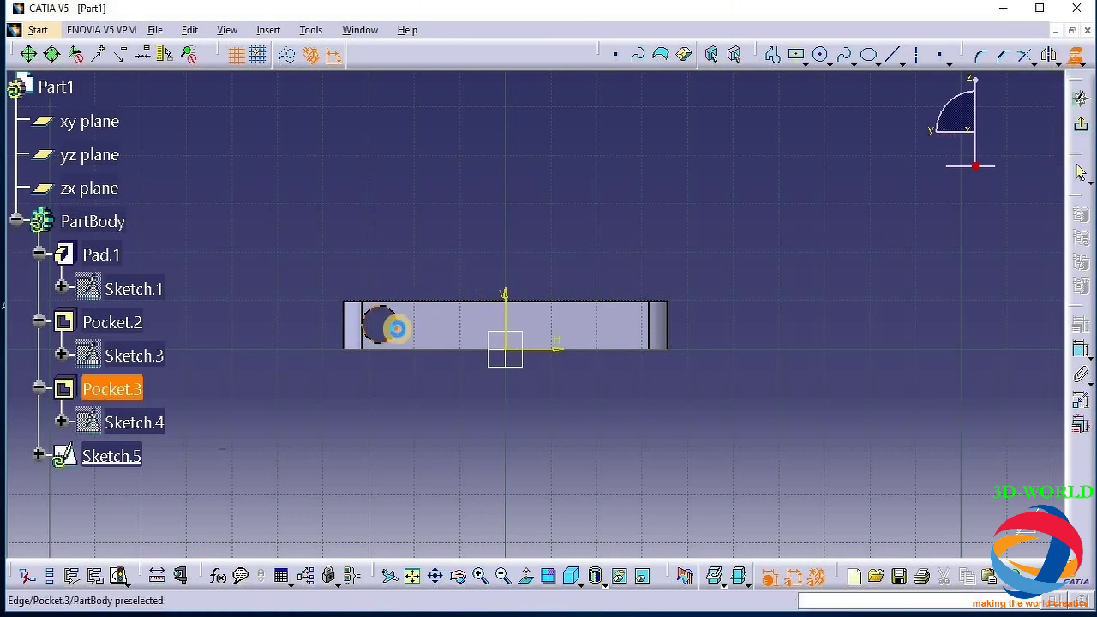
left_click(396, 329)
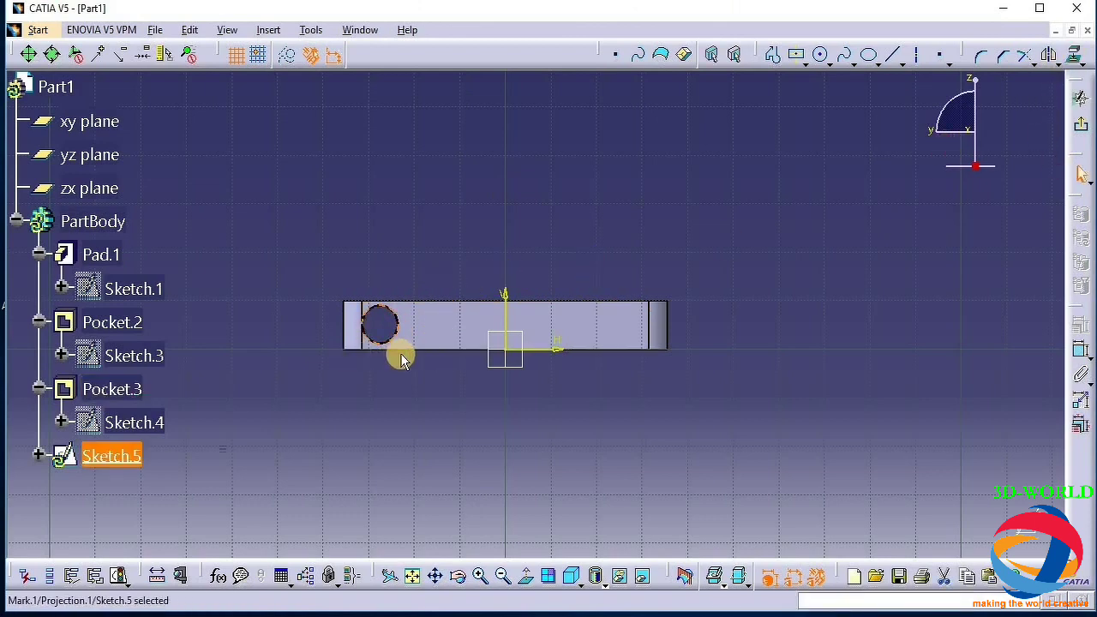
Finish the sketch and pad the projected circle through the hole up to the opposite end face, using the Up to plane type
left_click(463, 574)
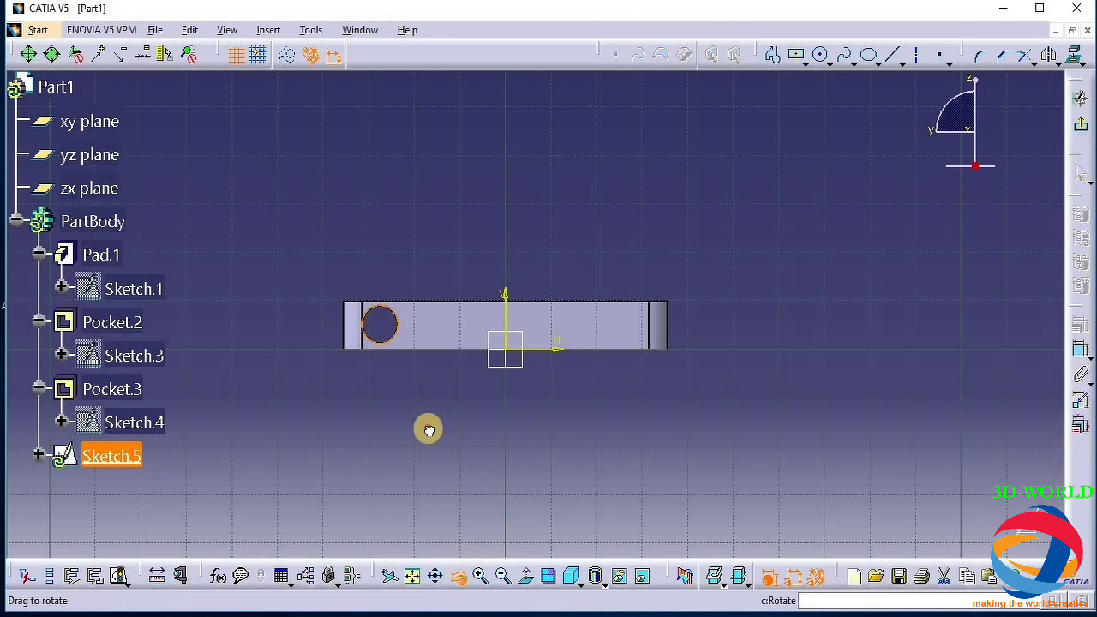
left_click_drag(428, 428, 446, 403)
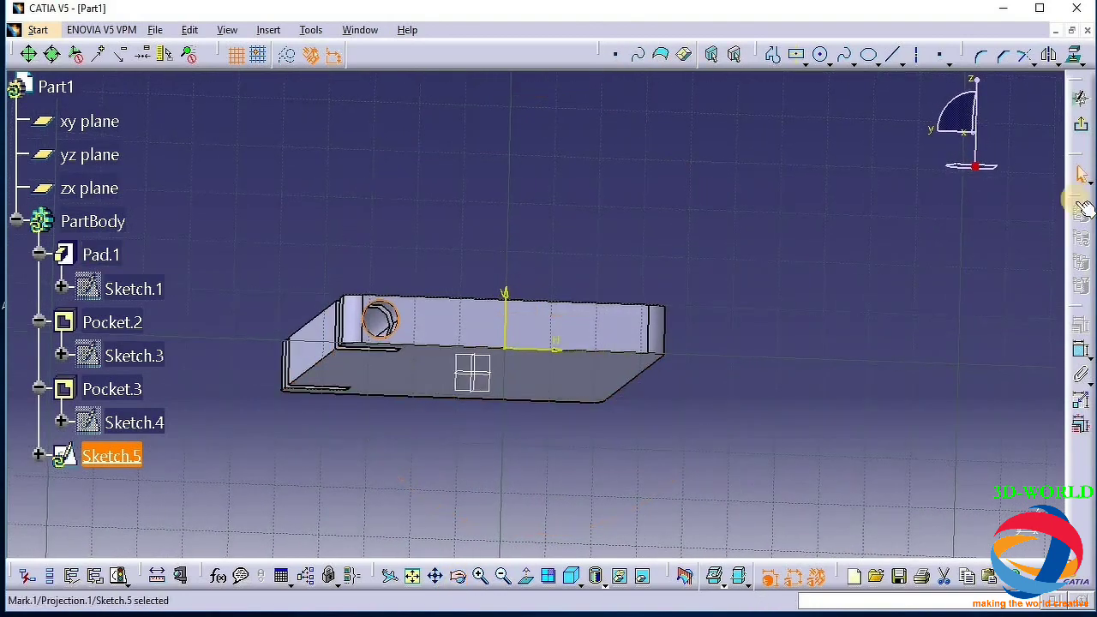
left_click(1081, 98)
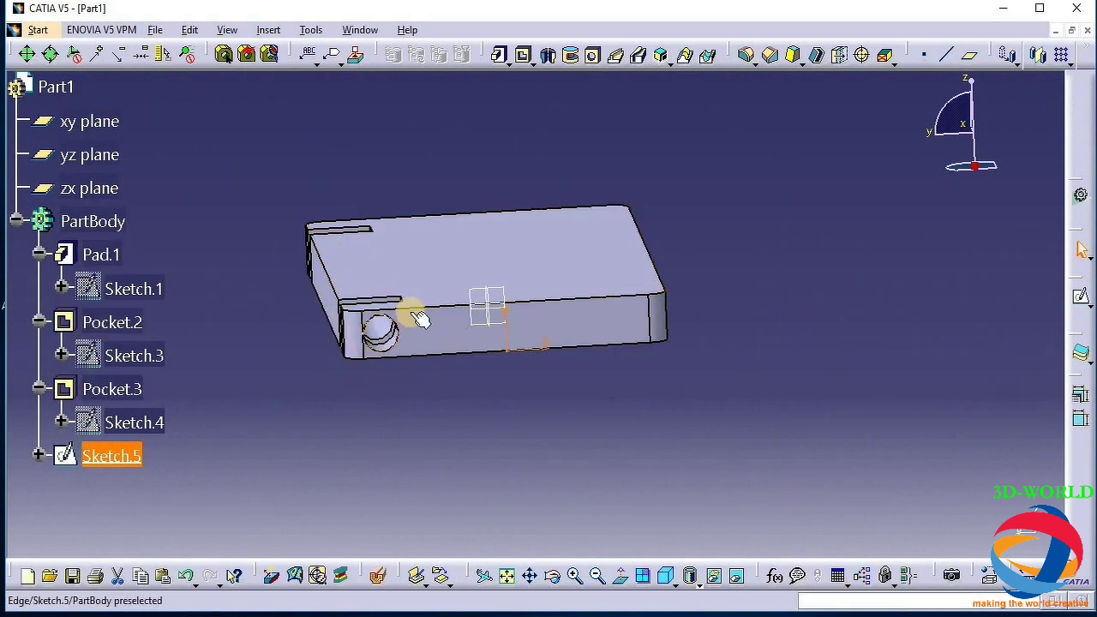
left_click(501, 57)
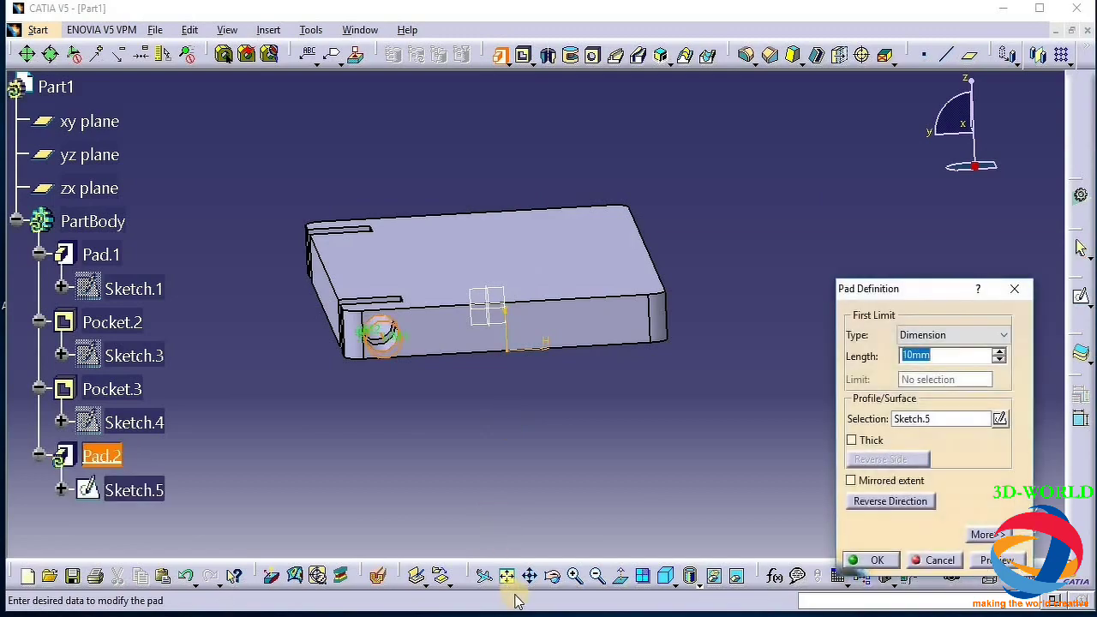
left_click(553, 576)
left_click_drag(354, 314, 718, 283)
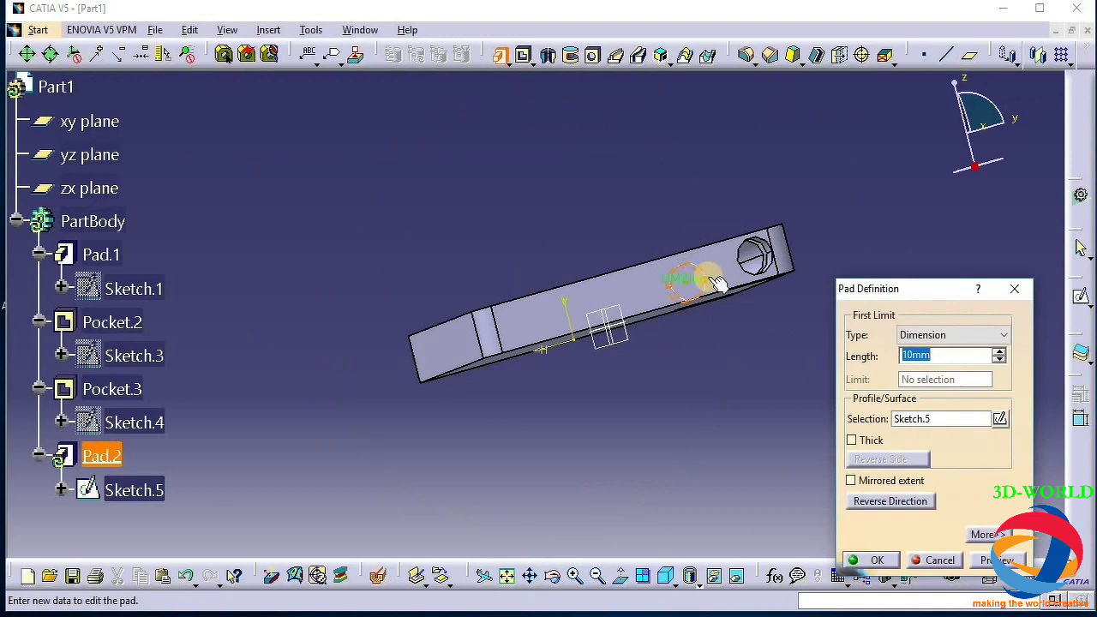
left_click(938, 335)
left_click(930, 386)
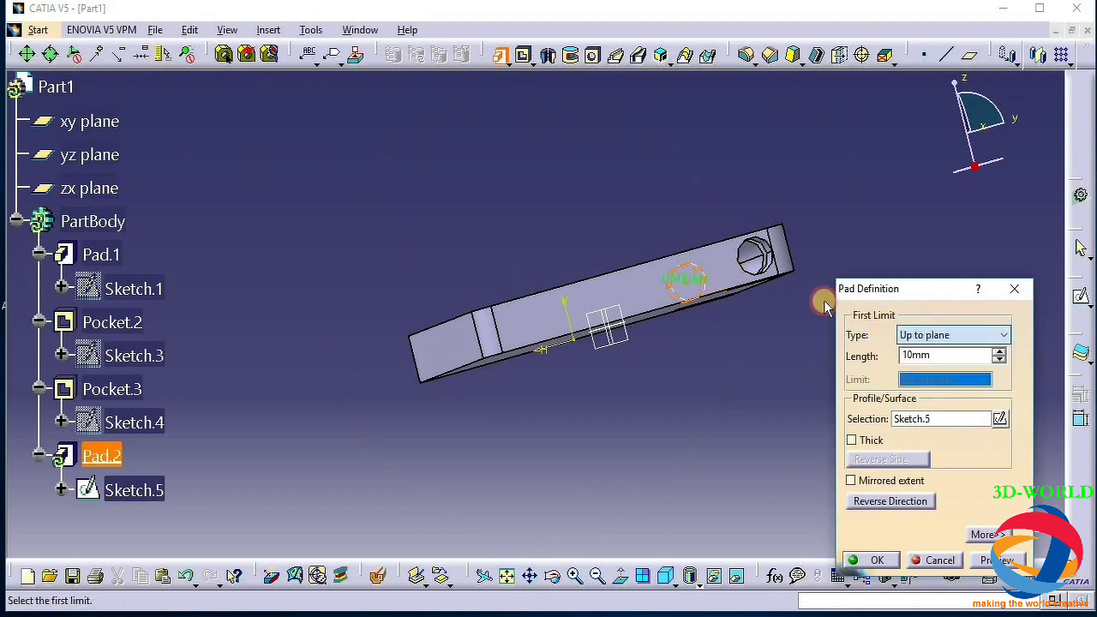
left_click(743, 265)
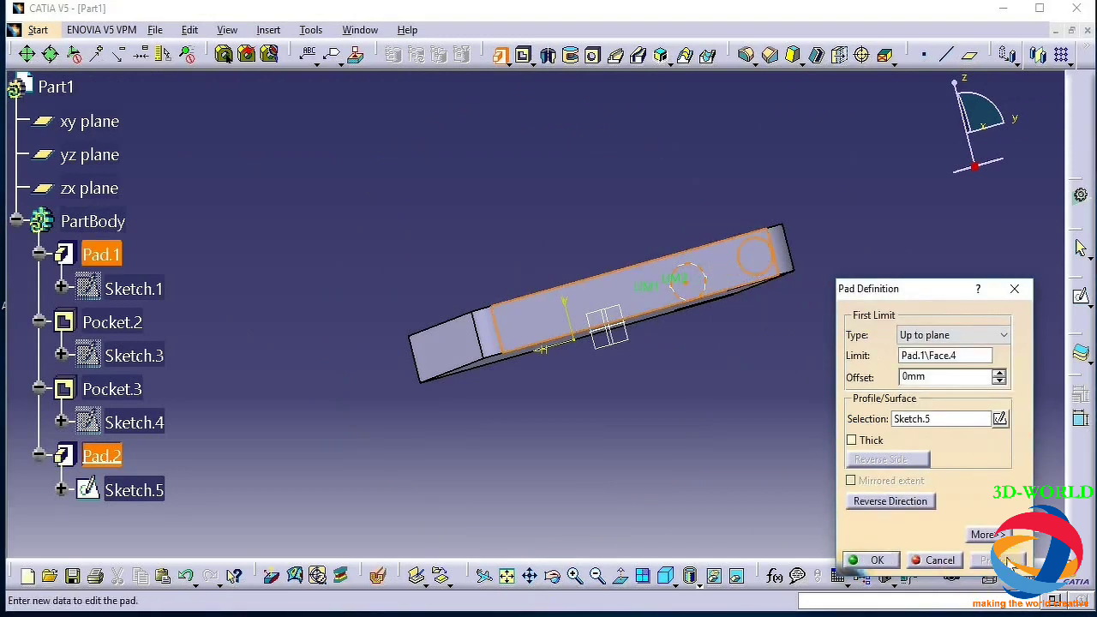
left_click(882, 561)
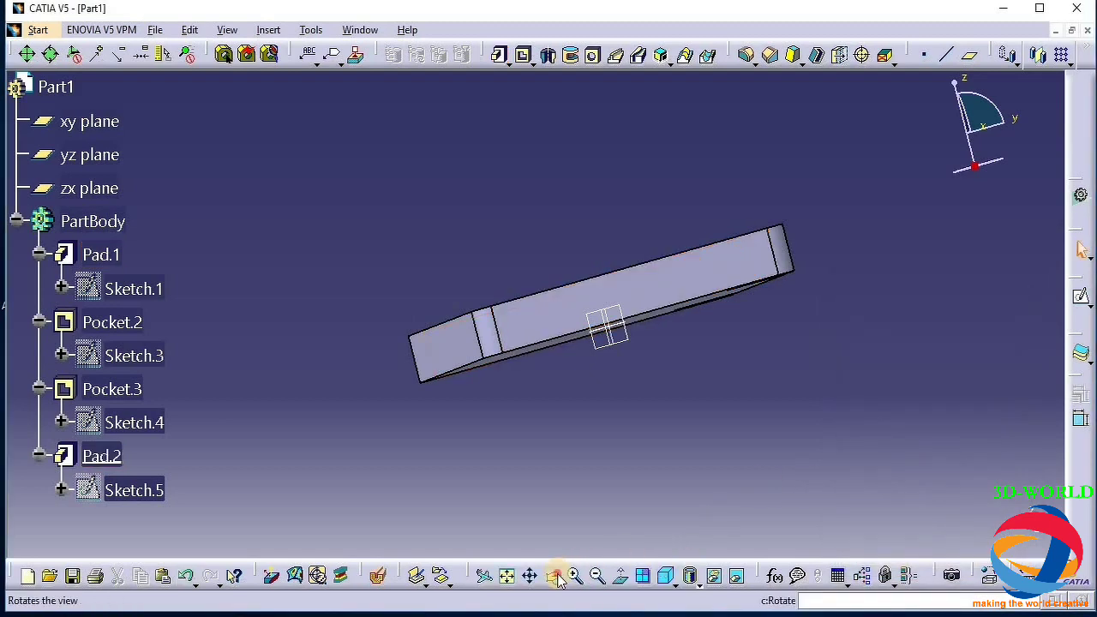
Open a new sketch on the xy plane
left_click_drag(759, 387, 485, 444)
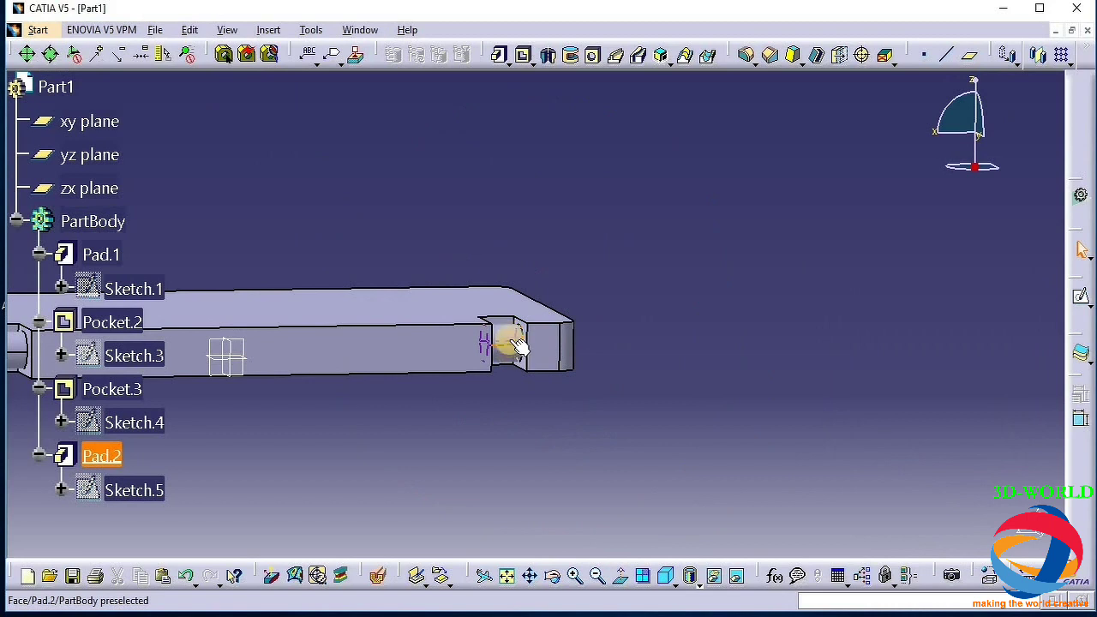
middle_click_drag(480, 372, 282, 350)
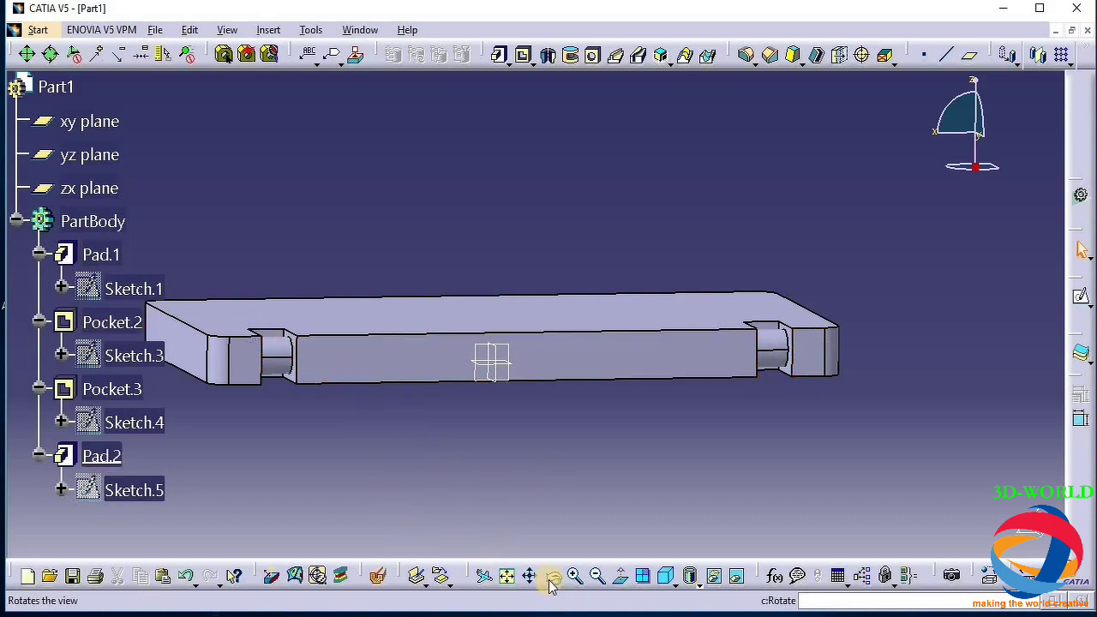
middle_click_drag(563, 431, 749, 468)
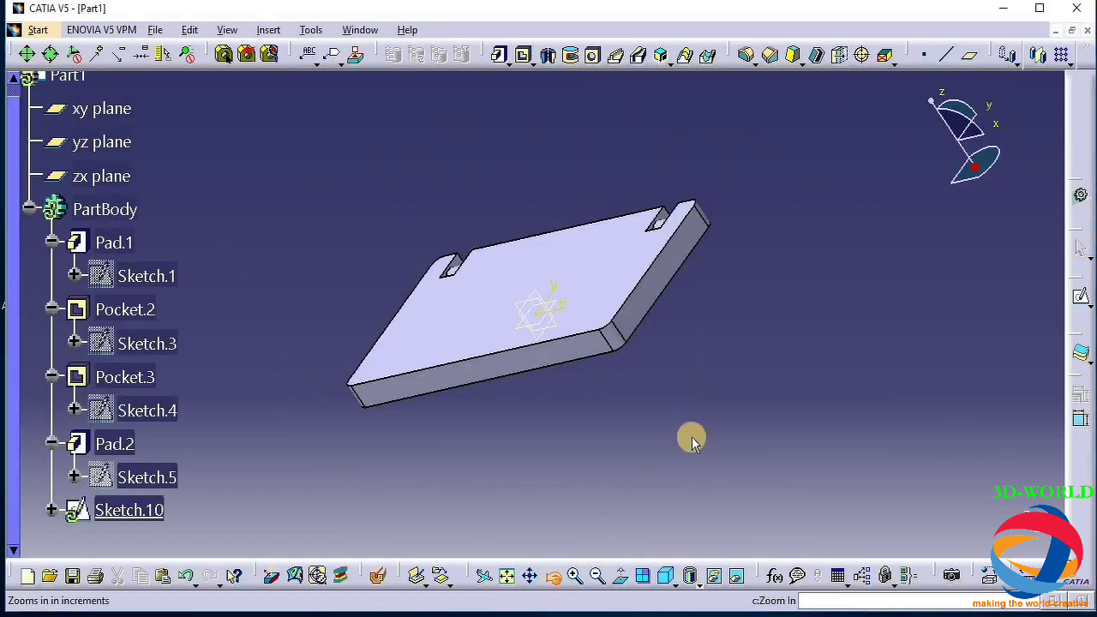
mouse_move(693, 436)
middle_mouse_down()
mouse_move(440, 480)
mouse_move(420, 506)
middle_mouse_up()
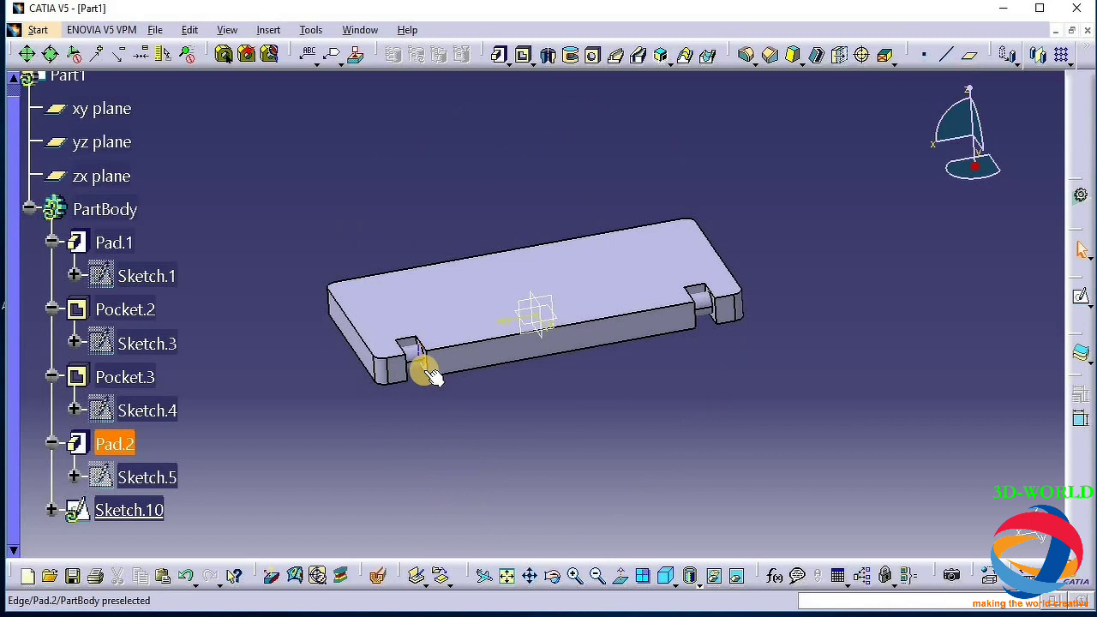
left_click(552, 576)
left_click_drag(529, 357, 793, 371)
left_click(549, 321)
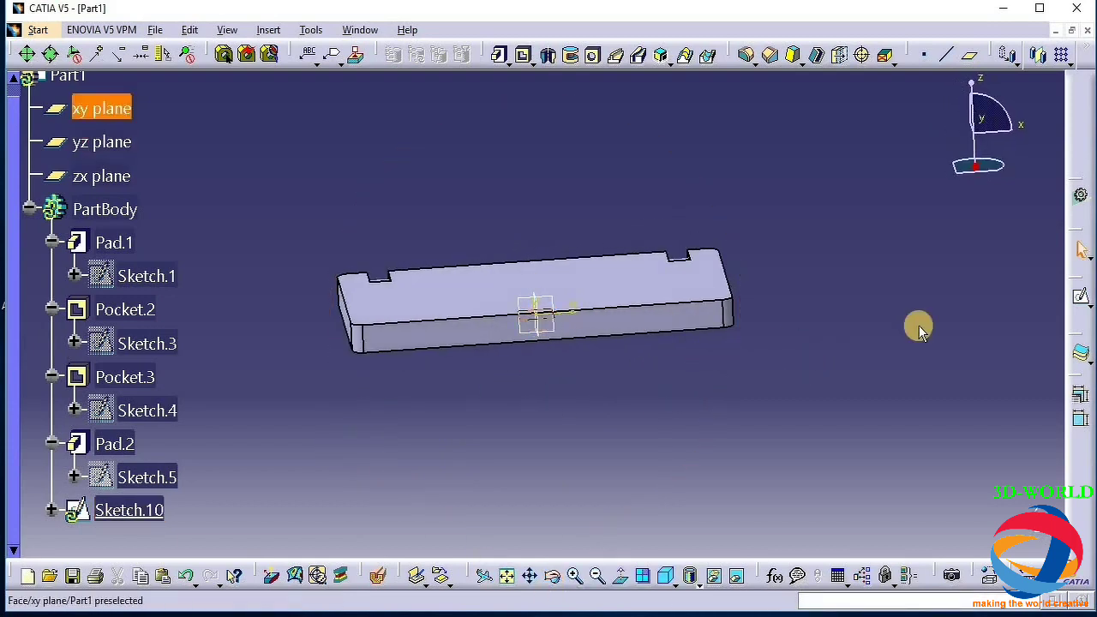
left_click(1084, 298)
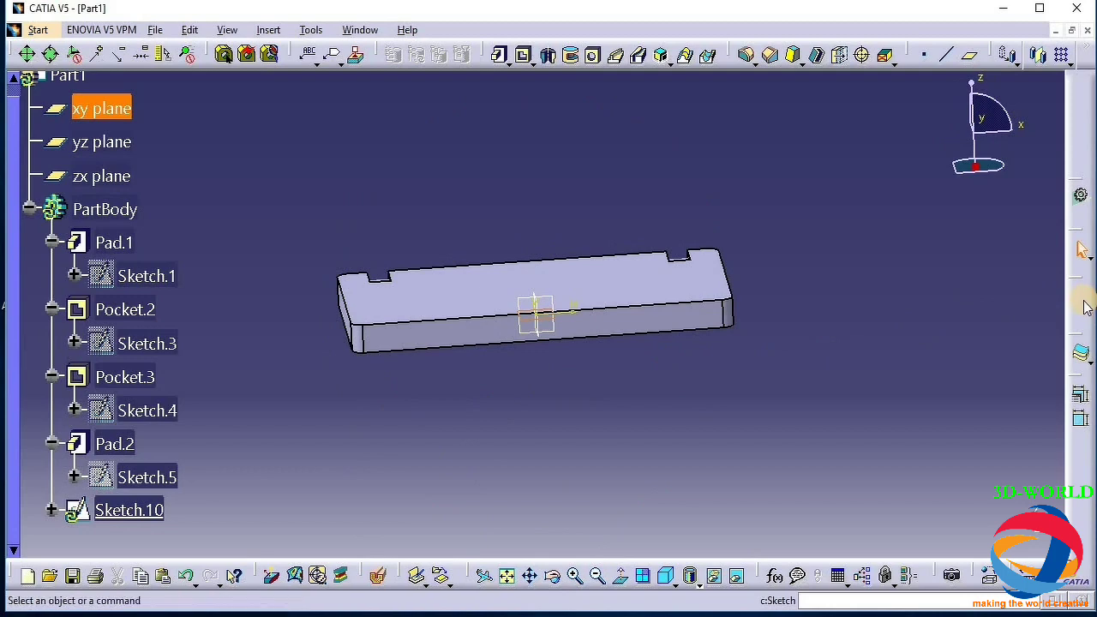
Draw a closed rectangular profile about 7 mm wide and 15.6 mm long, from the pin in the positive-x cut-out past the plate edge
left_click(772, 57)
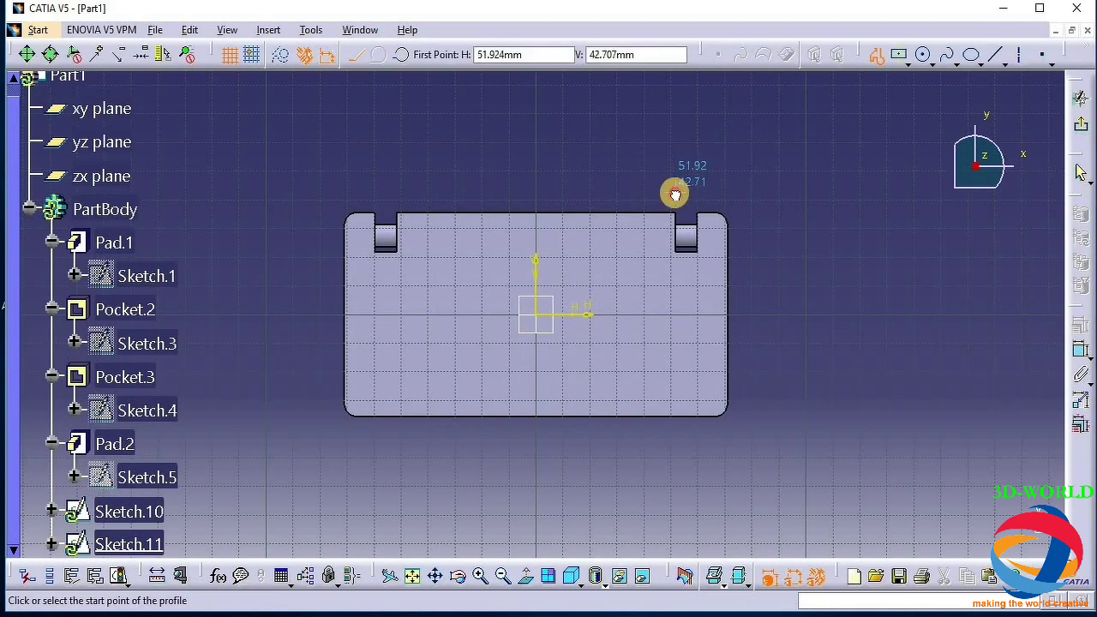
left_click(675, 196)
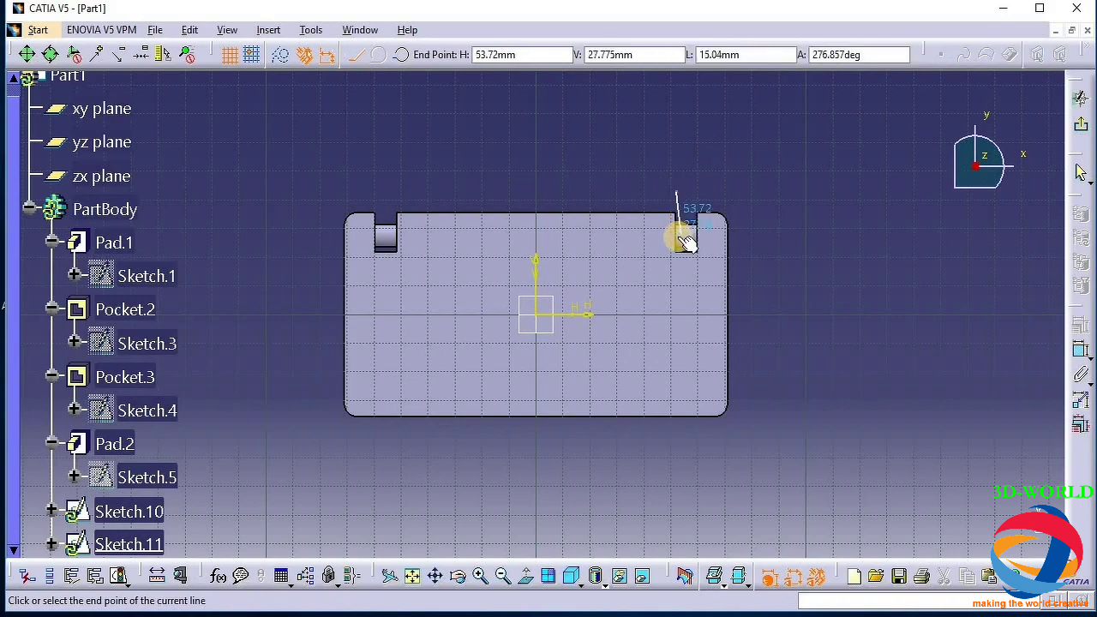
mouse_move(636, 344)
middle_mouse_down()
mouse_move(656, 275)
mouse_move(686, 309)
mouse_move(691, 282)
mouse_move(818, 163)
middle_mouse_up()
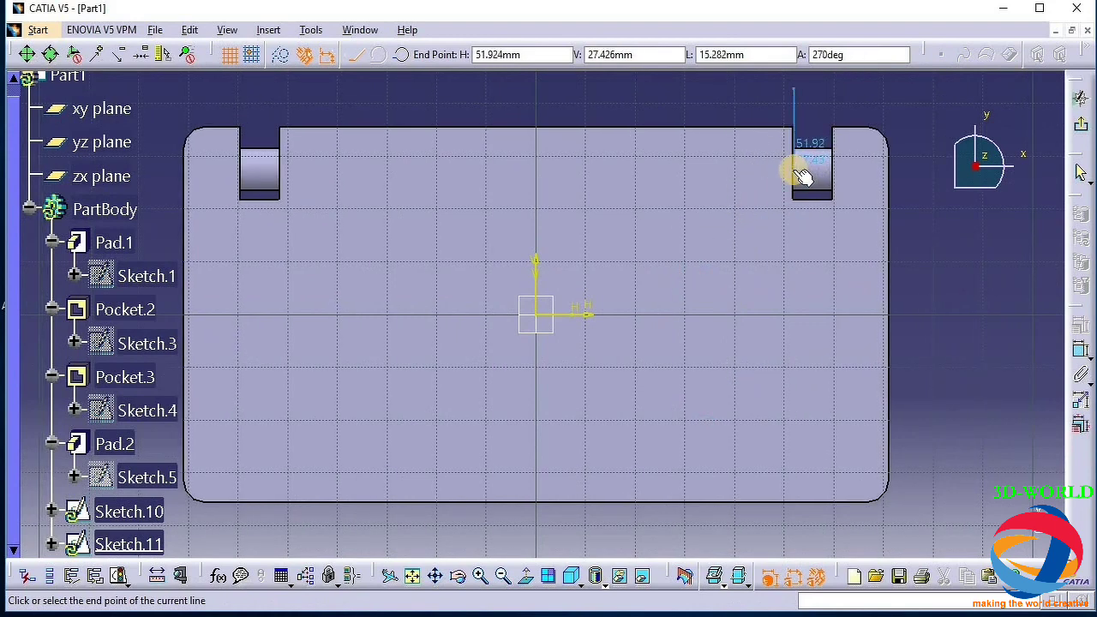
left_click(799, 174)
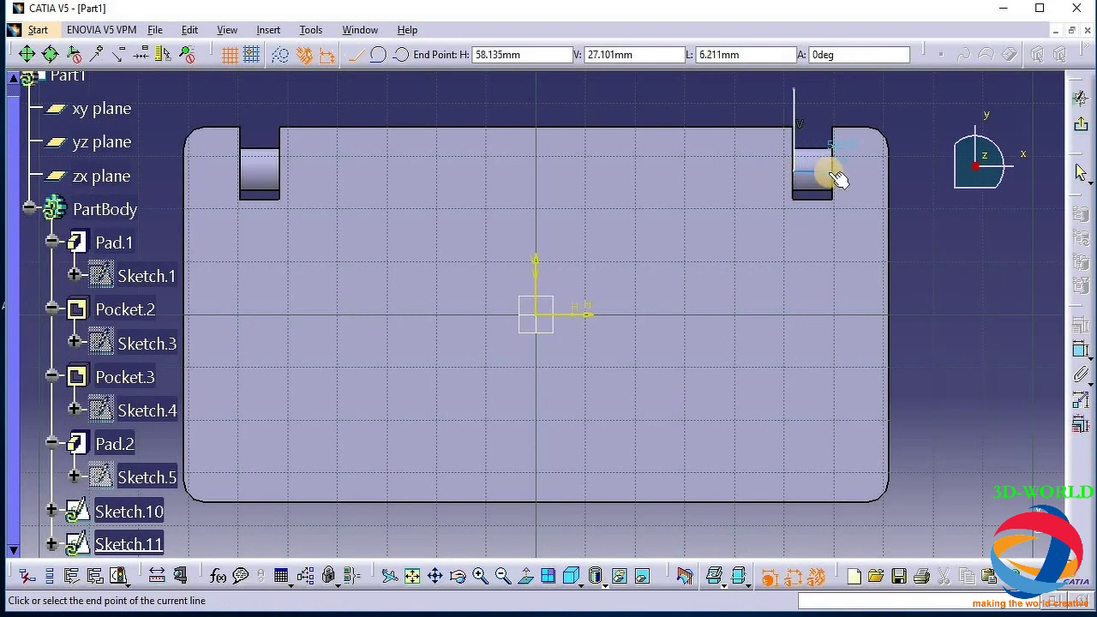
left_click(833, 174)
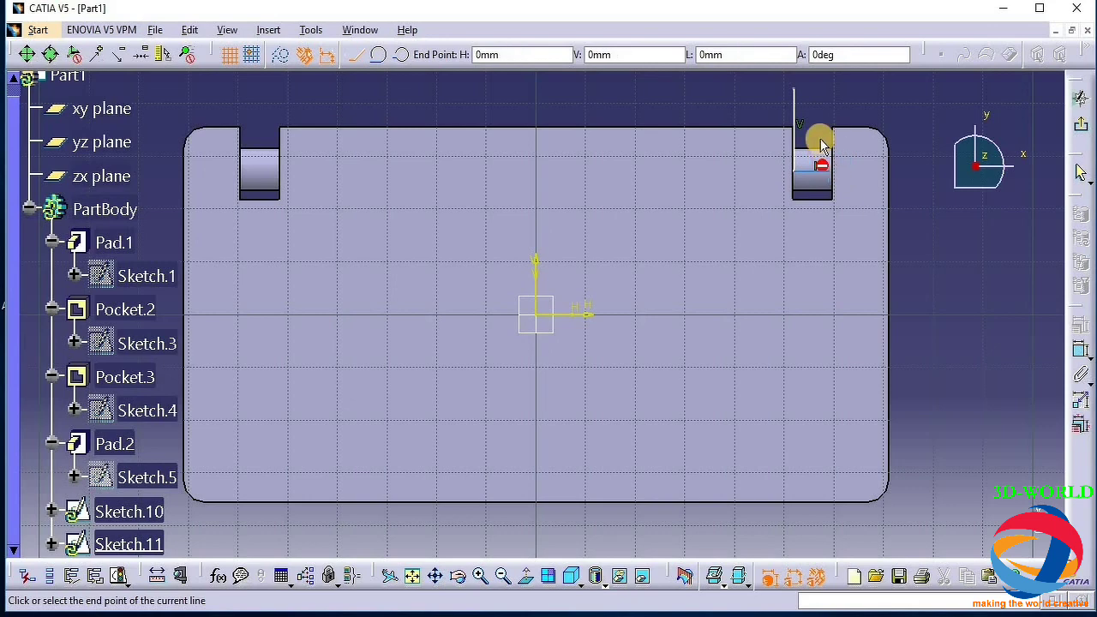
left_click(832, 90)
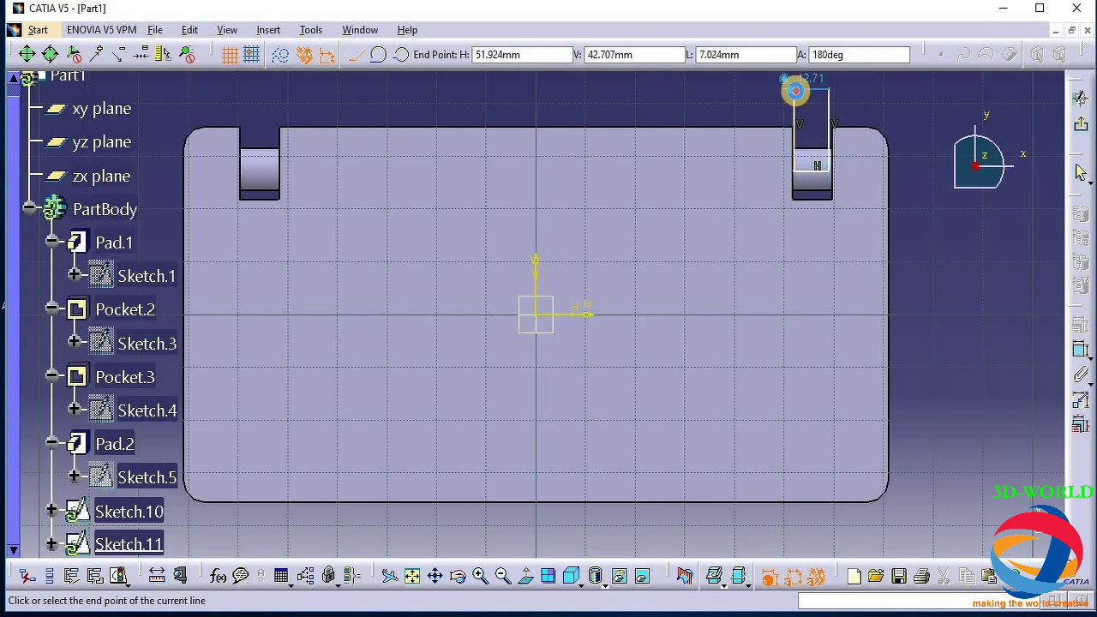
left_click(795, 90)
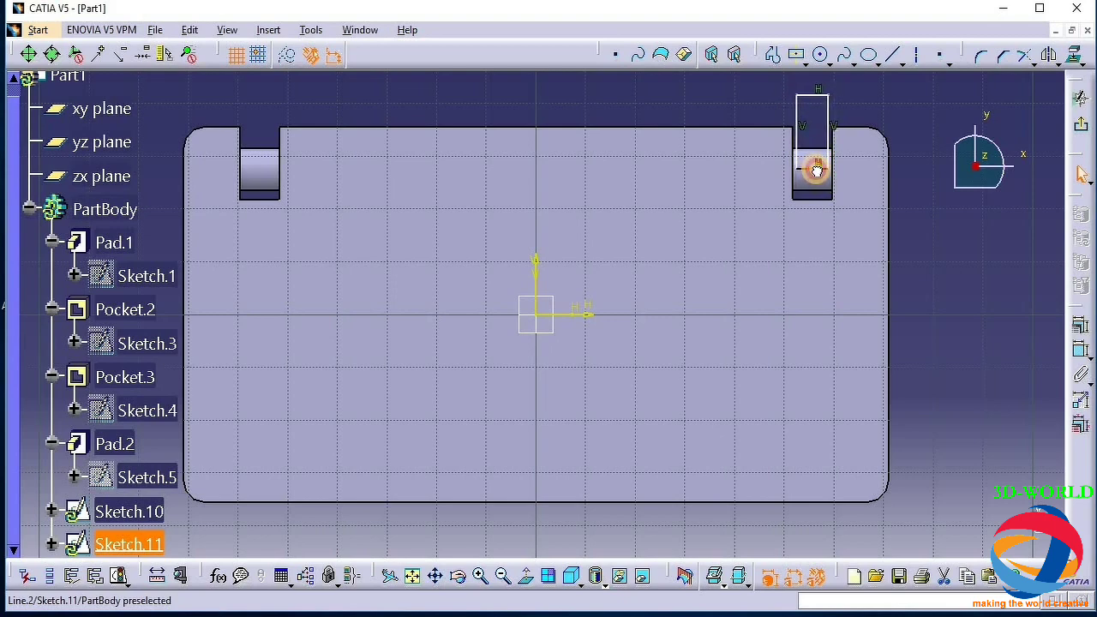
left_click(952, 288)
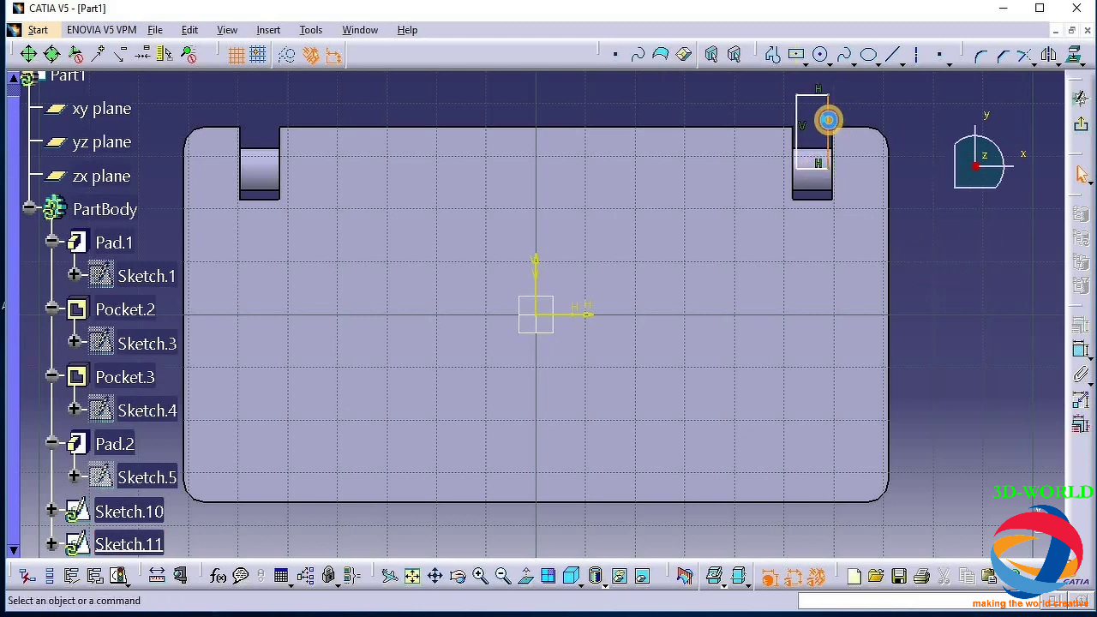
Mirror the four rectangle lines about the sketch's vertical axis to create a matching rectangle in the other cut-out
left_click(828, 137)
left_click(812, 166, "ctrl")
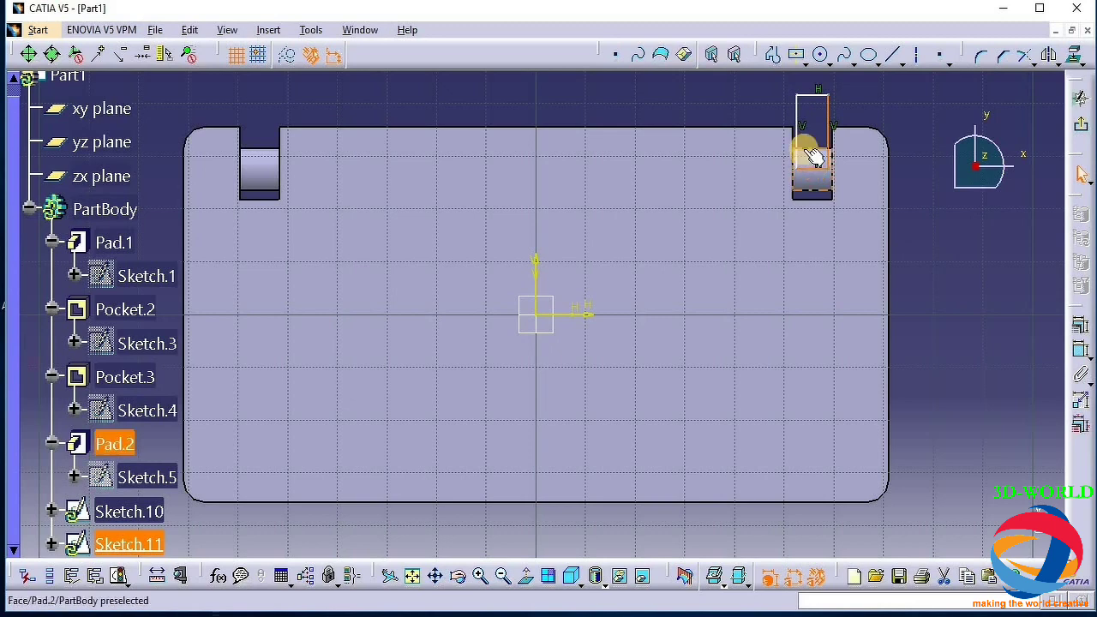
left_click(802, 137, "ctrl")
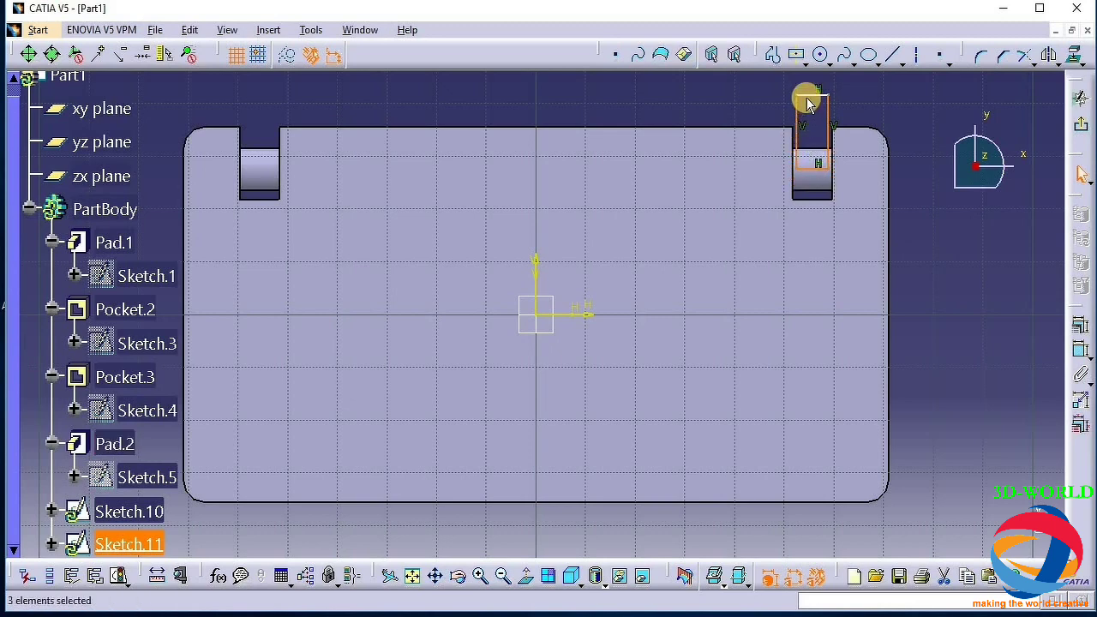
left_click(815, 96, "ctrl")
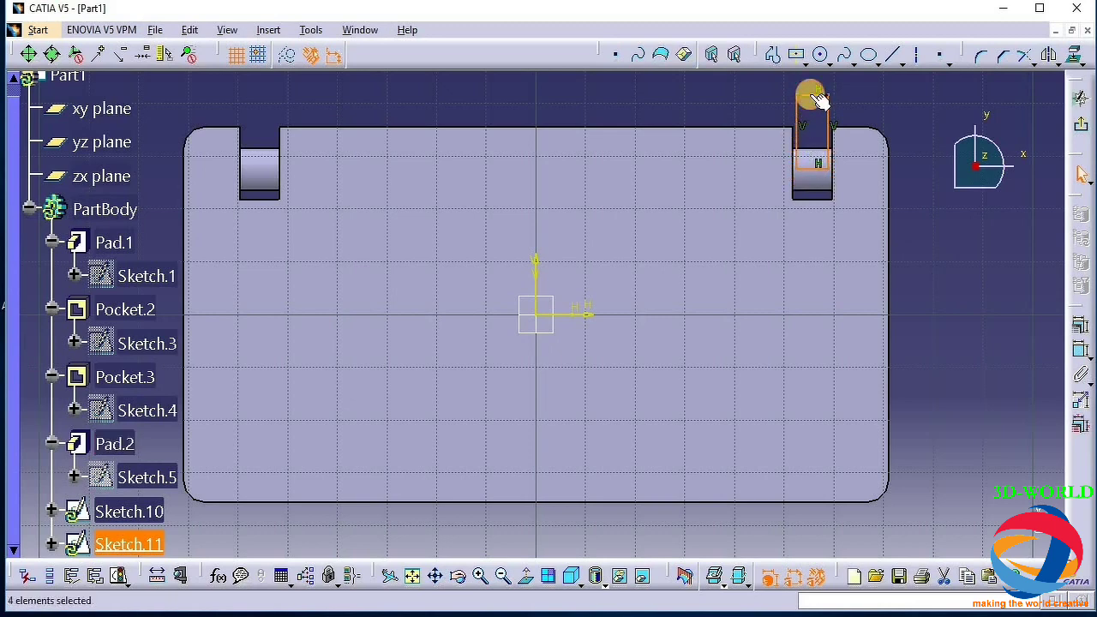
left_click(1049, 56)
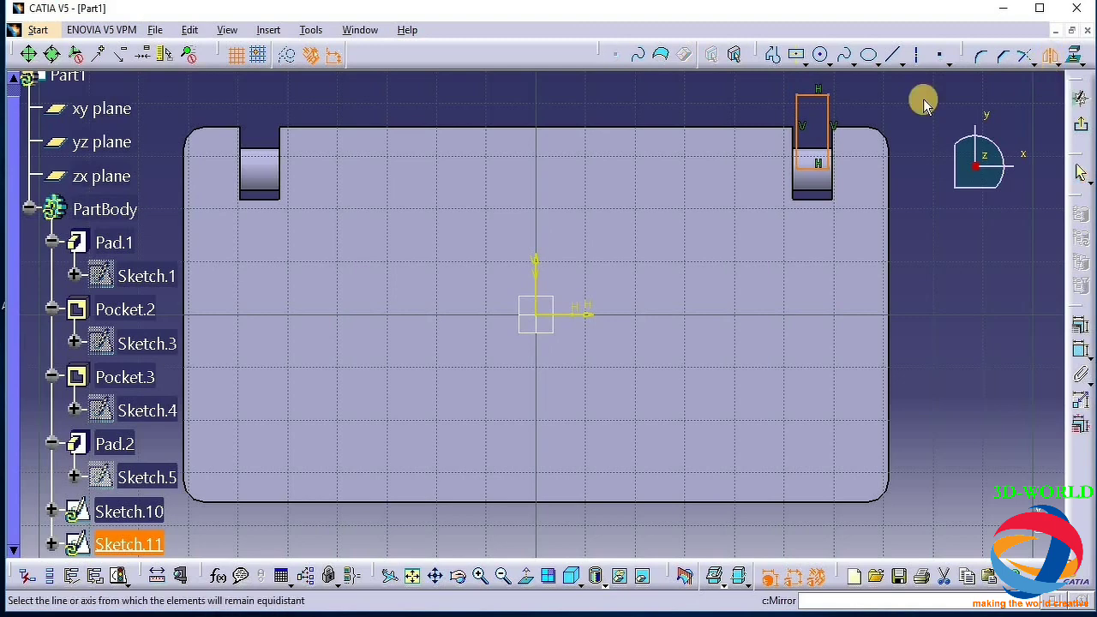
left_click(538, 283)
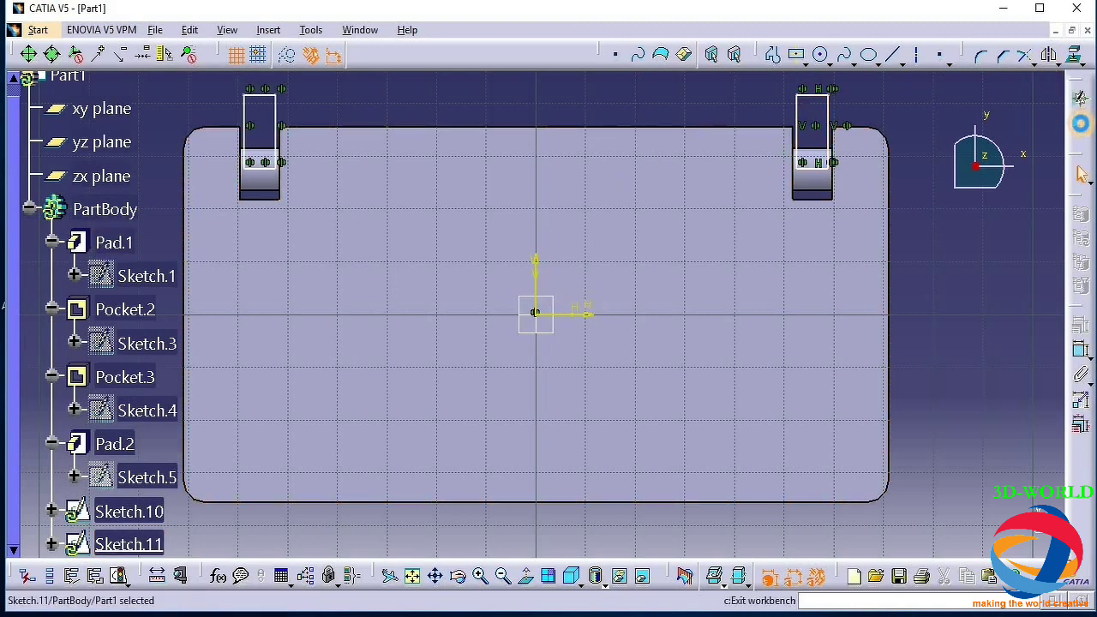
Finish the sketch and pad both rectangles with a length of 7 mm
left_click(1080, 97)
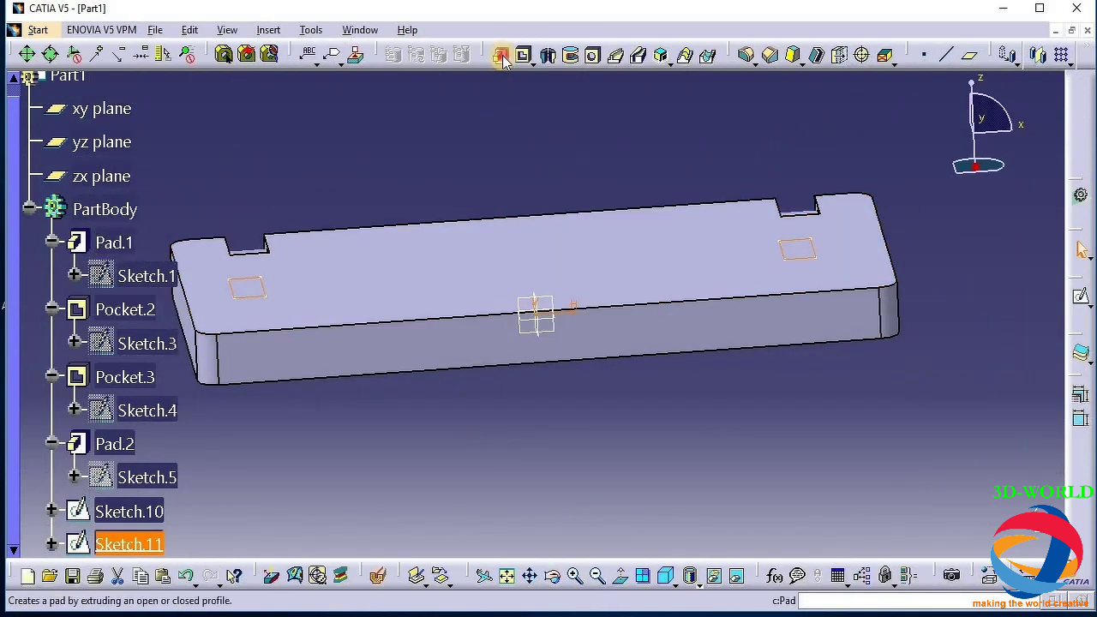
left_click(501, 57)
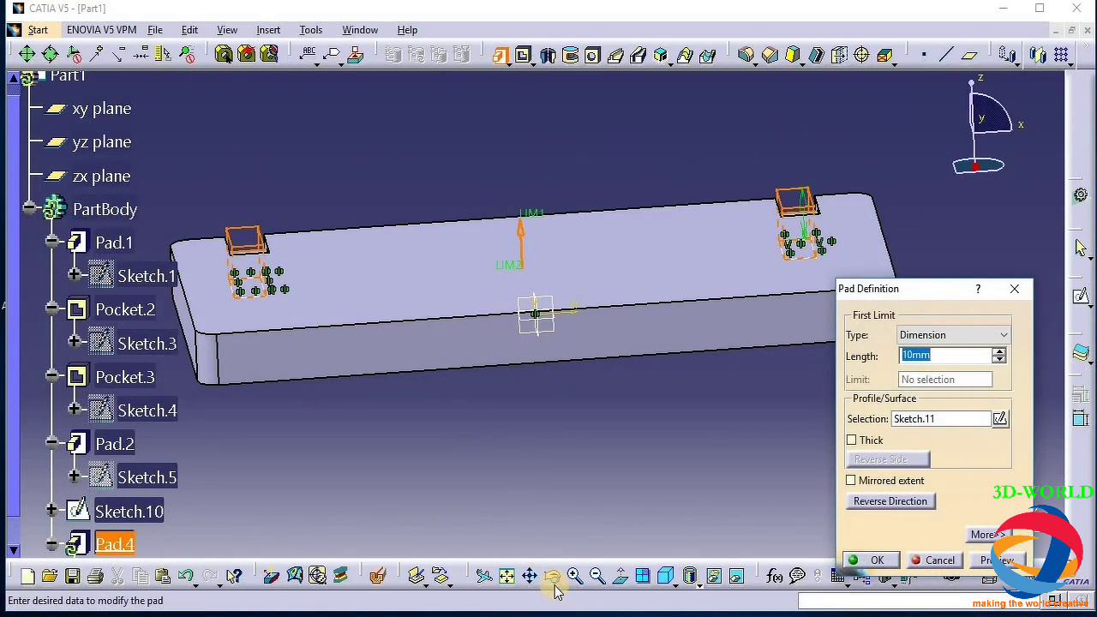
left_click(552, 577)
left_click_drag(454, 296, 606, 445)
type("7")
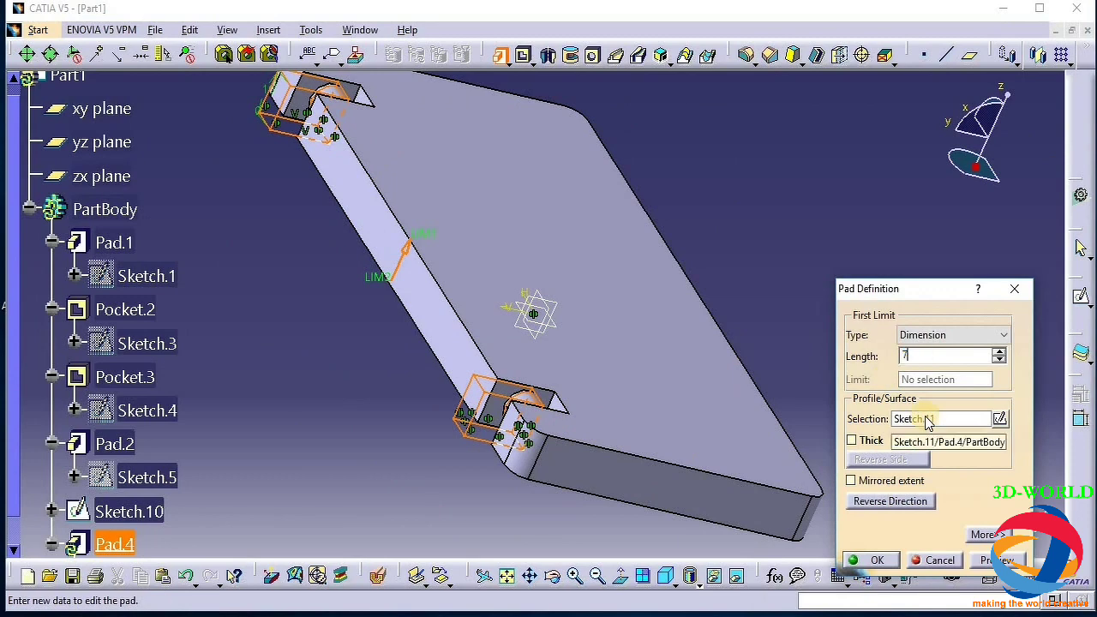
left_click(1008, 560)
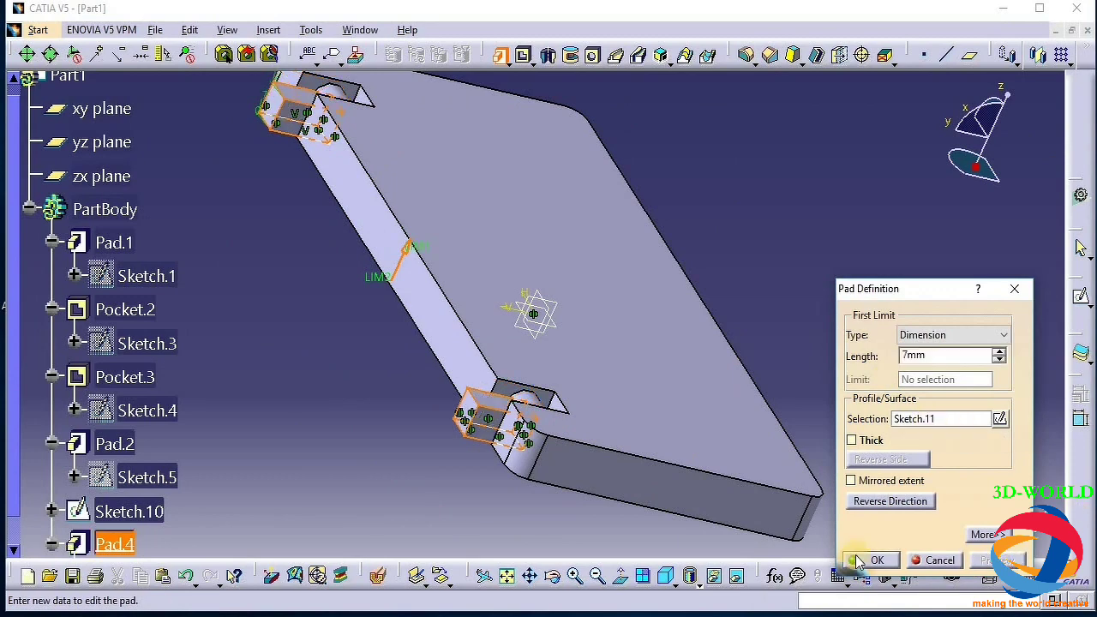
left_click(552, 578)
left_click_drag(561, 477, 634, 514)
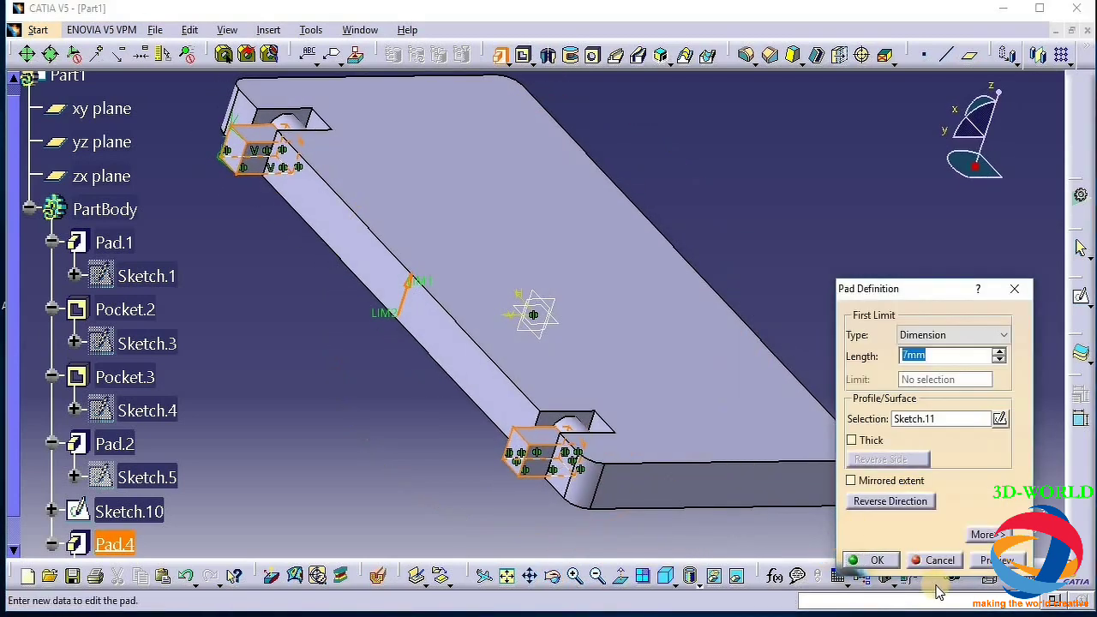
left_click(867, 561)
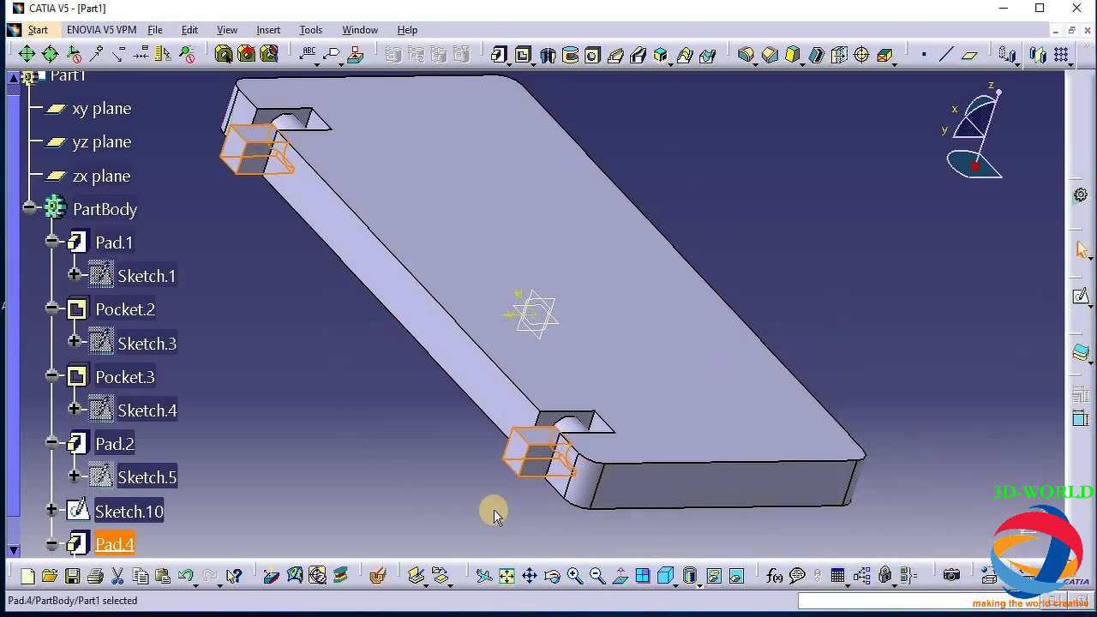
Open a new sketch on the outer end face of one of the padded blocks
left_click(555, 582)
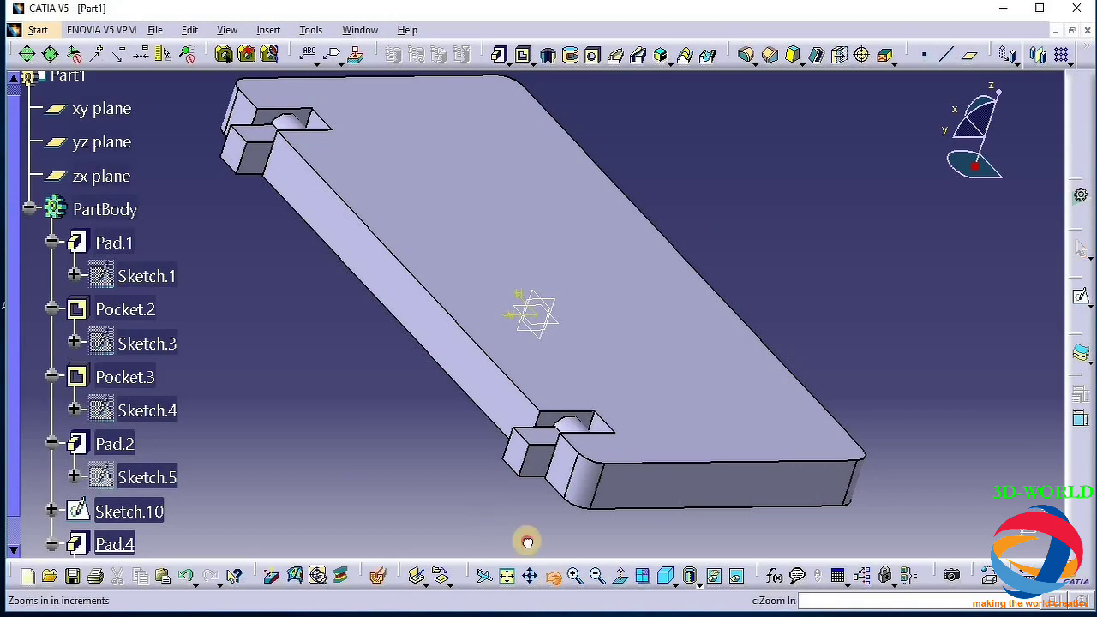
left_click_drag(524, 539, 643, 454)
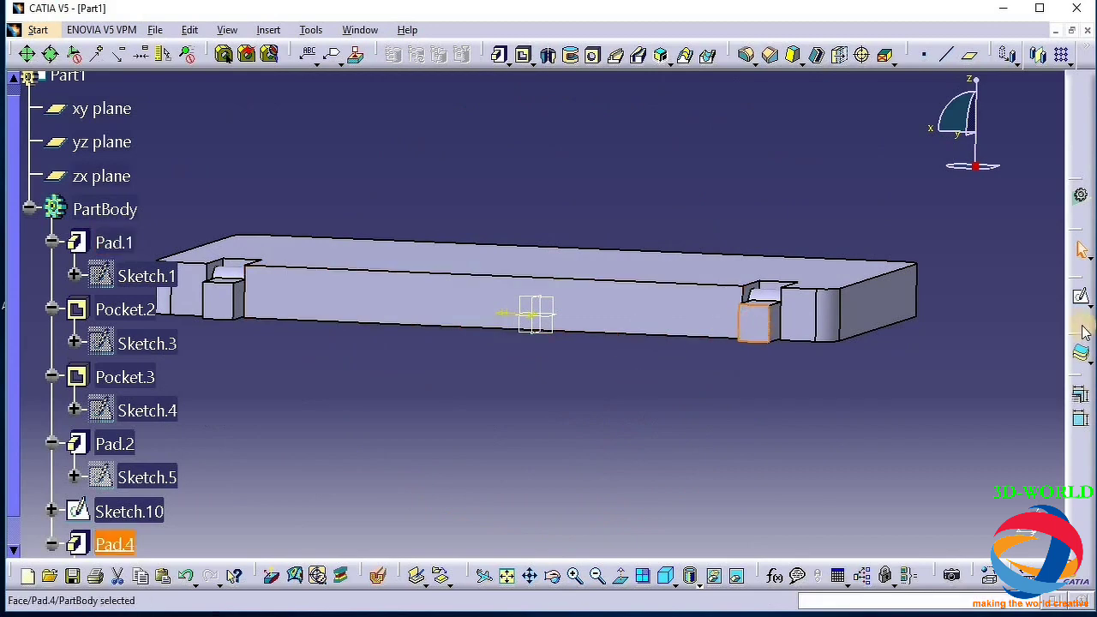
left_click(1080, 297)
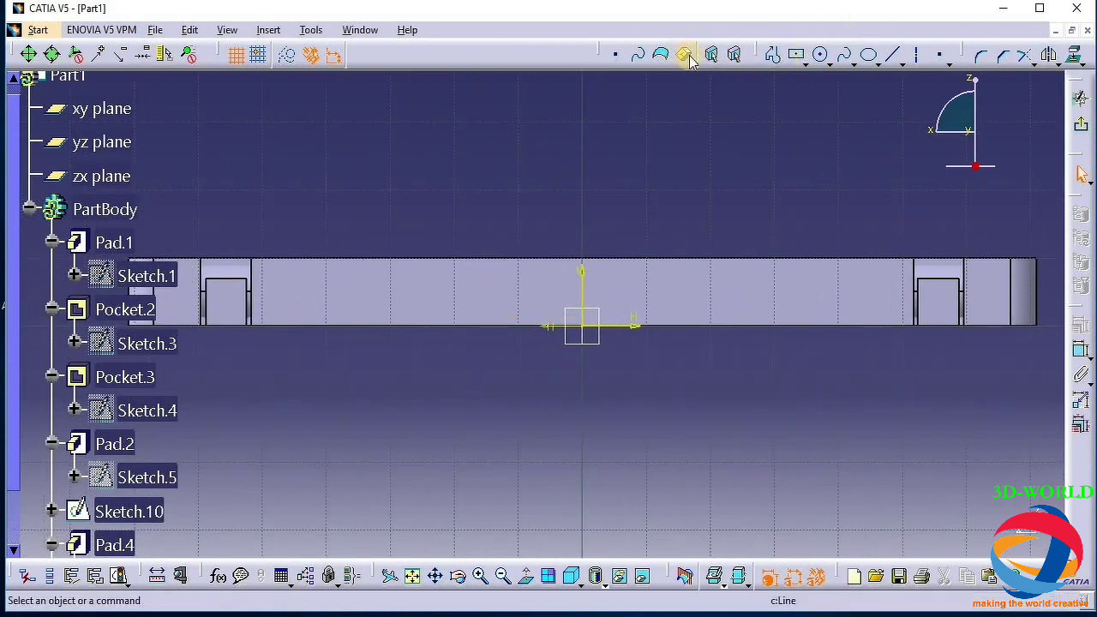
Draw a large closed four-line profile around the plate's end view, about 137 mm wide and 45 mm high
left_click(774, 55)
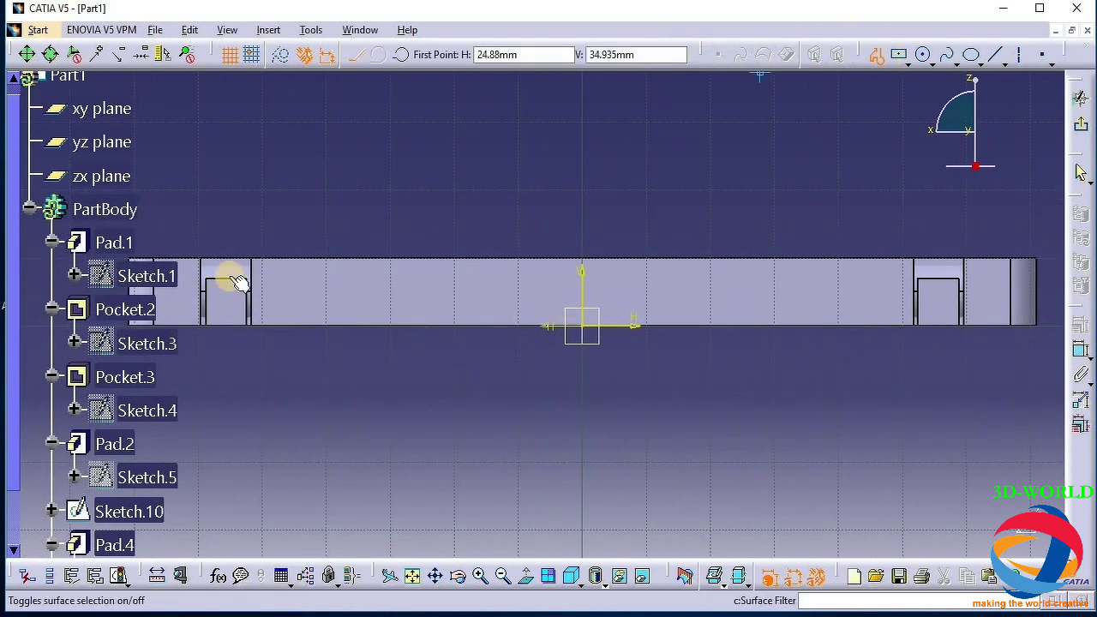
left_click(206, 334)
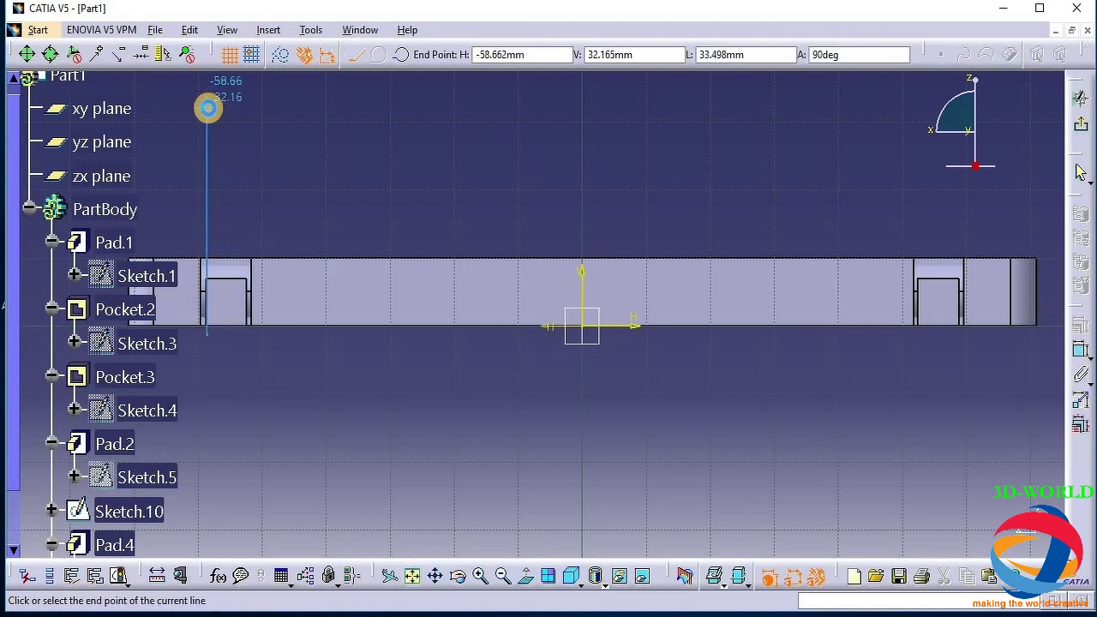
key("Escape")
middle_click_drag(324, 397, 383, 400)
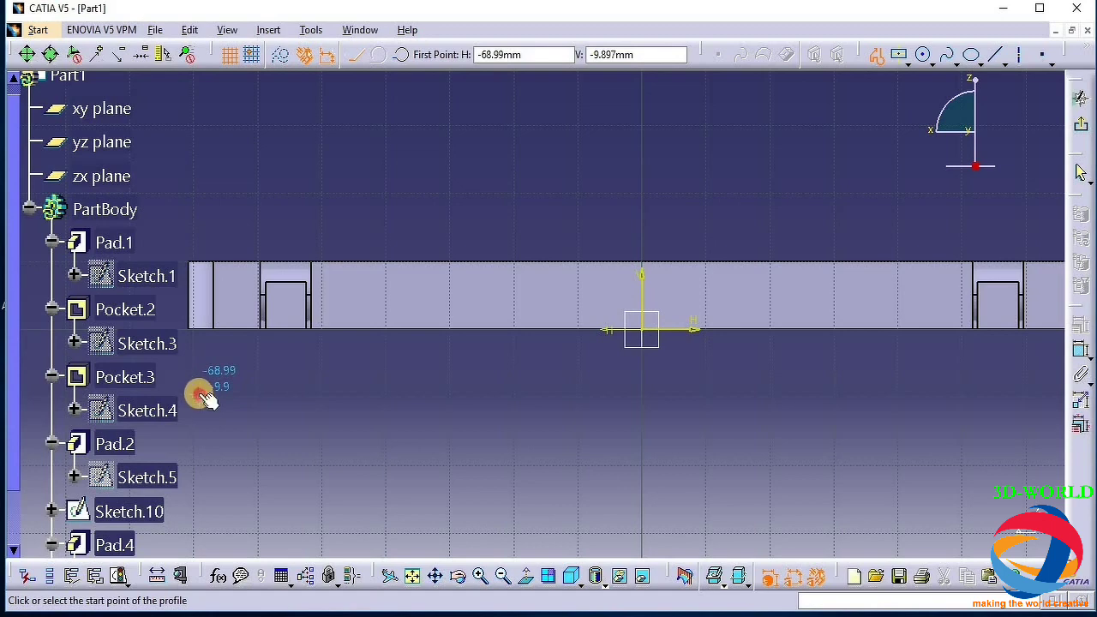
left_click(199, 396)
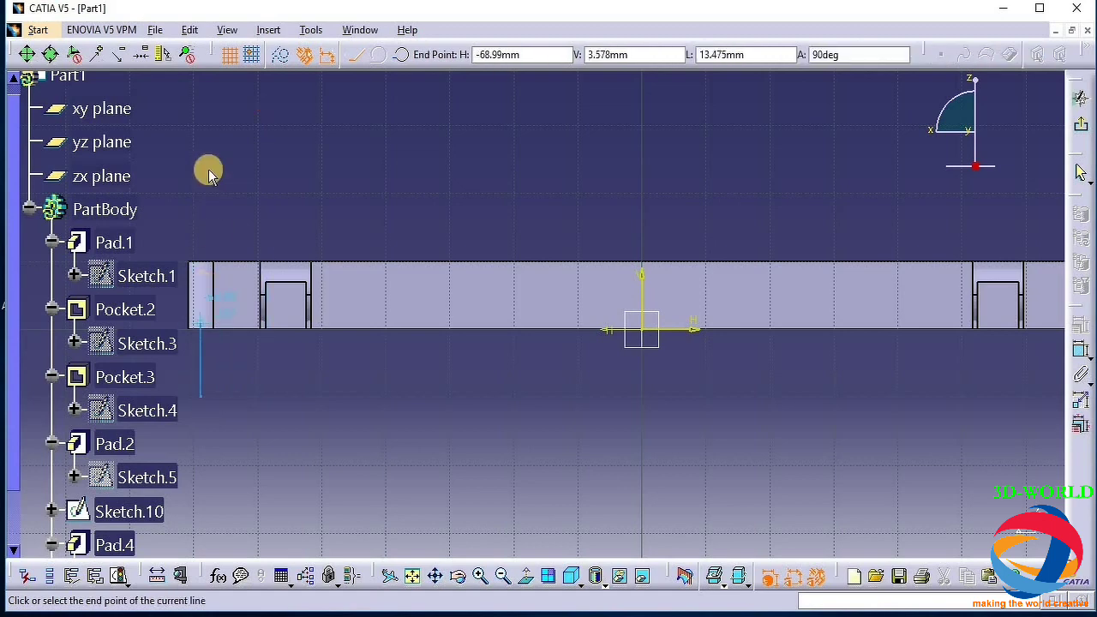
left_click(200, 94)
middle_click_drag(693, 96, 488, 73)
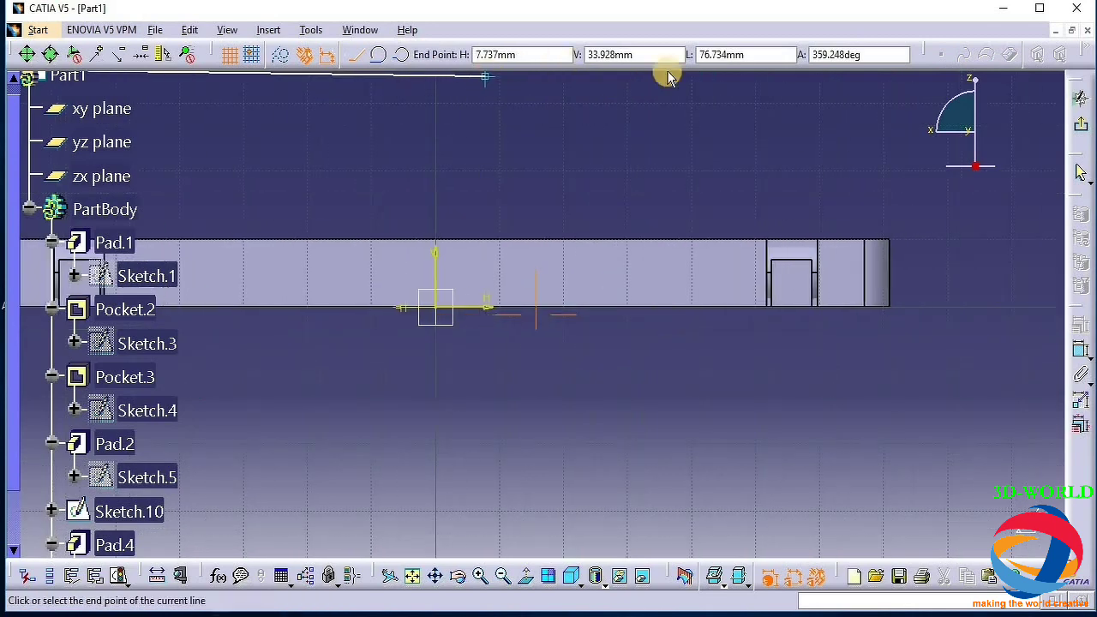
middle_click_drag(668, 78, 680, 68)
middle_click_drag(887, 152, 877, 129)
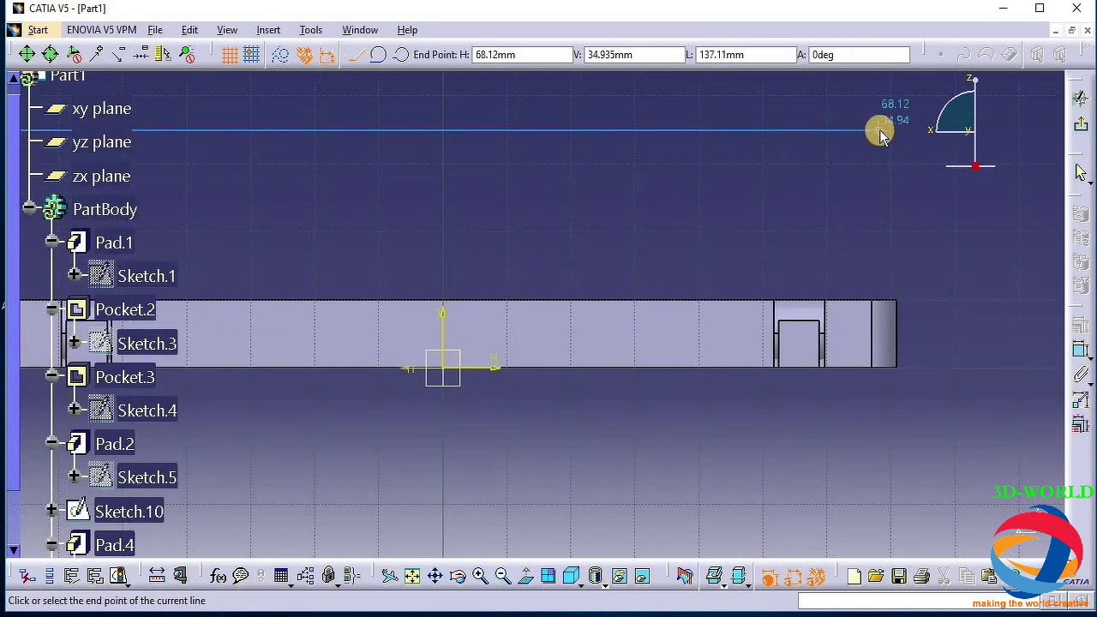
left_click(878, 134)
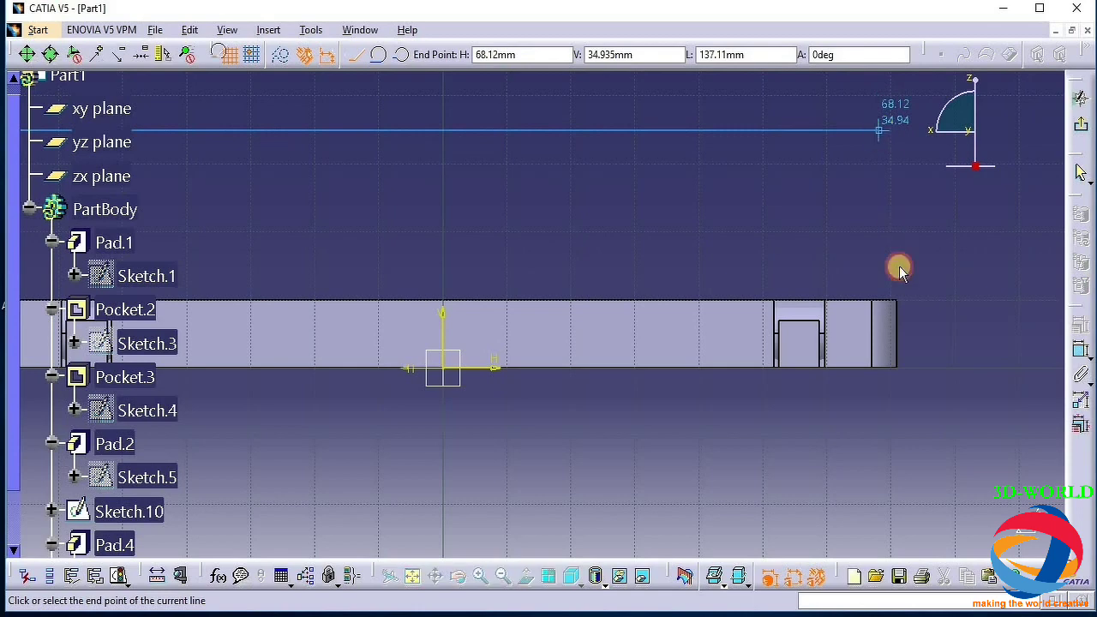
left_click(880, 410)
middle_click_drag(748, 433, 1063, 433)
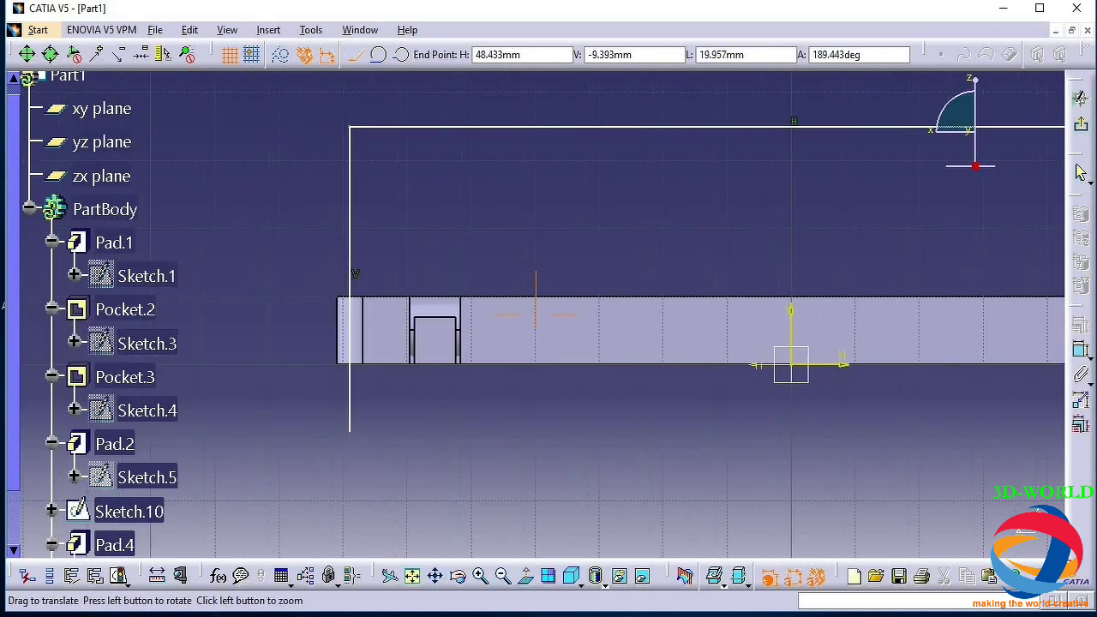
left_click(349, 429)
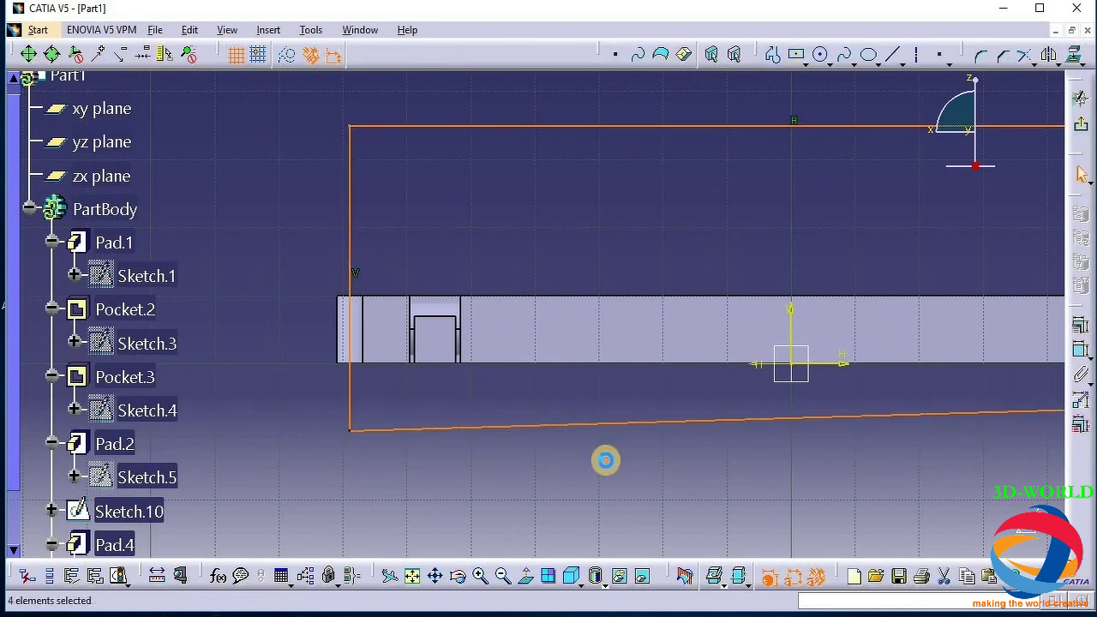
left_click(605, 457)
Apply a horizontal constraint to the slanted lower line of the profile
left_click(624, 425)
left_click(1080, 326)
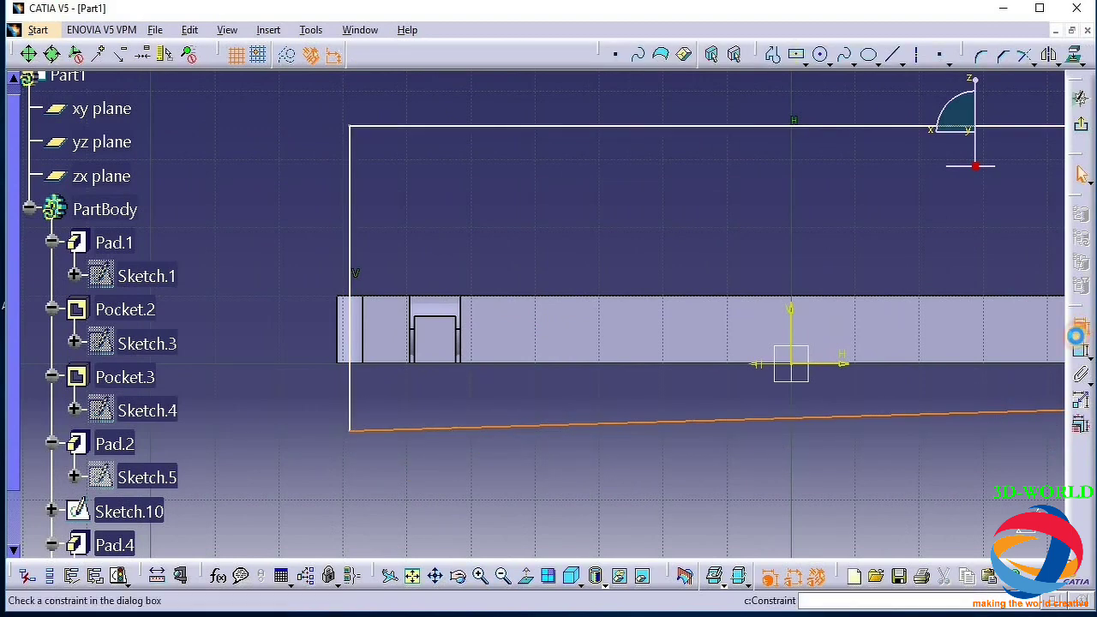
left_click(994, 486)
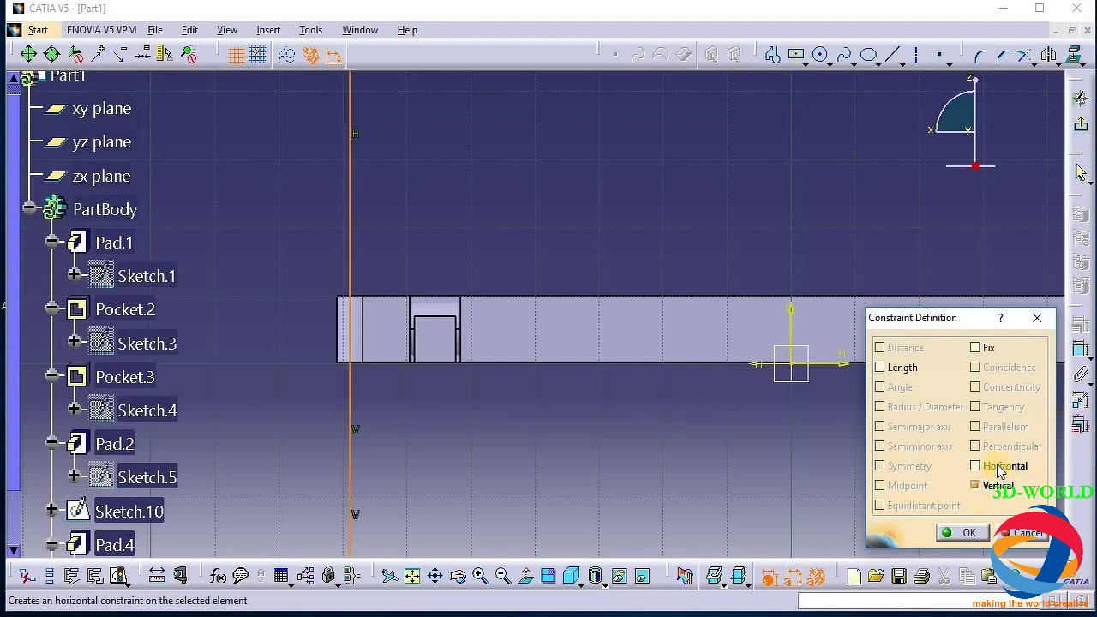
left_click(994, 465)
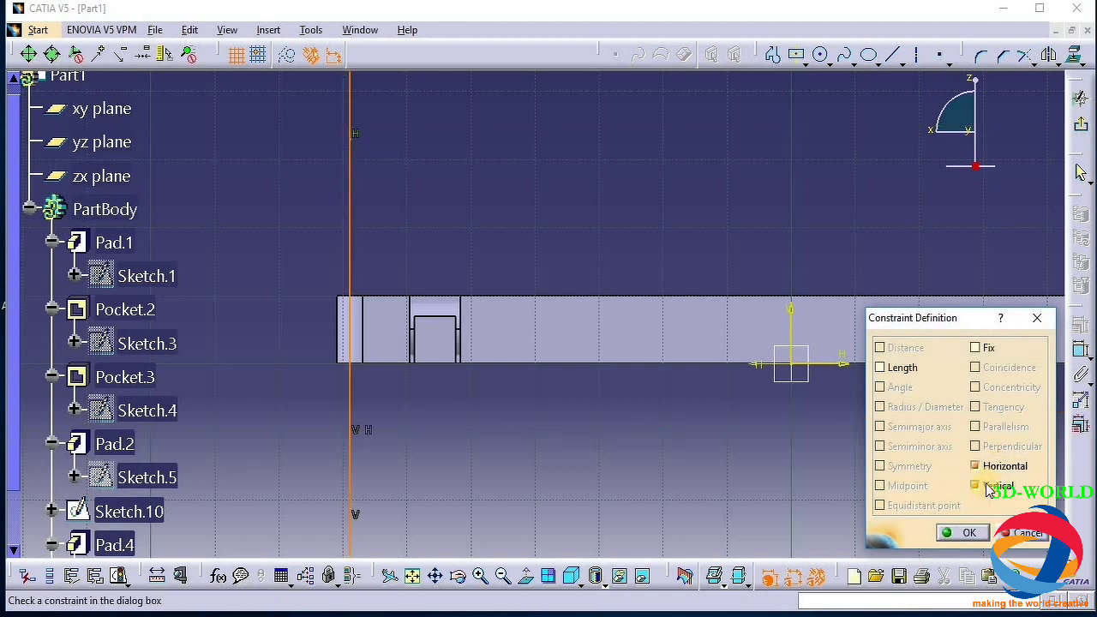
left_click(1020, 533)
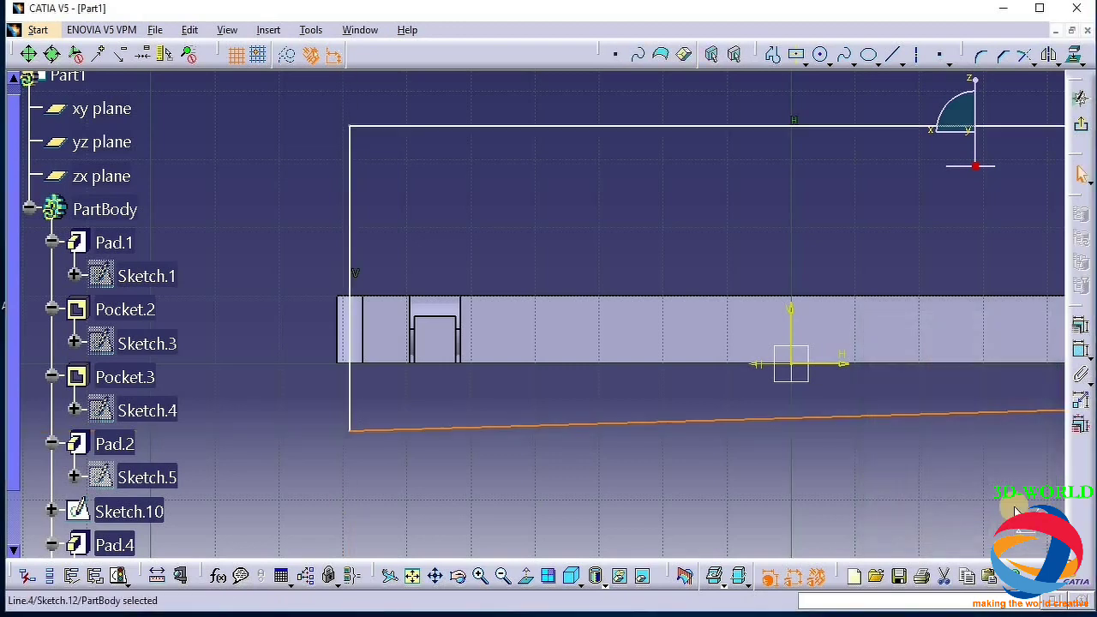
left_click(1080, 326)
left_click(995, 464)
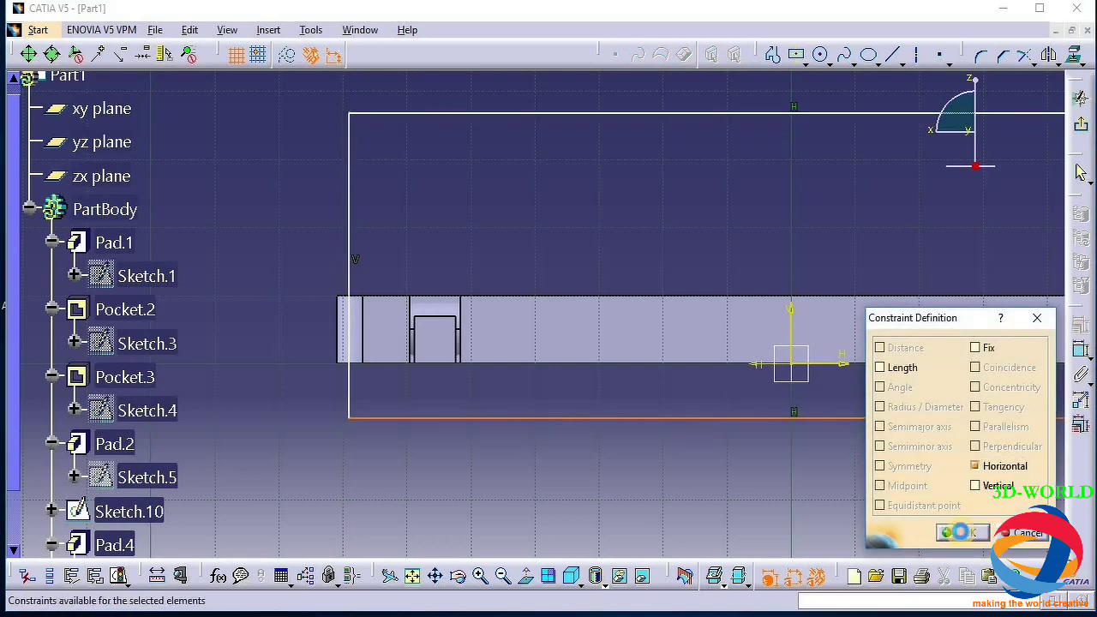
left_click(963, 529)
Exit the sketch and examine the profile's position relative to the plate and padded blocks in 3D
left_click(1081, 126)
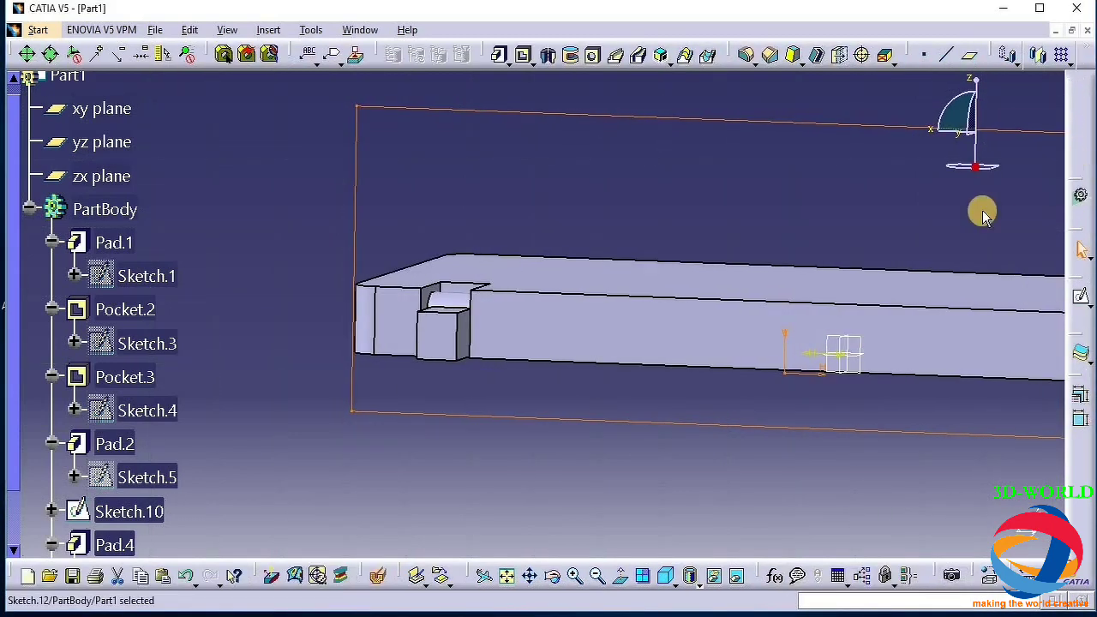
left_click(553, 576)
left_click_drag(306, 235, 568, 556)
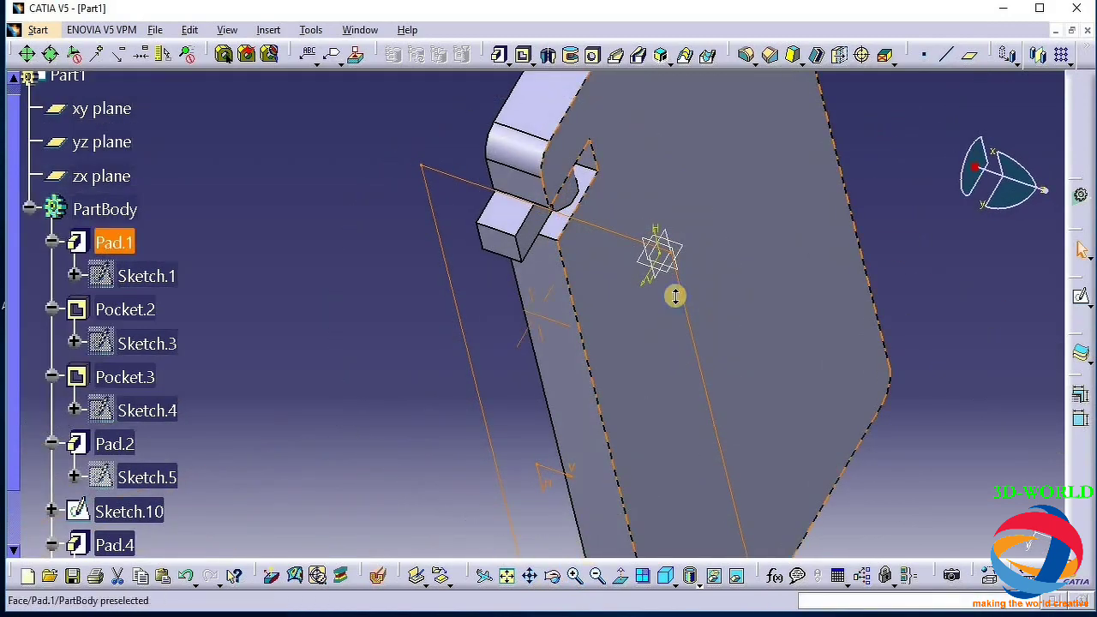
middle_click_drag(673, 294, 652, 514, "ctrl")
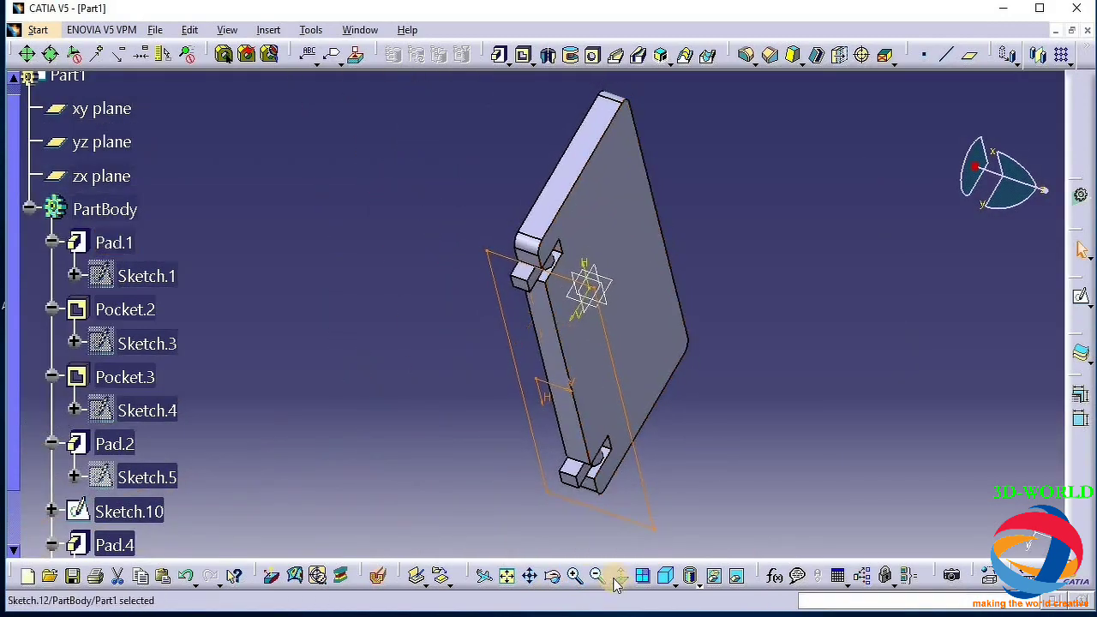
left_click_drag(730, 498, 542, 240)
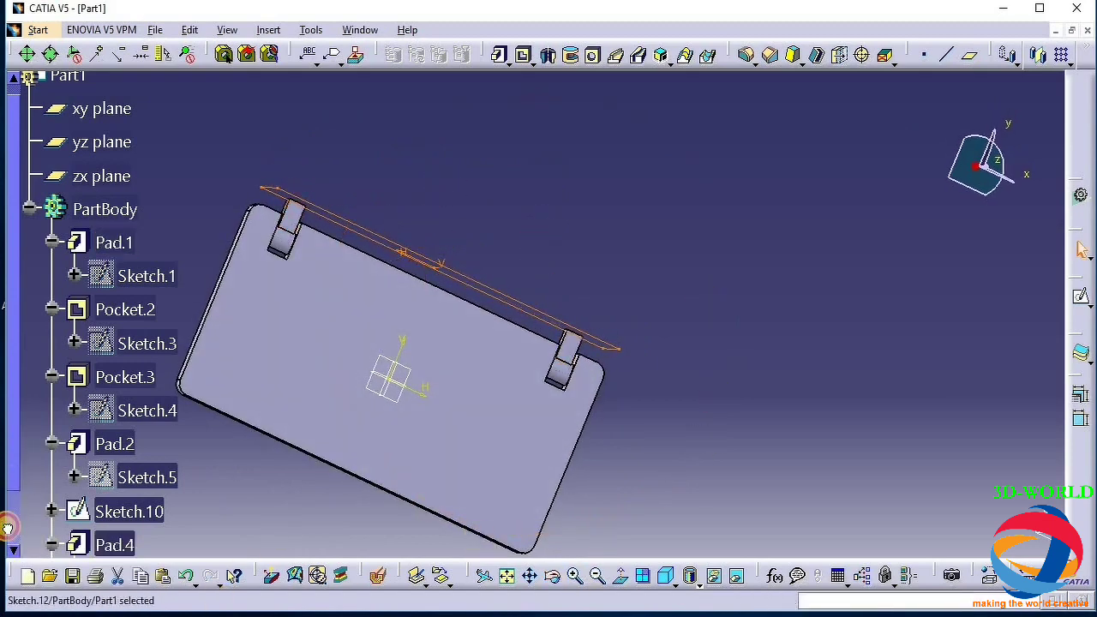
Reopen the large rectangle's sketch and round its lower-left corner with the Corner tool
scroll(7, 527, "down", 1)
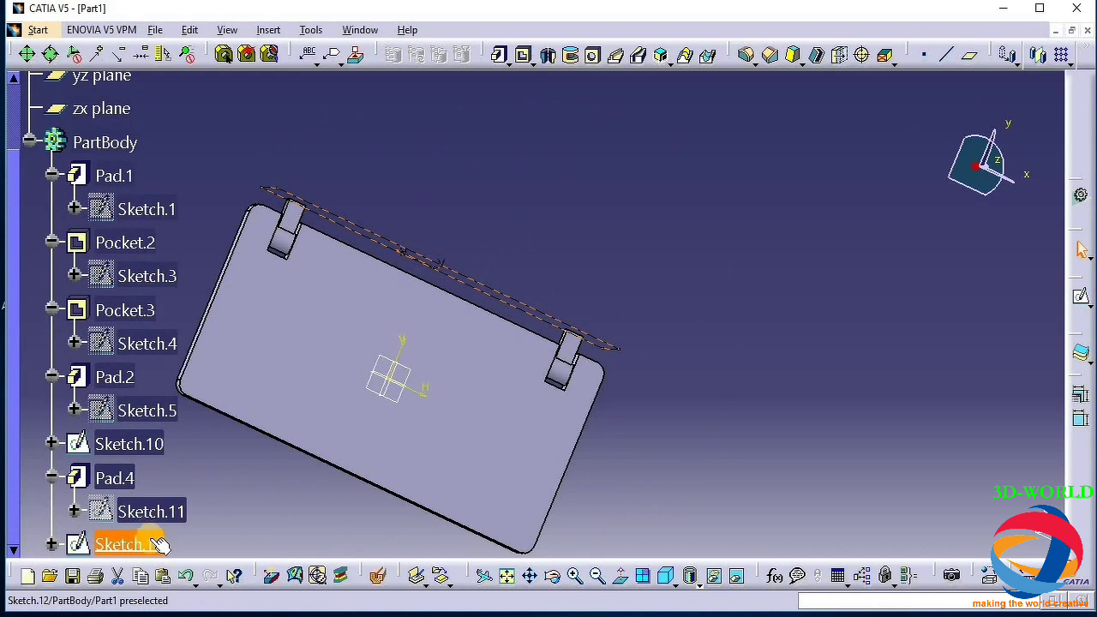
double_click(159, 545)
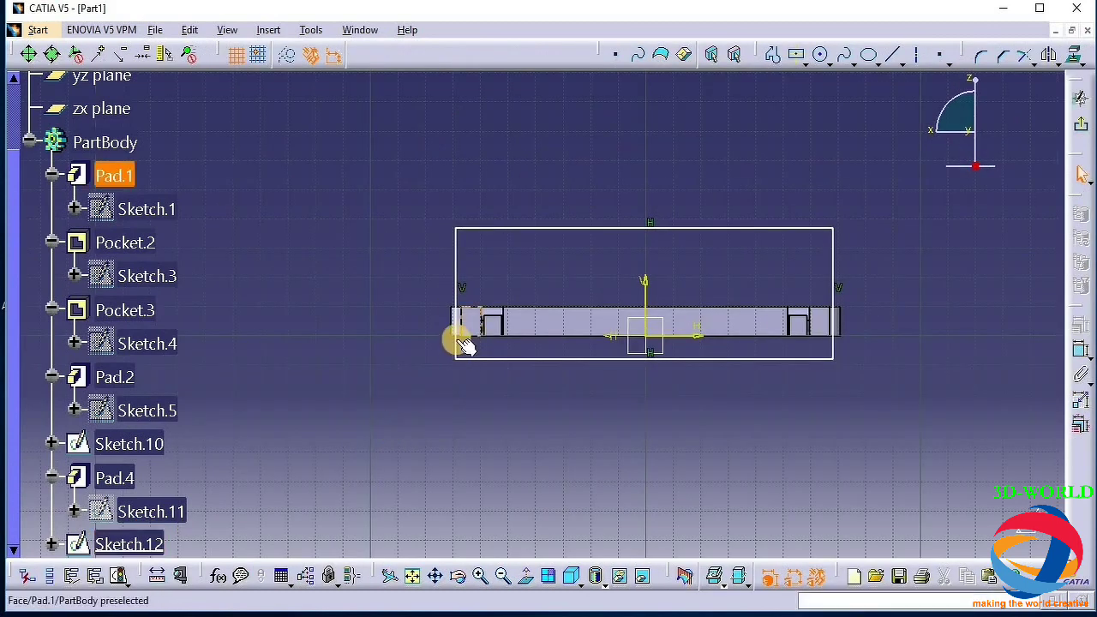
left_click(454, 341)
left_click(477, 358, "ctrl")
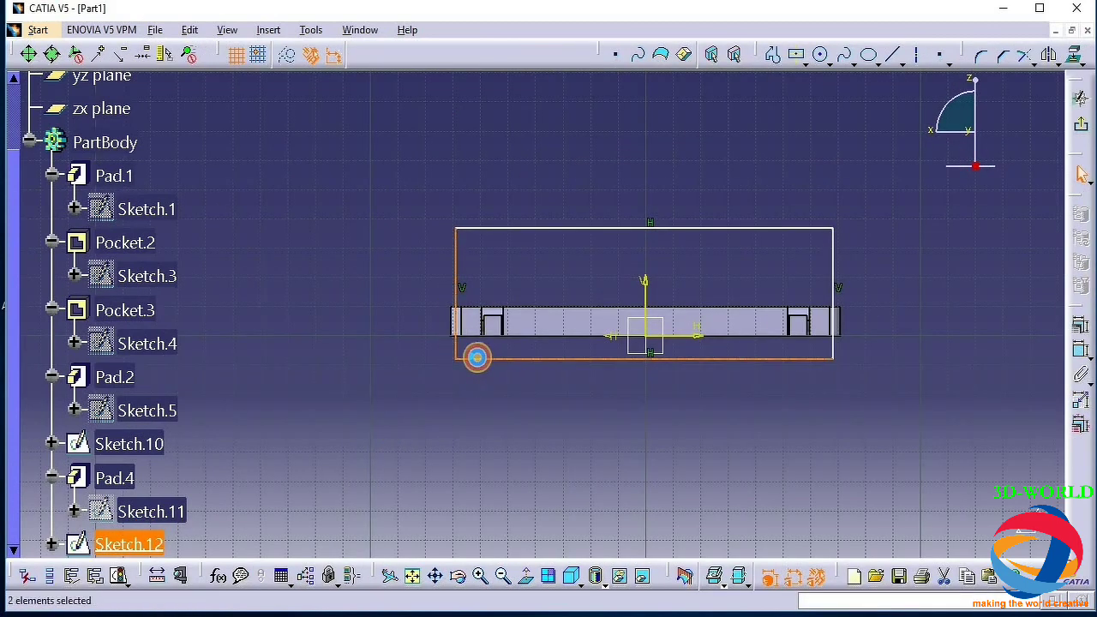
left_click(981, 55)
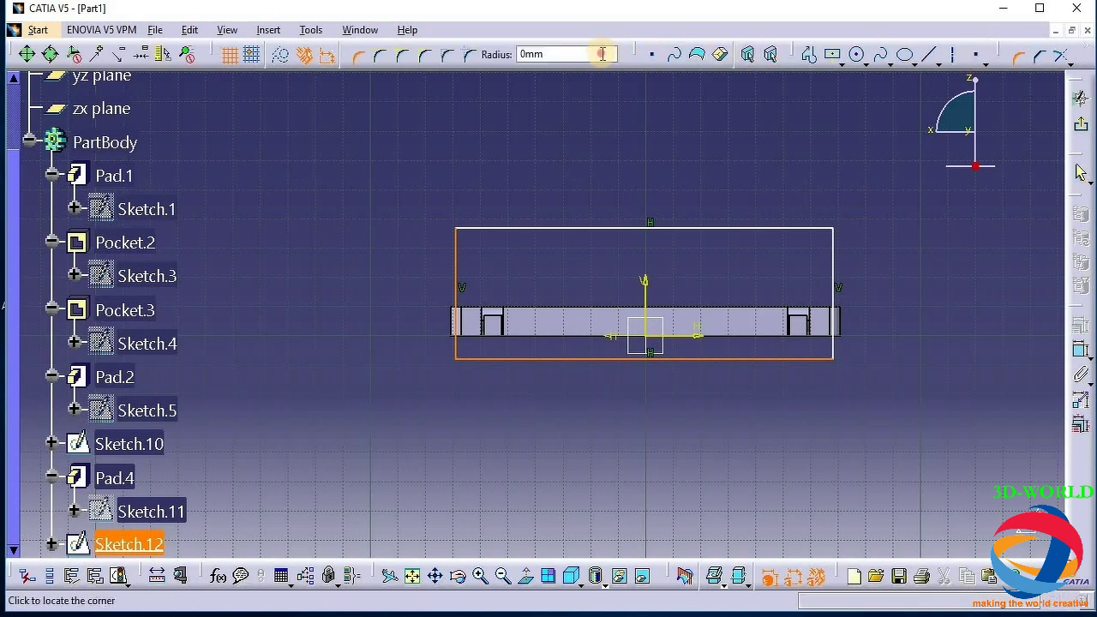
key("Return")
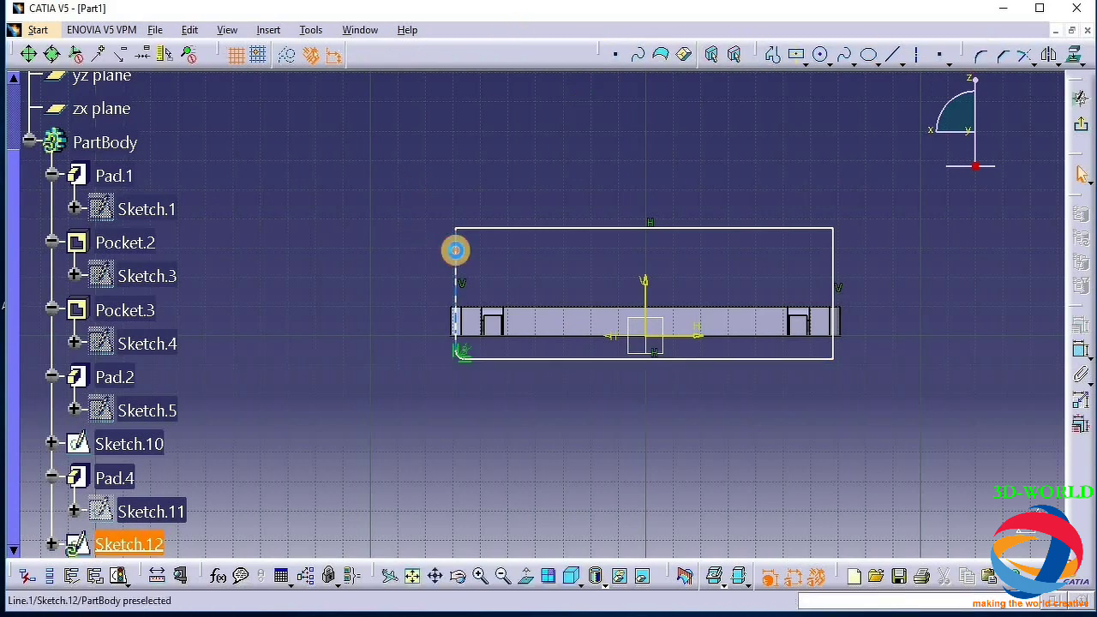
Round the upper-left corner of the rectangle with a 3 mm radius
left_click(454, 249)
left_click(479, 228, "ctrl")
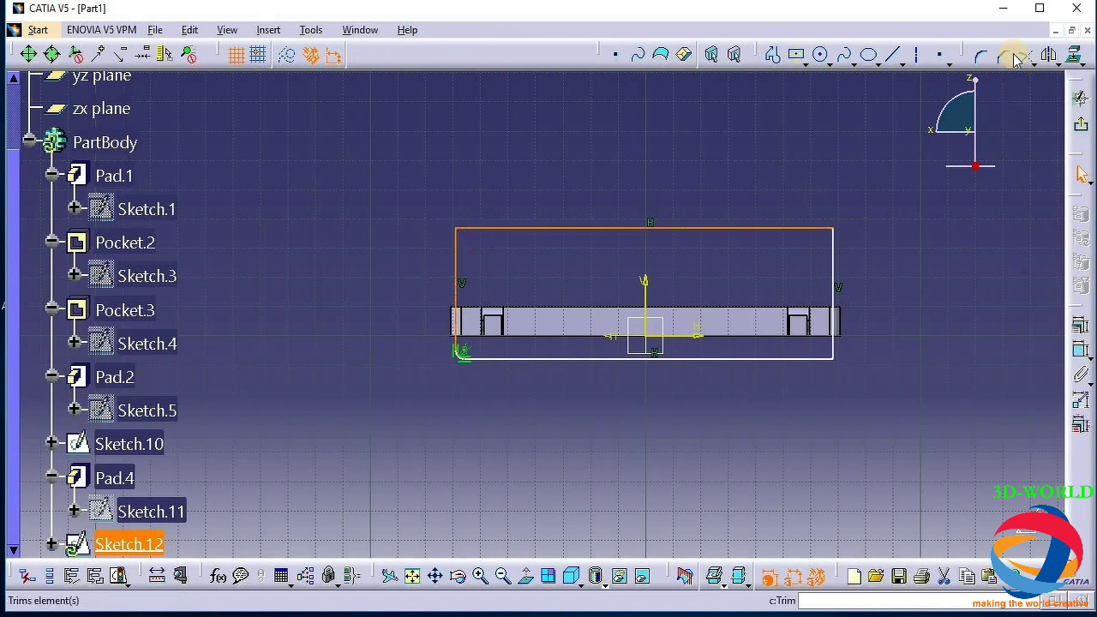
left_click(979, 62)
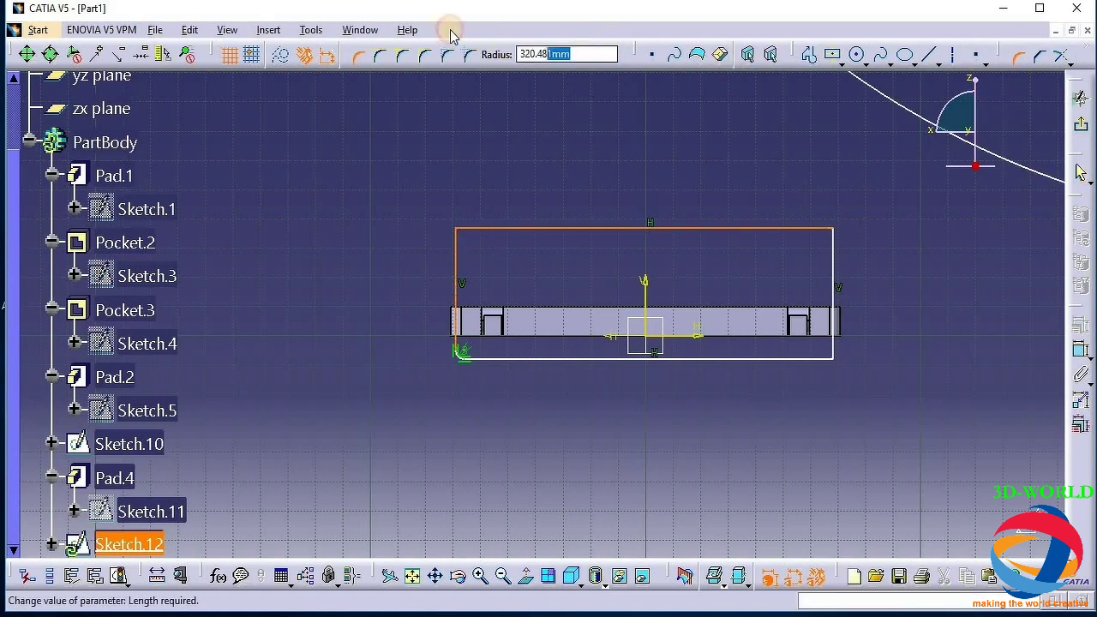
type("3")
key("Return")
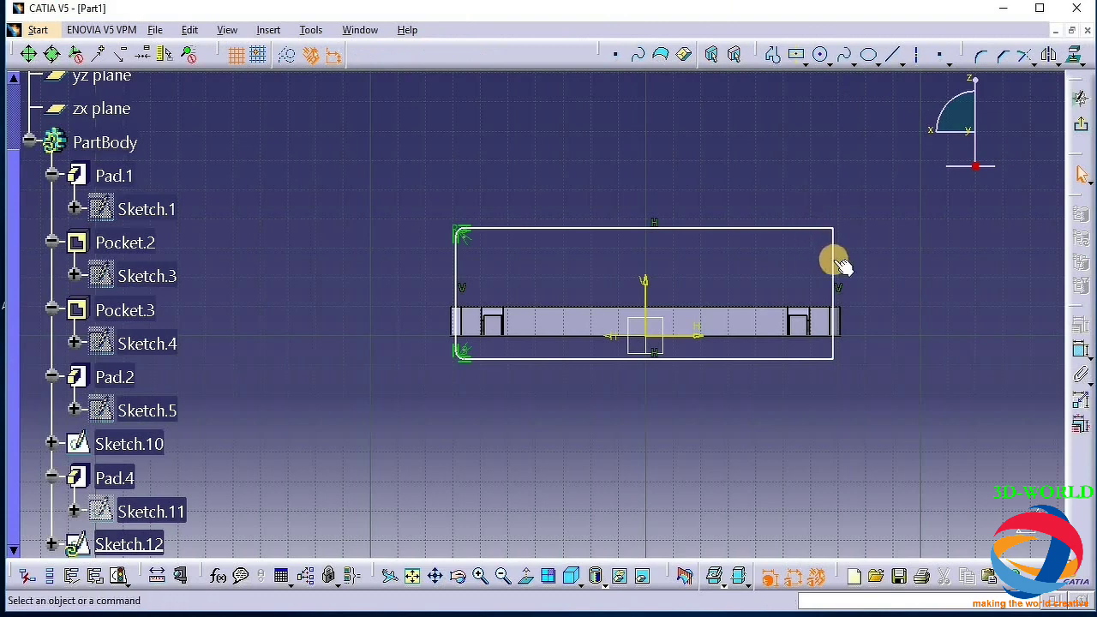
Round the upper-right corner of the rectangle with a 3 mm radius
left_click(836, 264)
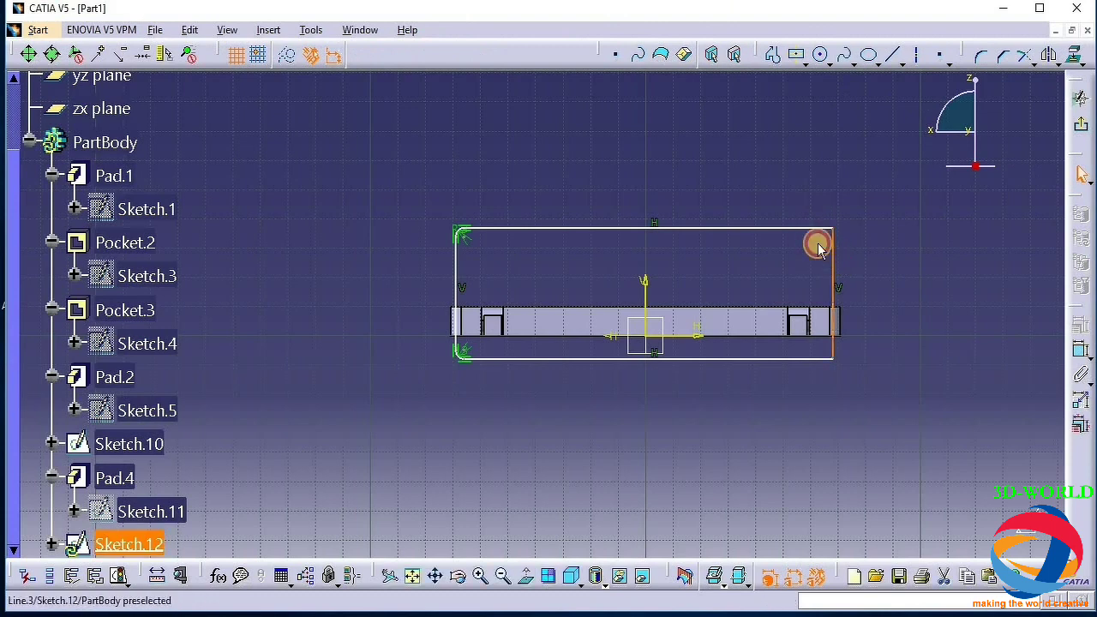
left_click(821, 230, "ctrl")
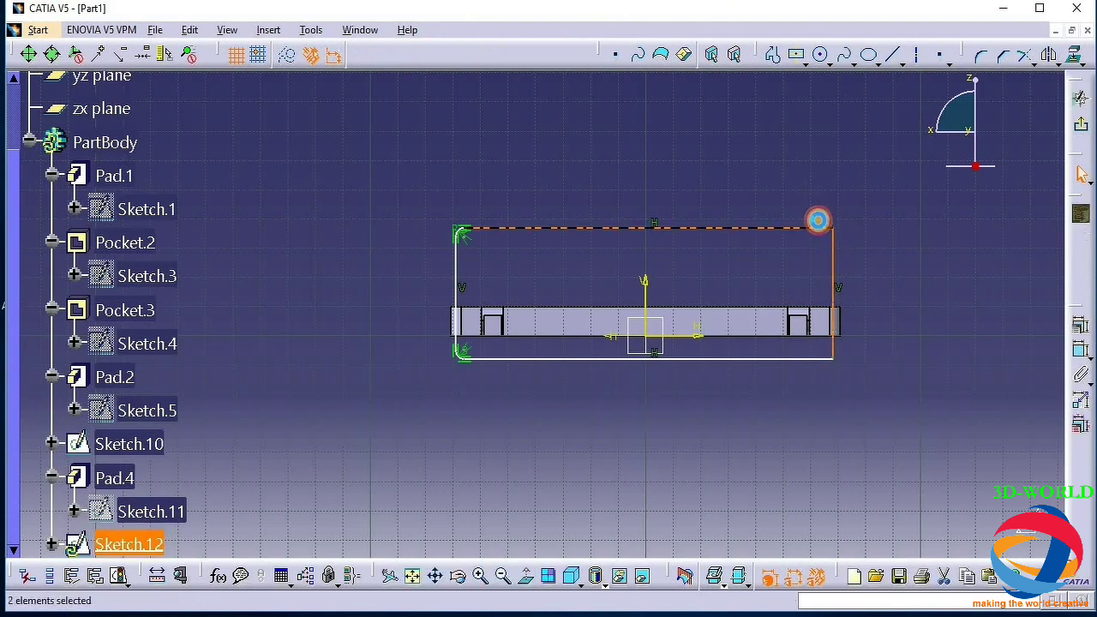
left_click(975, 54)
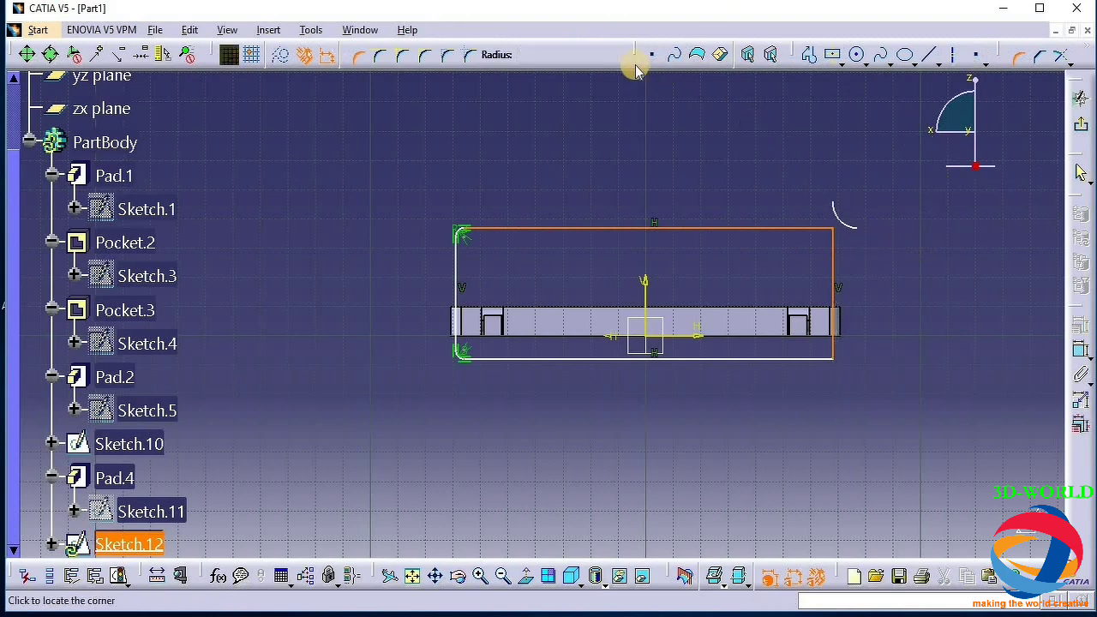
left_click(520, 53)
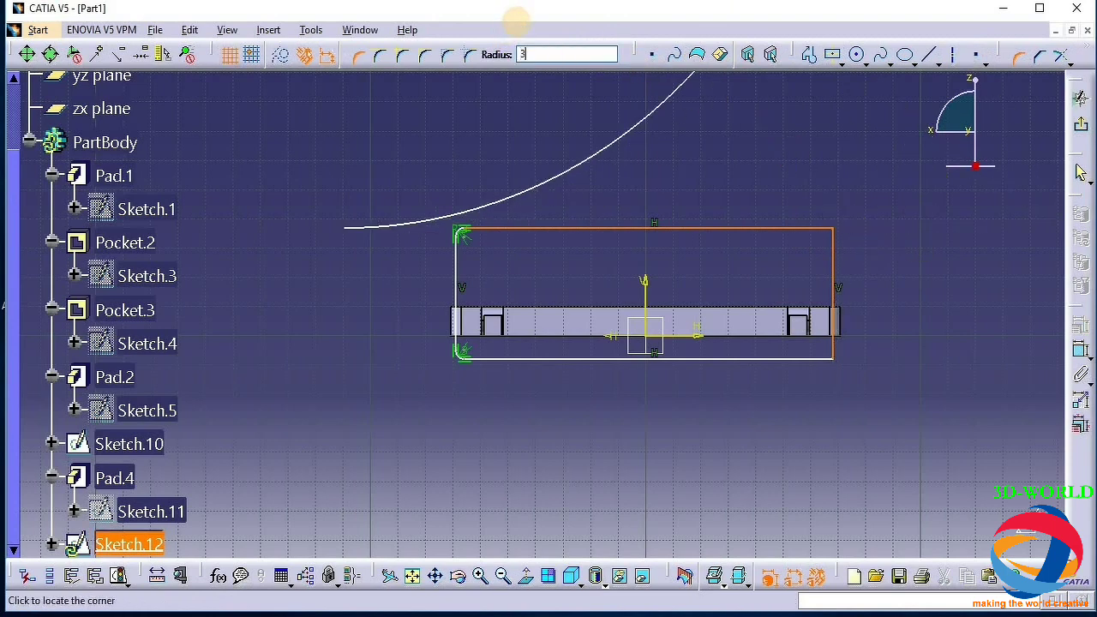
type("3")
key("Return")
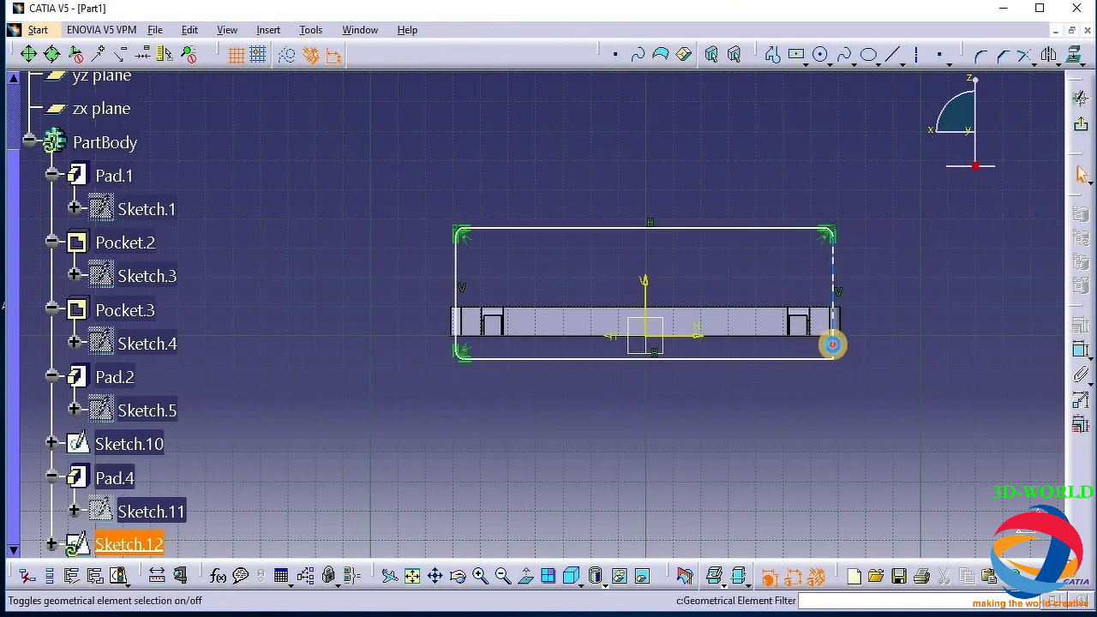
Round the lower-right corner of the rectangle to match the other corners and exit the sketch
left_click(823, 359)
left_click(819, 357)
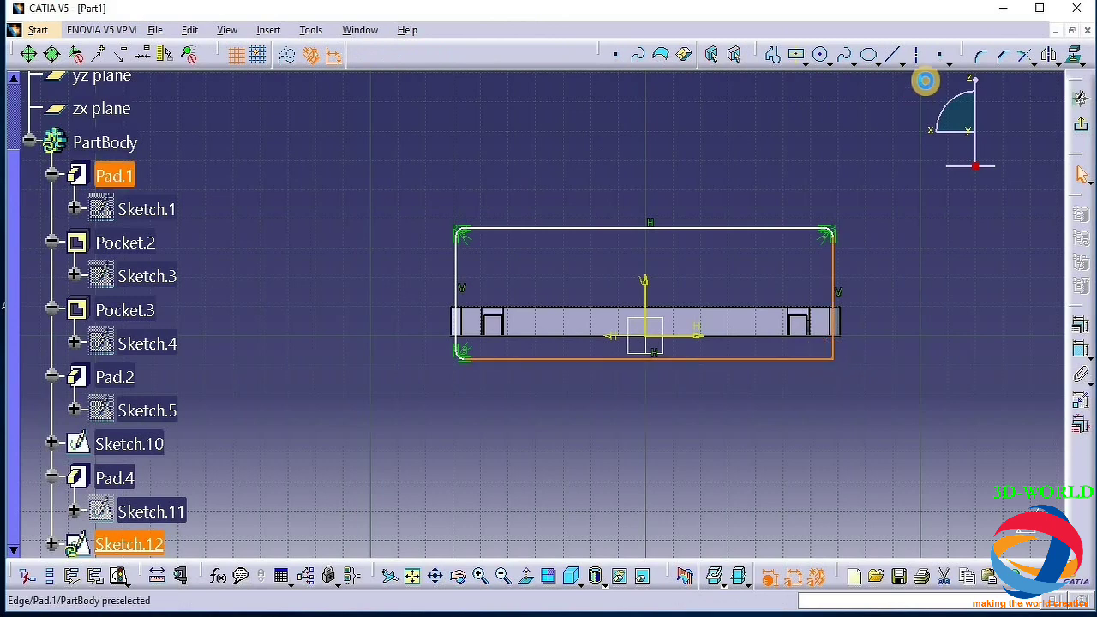
left_click(978, 54)
left_click(589, 53)
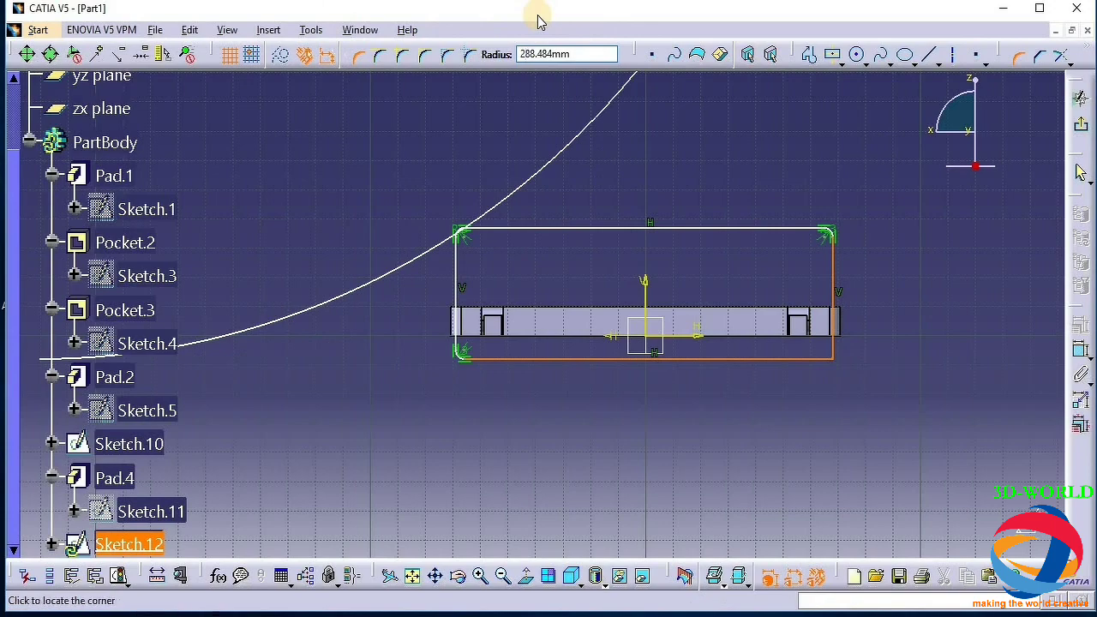
key("Return")
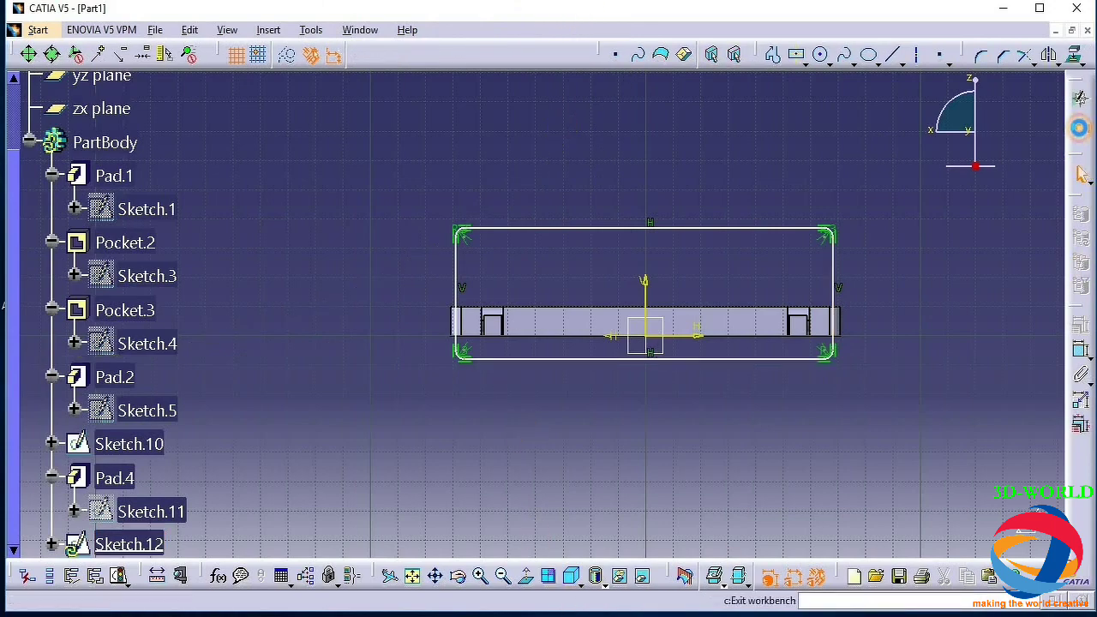
left_click(1081, 139)
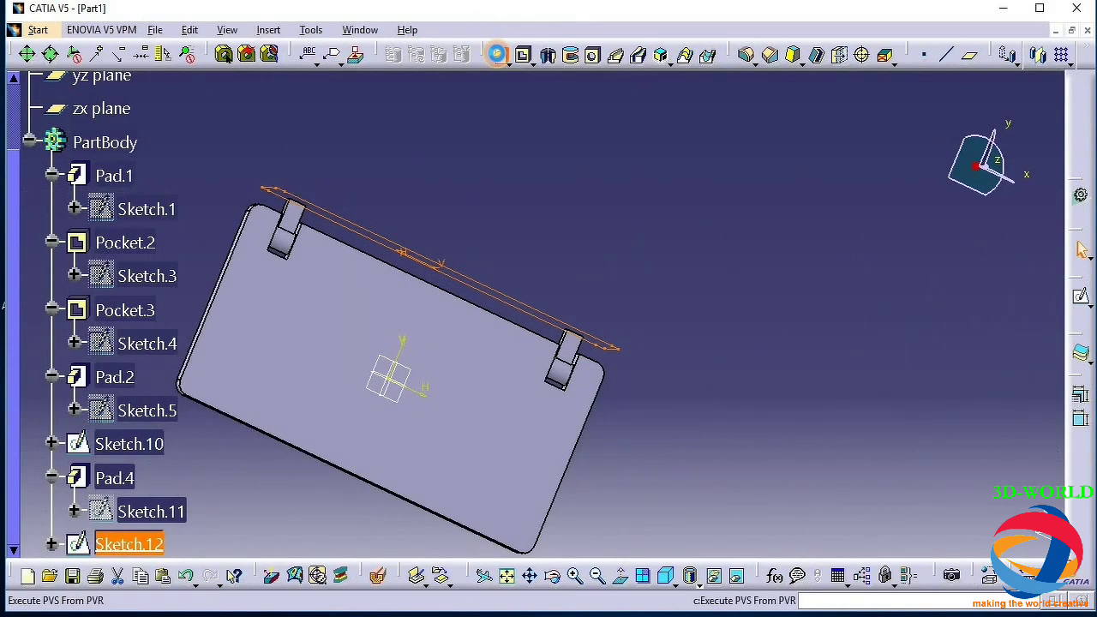
left_click(497, 54)
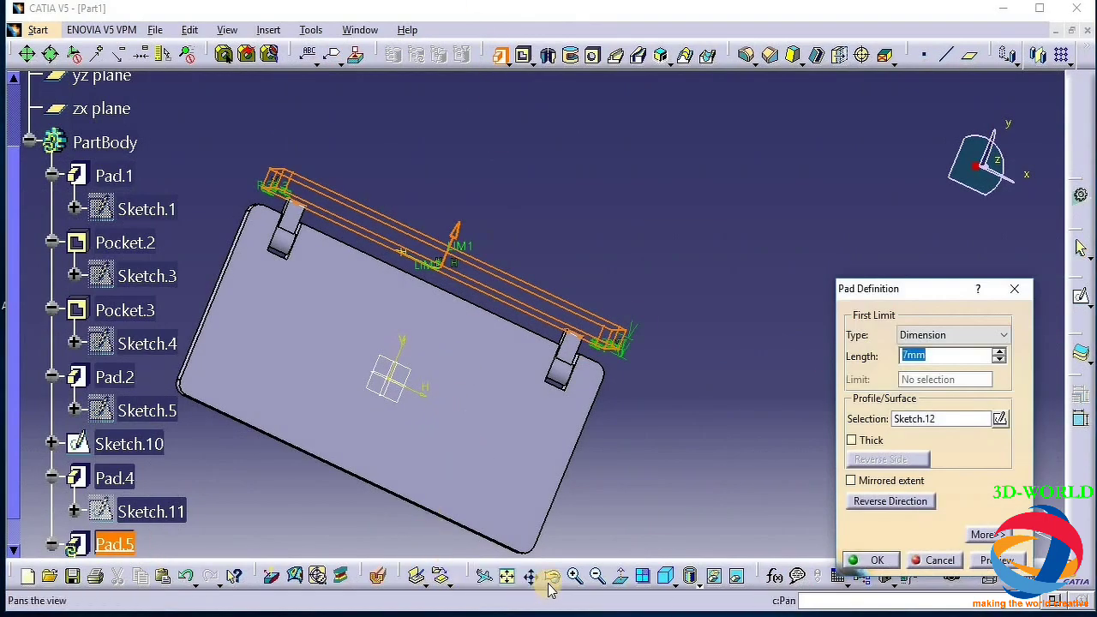
left_click(552, 575)
left_click_drag(382, 494, 448, 387)
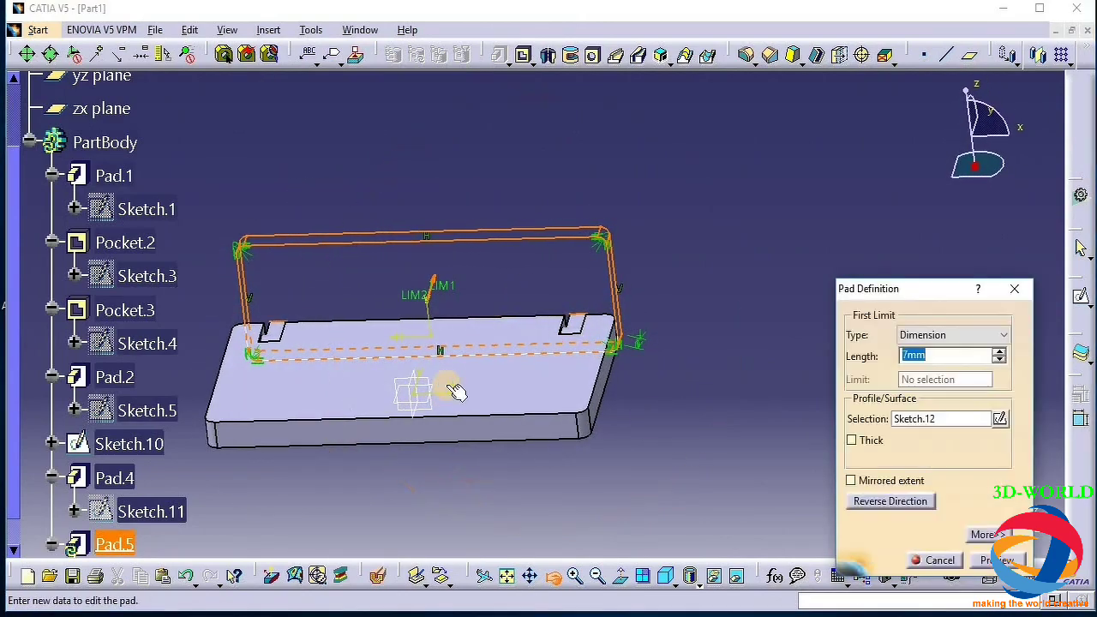
left_click(932, 561)
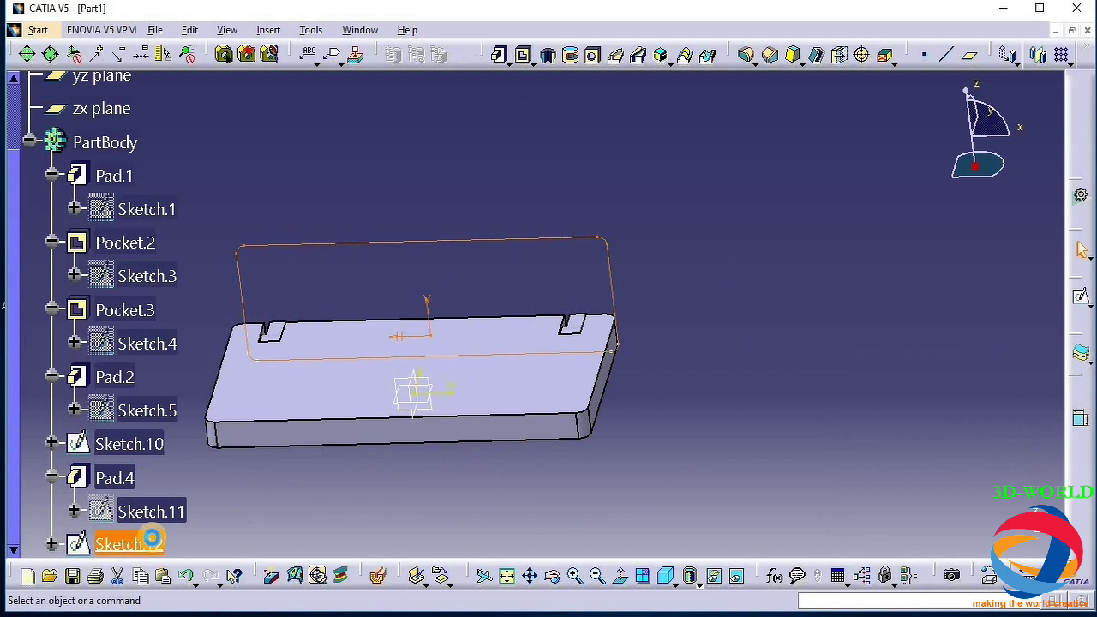
Reopen the large rectangle's sketch, raise its upper edge, and make its right side coincident with the base plate's right corner-rounding edge
double_click(137, 543)
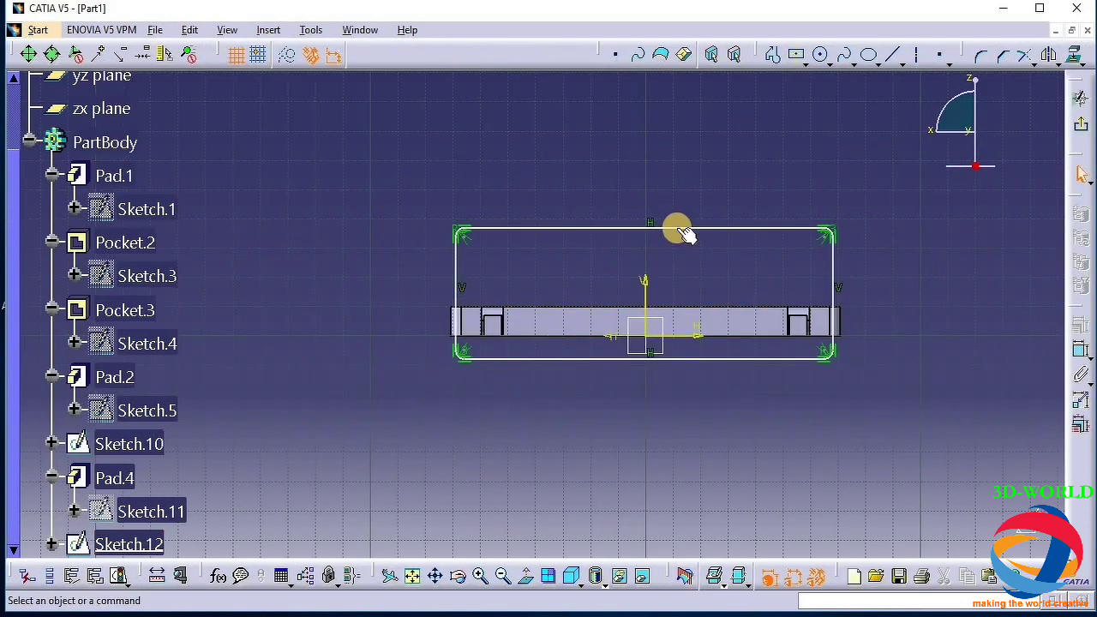
left_click_drag(681, 232, 680, 193)
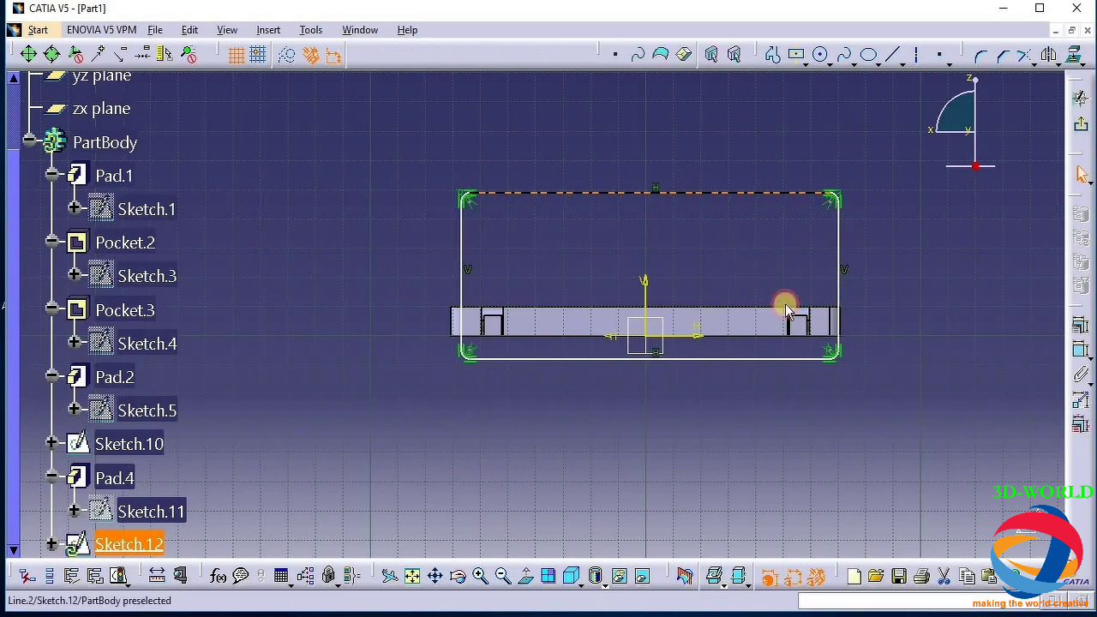
left_click(839, 322)
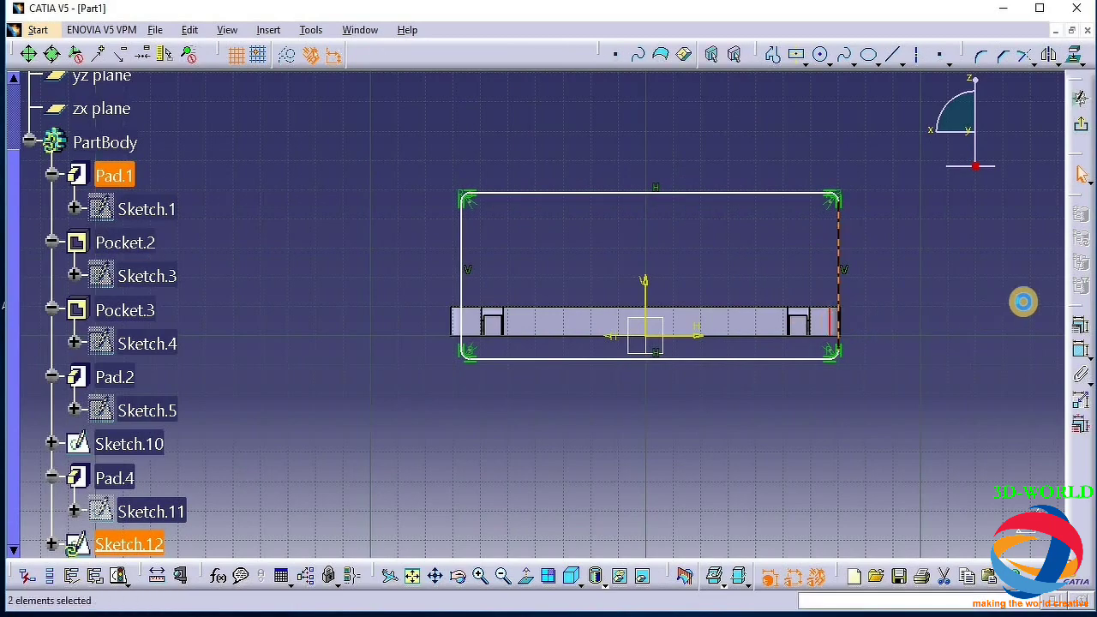
left_click(1080, 329)
left_click(1011, 367)
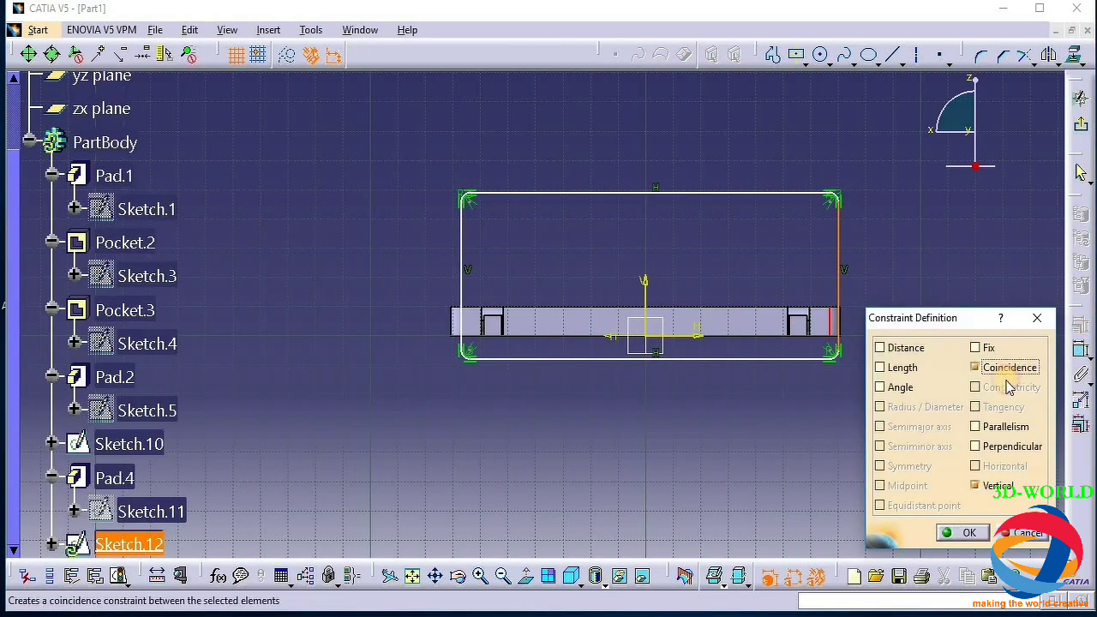
left_click(968, 533)
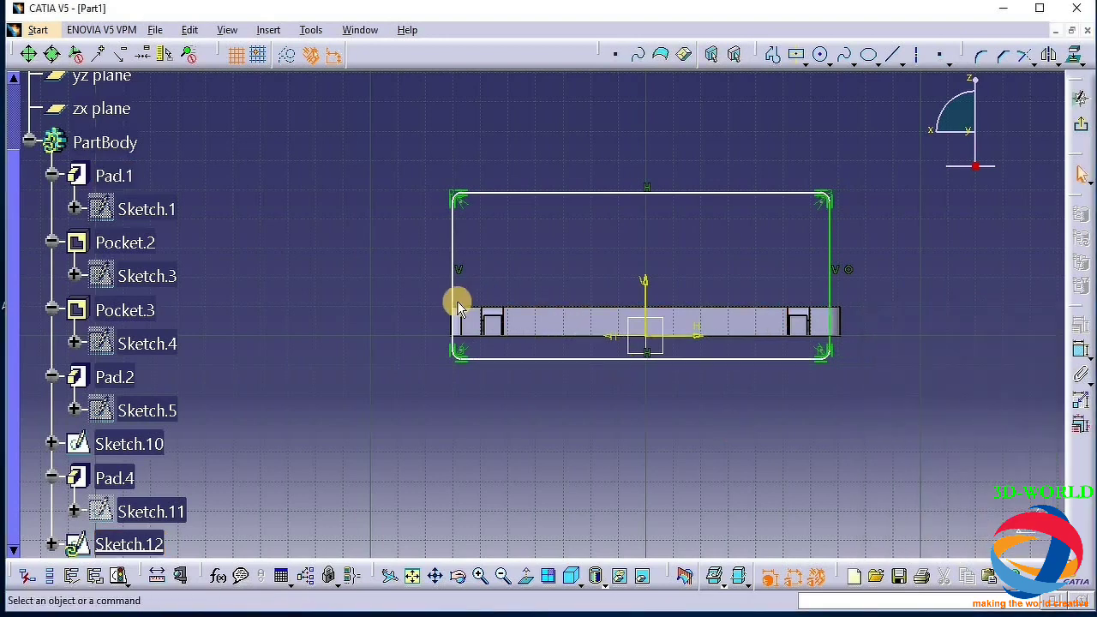
Make the rectangle's left side coincident with the base plate's left corner-rounding edge
left_click(452, 300)
left_click(463, 320, "ctrl")
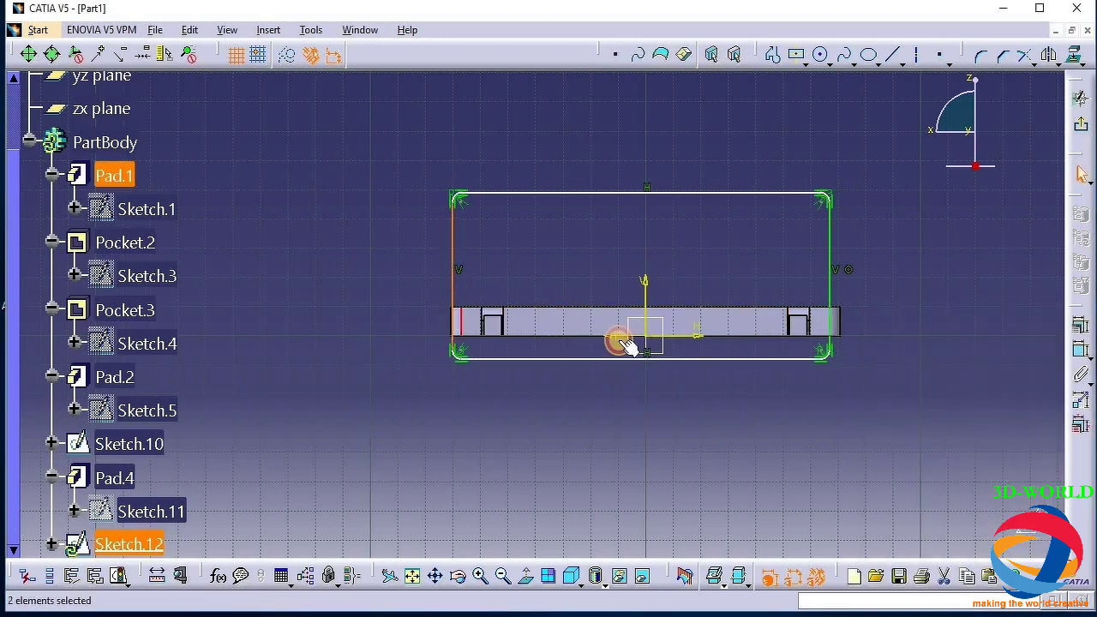
left_click(1081, 329)
left_click(994, 367)
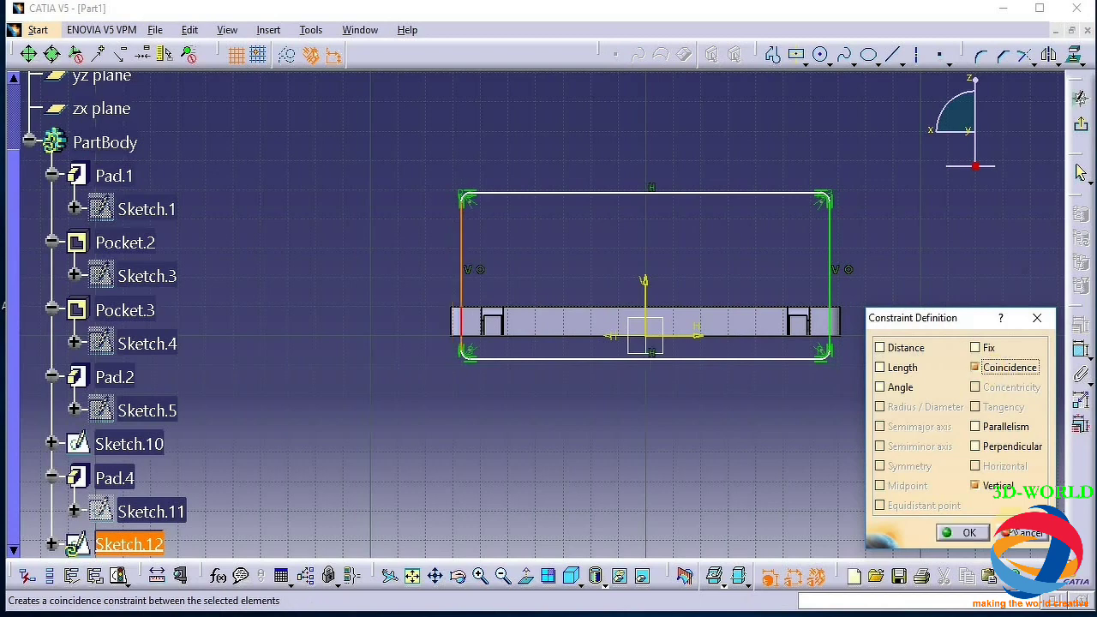
left_click(959, 533)
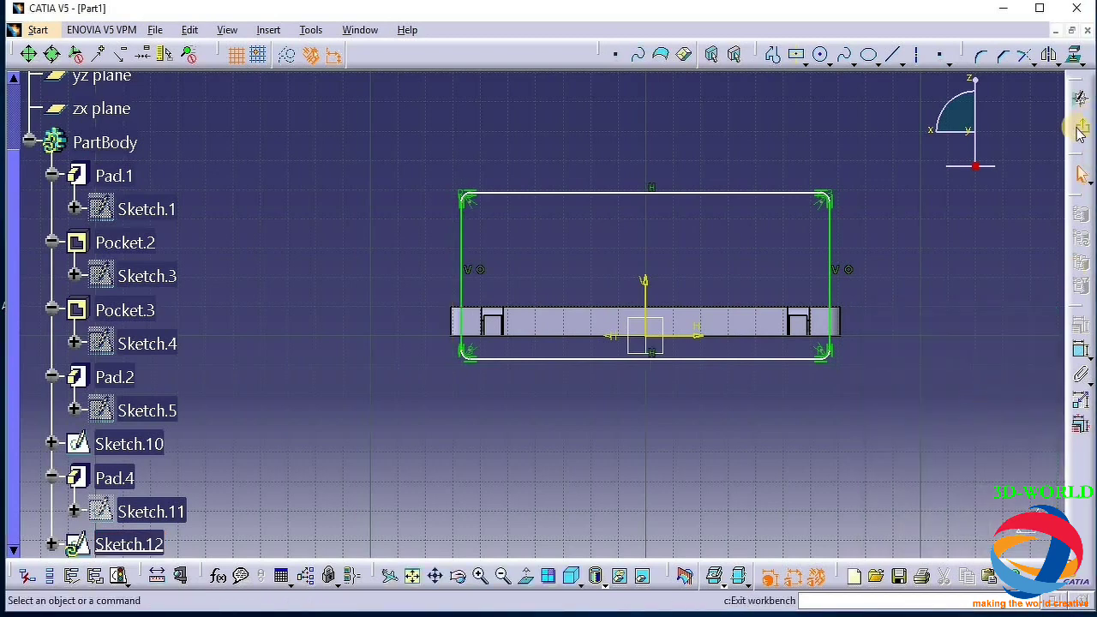
Raise the rectangle's lower edge slightly, exit the sketch, and pad the profile 7 mm
left_click_drag(657, 364, 650, 347)
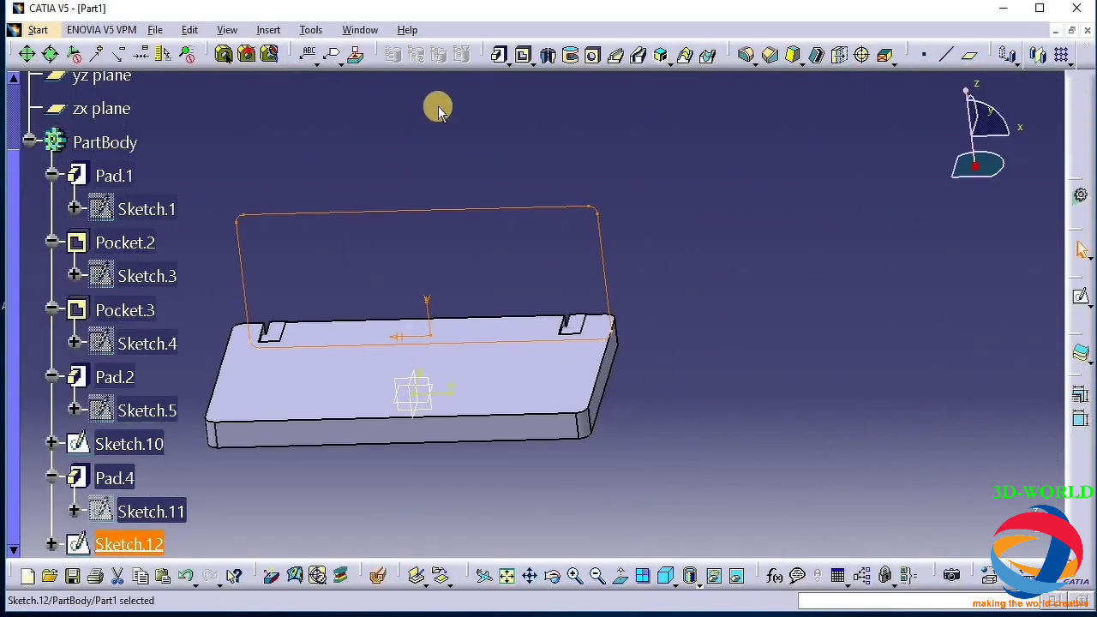
left_click(495, 53)
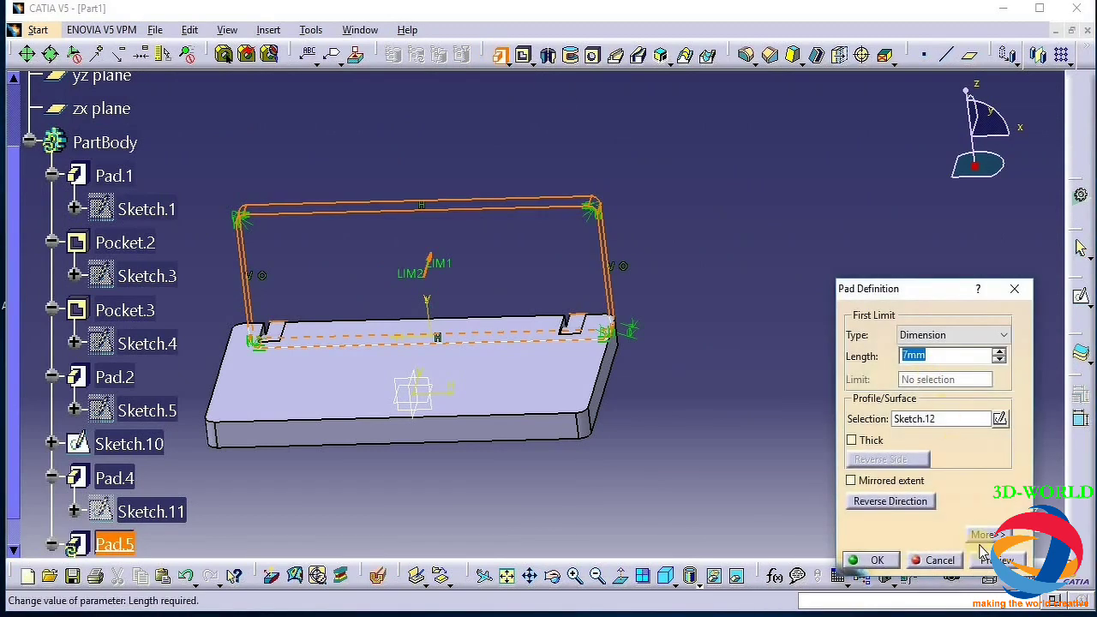
left_click(997, 559)
left_click(872, 560)
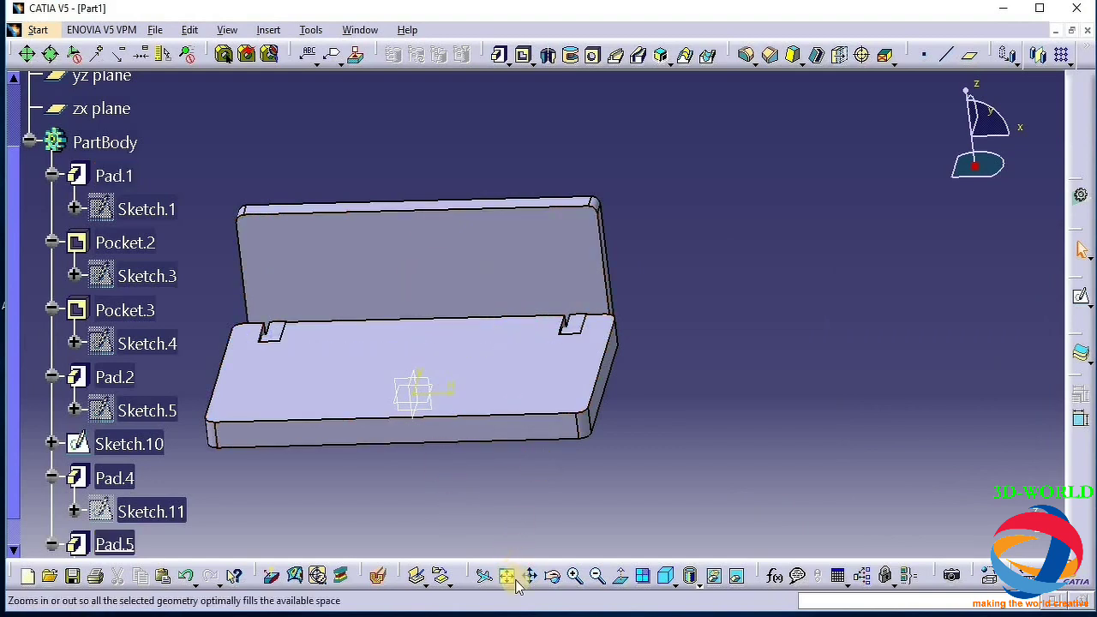
Try to set the base plate's pad length to 5 mm and open Pad.2's definition from the update diagnosis
double_click(108, 178)
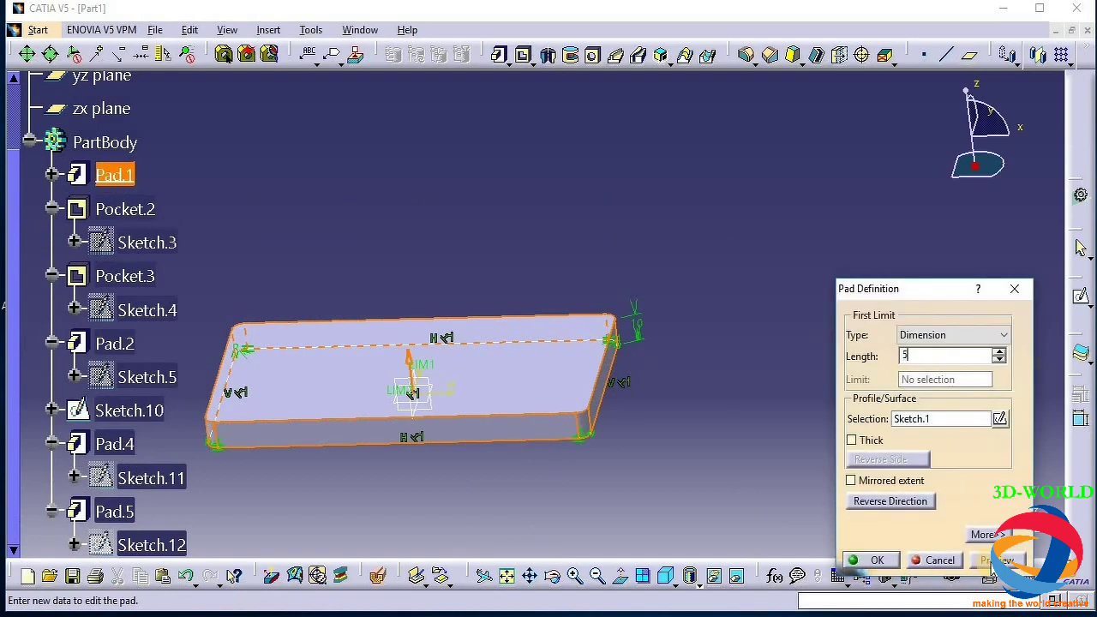
left_click(991, 561)
left_click(875, 562)
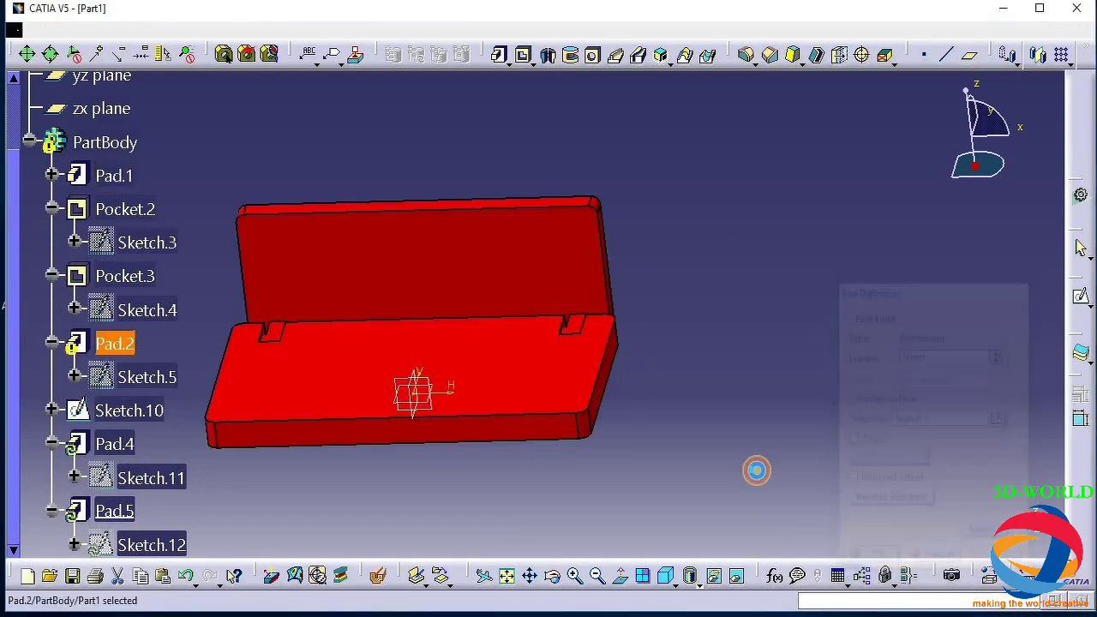
left_click(999, 373)
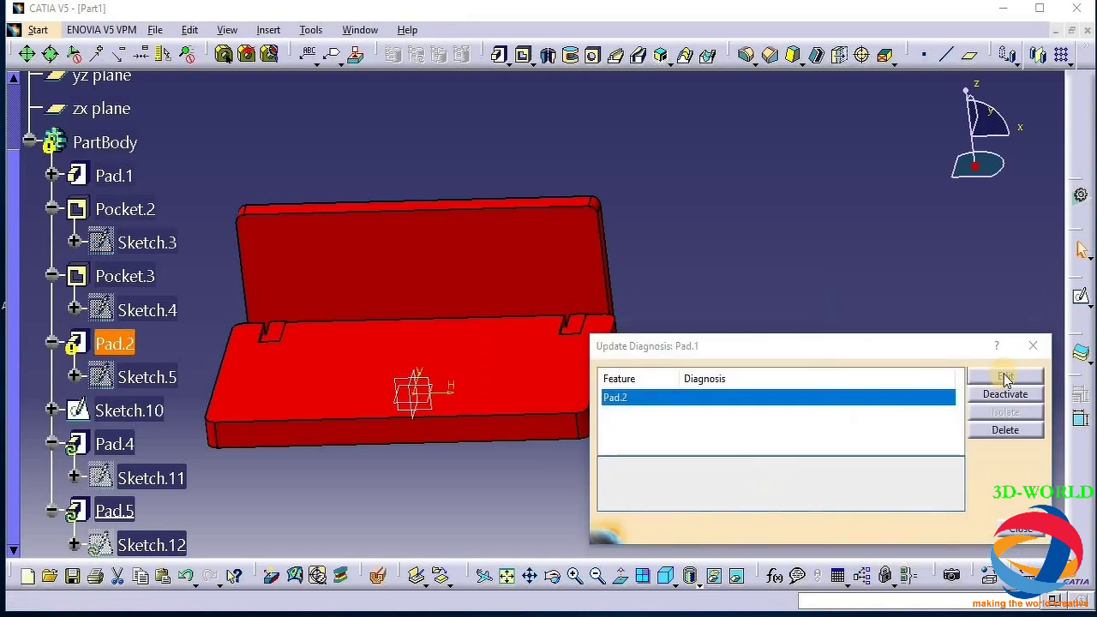
left_click(631, 351)
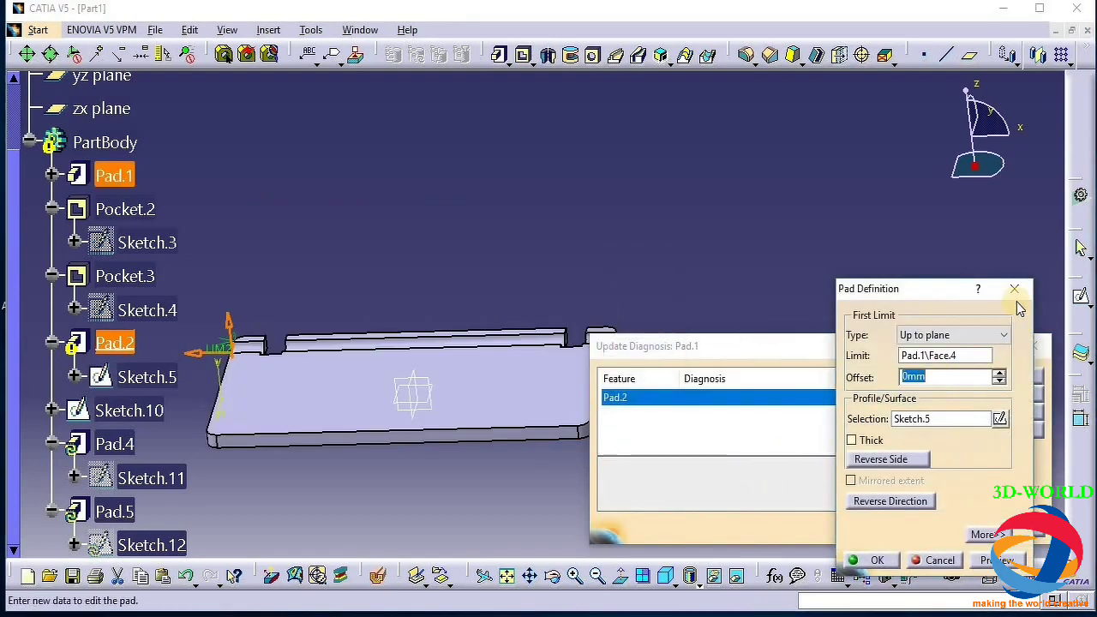
left_click(1014, 290)
left_click(1034, 345)
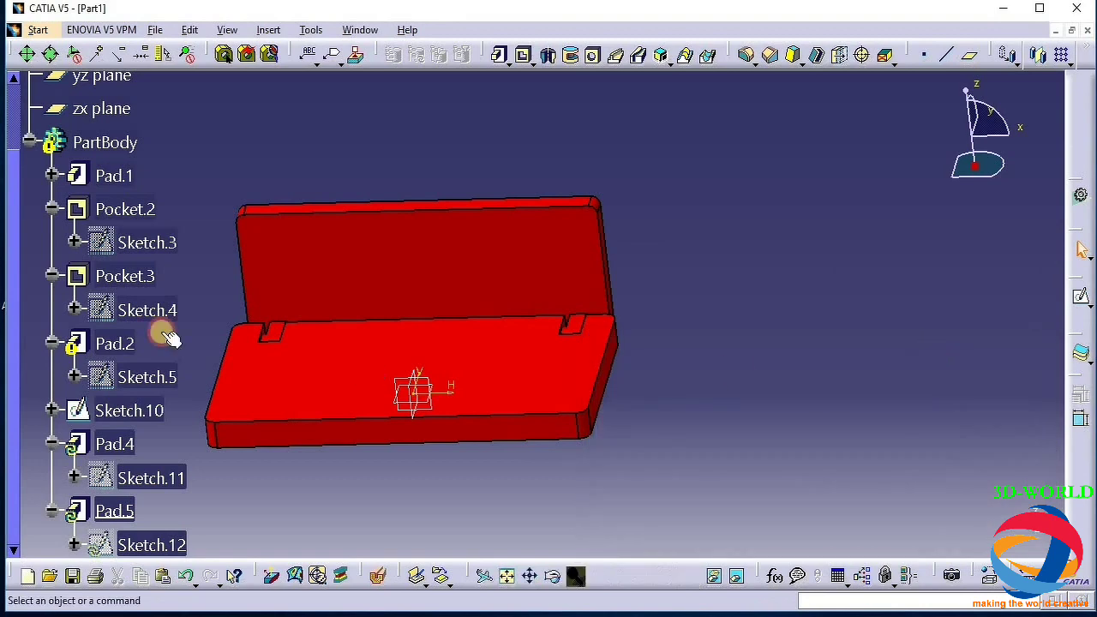
Check the base plate's pad definition and try a local update of Pad.4 and Pad.5
double_click(116, 179)
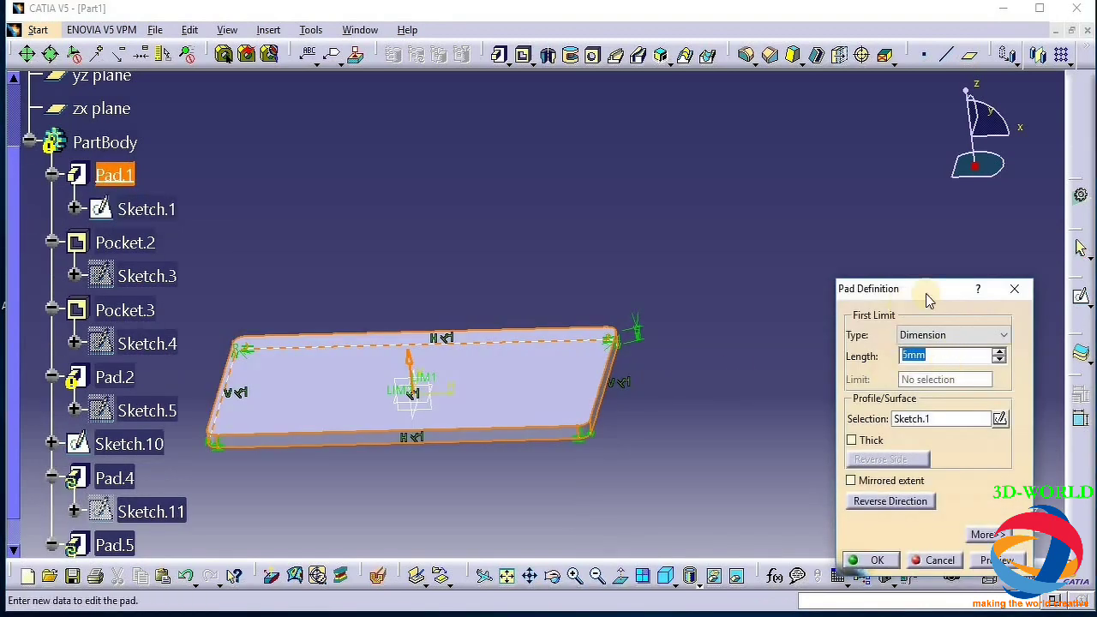
left_click(1010, 290)
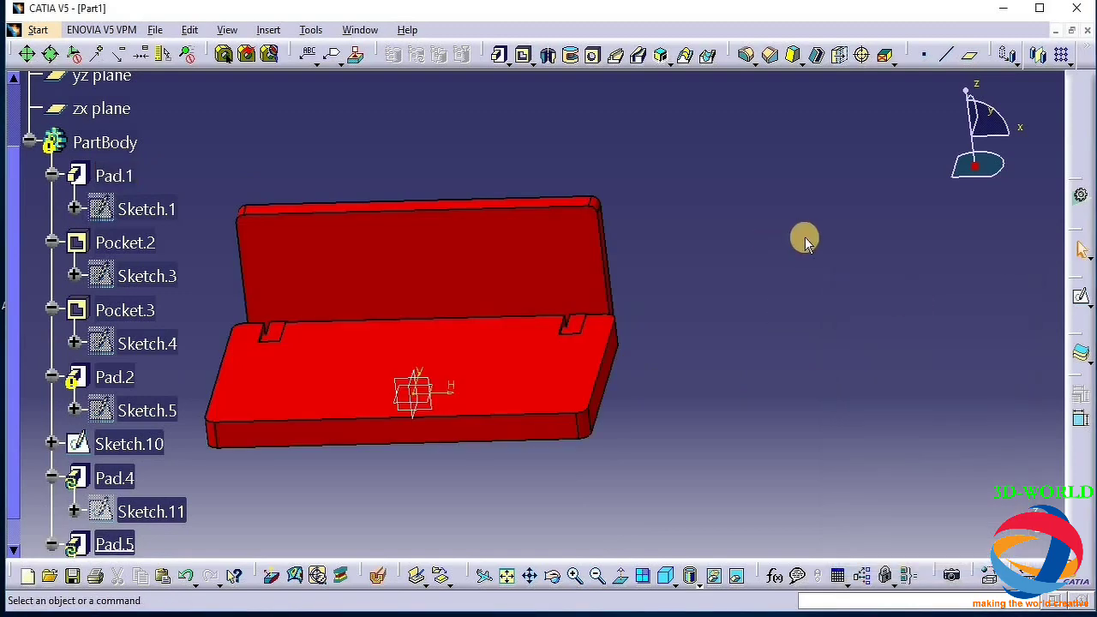
right_click(120, 473)
left_click(150, 414)
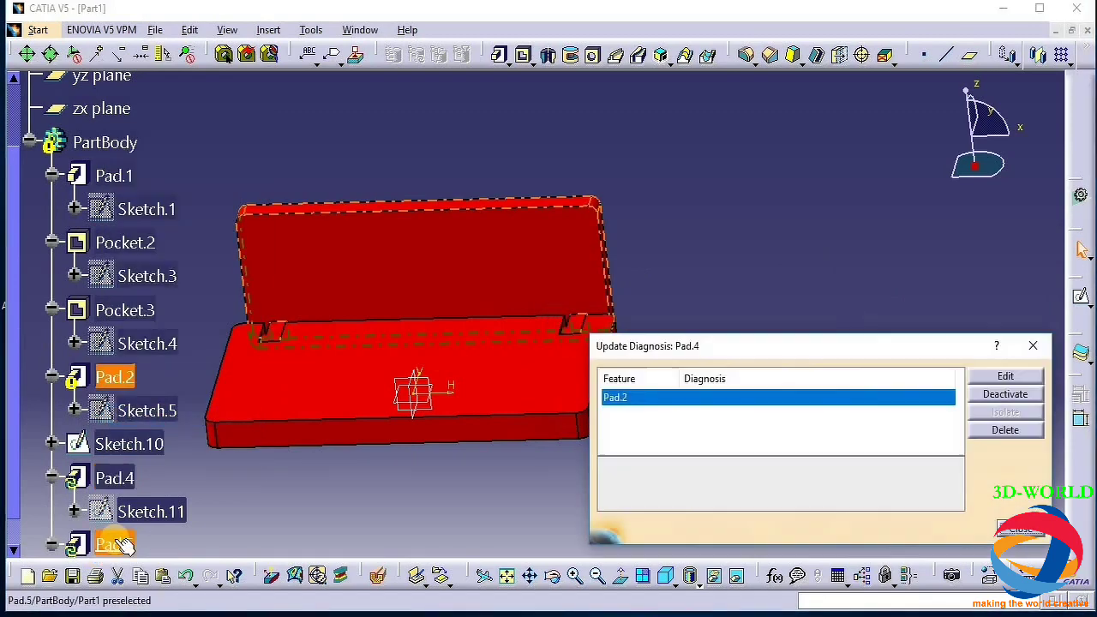
right_click(114, 544)
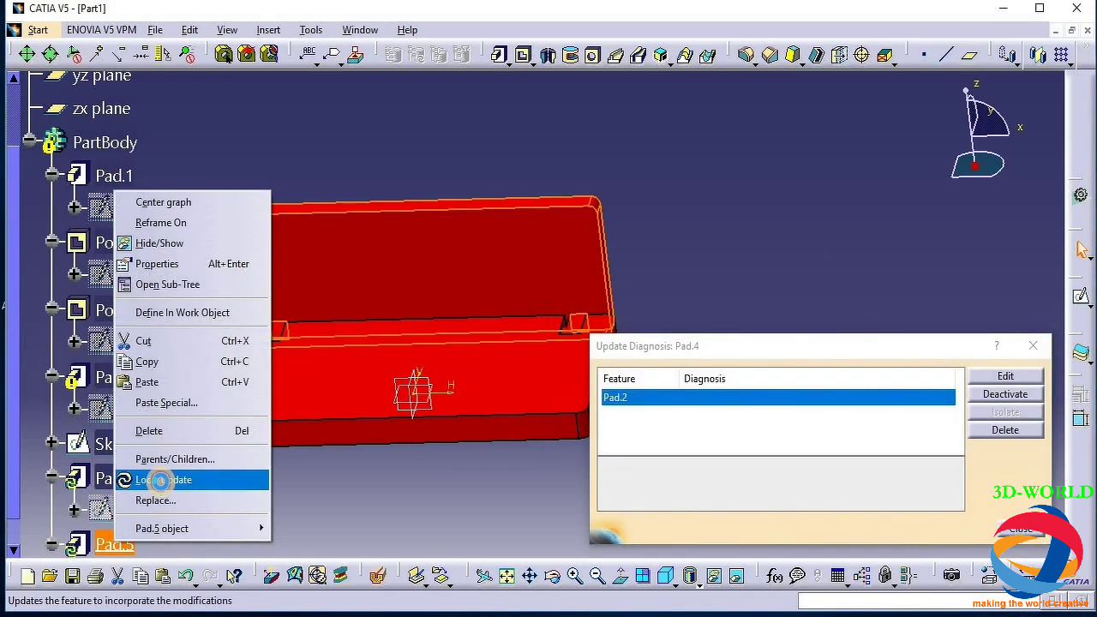
left_click(154, 477)
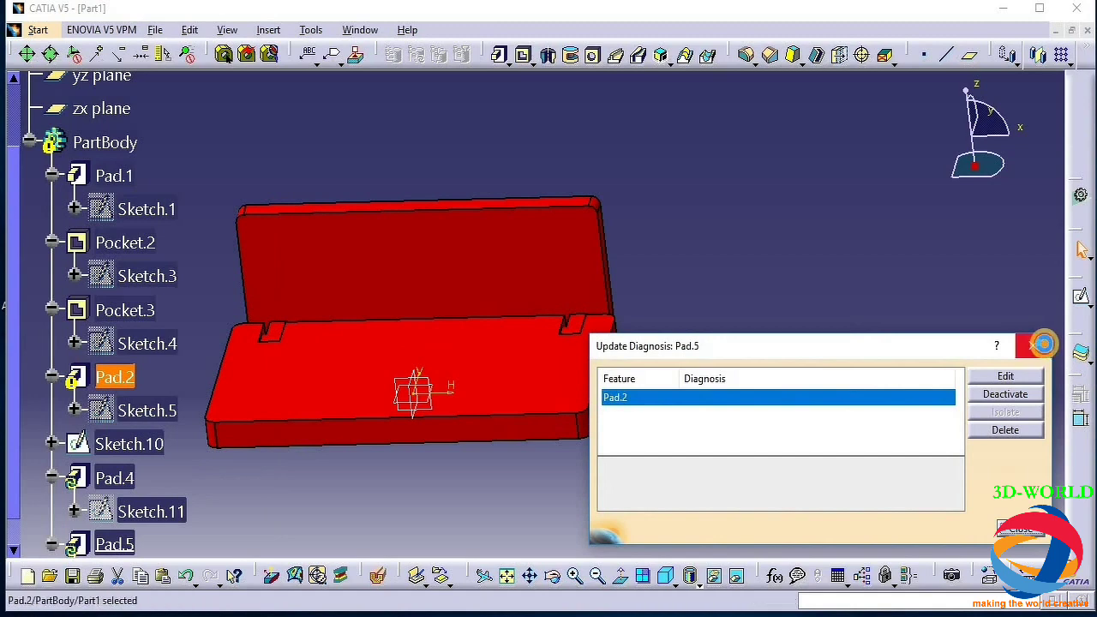
left_click(1033, 346)
Set the base plate's pad length back to 10 mm
left_click(118, 175)
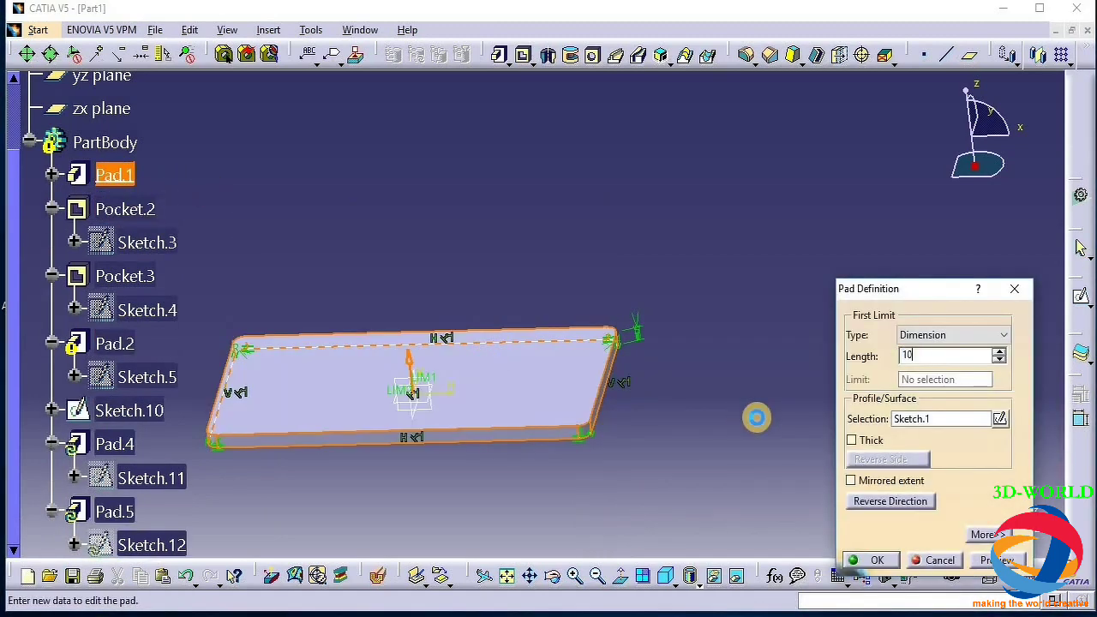
key("Return")
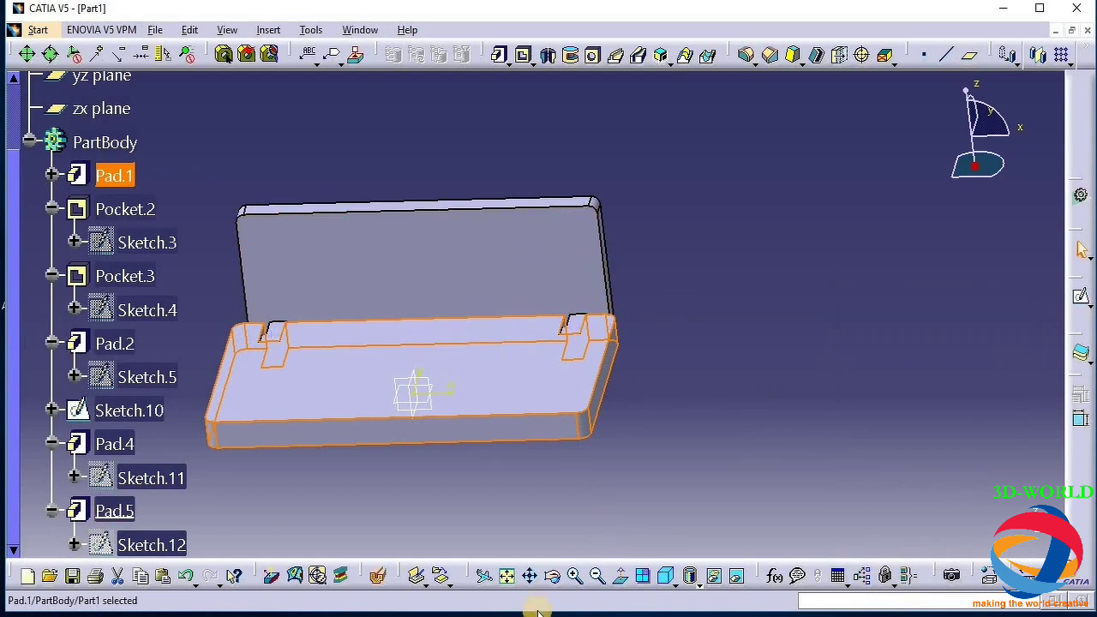
Try to narrow the base plate by moving the lower edge of its sketch inward and exiting the sketch
left_click(546, 580)
left_click_drag(617, 445, 399, 397)
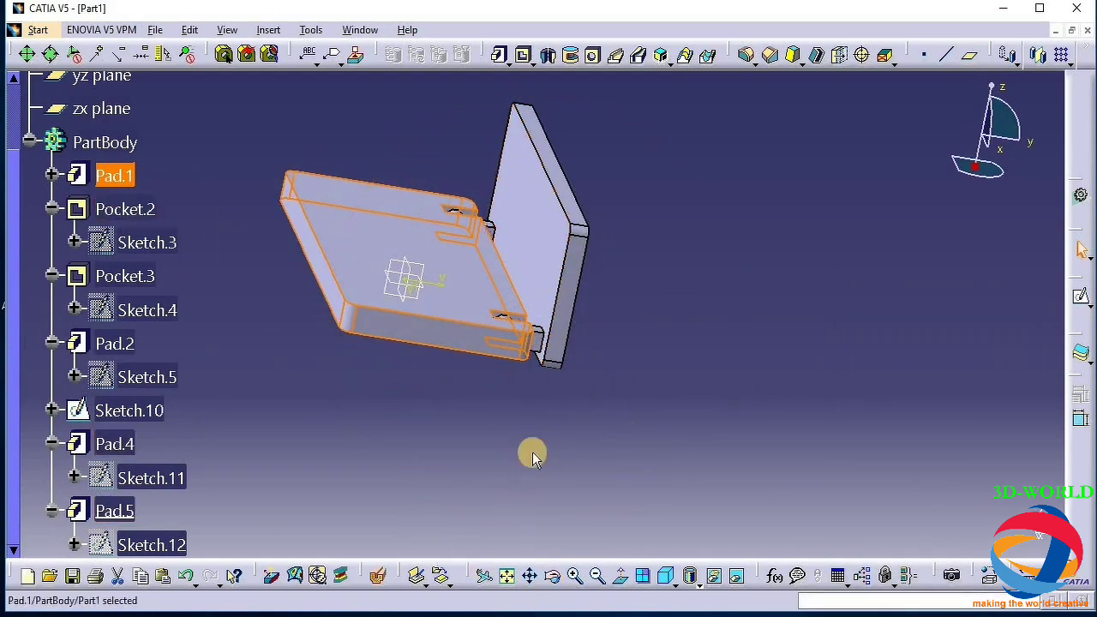
left_click(559, 337, "ctrl")
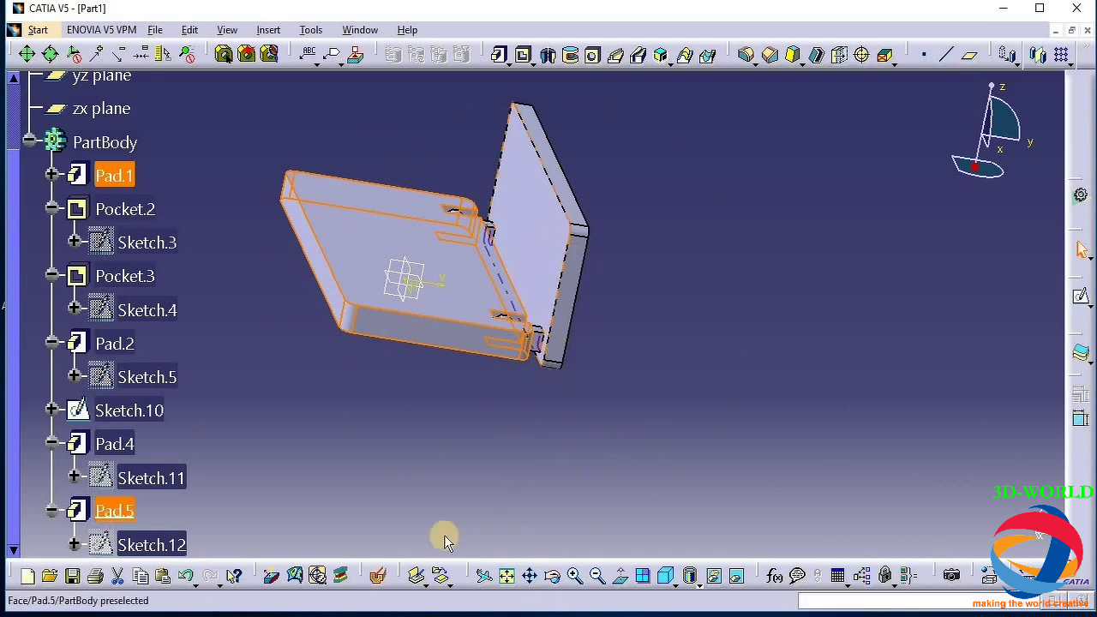
left_click(553, 581)
left_click_drag(375, 466, 600, 480)
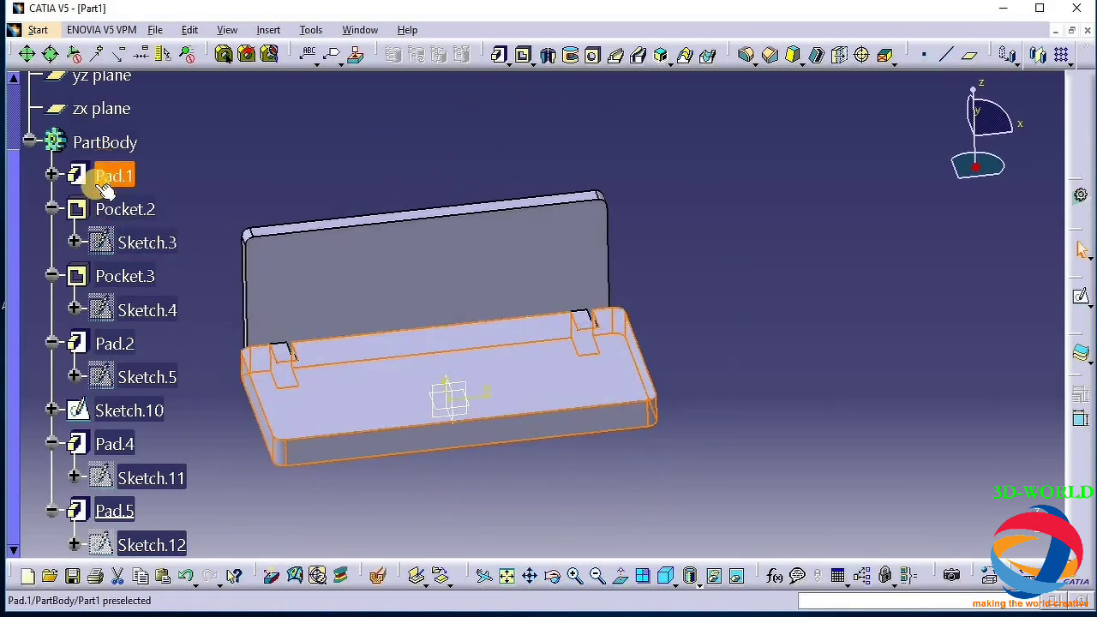
left_click(69, 174)
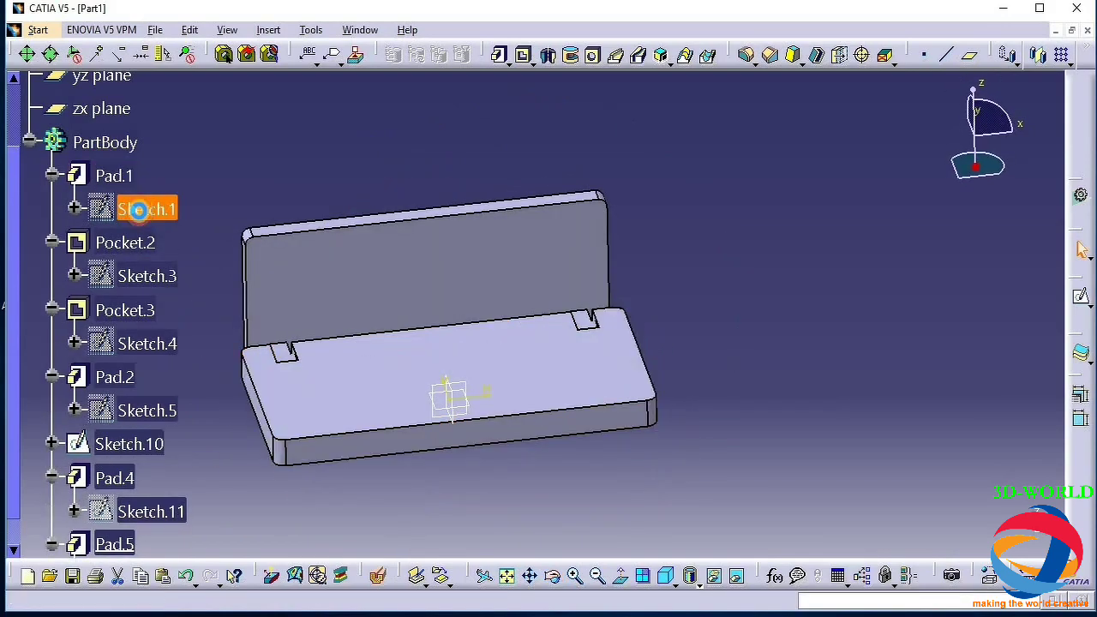
double_click(141, 209)
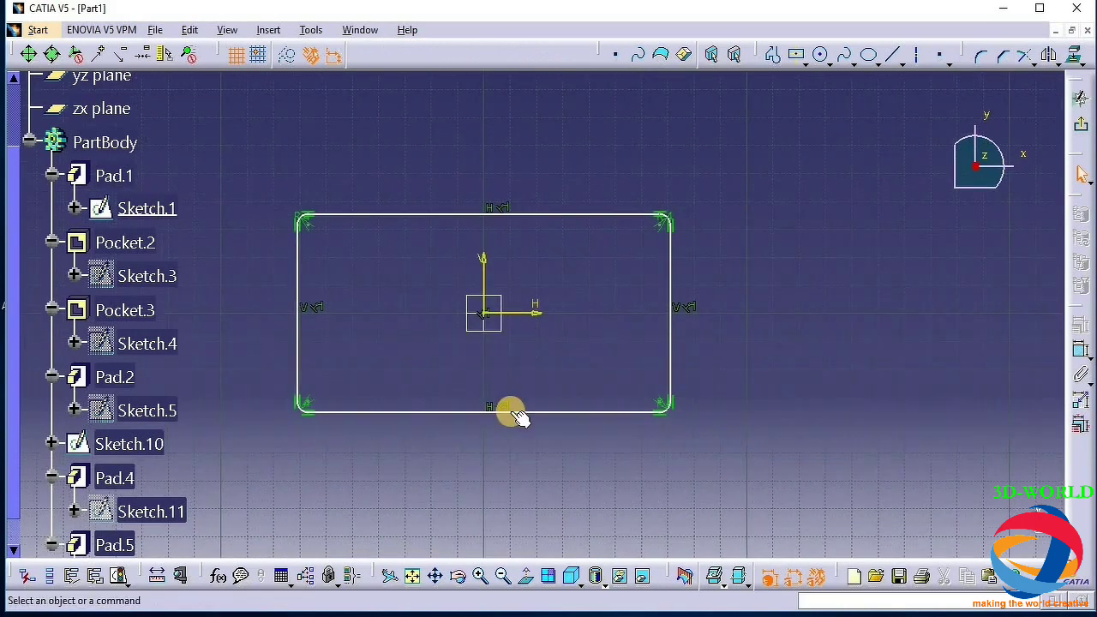
left_click_drag(508, 403, 507, 384)
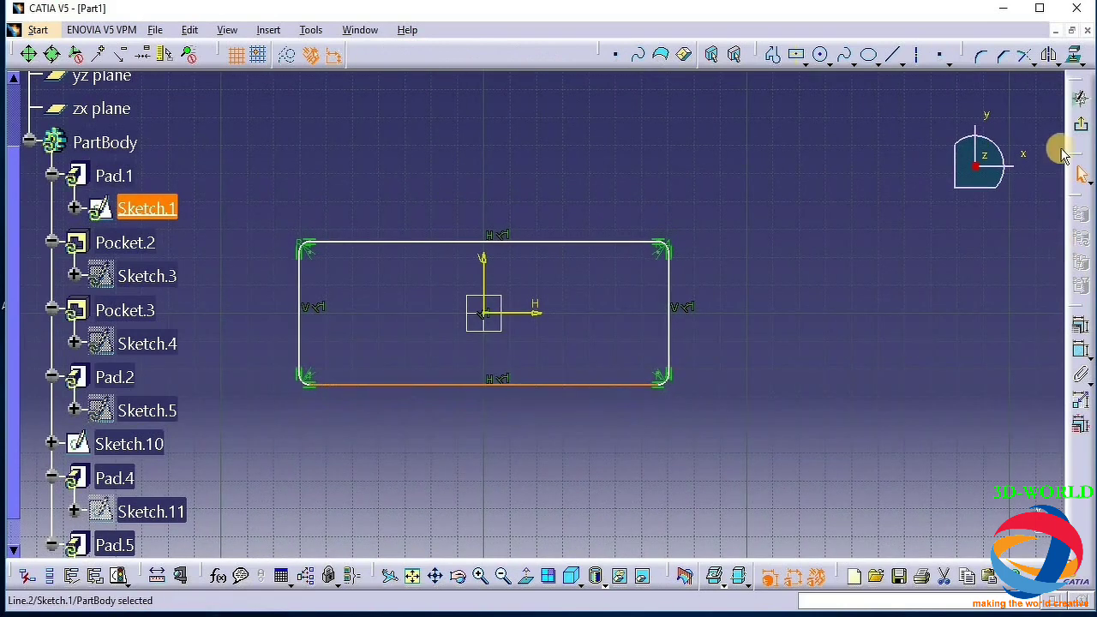
left_click(1081, 124)
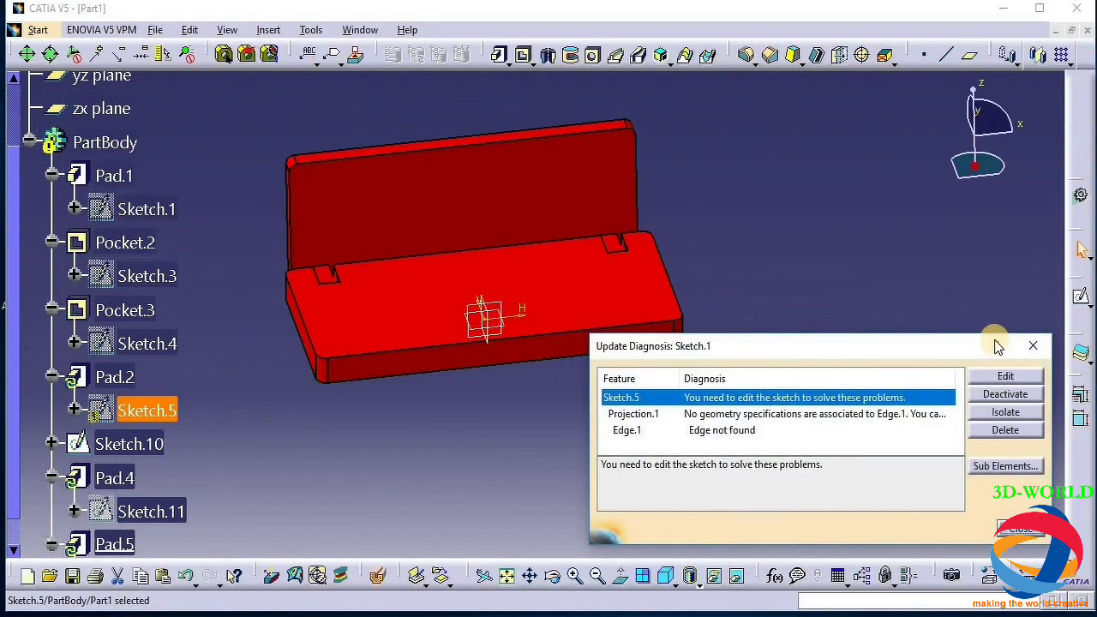
left_click(1039, 346)
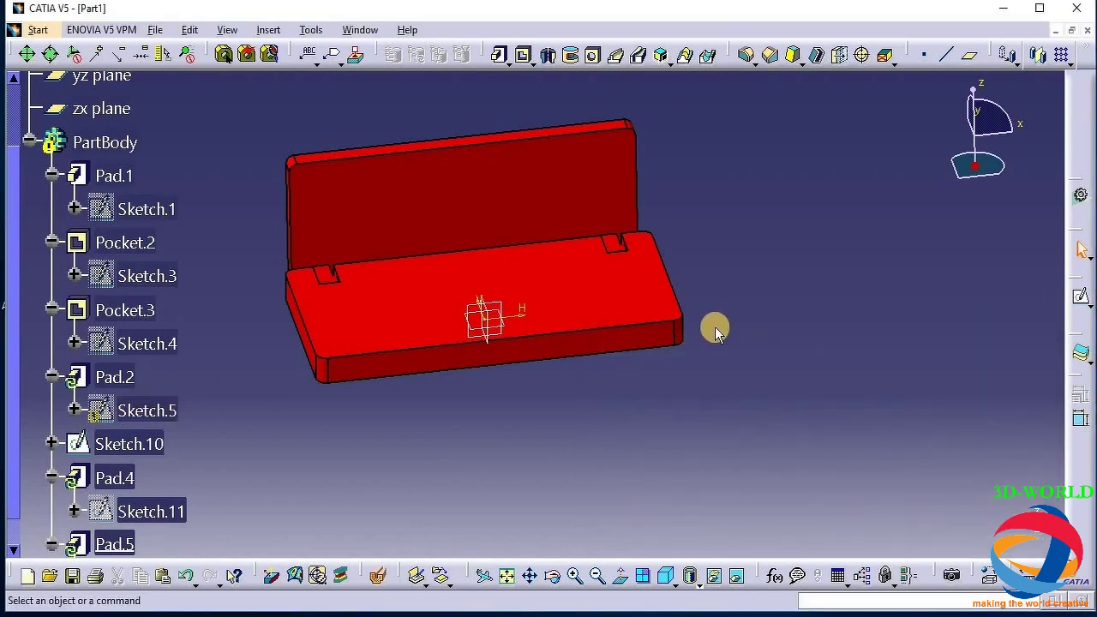
Set the upright plate's pad length to 10 mm and update the part
left_click(552, 575)
left_click_drag(588, 404, 647, 379)
double_click(107, 544)
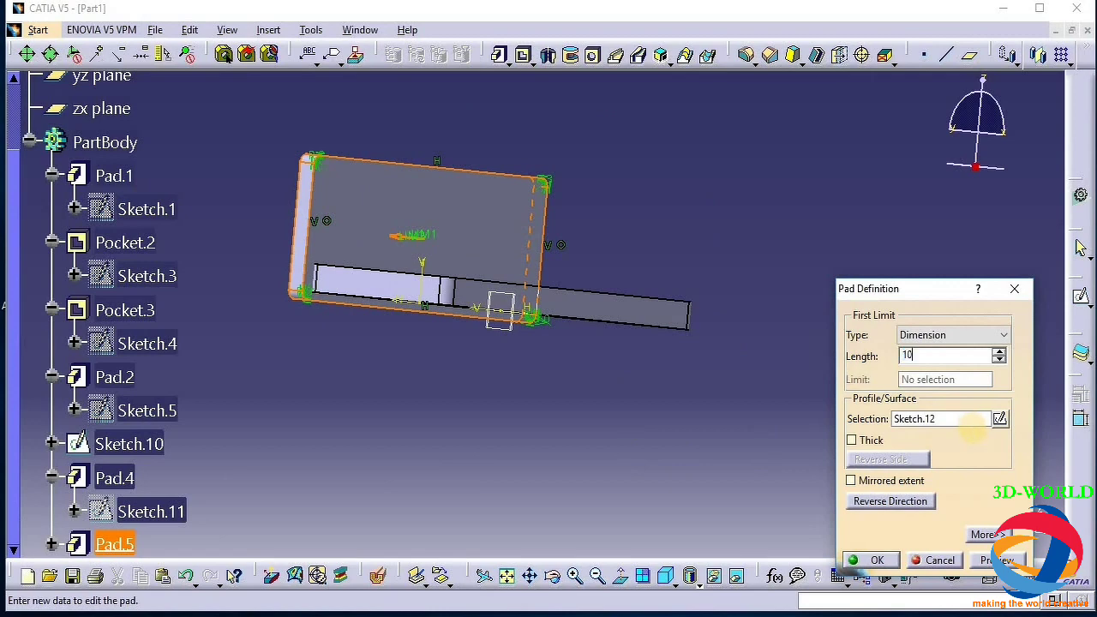
key("Return")
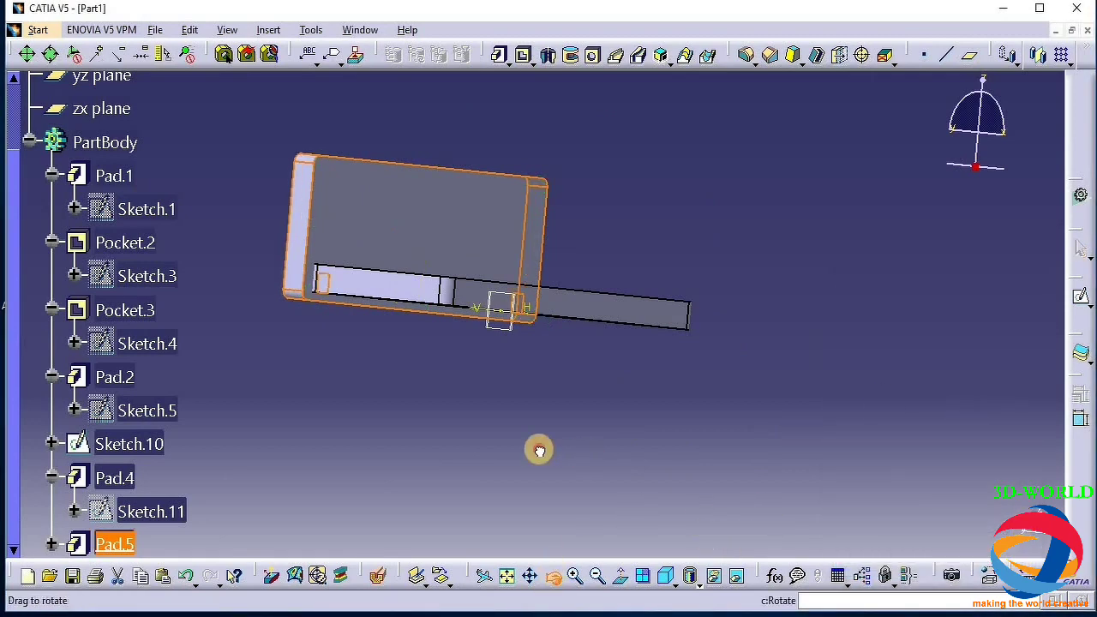
Make the upright plate taller by moving the upper edge of its sketch upward, and exit the sketch
left_click_drag(539, 451, 454, 480)
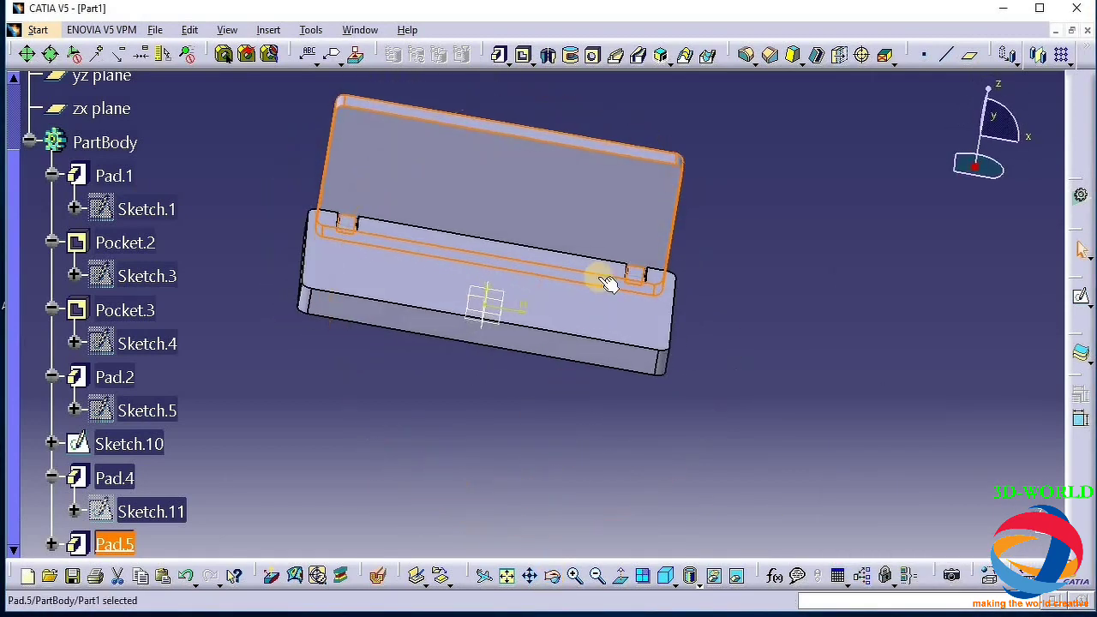
left_click(54, 547)
left_click(155, 545)
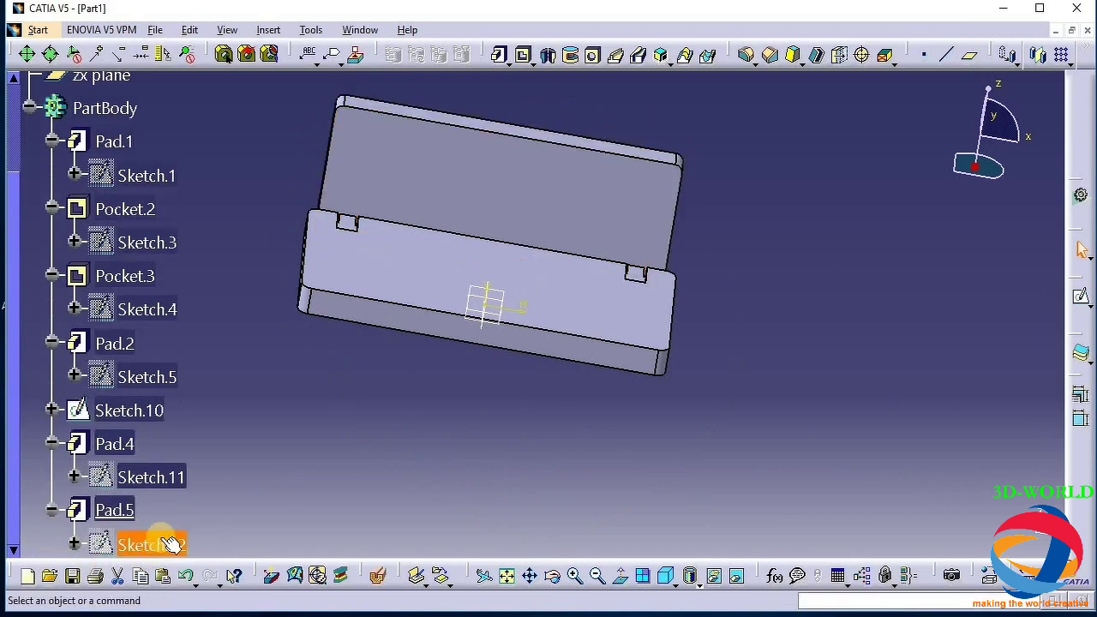
double_click(172, 545)
left_click_drag(626, 153, 614, 88)
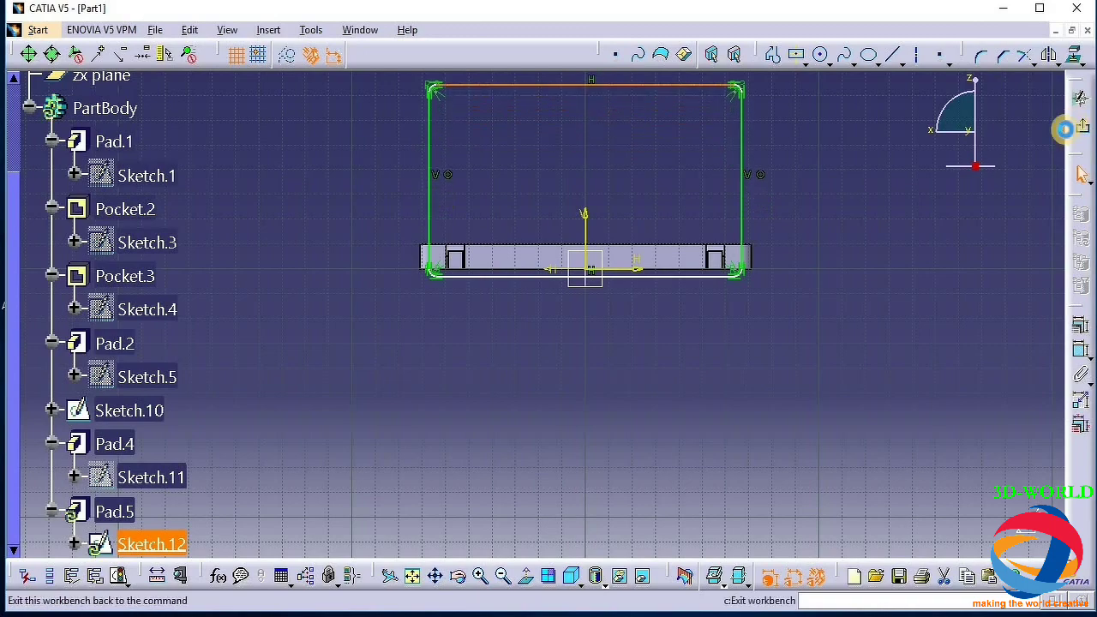
left_click(1080, 124)
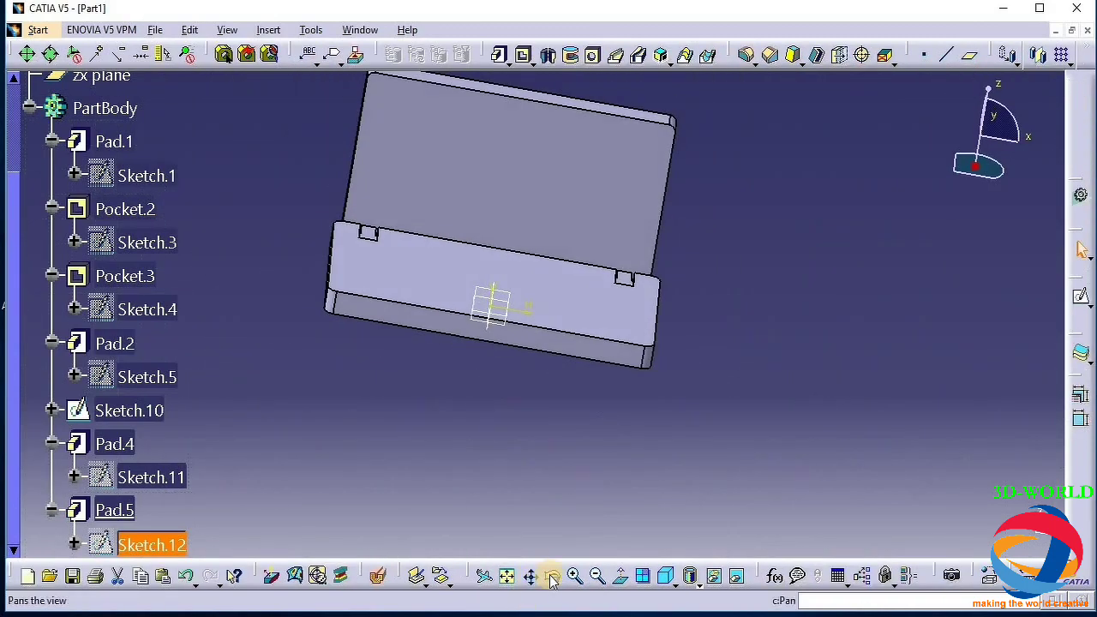
Sketch a closed rectangular profile about 126 mm by 56 mm on the upright plate's inner face, above the base plate
left_click_drag(659, 503, 621, 403)
left_click(551, 575)
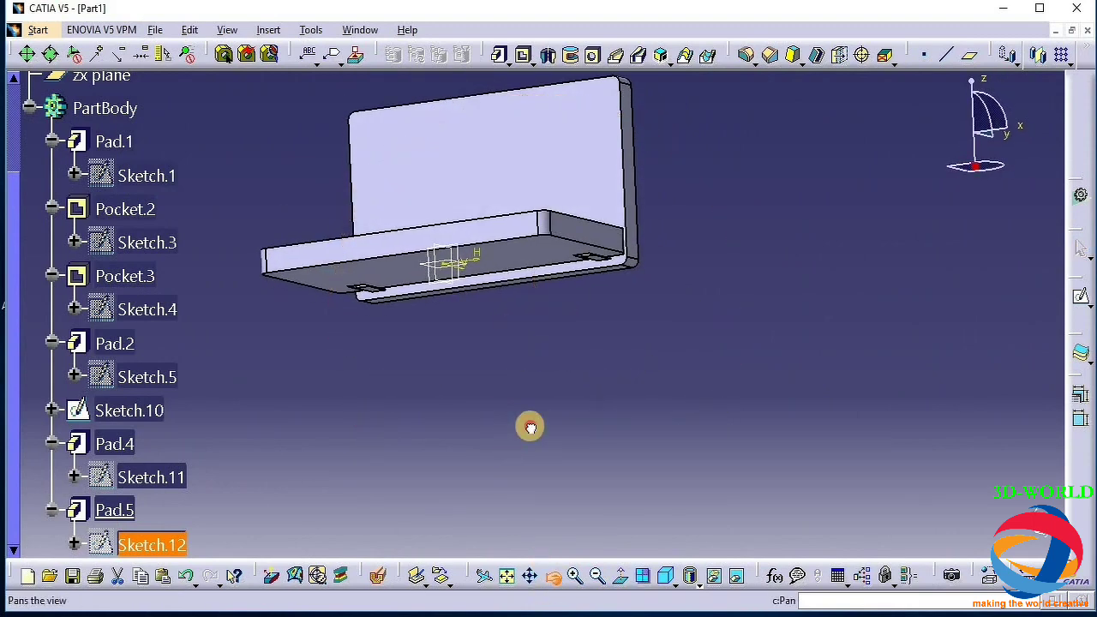
mouse_move(526, 426)
left_mouse_down()
mouse_move(637, 503)
mouse_move(588, 483)
left_mouse_up()
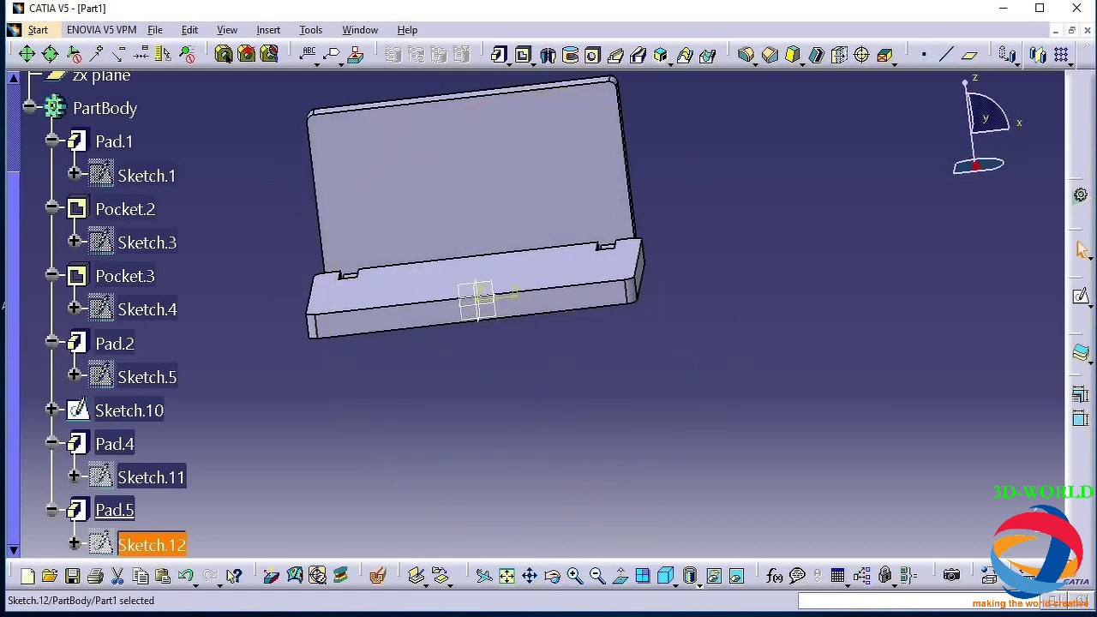
left_click(536, 182)
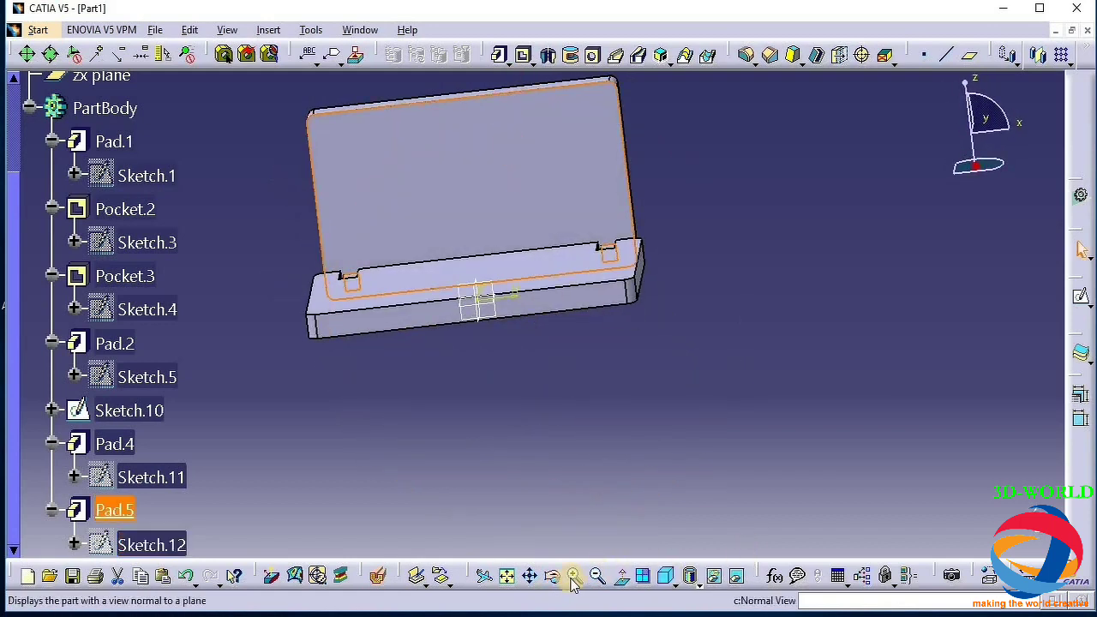
left_click(1082, 297)
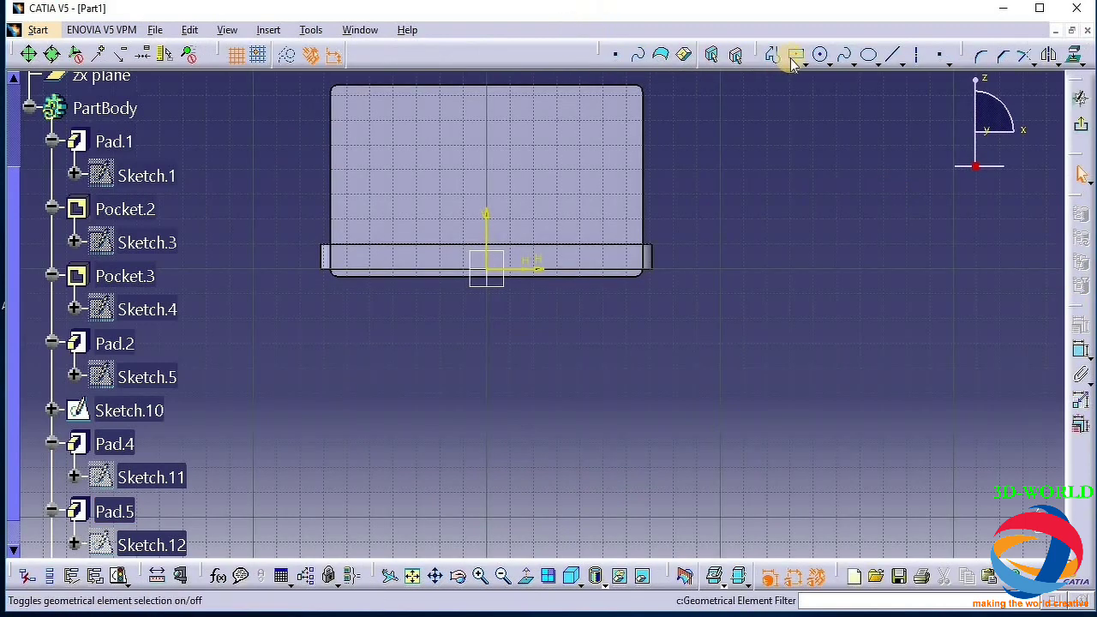
left_click(769, 53)
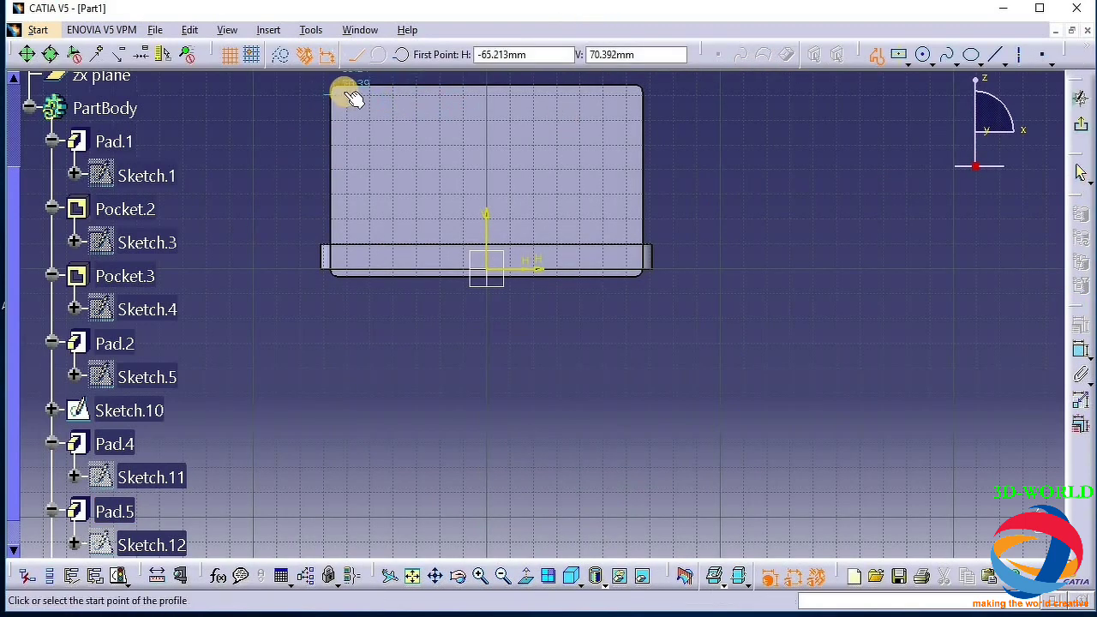
left_click(343, 93)
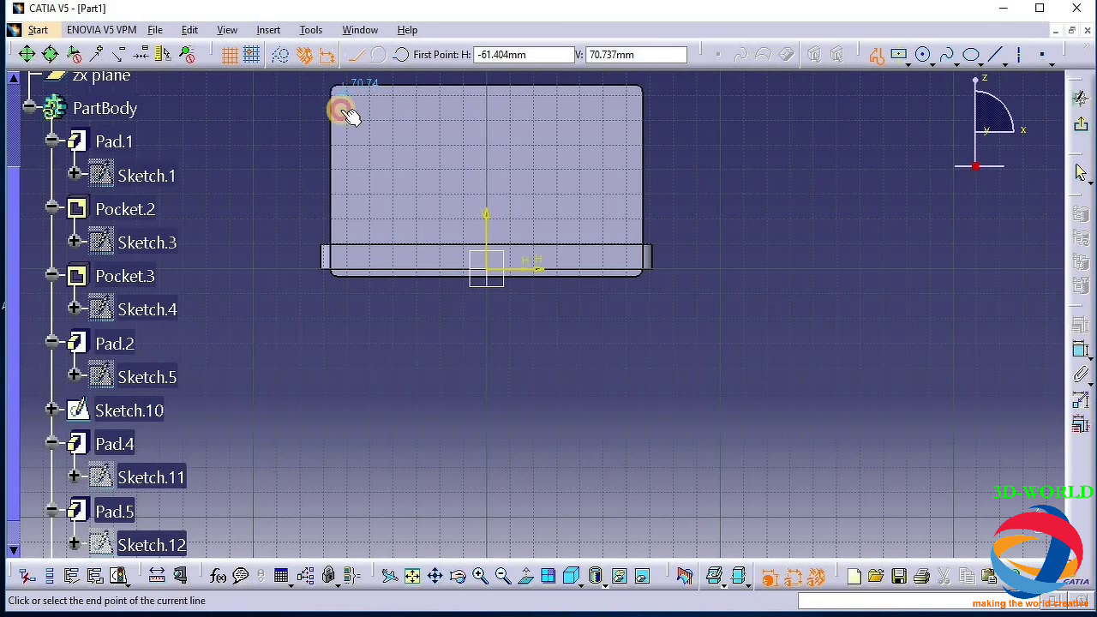
left_click(346, 231)
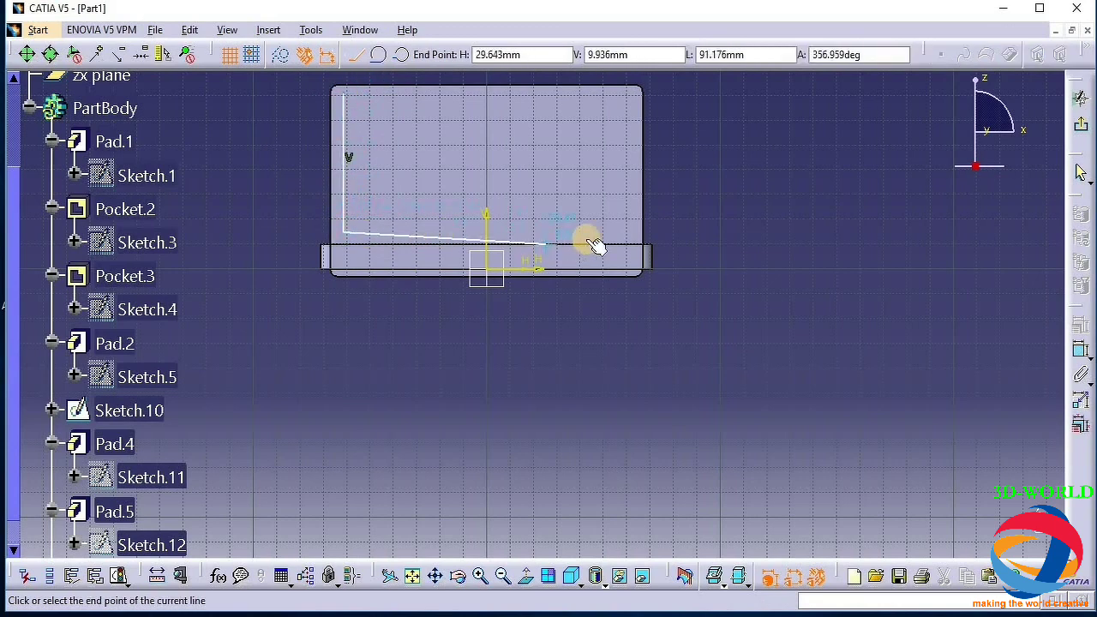
left_click(637, 230)
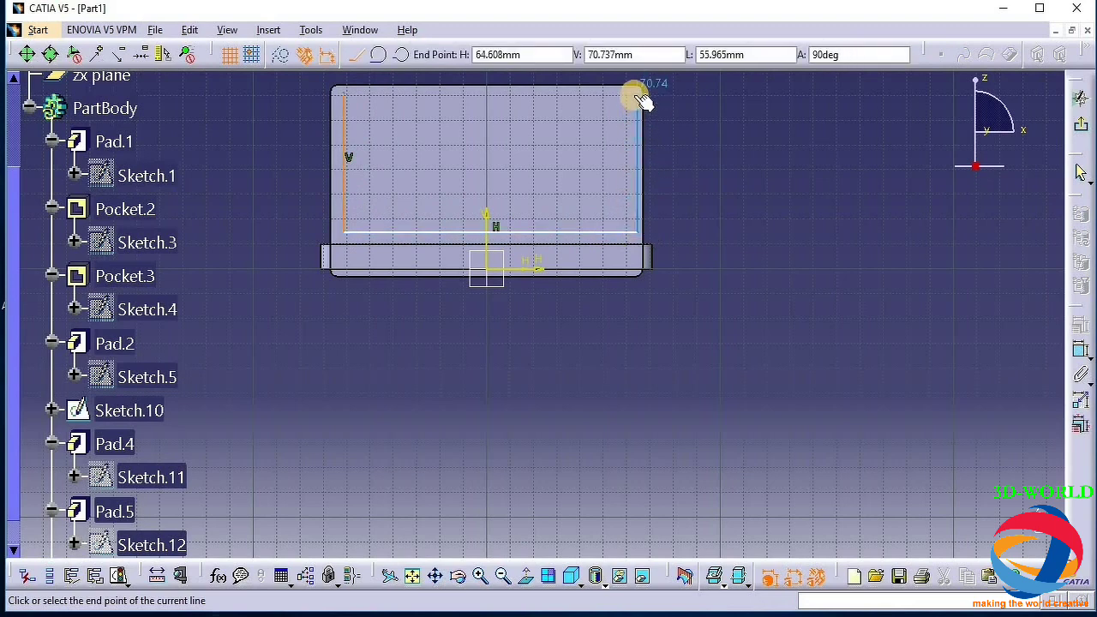
left_click(638, 92)
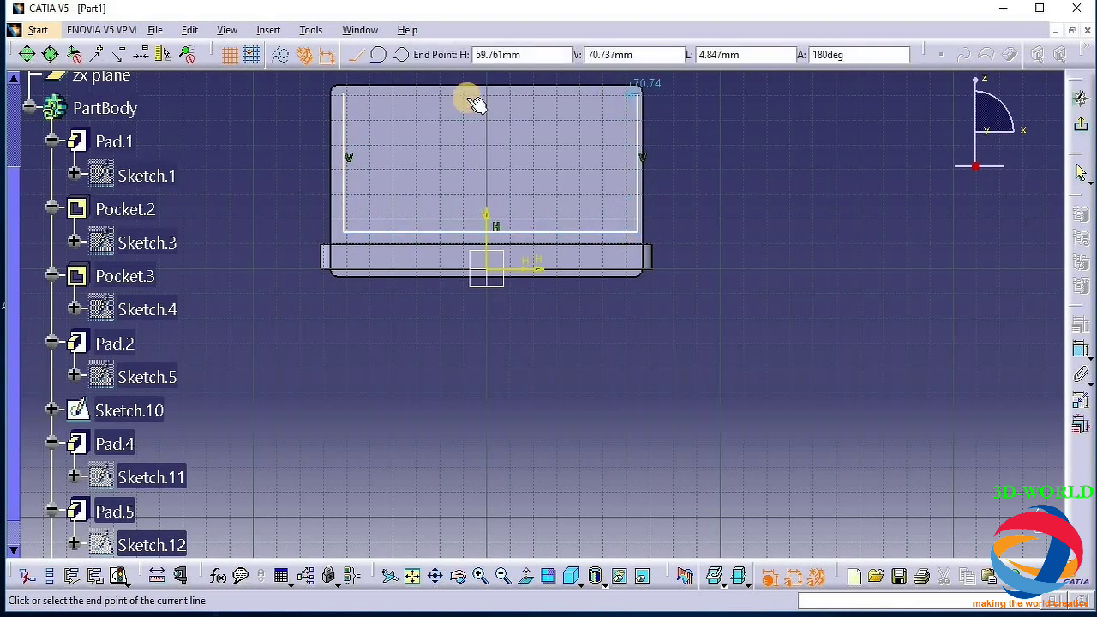
left_click(344, 92)
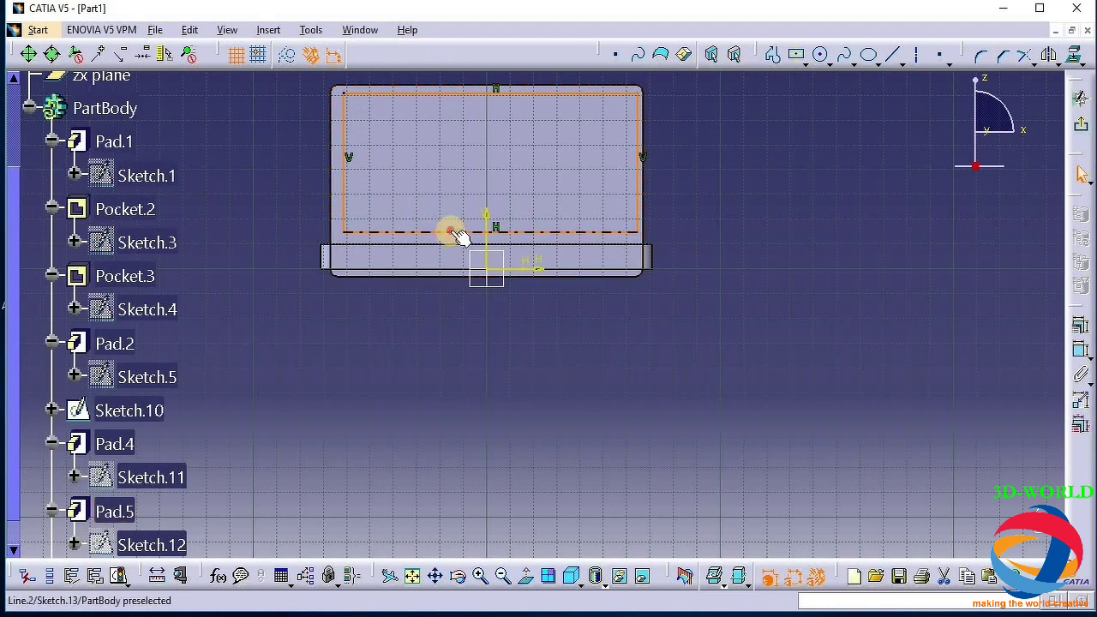
Adjust the rectangle's edges so it sits slightly inside the upright plate's outline, with its lower edge at the base plate's top
left_click_drag(451, 243, 443, 244)
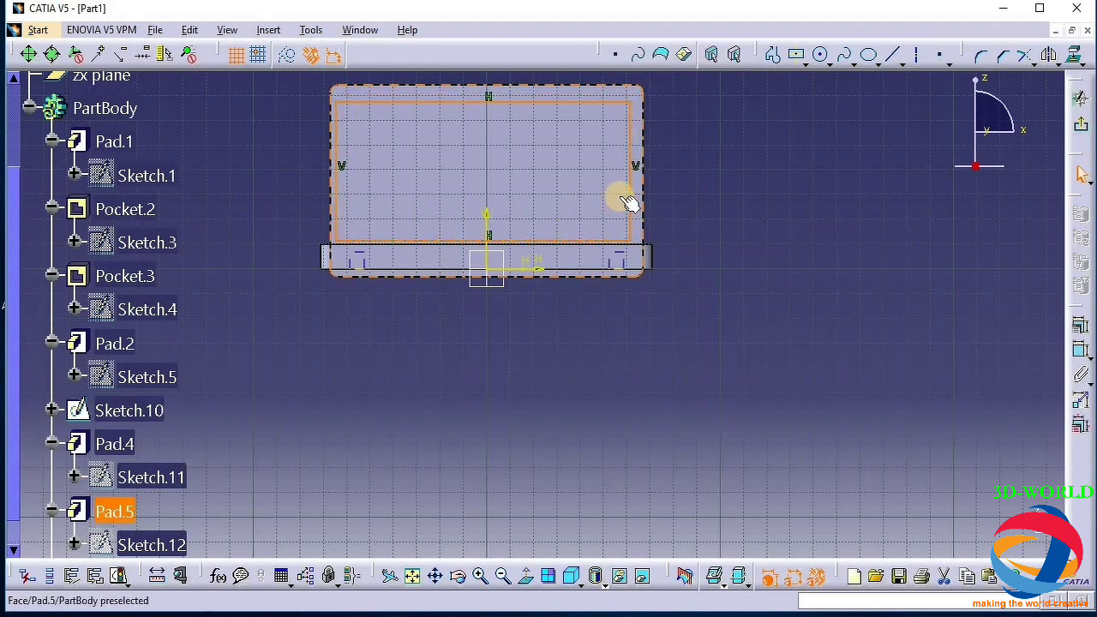
left_click(686, 204)
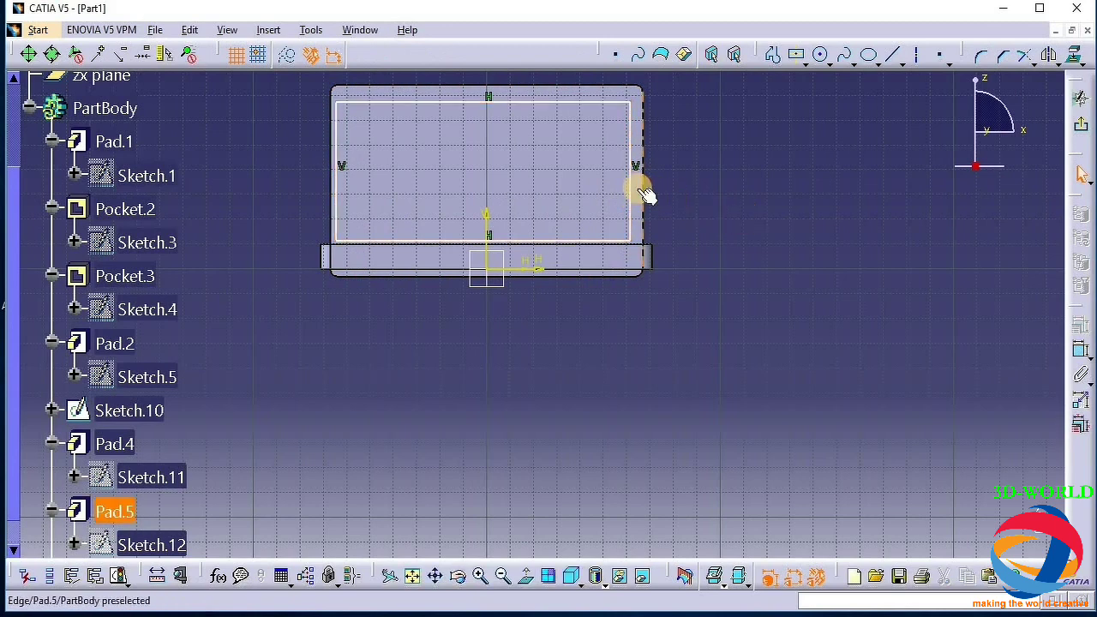
left_click(632, 184)
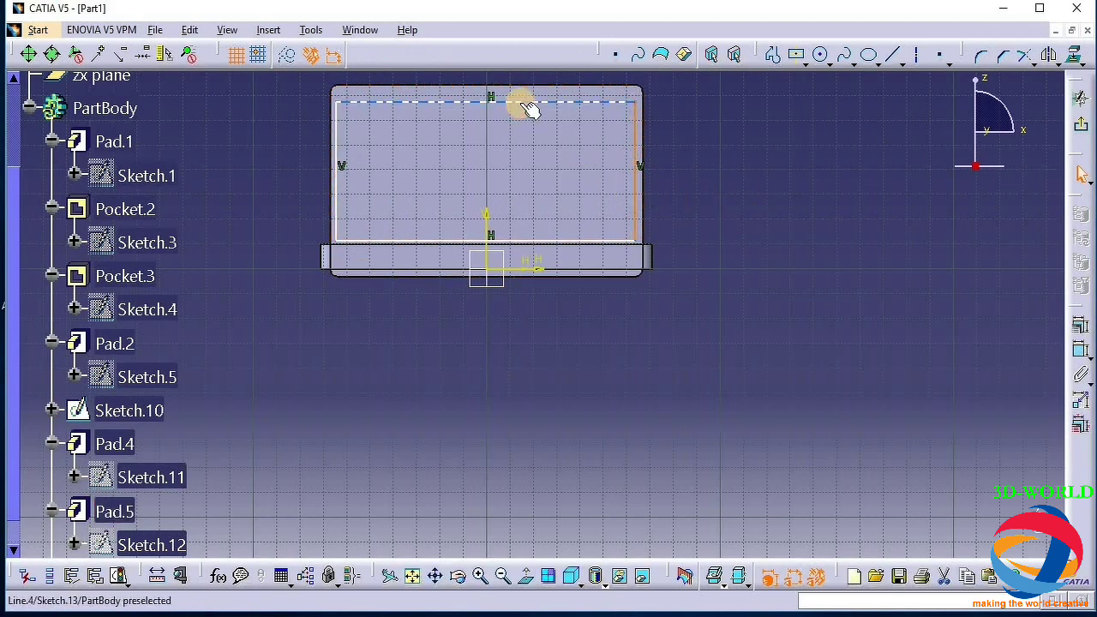
left_click_drag(521, 102, 521, 95)
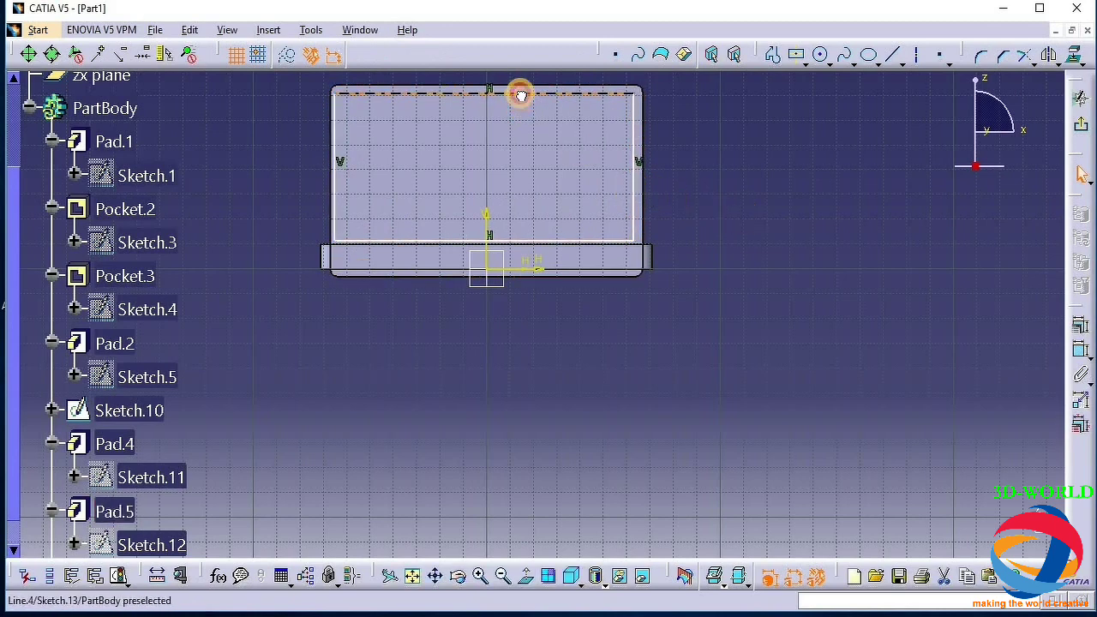
left_click(392, 96)
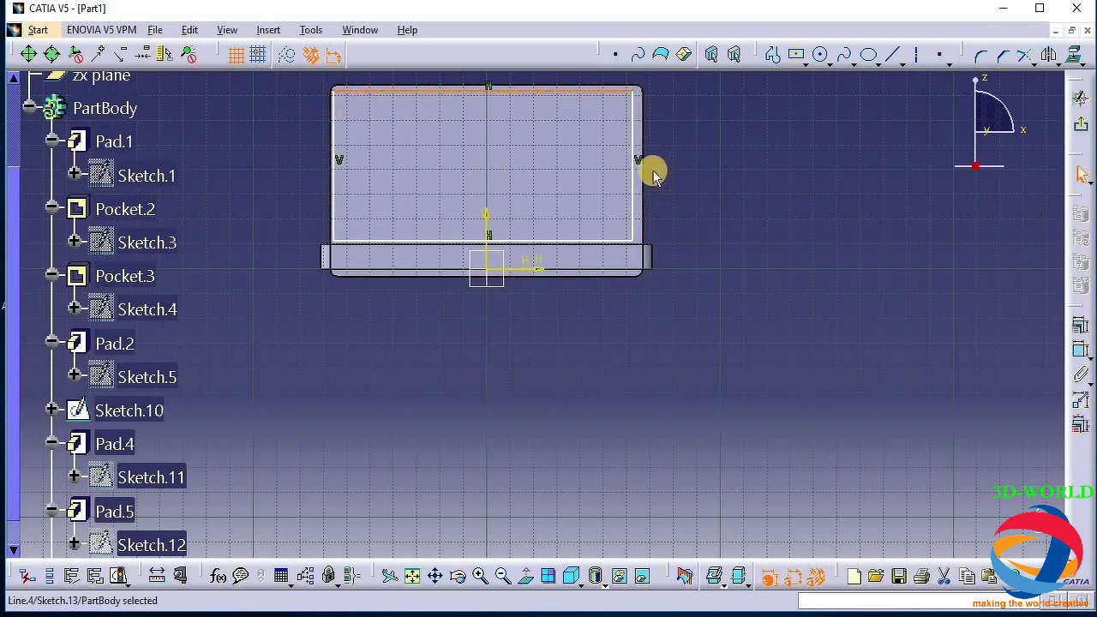
left_click(617, 204)
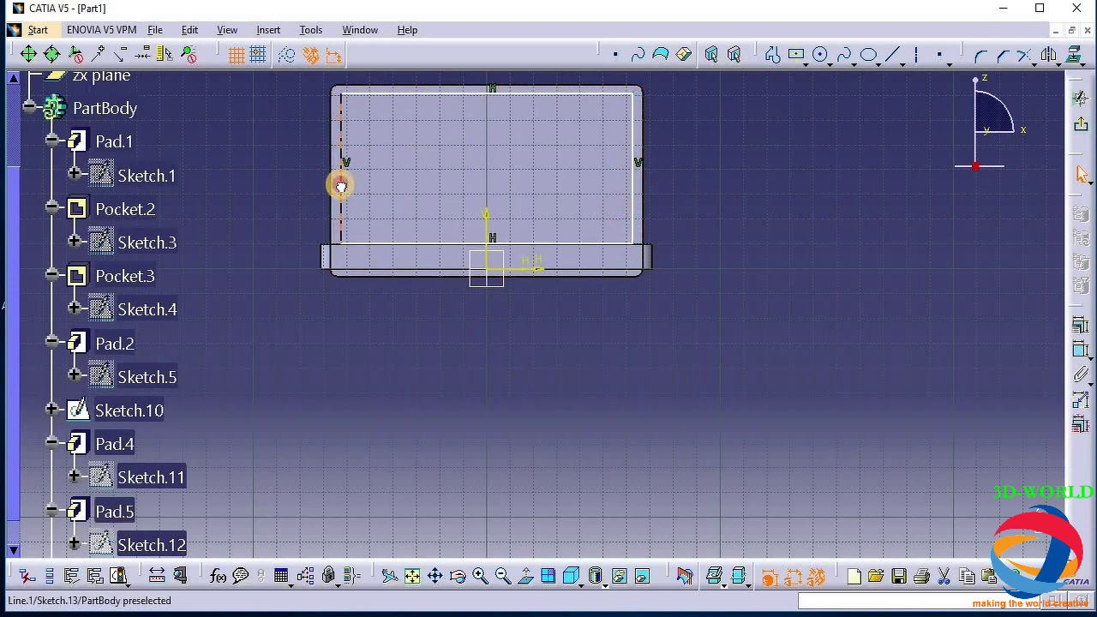
Round the rectangle's two upper corners with a 3 mm radius
left_click(509, 94)
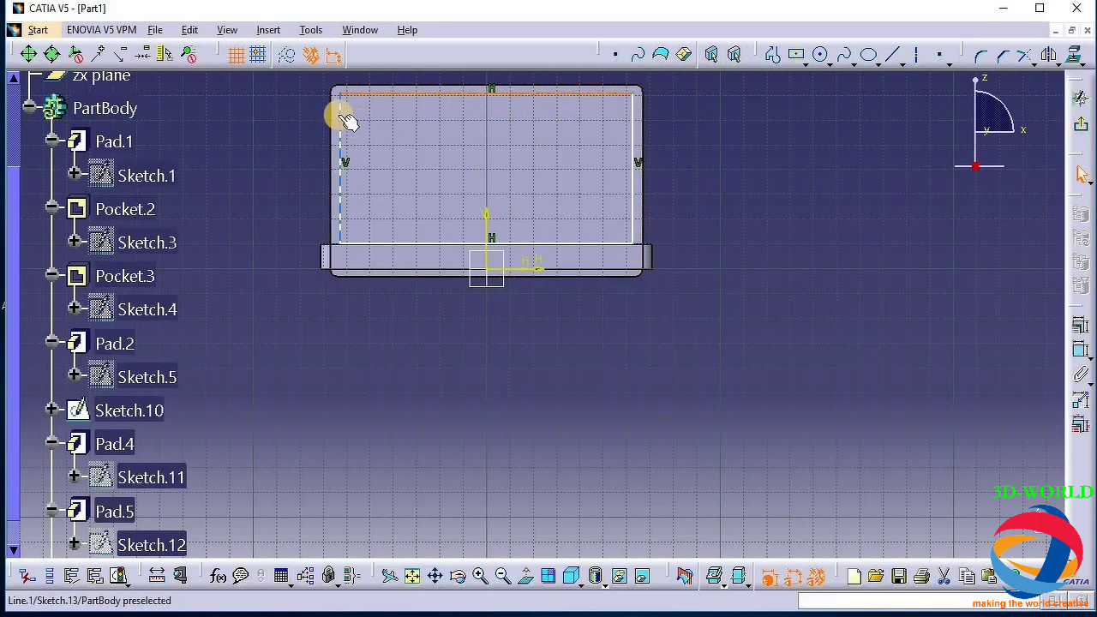
left_click(342, 118, "ctrl")
left_click(981, 55)
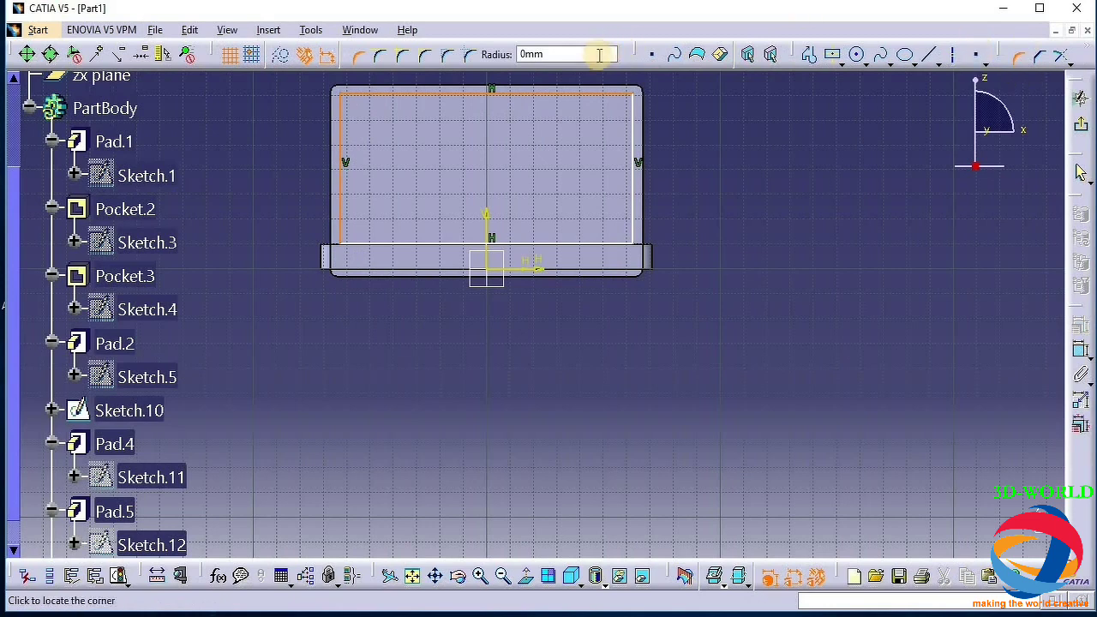
left_click(599, 54)
key("Return")
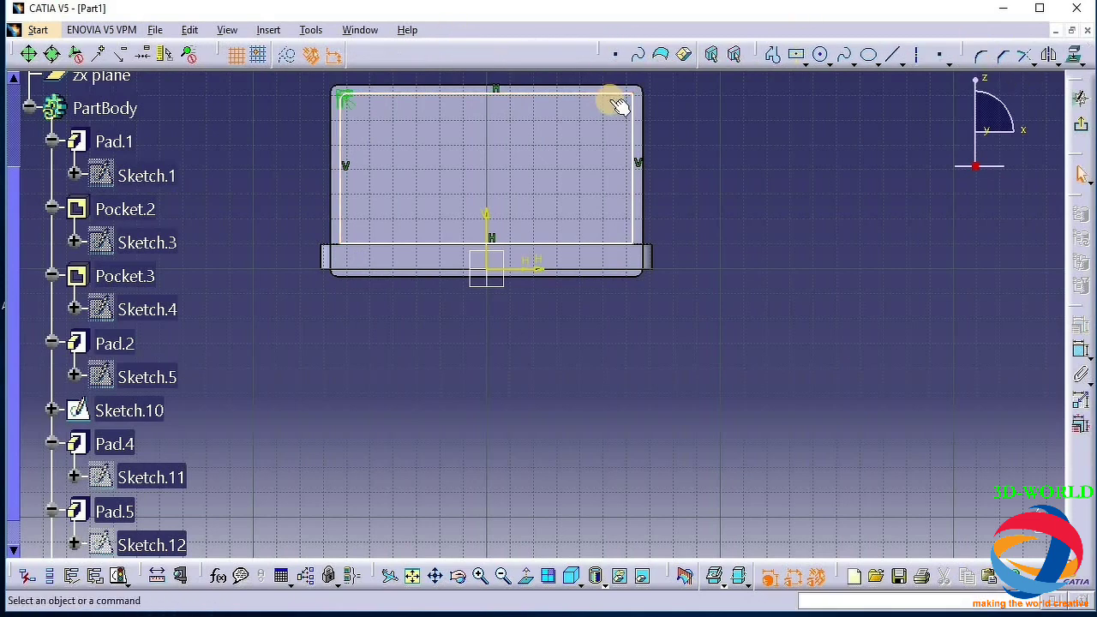
left_click(633, 124, "ctrl")
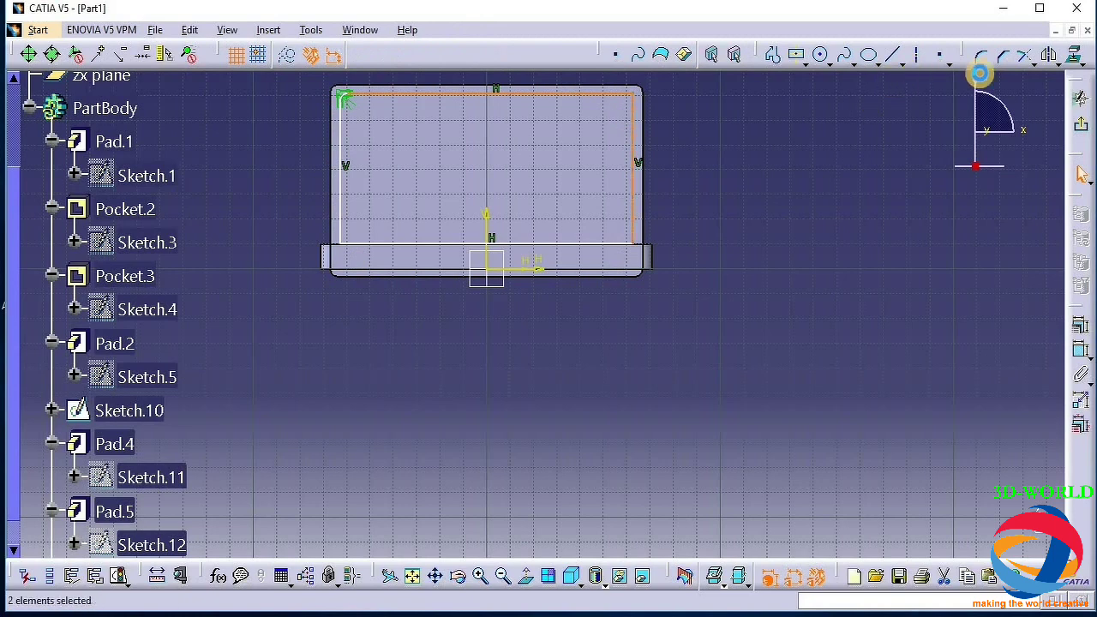
left_click(981, 57)
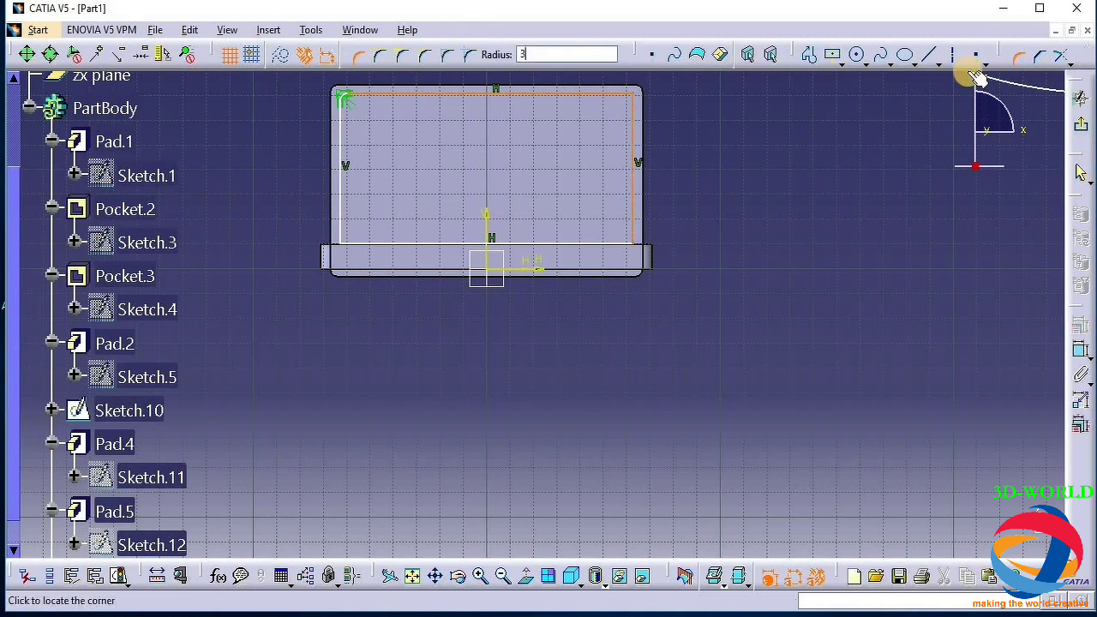
left_click(526, 208)
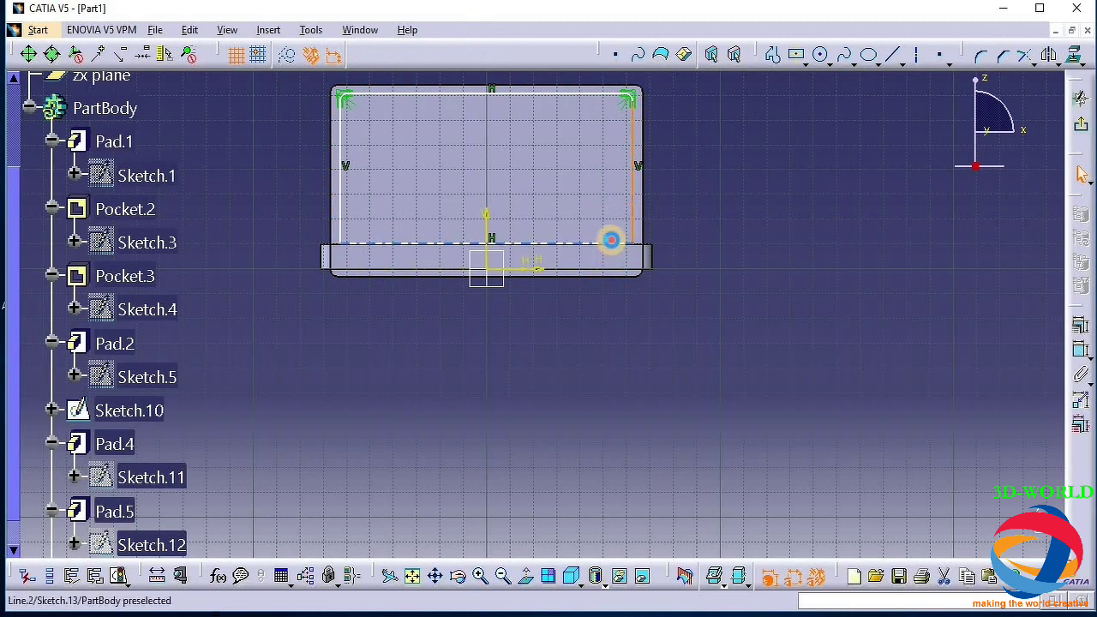
Round the rectangle's two lower corners with a 3 mm radius and exit the sketch
left_click(613, 244, "ctrl")
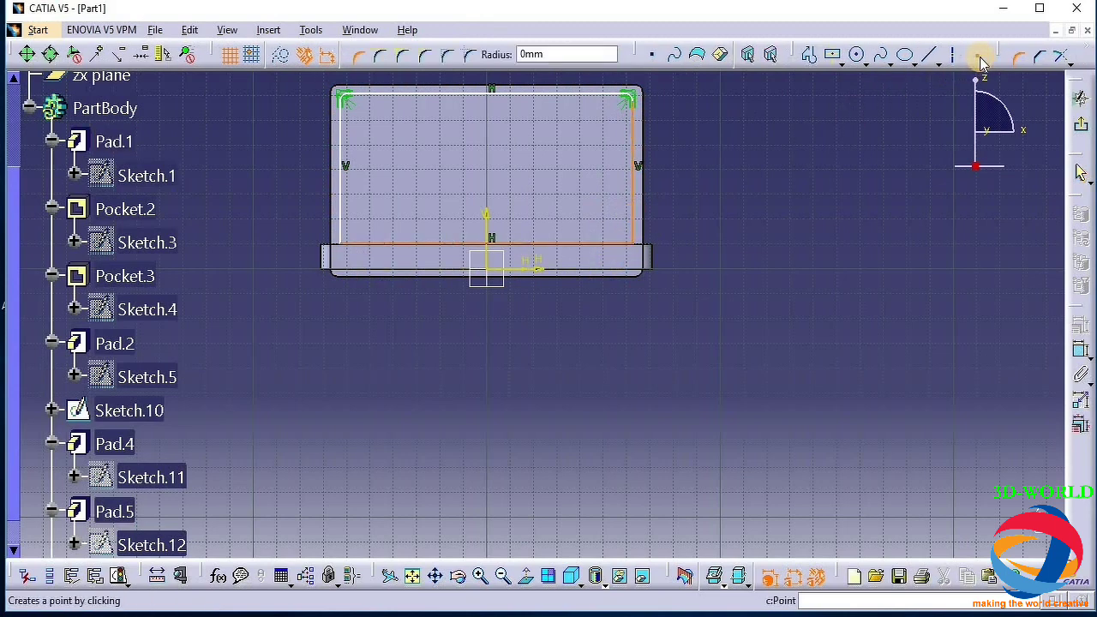
key("Return")
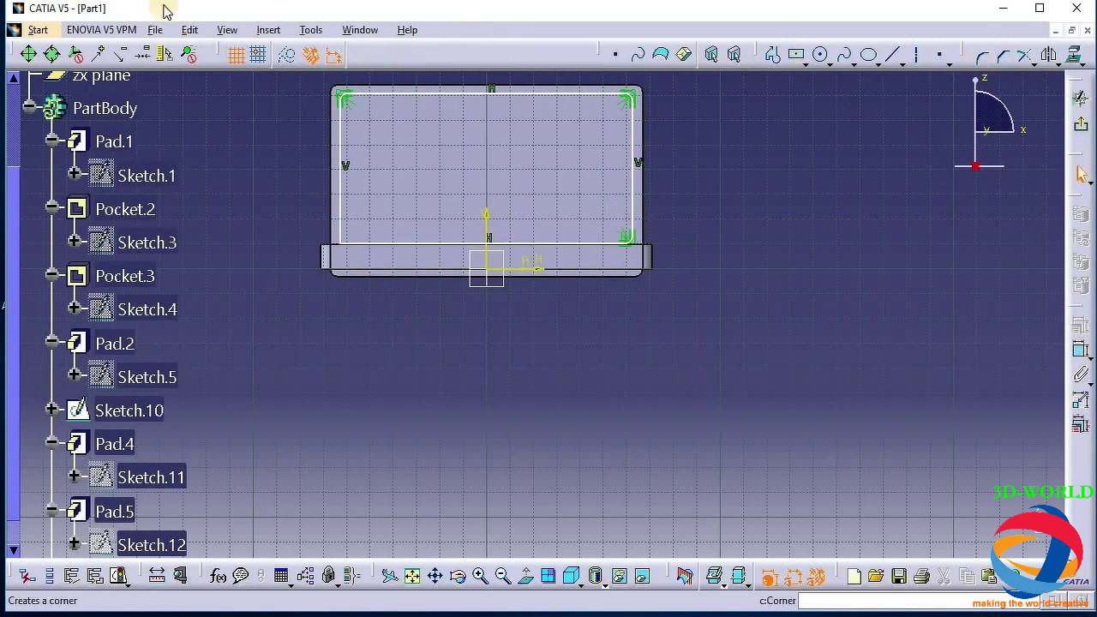
left_click(350, 213)
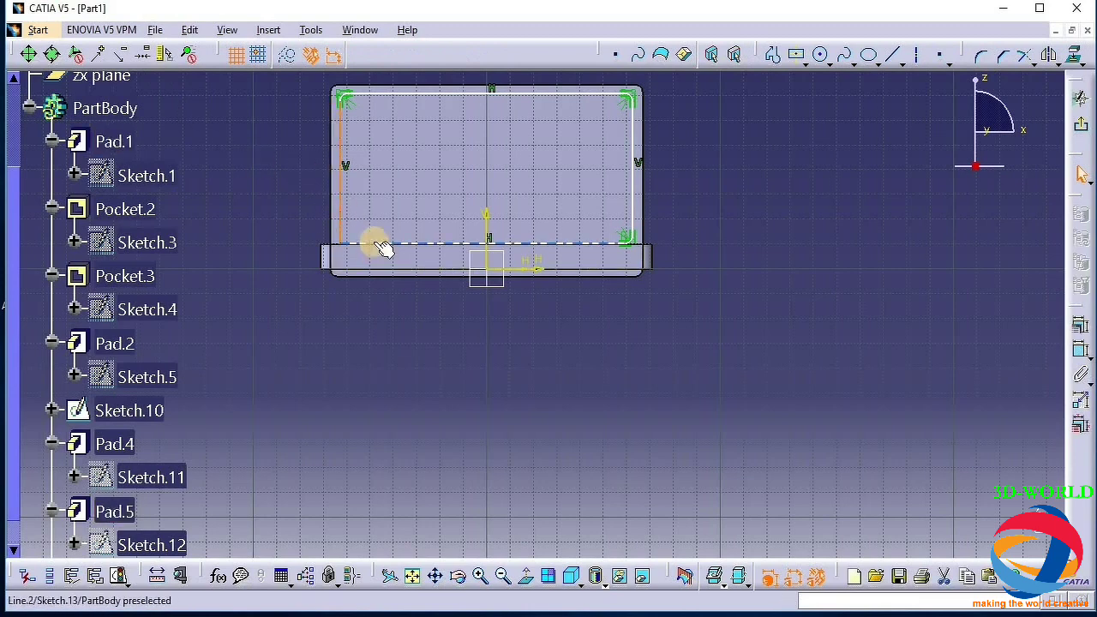
left_click(373, 242, "ctrl")
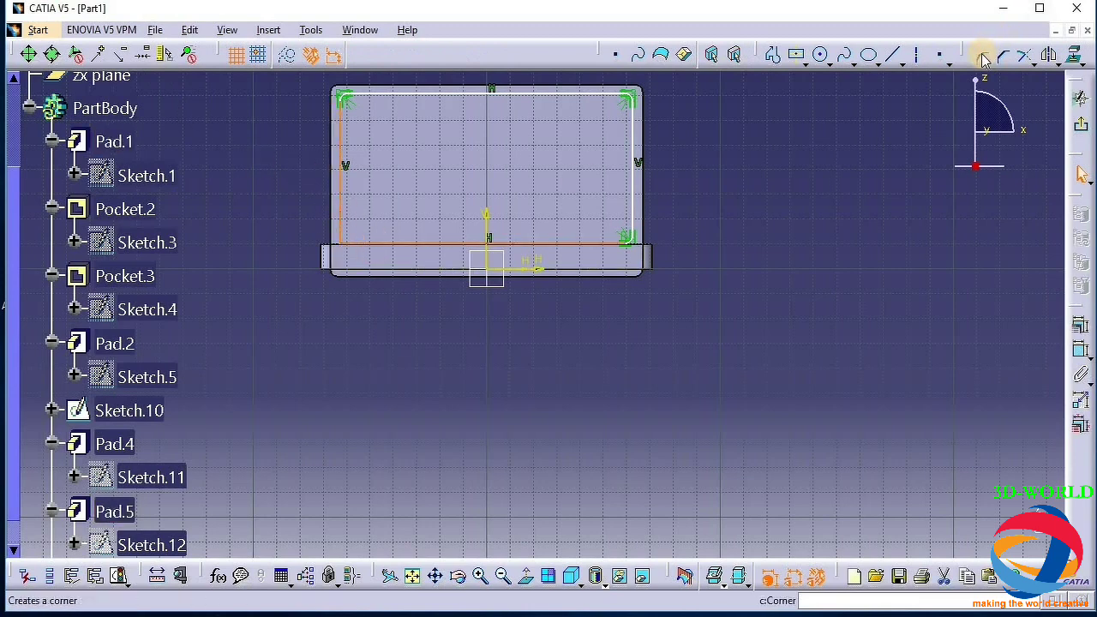
type("3")
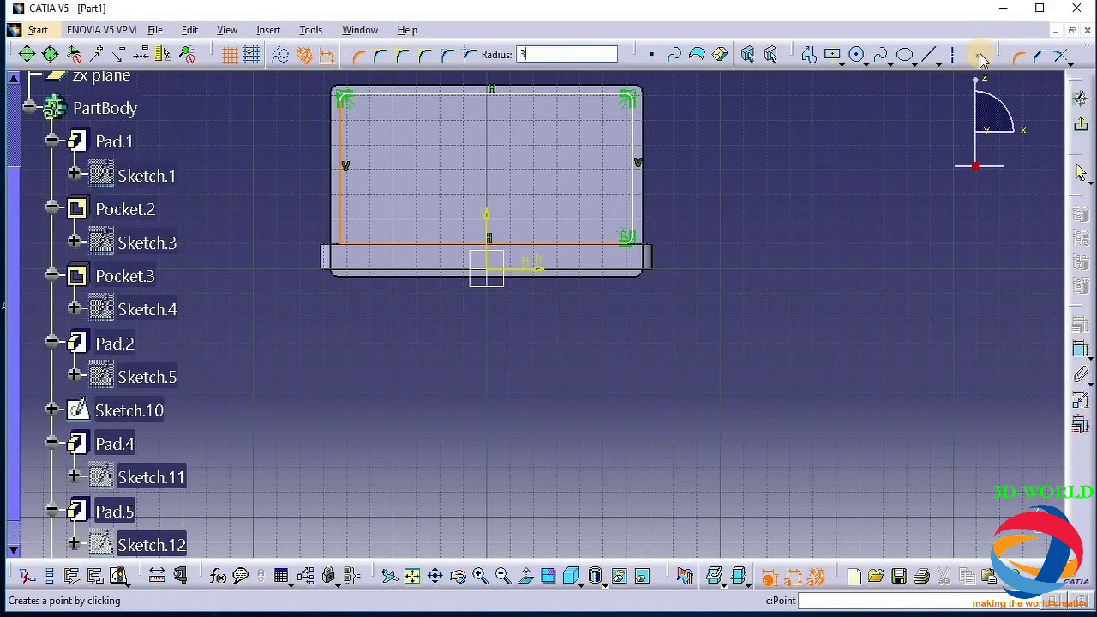
key("Return")
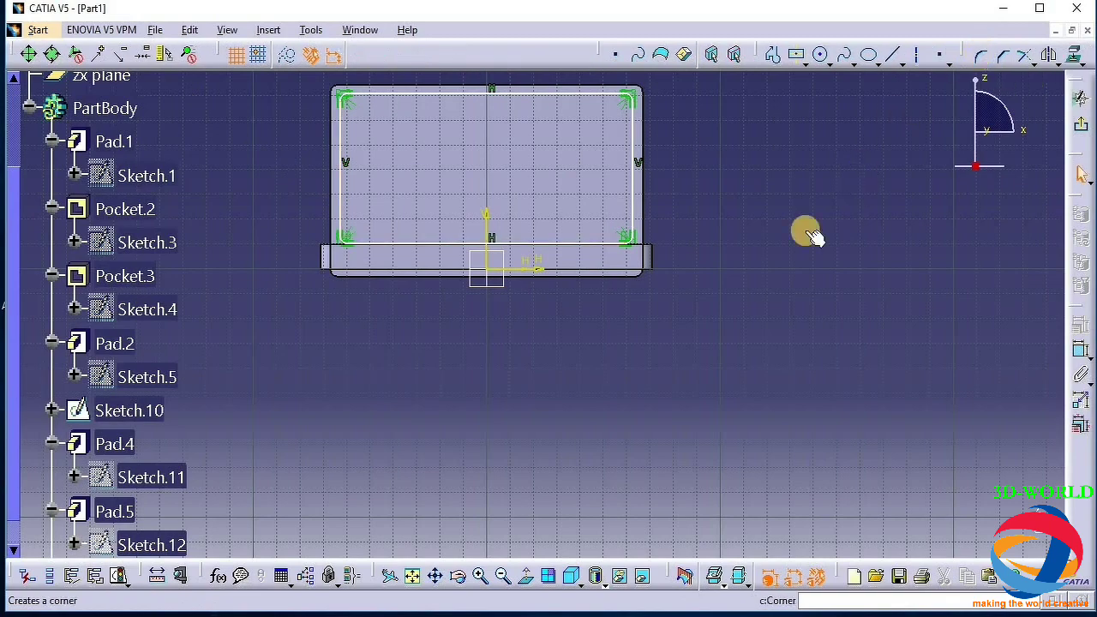
left_click(1071, 126)
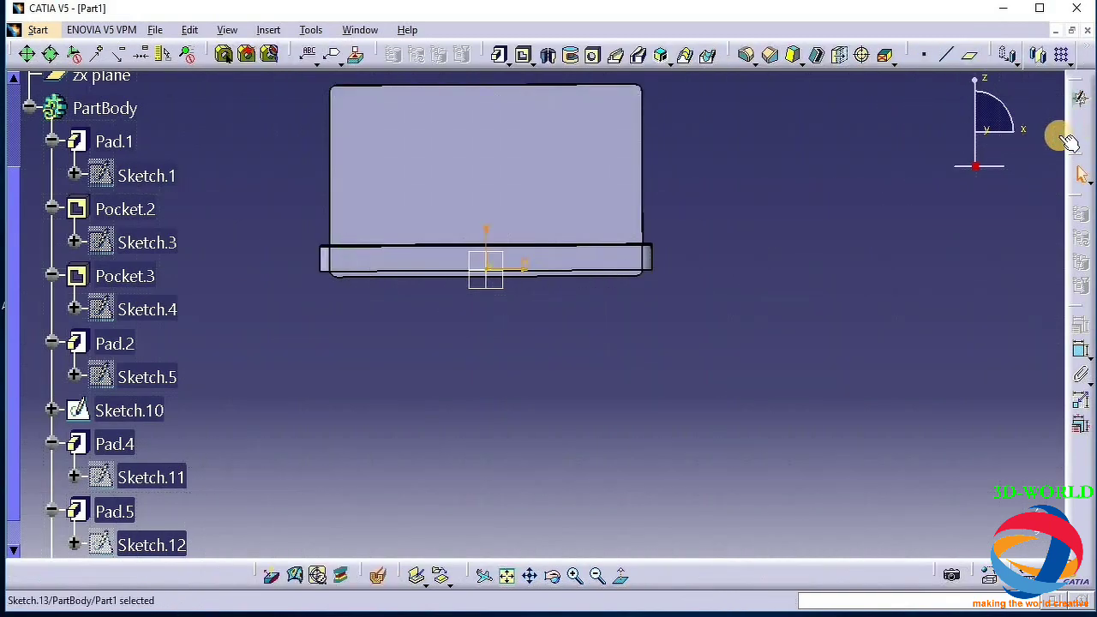
Cut a pocket 5 mm deep into the upright plate from the rounded rectangular sketch, using the Dimension limit type
left_click(522, 56)
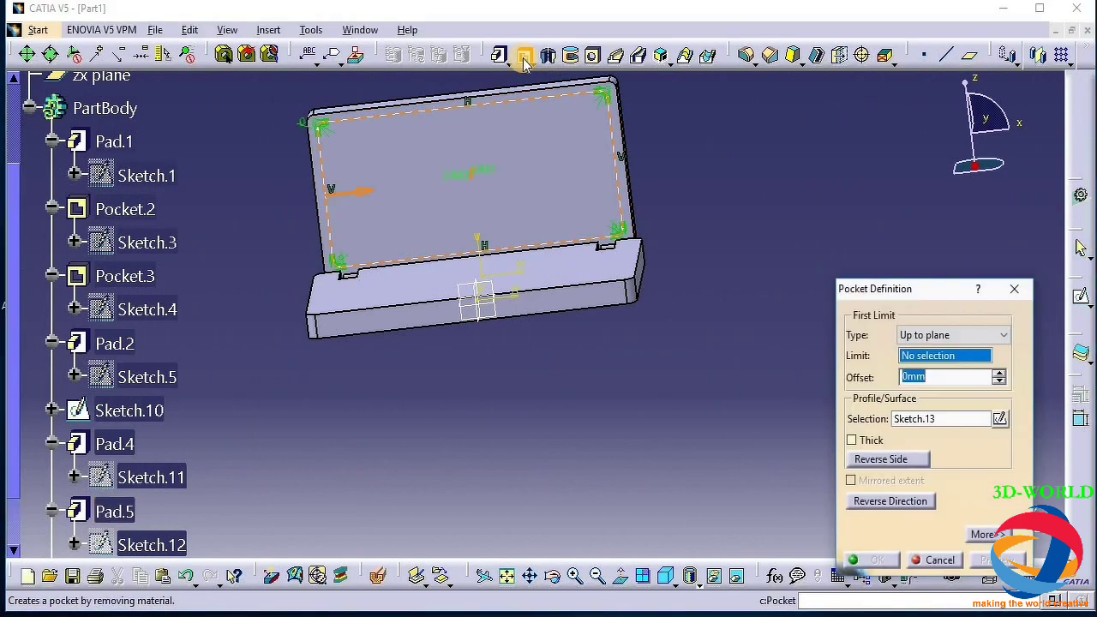
left_click(940, 332)
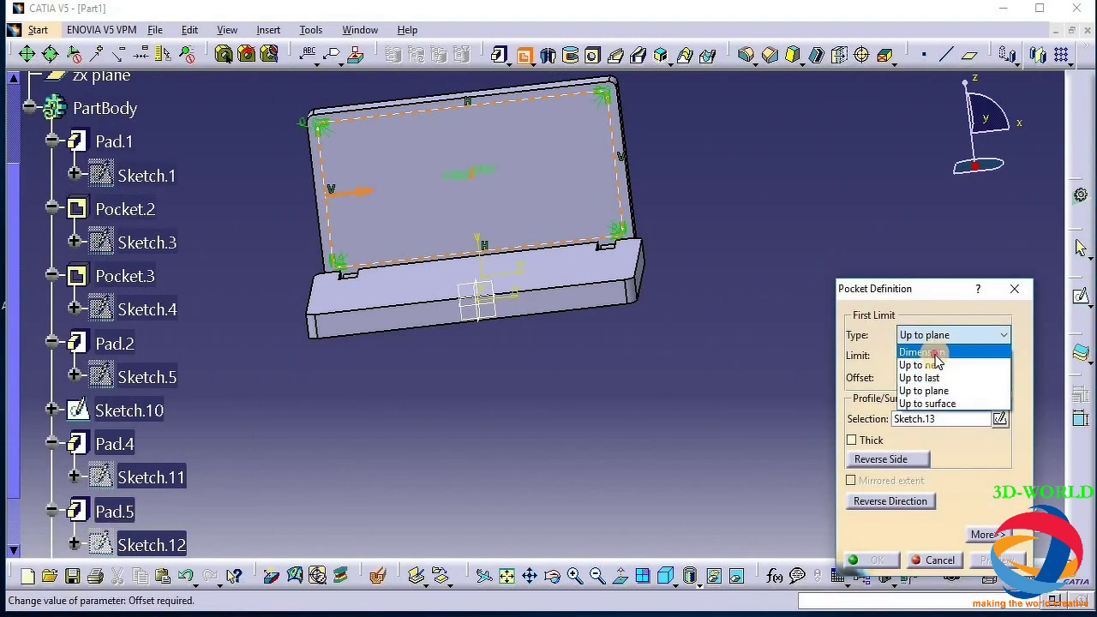
left_click(933, 350)
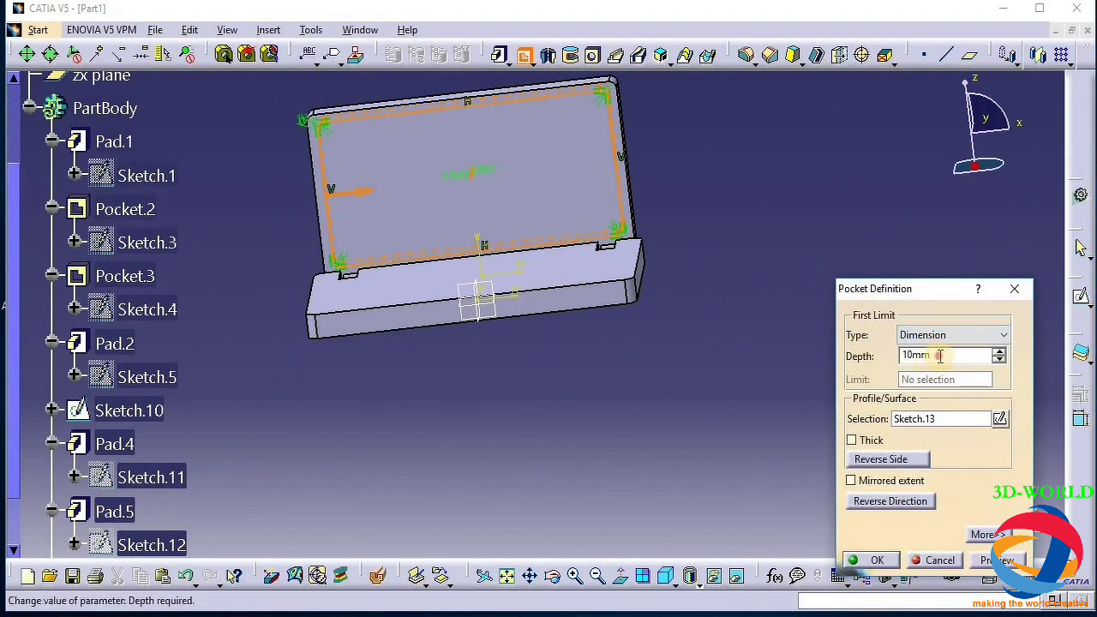
left_click(863, 355)
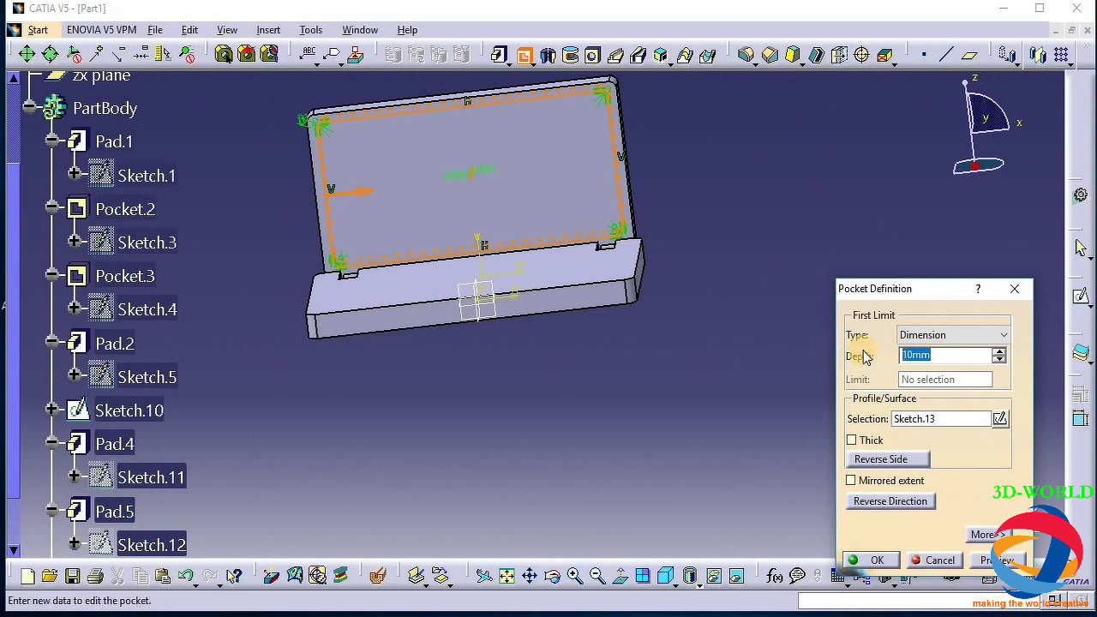
type("5")
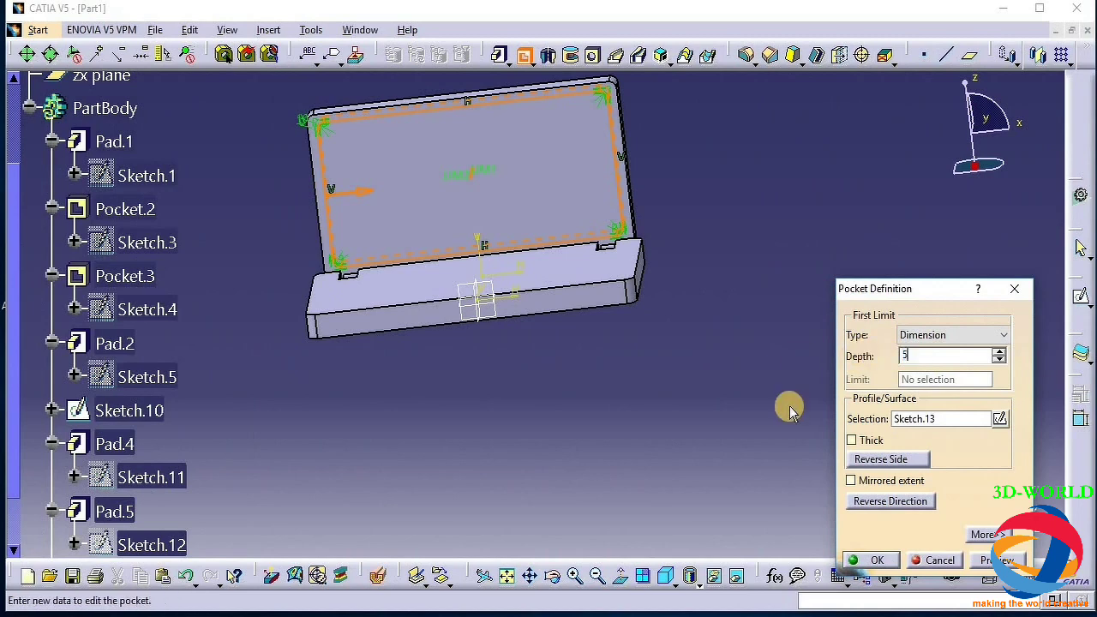
left_click(898, 560)
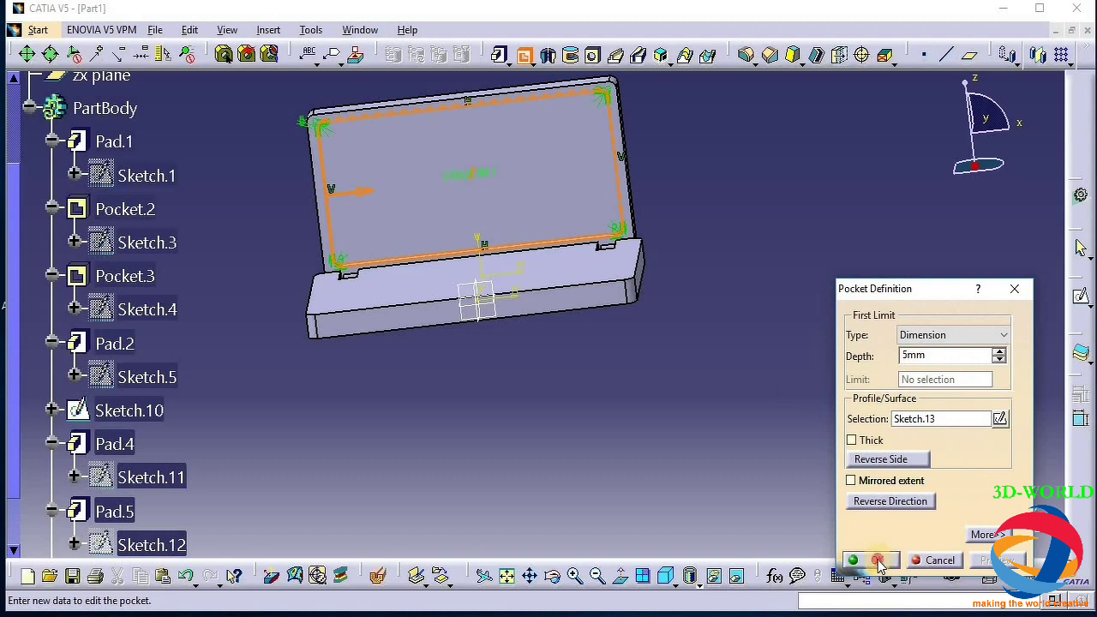
Sketch a small closed square profile on the base plate's top face, just in front of the left hinge, and exit the sketch
left_click(551, 576)
mouse_move(549, 526)
left_mouse_down()
mouse_move(458, 433)
mouse_move(508, 525)
mouse_move(537, 514)
left_mouse_up()
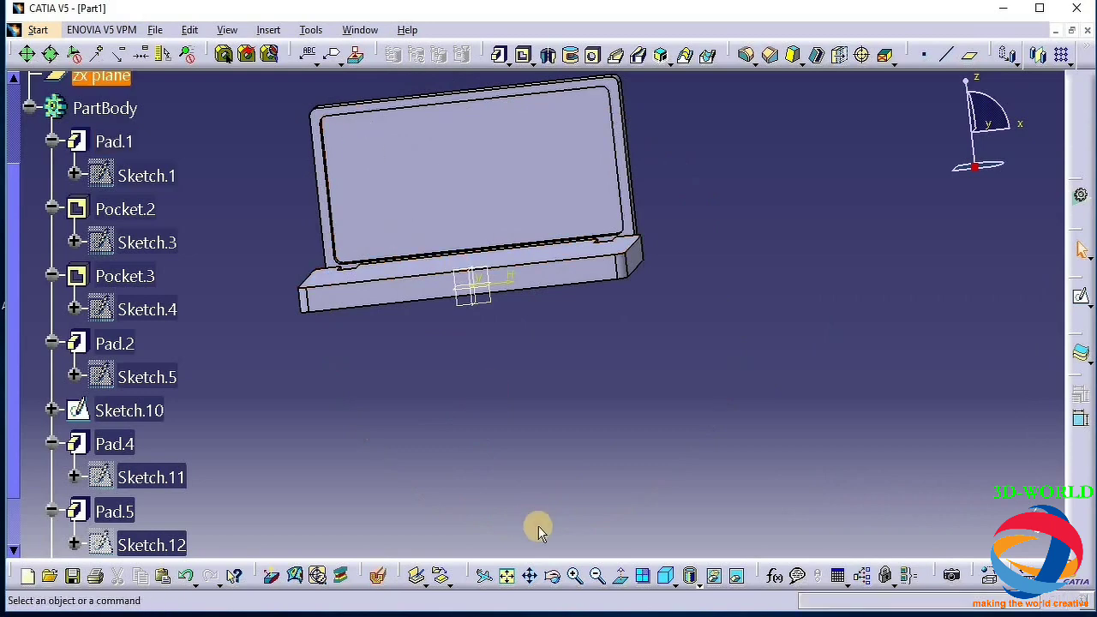
left_click(552, 576)
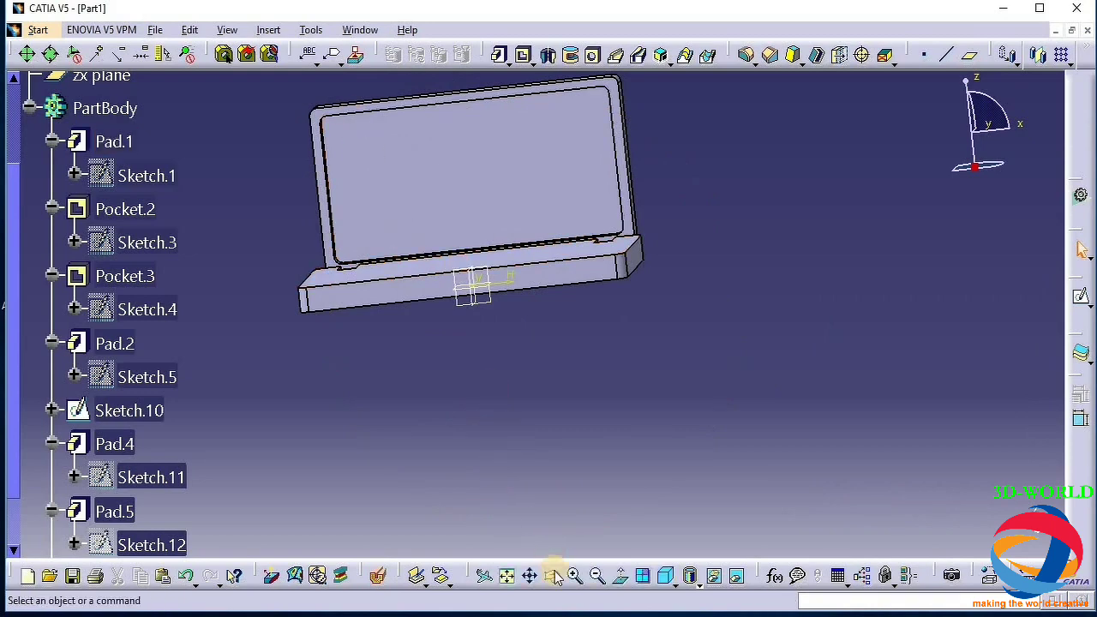
left_click_drag(492, 365, 513, 478)
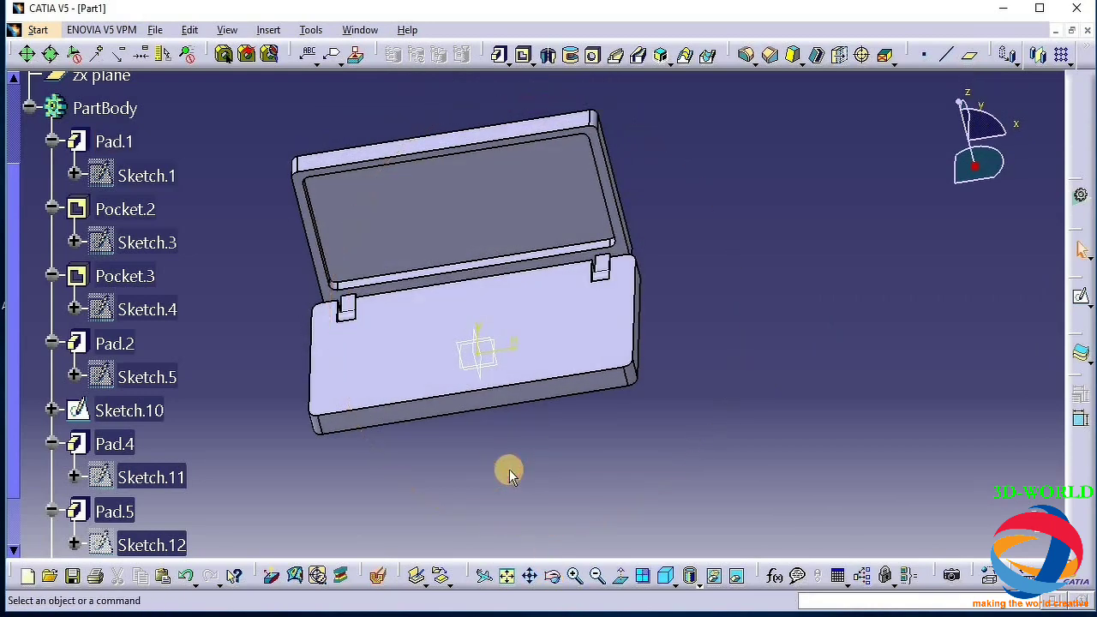
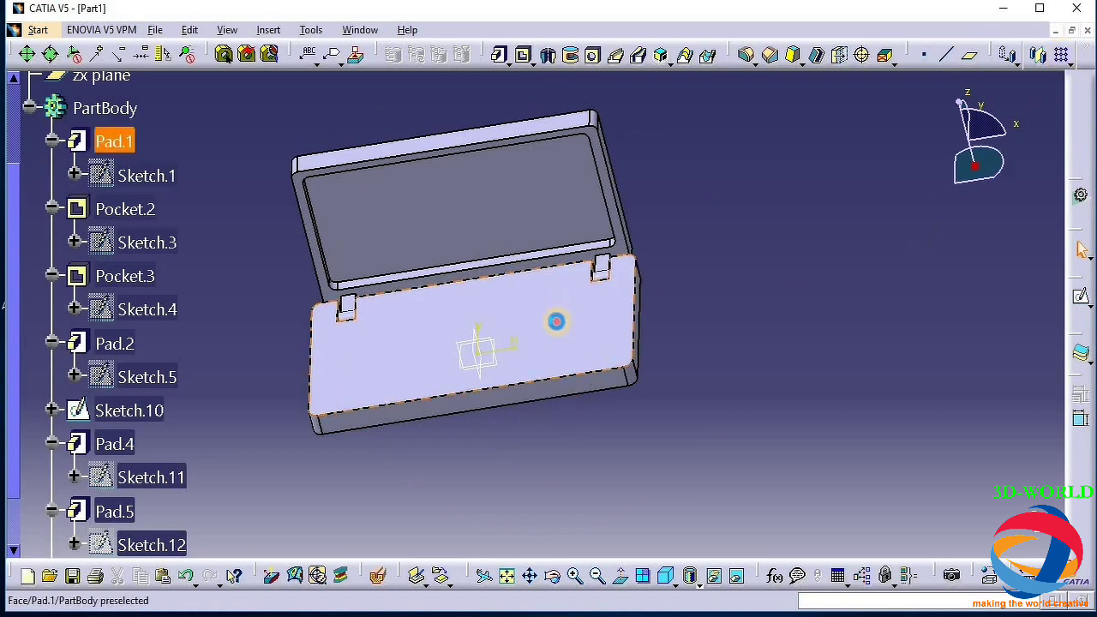
left_click(557, 321)
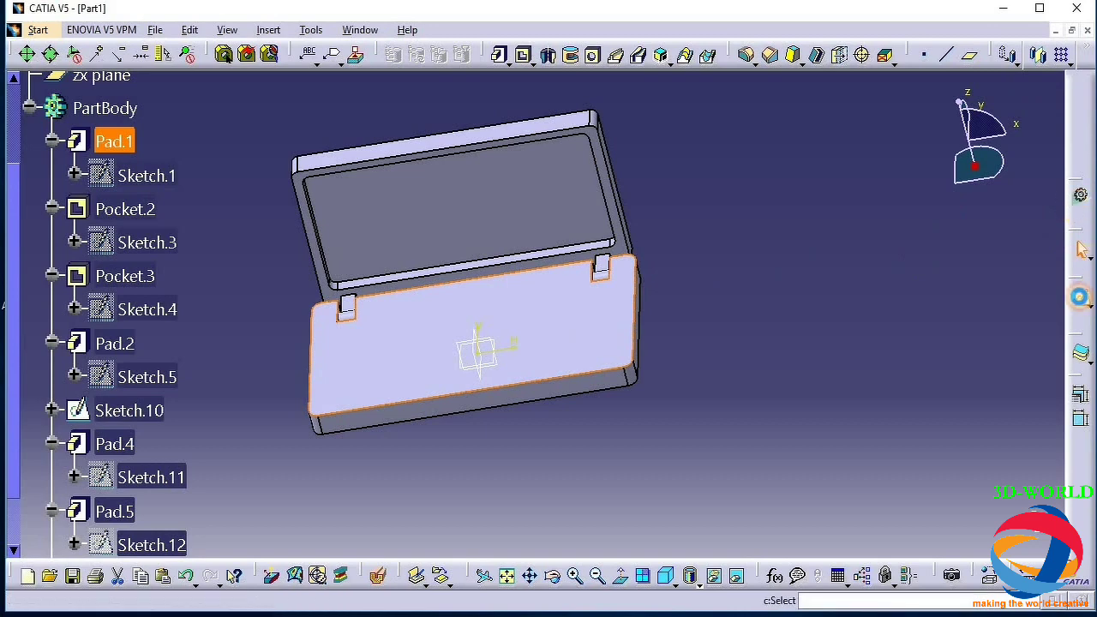
left_click(1079, 297)
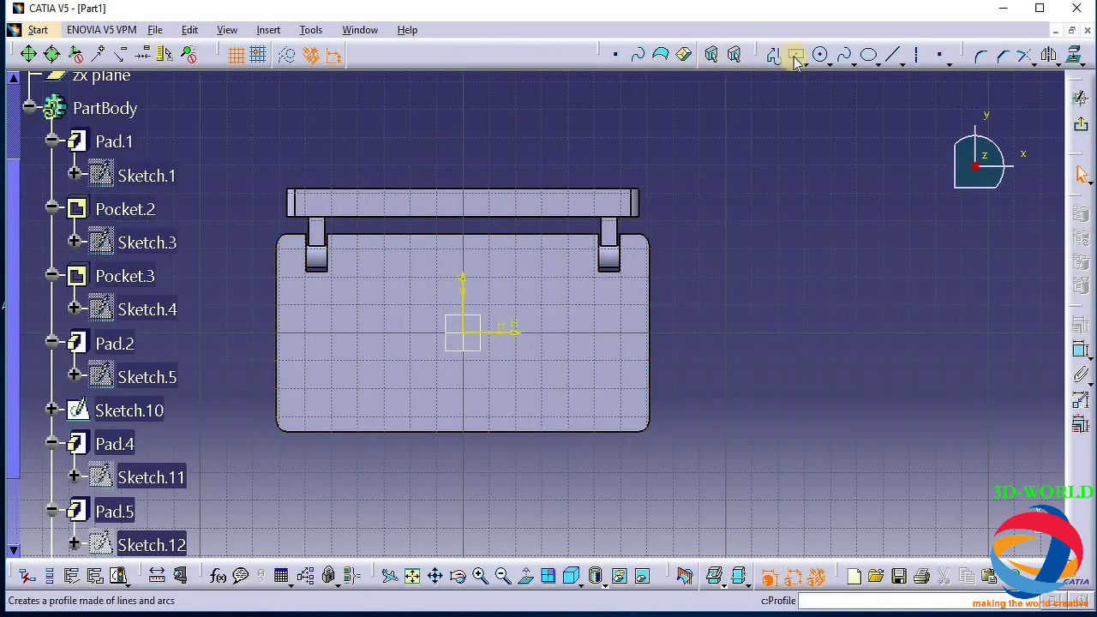
left_click(773, 55)
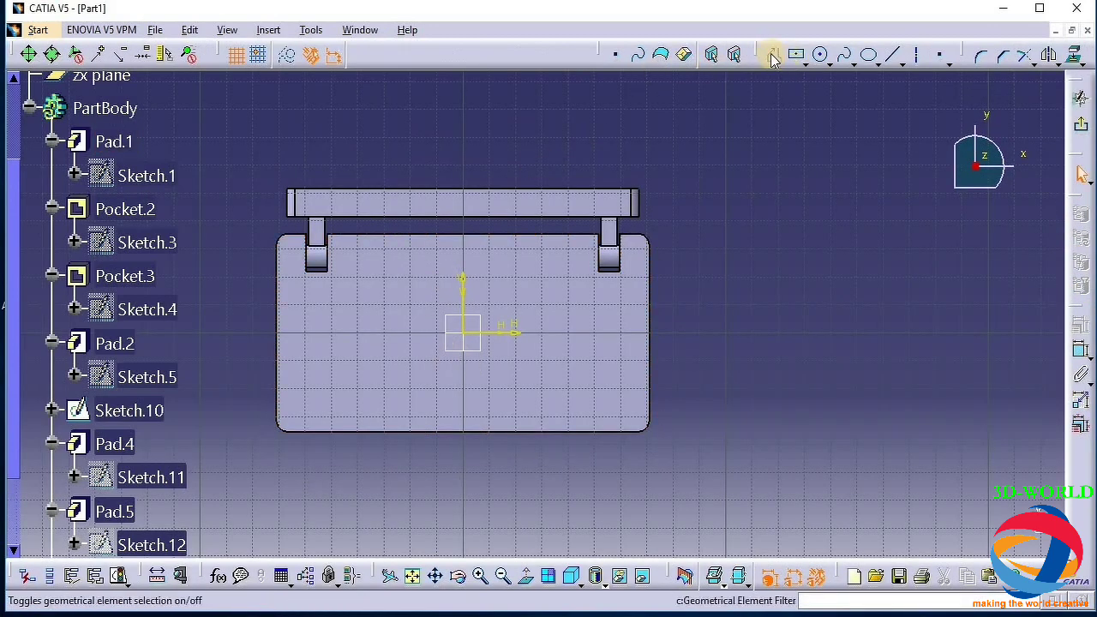
left_click(307, 297)
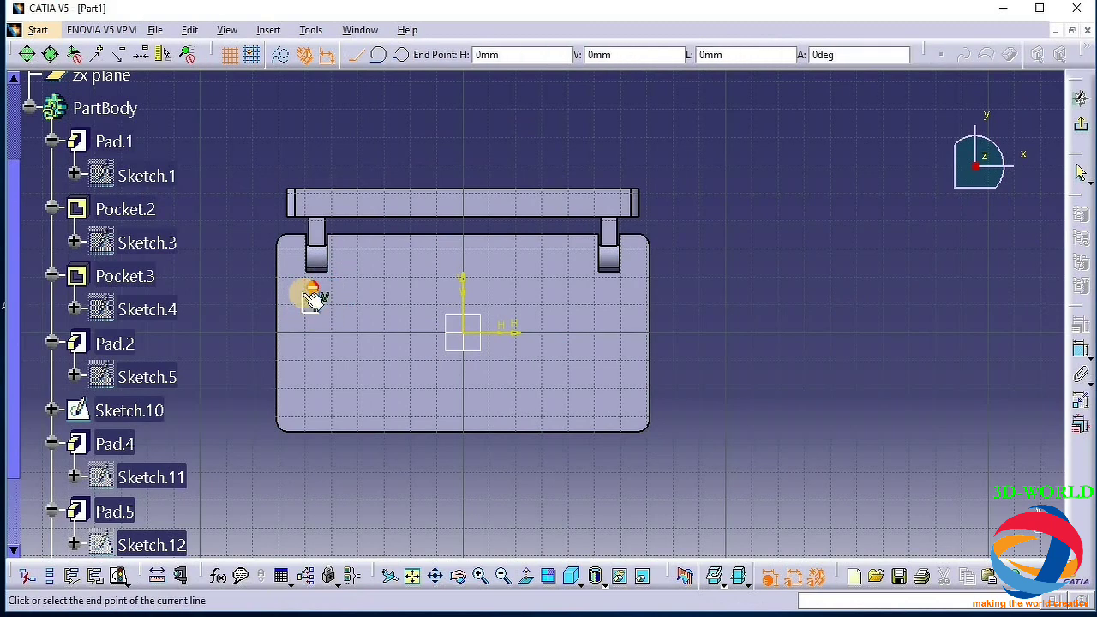
key("Escape")
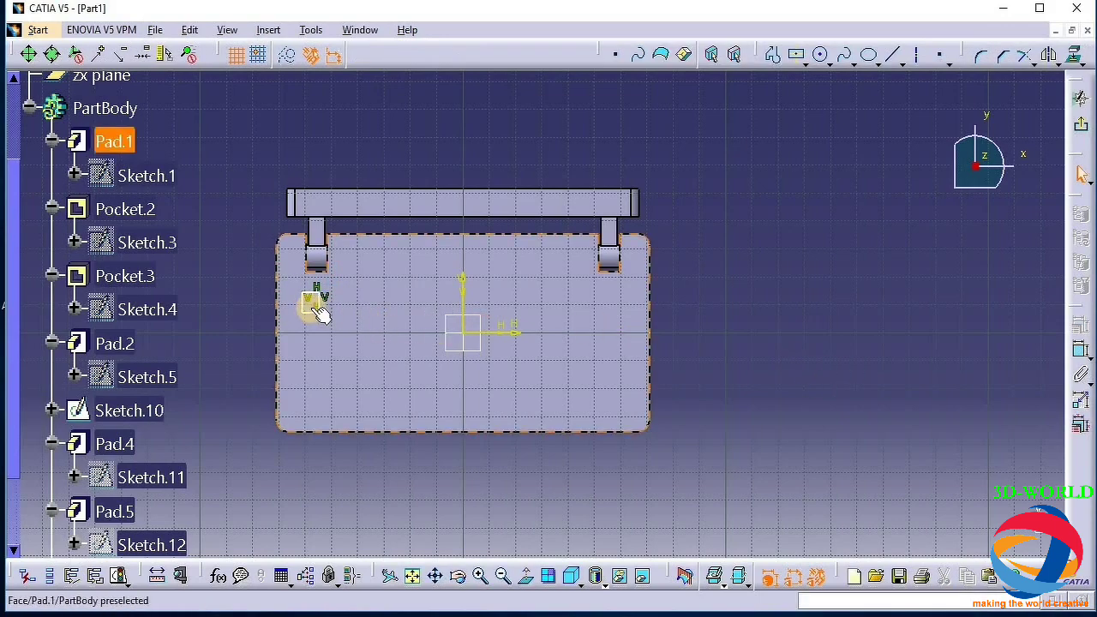
left_click(1081, 130)
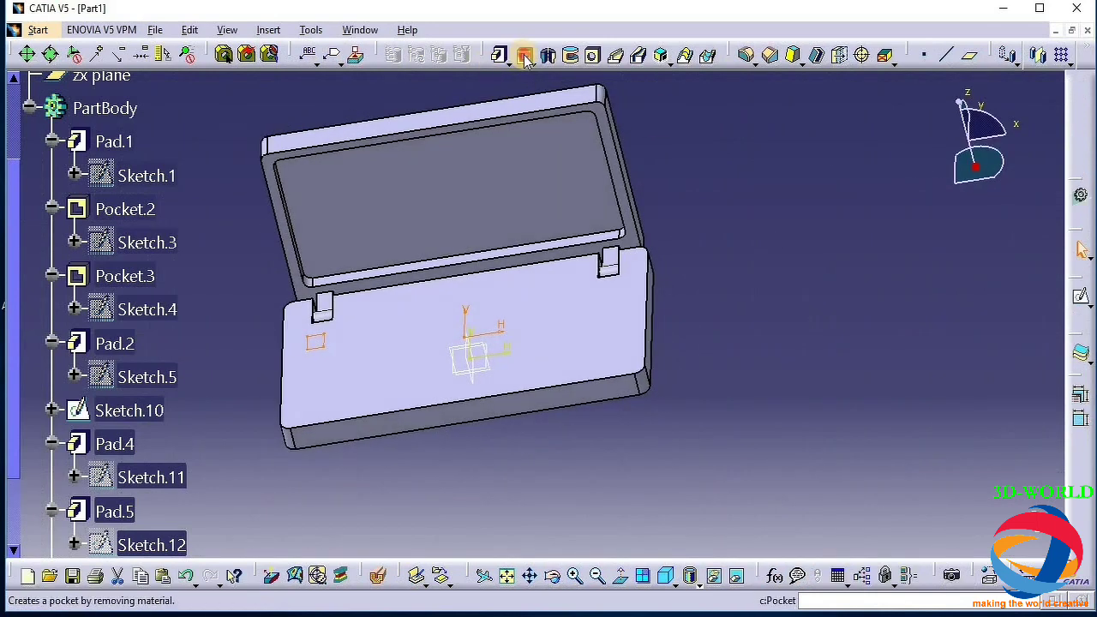
Pad the small square key sketch on the base by 5 mm
left_click(524, 55)
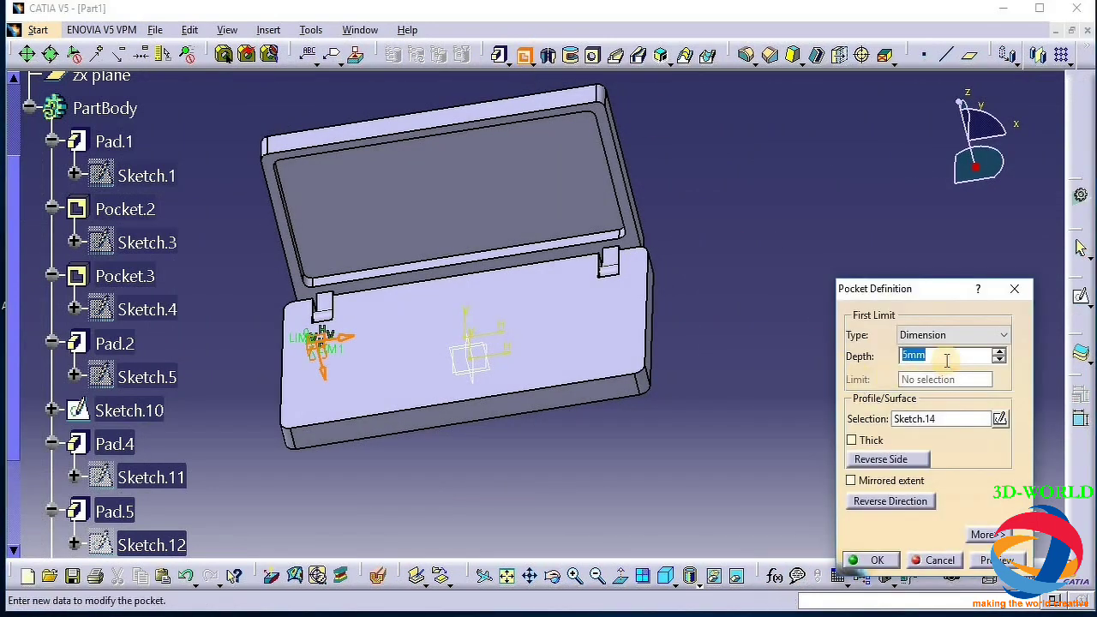
left_click(533, 175)
left_click(498, 55)
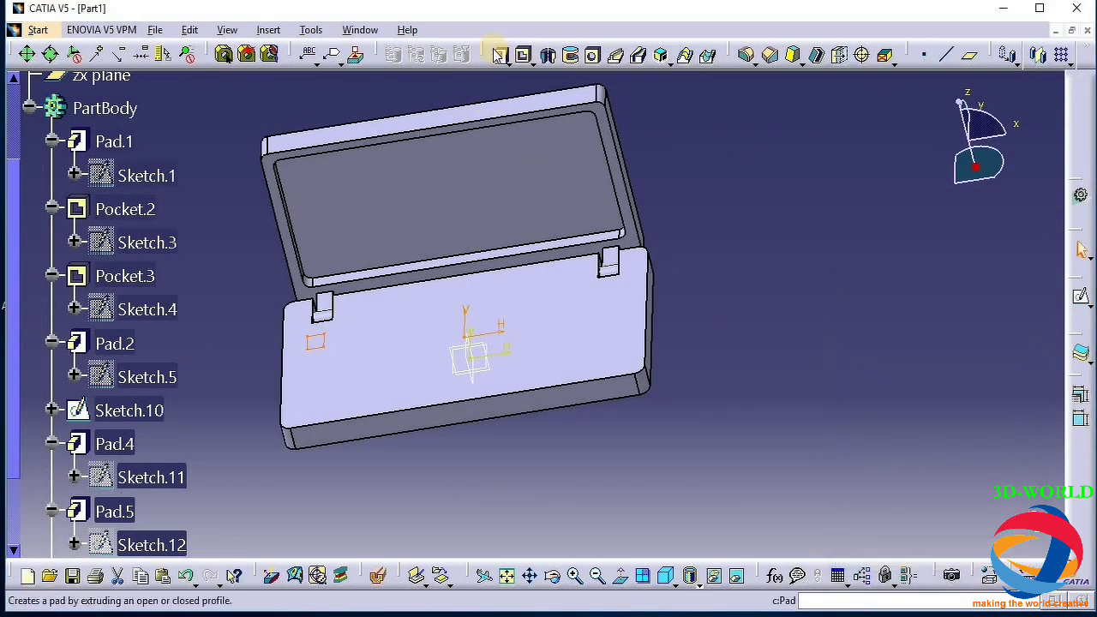
left_click(500, 55)
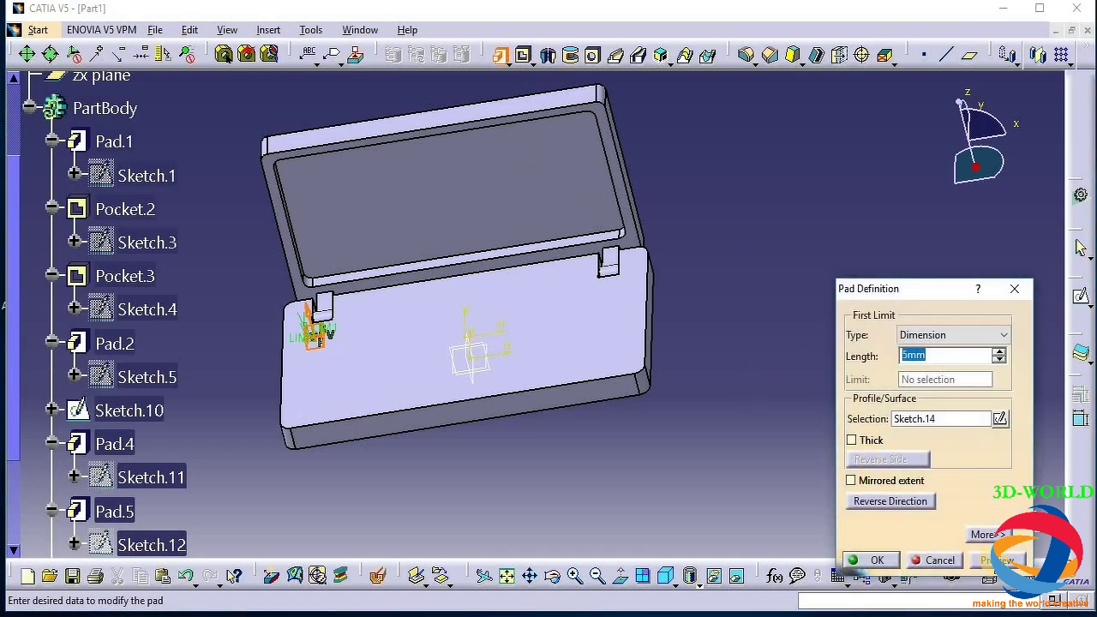
left_click(870, 559)
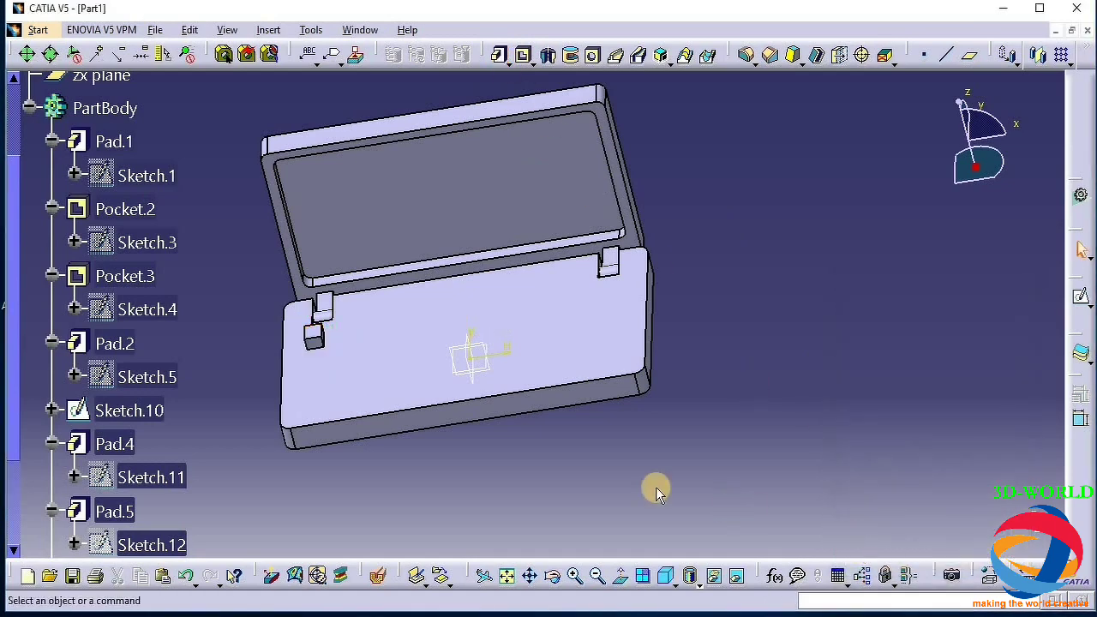
Set the small square key pad's length to 2.5 mm and select the pad
left_click(13, 549)
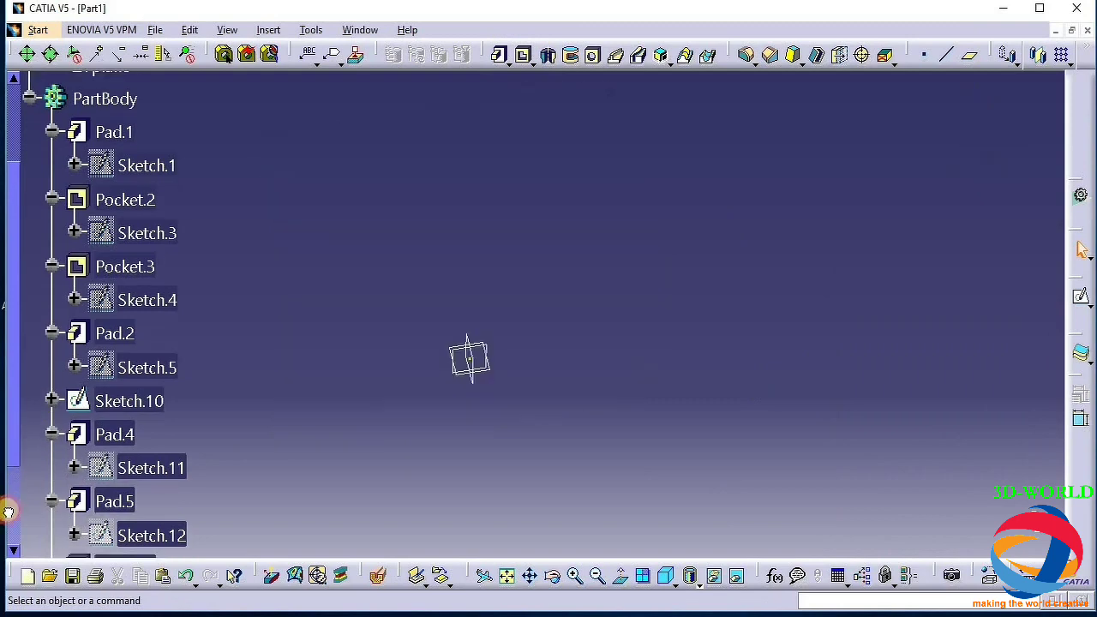
double_click(112, 510)
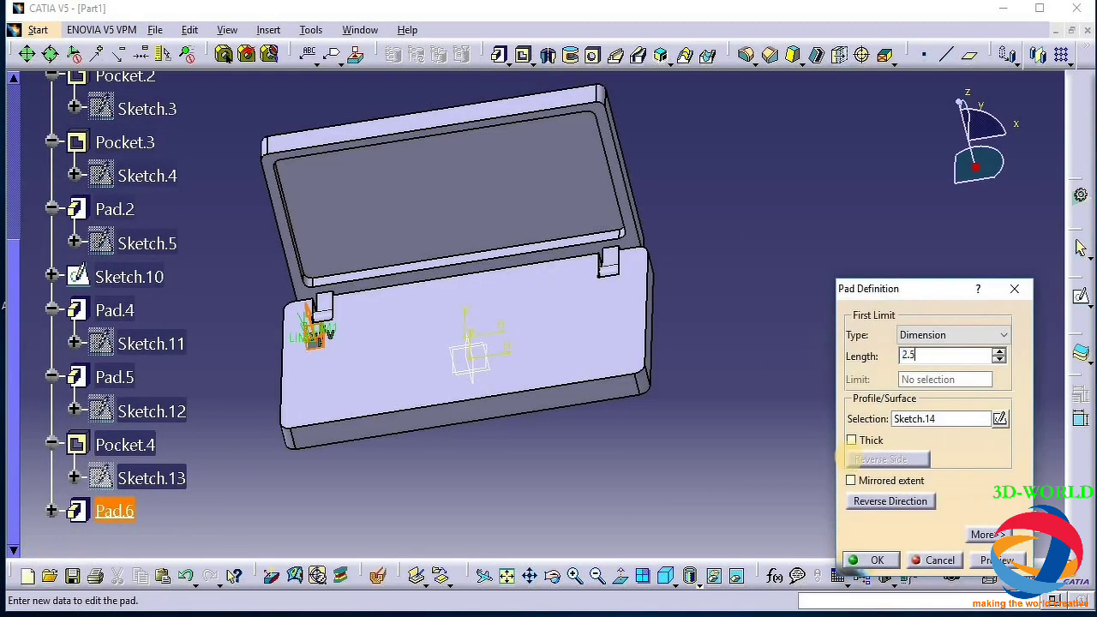
type("2.5")
key("Return")
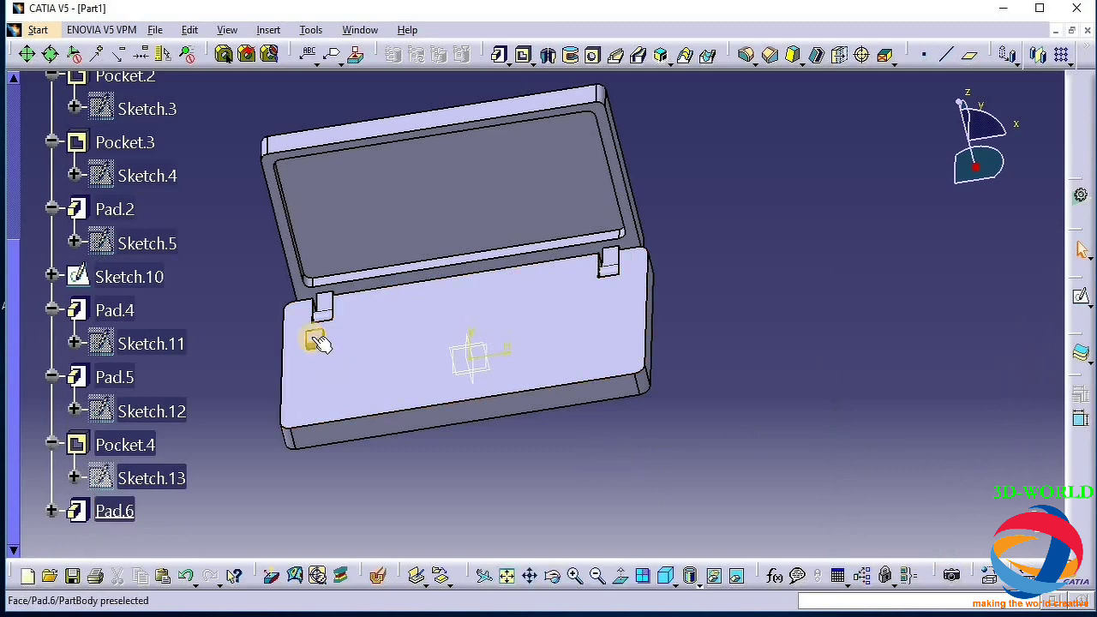
left_click(316, 340)
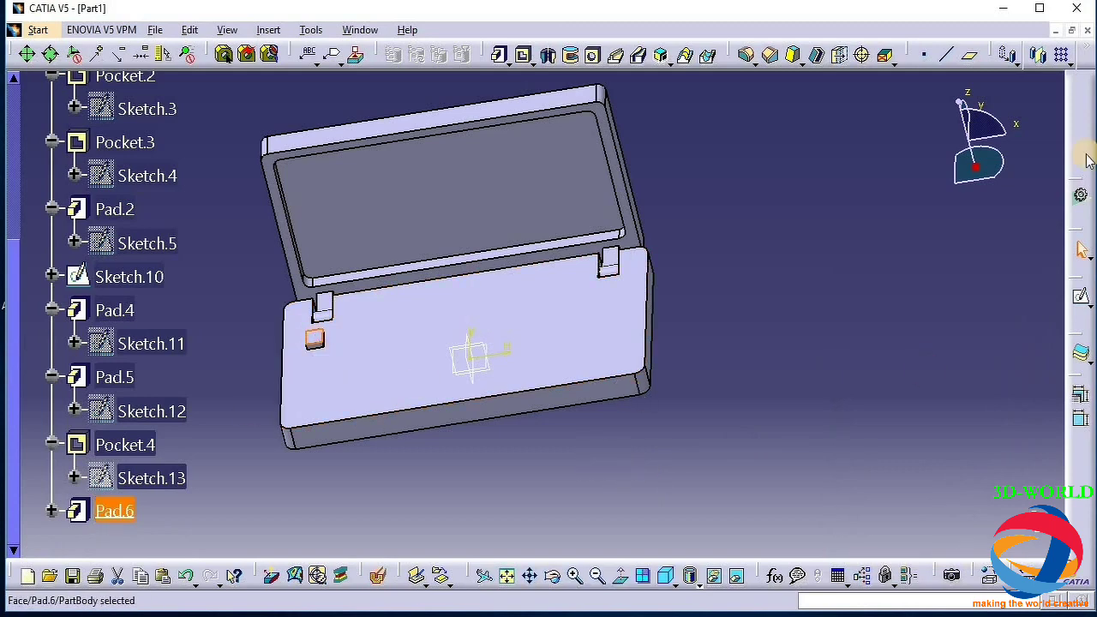
left_click(1062, 54)
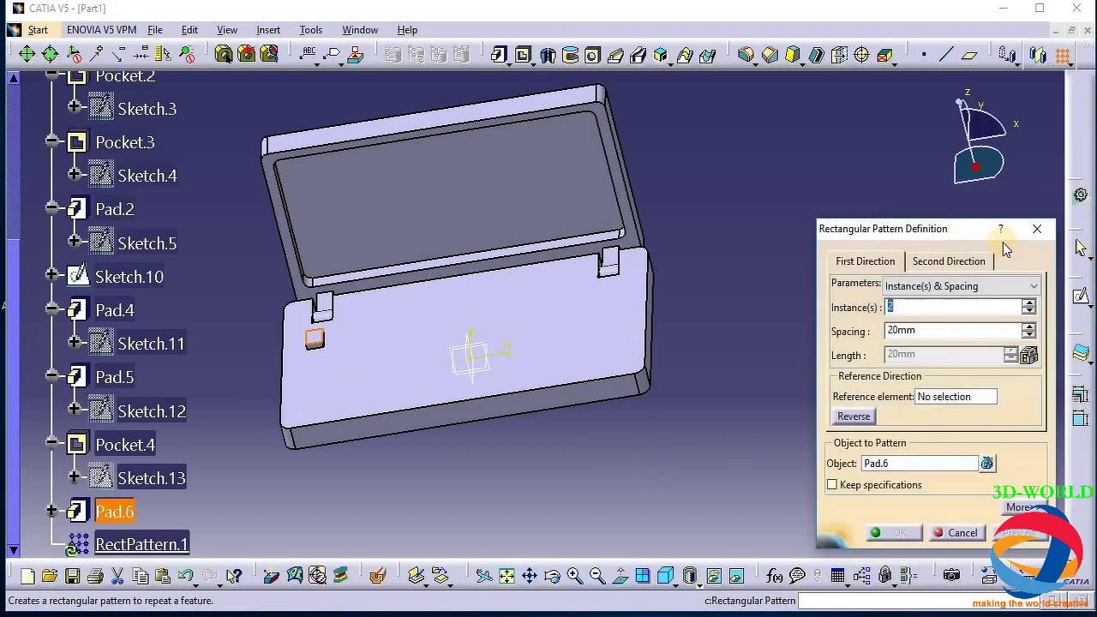
left_click(938, 285)
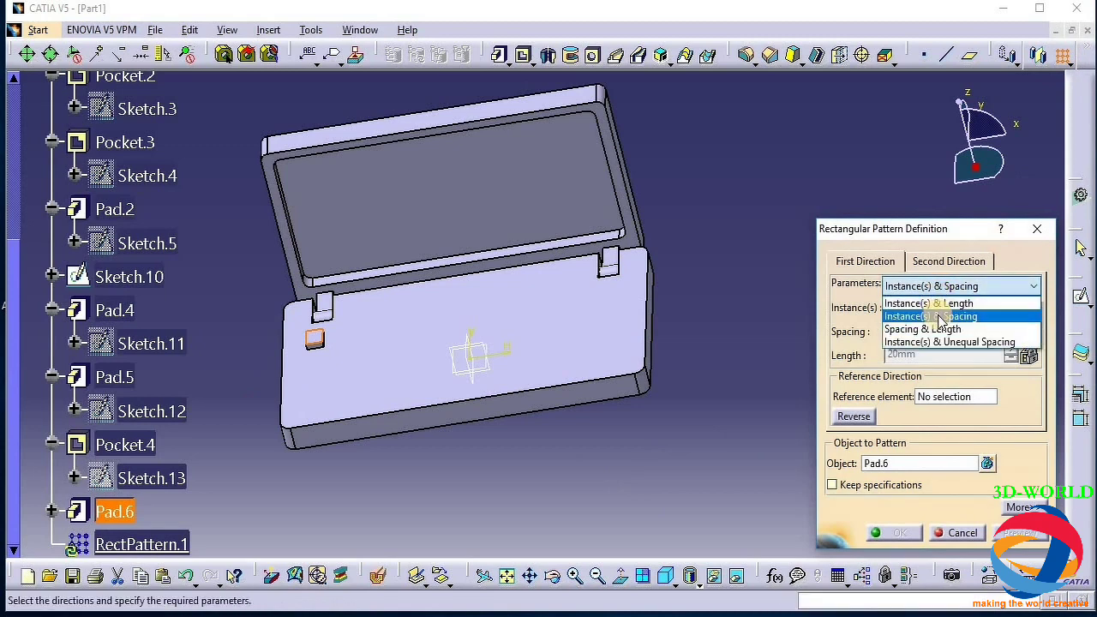
left_click(936, 314)
left_click(929, 259)
left_click_drag(931, 306, 842, 306)
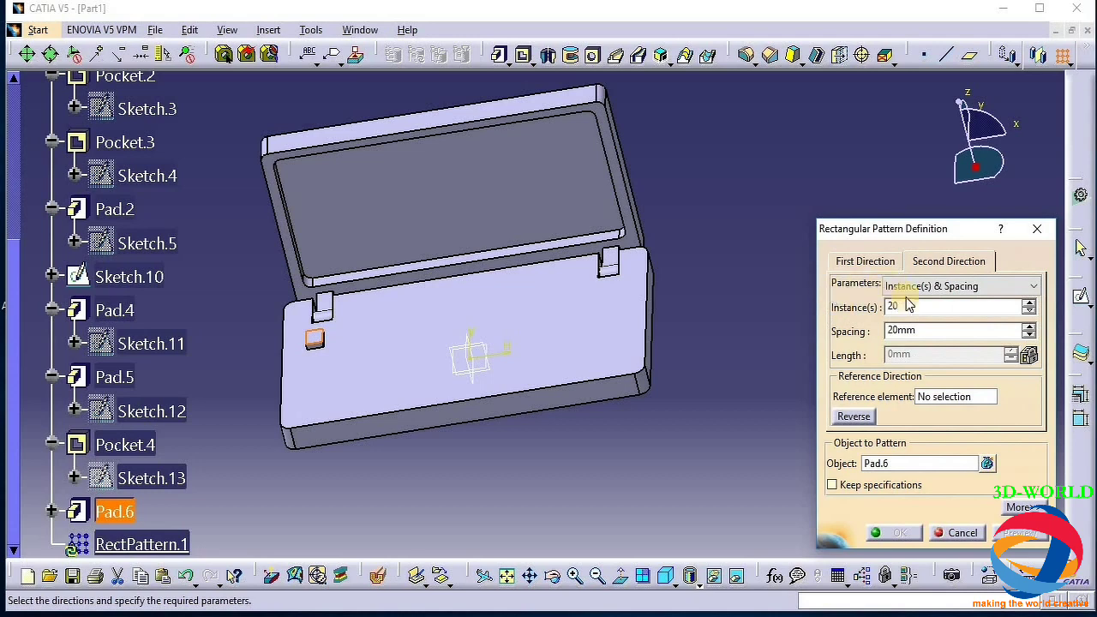
left_click(867, 261)
left_click_drag(896, 306, 865, 314)
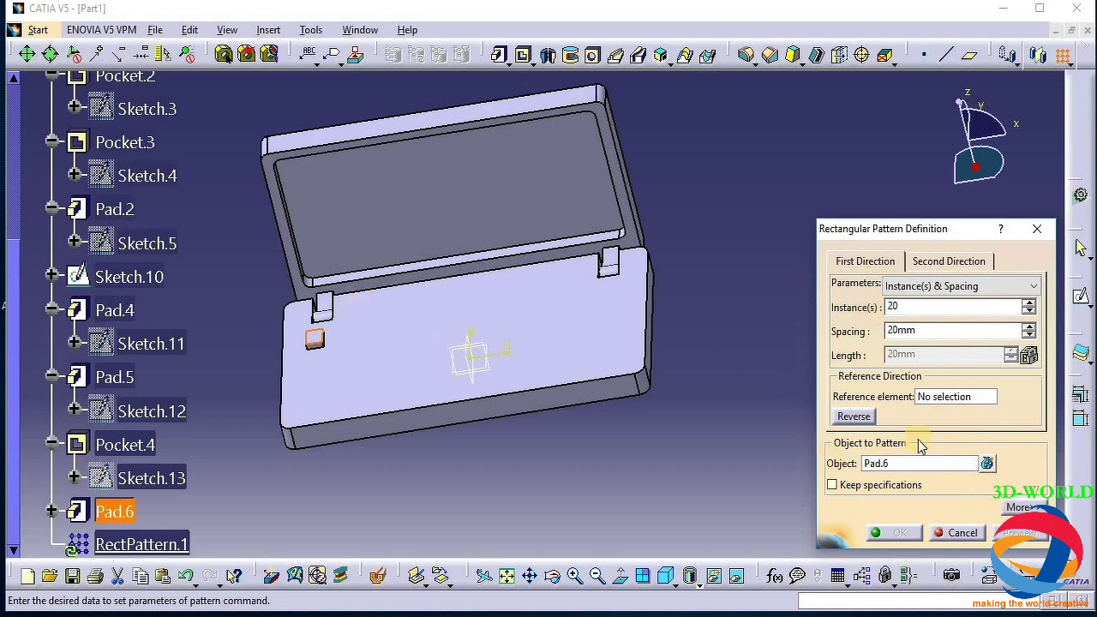
left_click(980, 405)
left_click(579, 330)
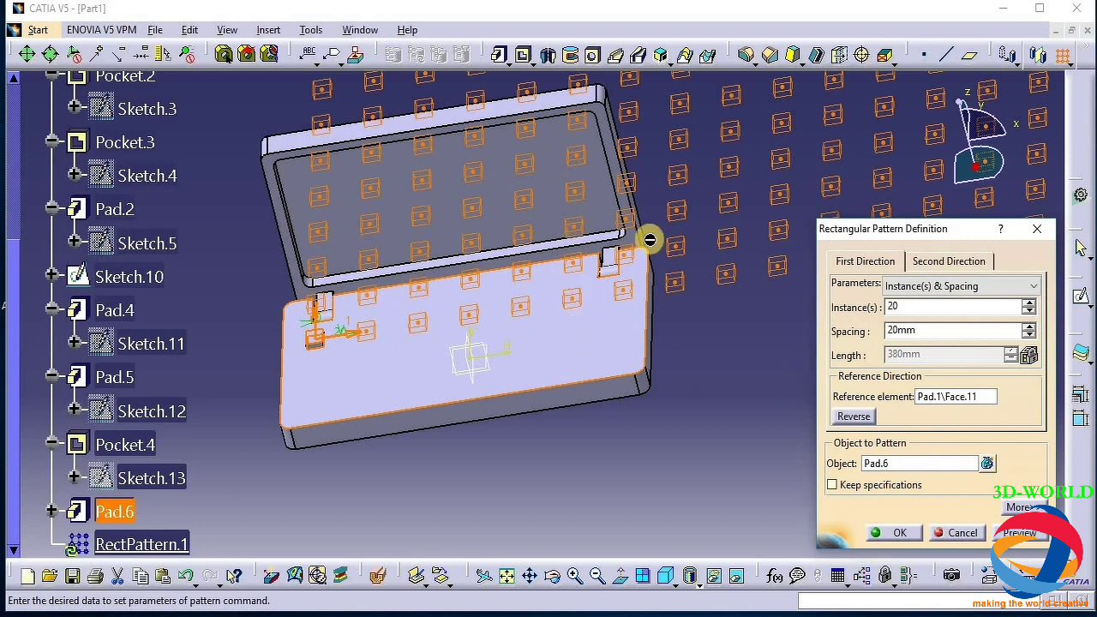
left_click(942, 286)
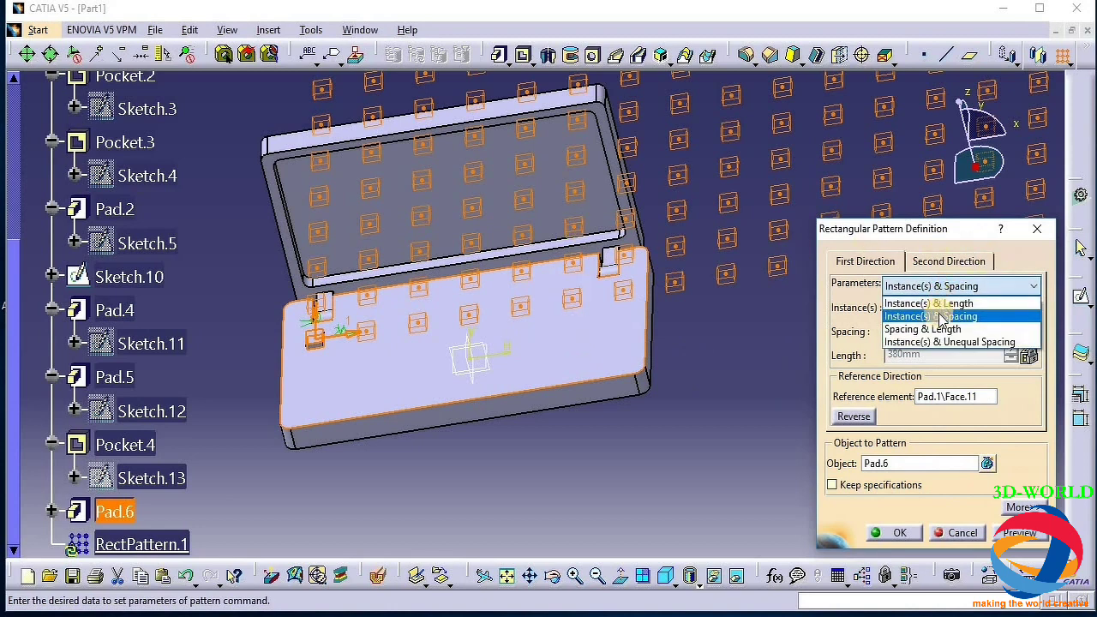
left_click(936, 322)
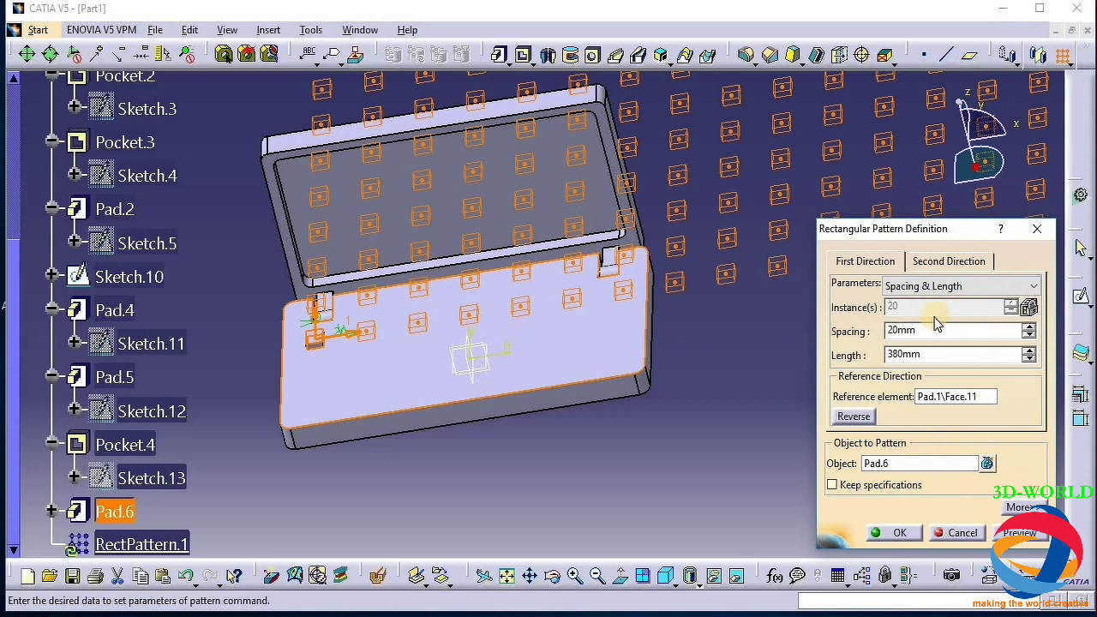
left_click(1042, 230)
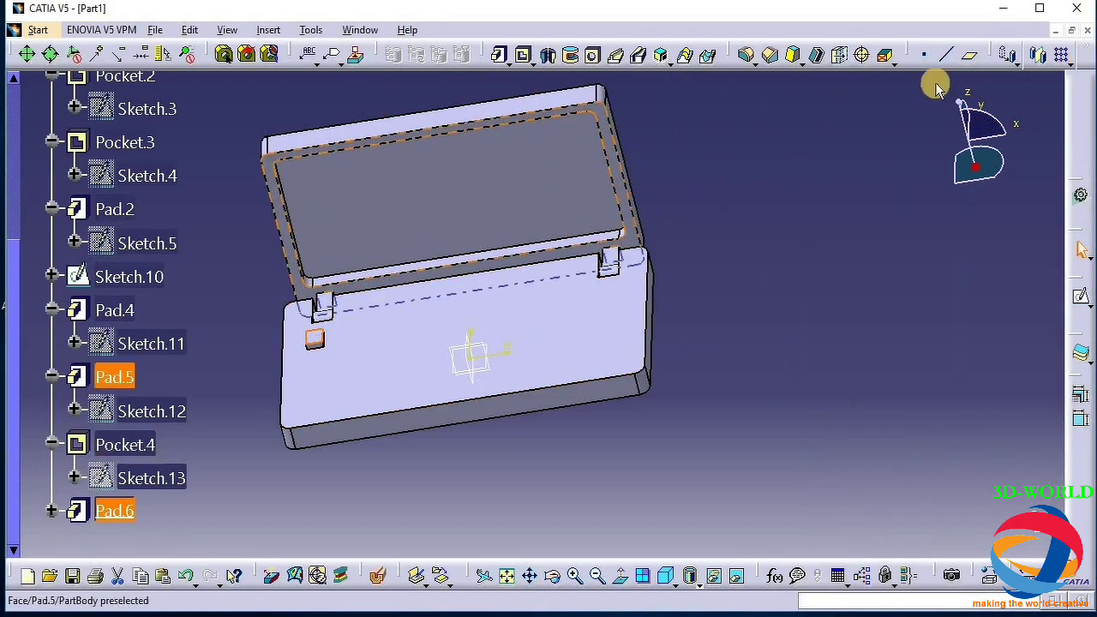
left_click(1062, 55)
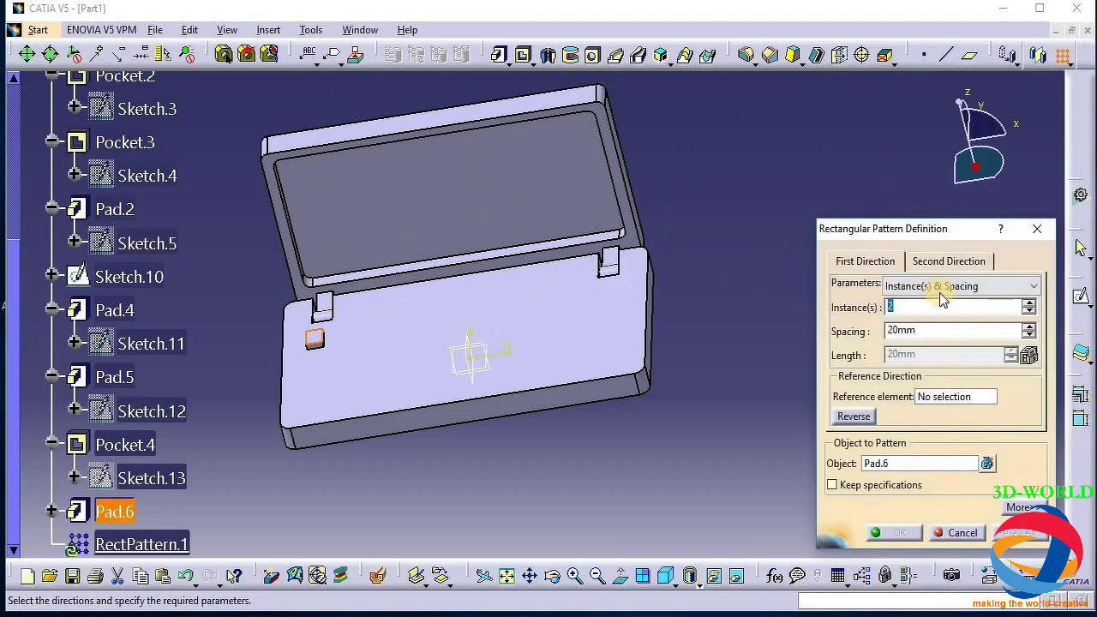
left_click(941, 287)
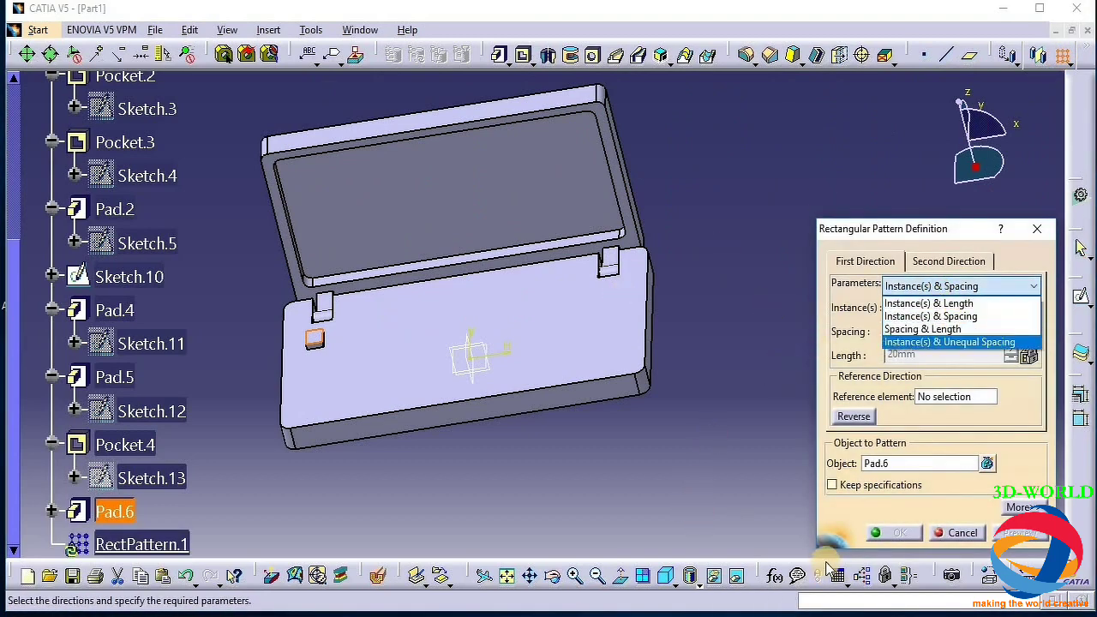
key("Escape")
key("Escape")
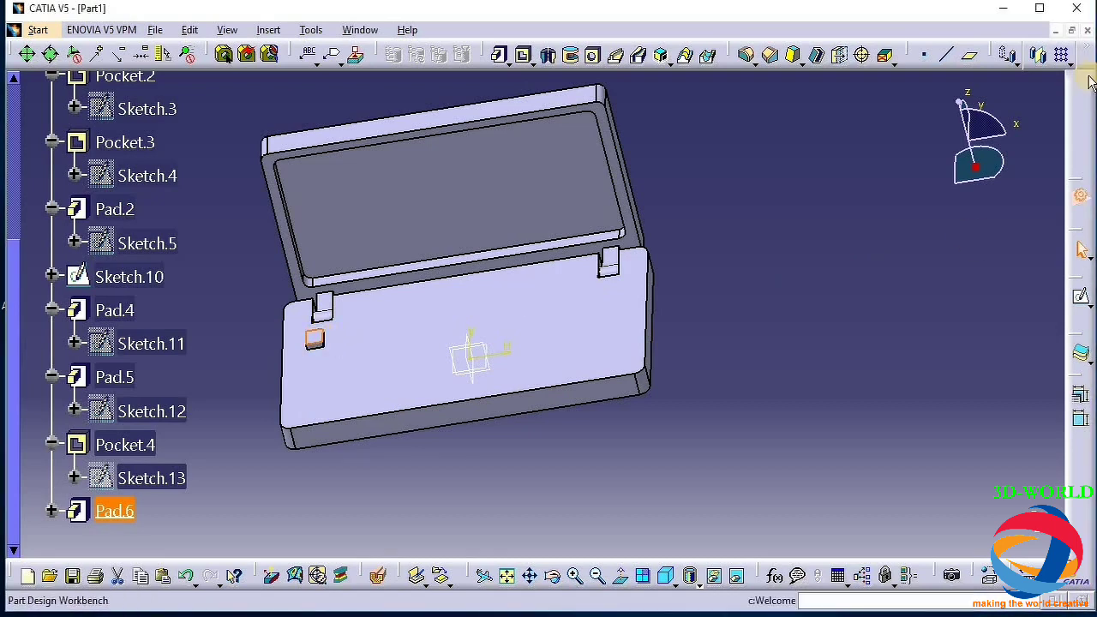
Begin a rectangular pattern of the key pad, using Spacing & Length with 10 mm spacing in the first direction
left_click(1058, 54)
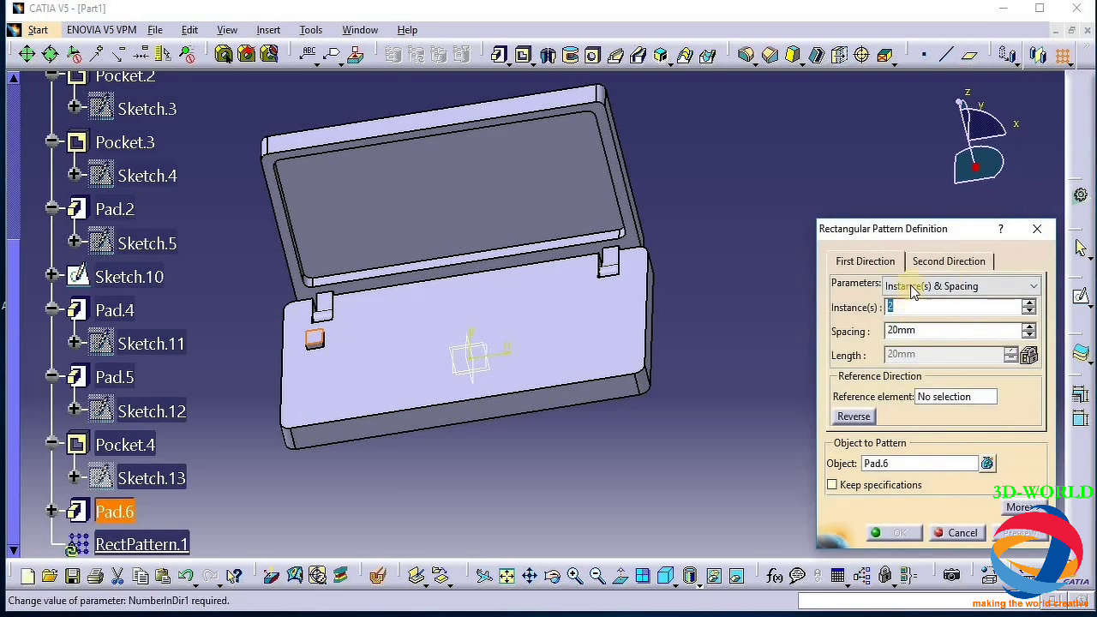
left_click(896, 286)
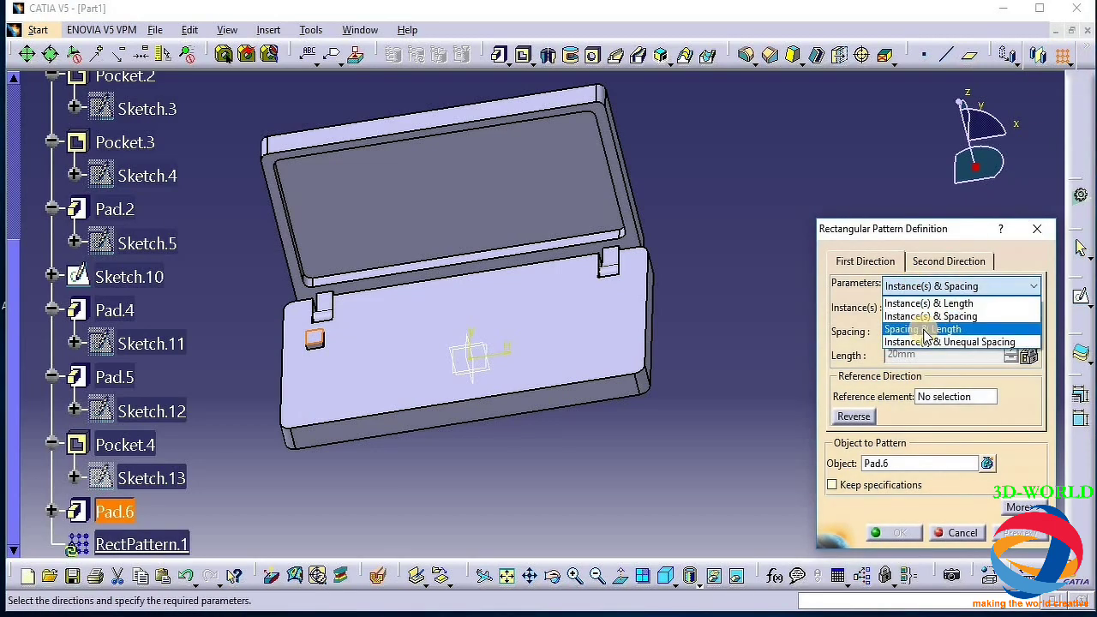
left_click(924, 330)
double_click(874, 330)
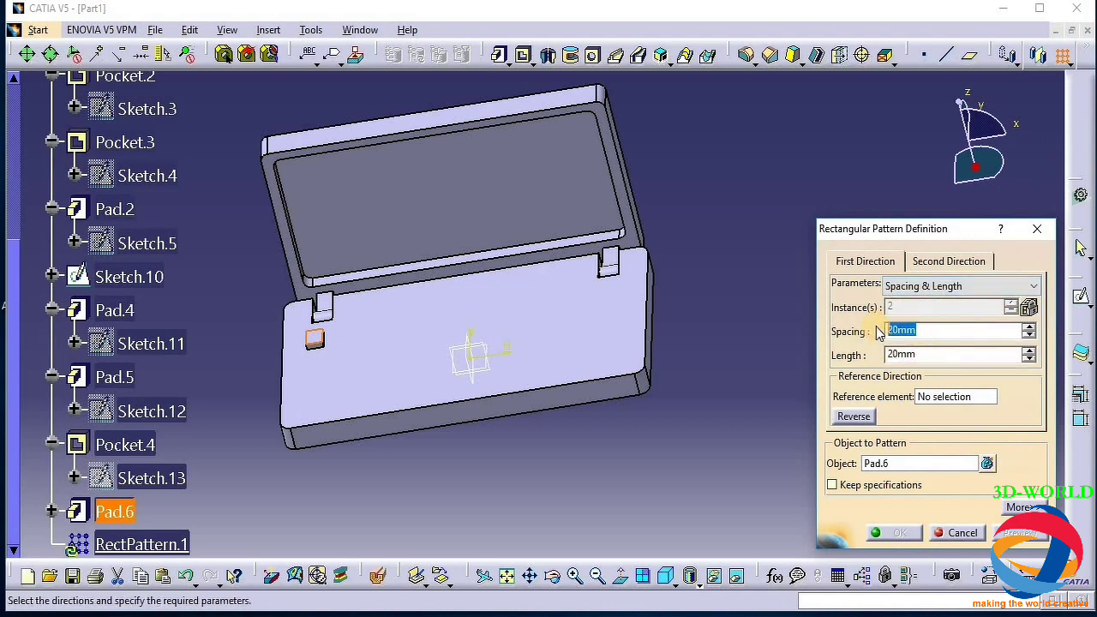
type("10")
key("Tab")
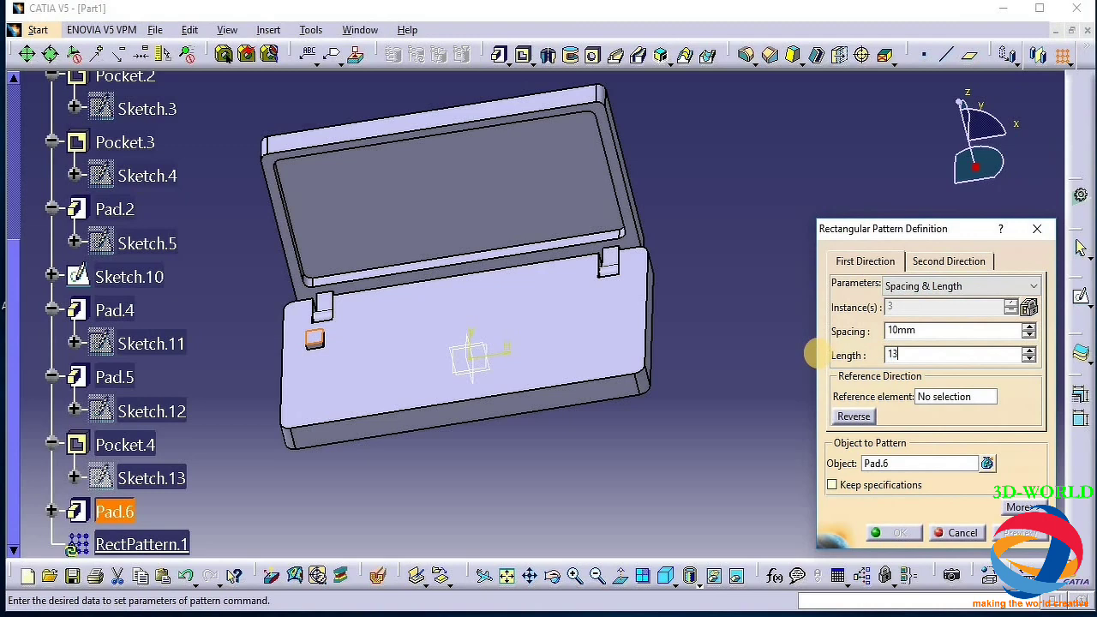
key("Return")
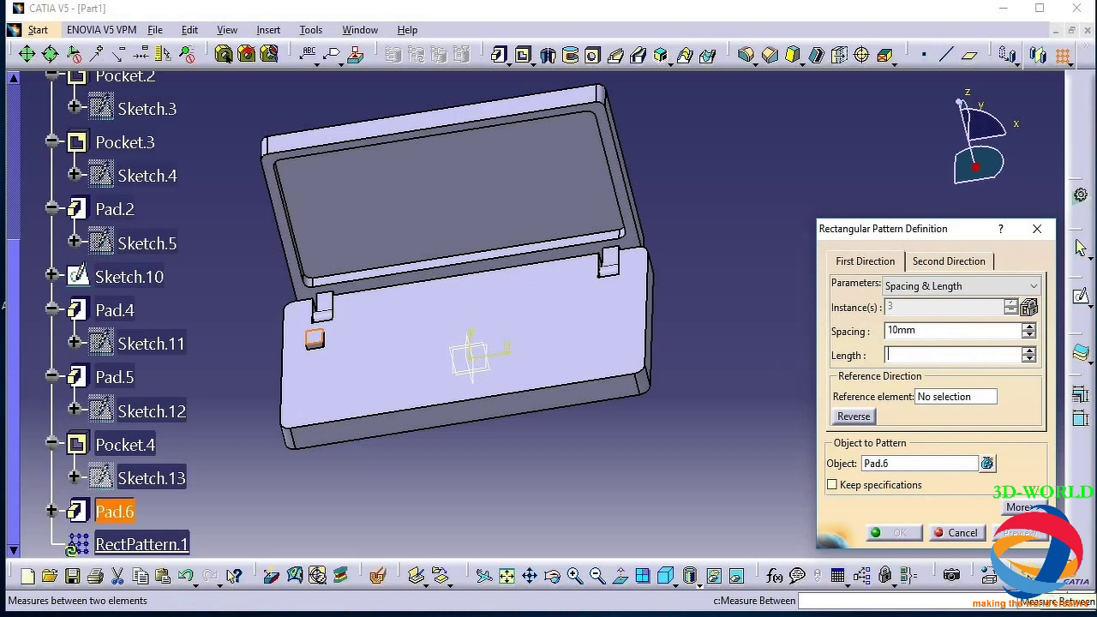
key("Return")
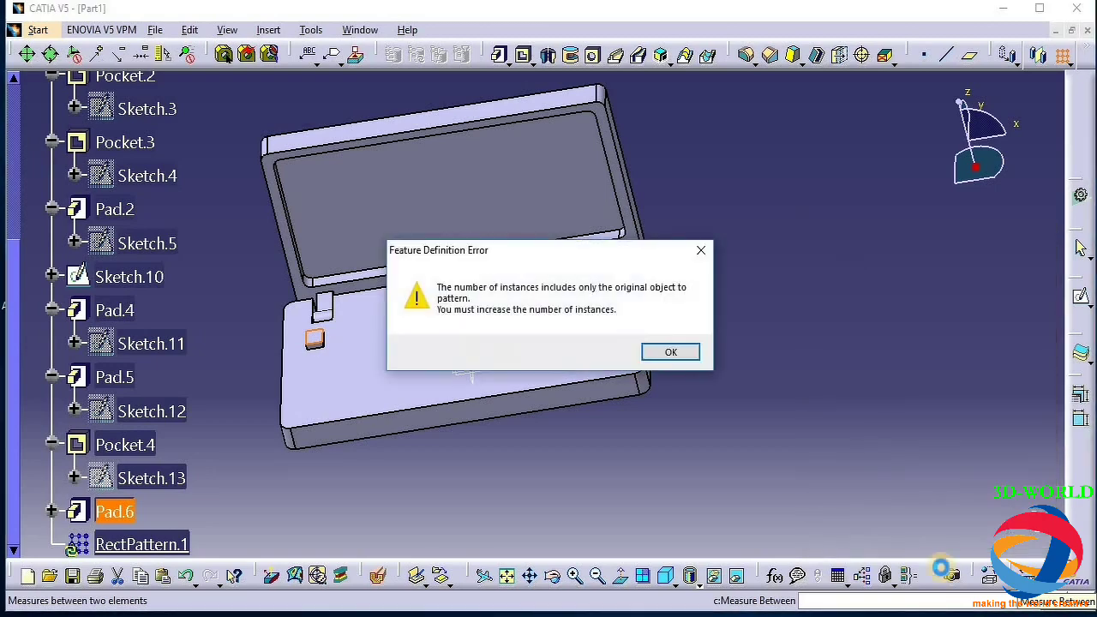
left_click(691, 353)
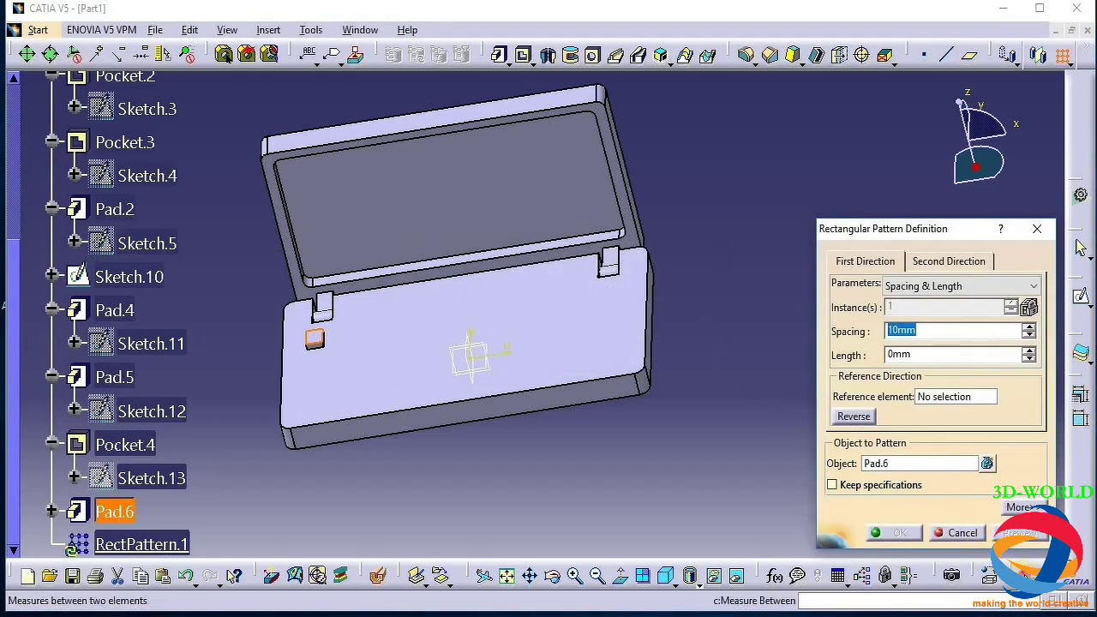
Measure between the end points of the base's front edge and enter 133.891 mm as the pattern's first direction length
left_click(861, 576)
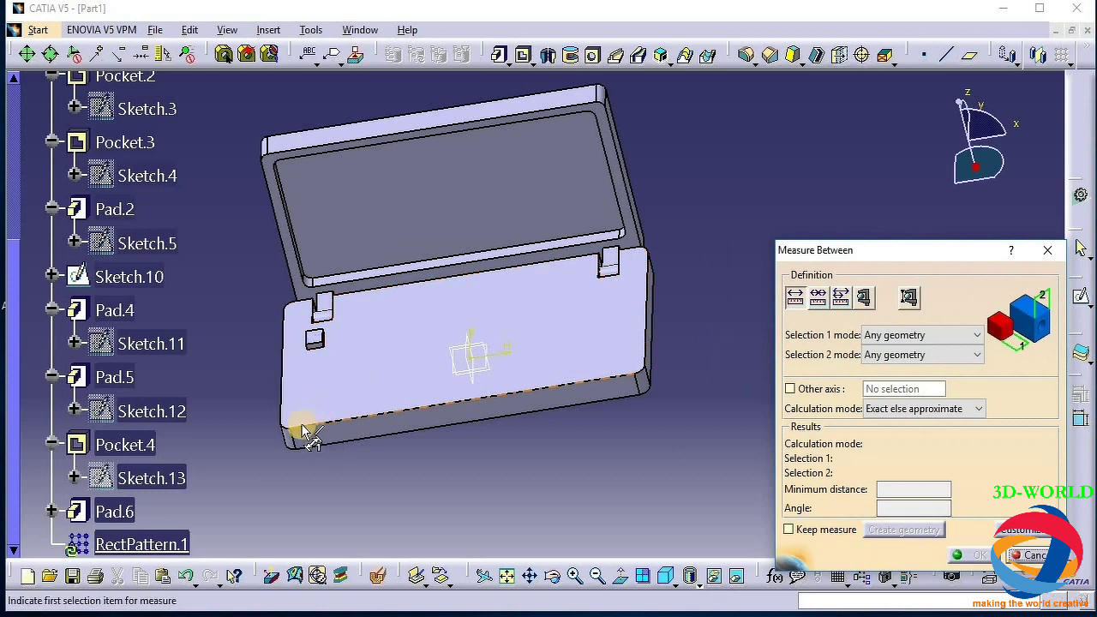
left_click(290, 428)
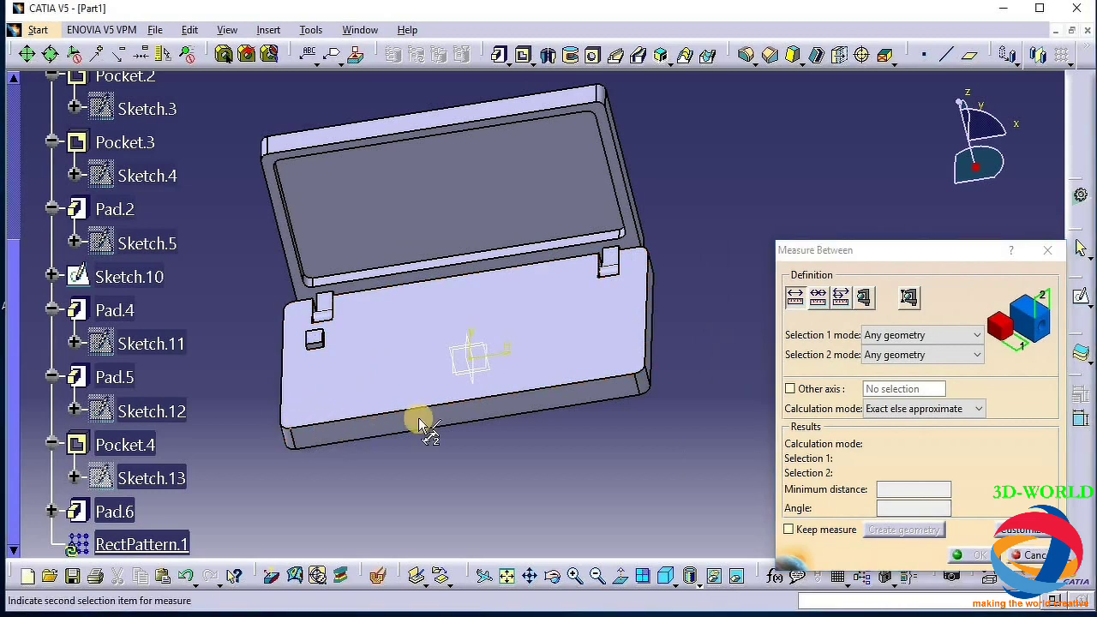
left_click(410, 120)
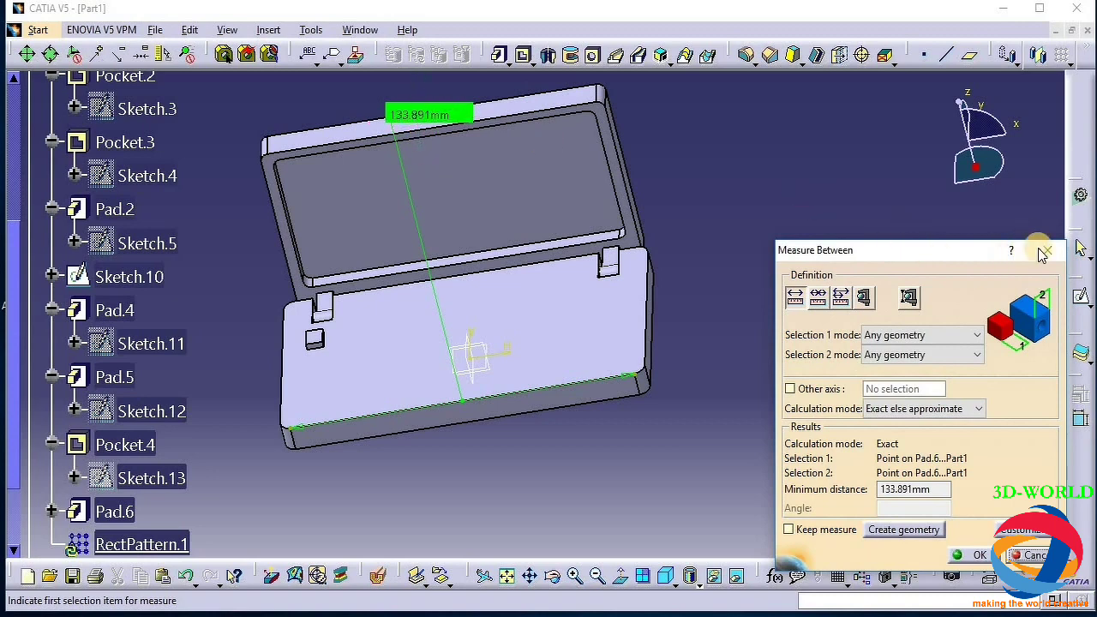
left_click_drag(937, 488, 790, 480)
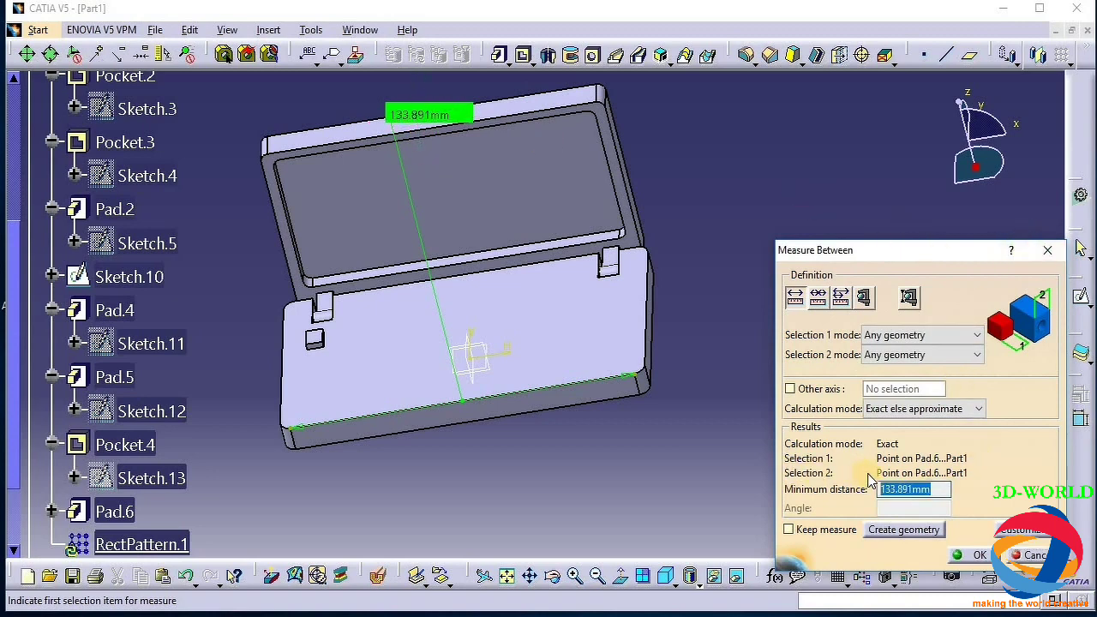
left_click(971, 552)
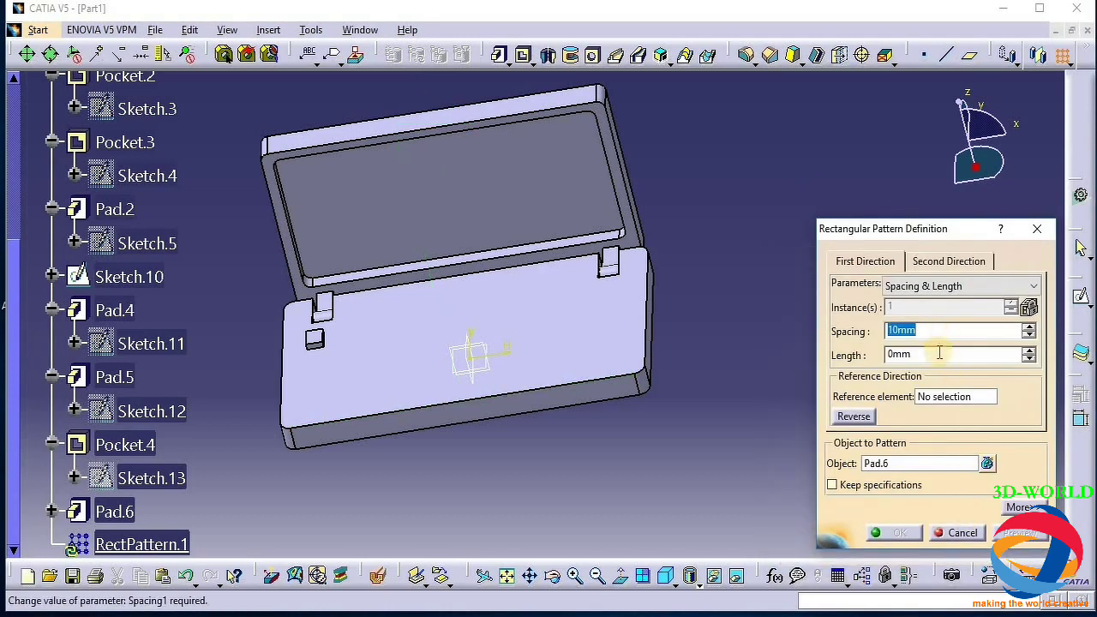
double_click(895, 355)
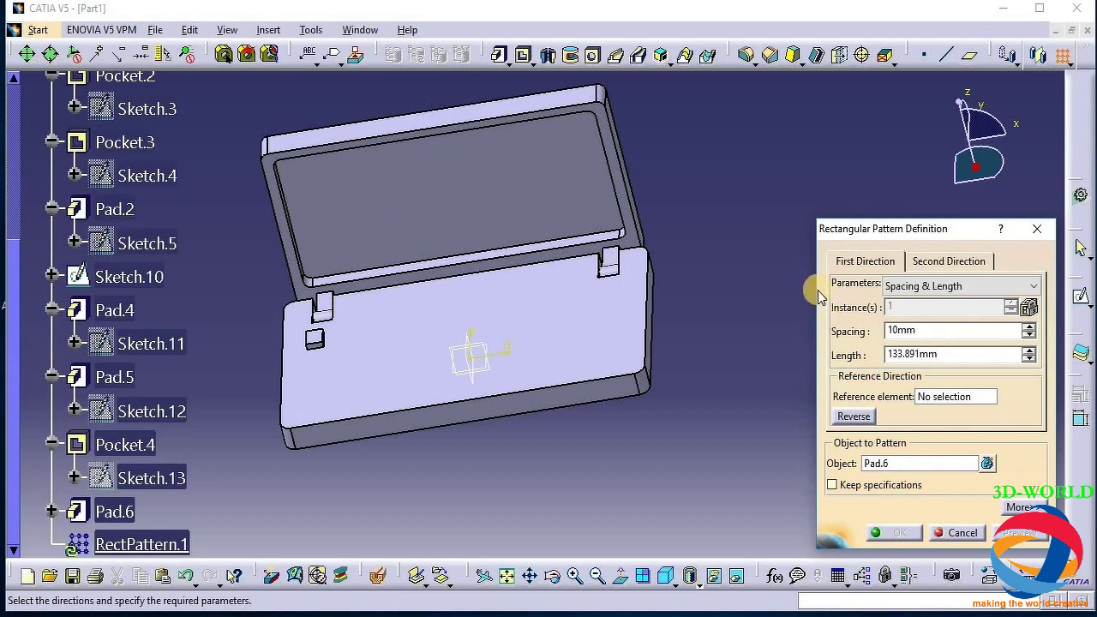
Set the key pattern's second direction to 3 instances with 10 mm spacing
left_click(934, 260)
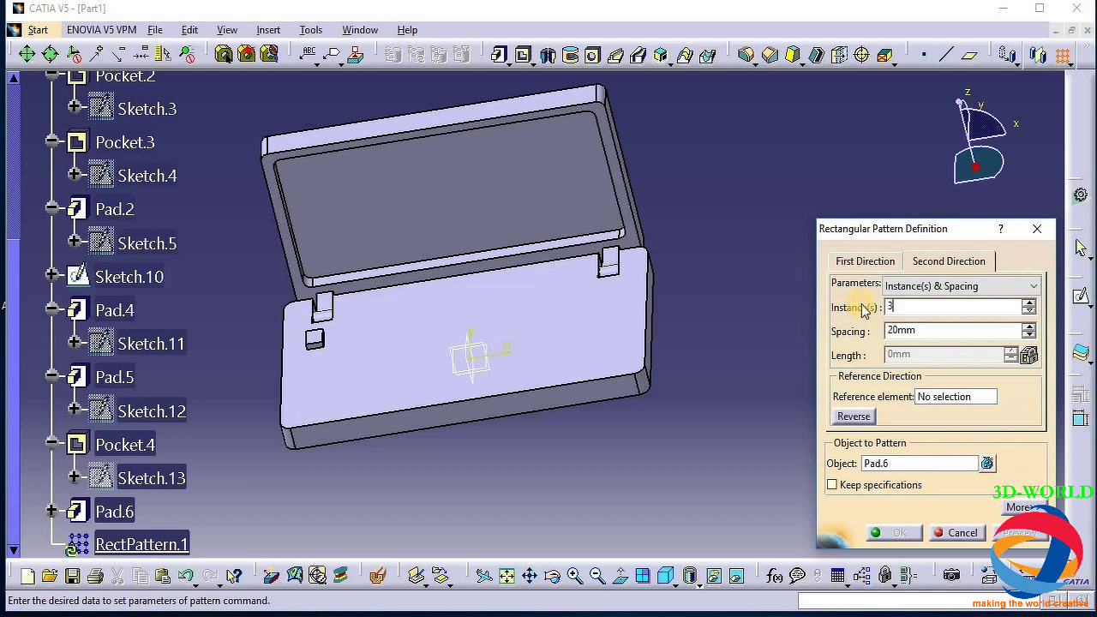
left_click(862, 258)
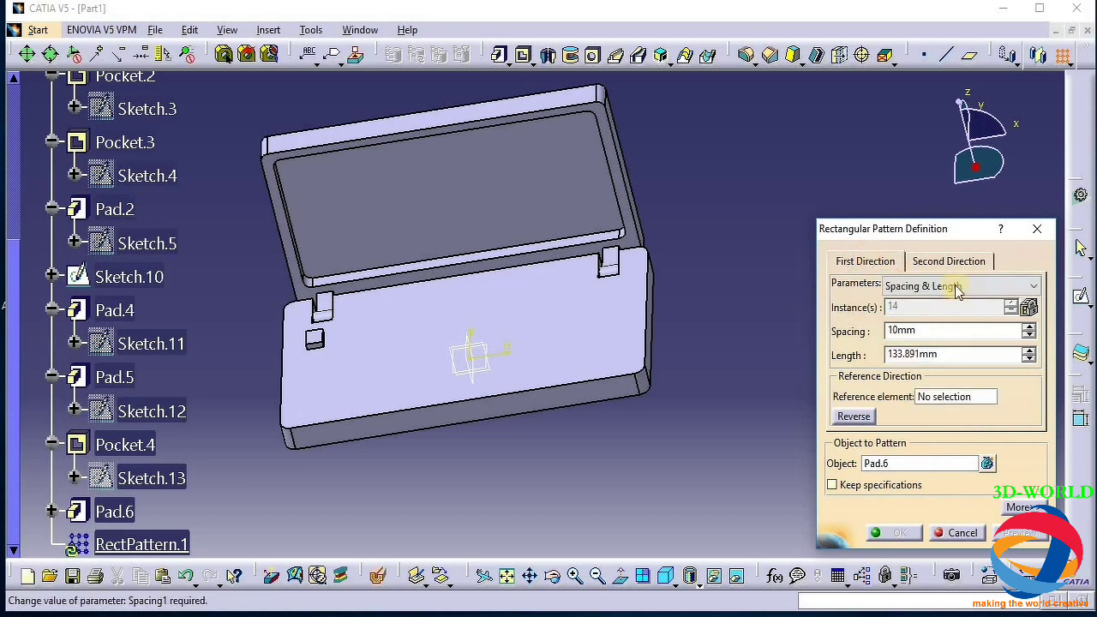
left_click(943, 261)
double_click(948, 331)
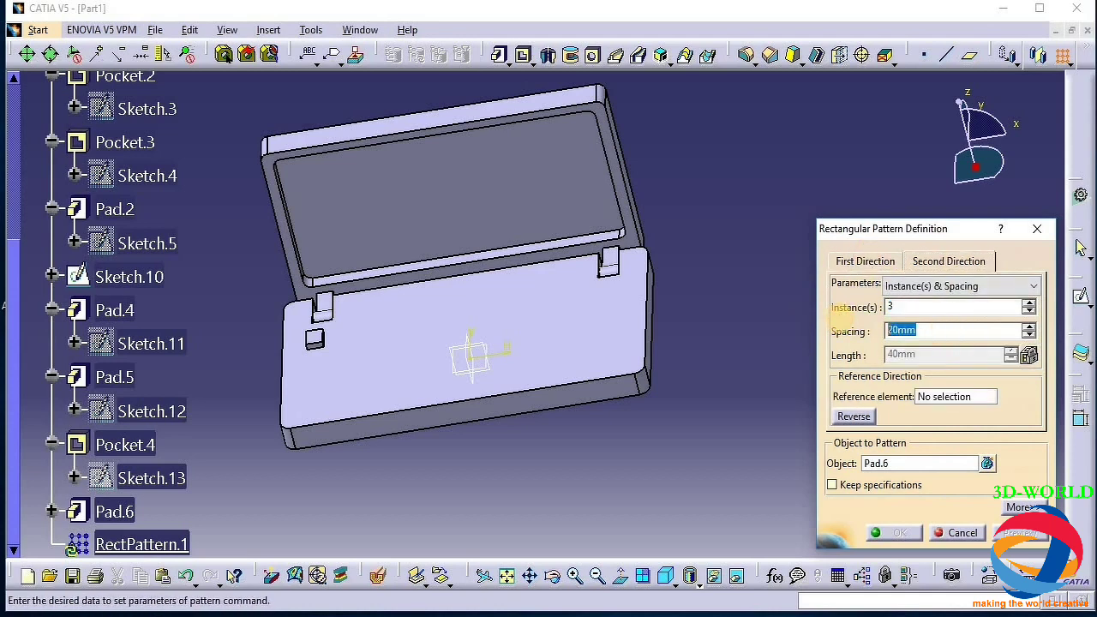
left_click(872, 261)
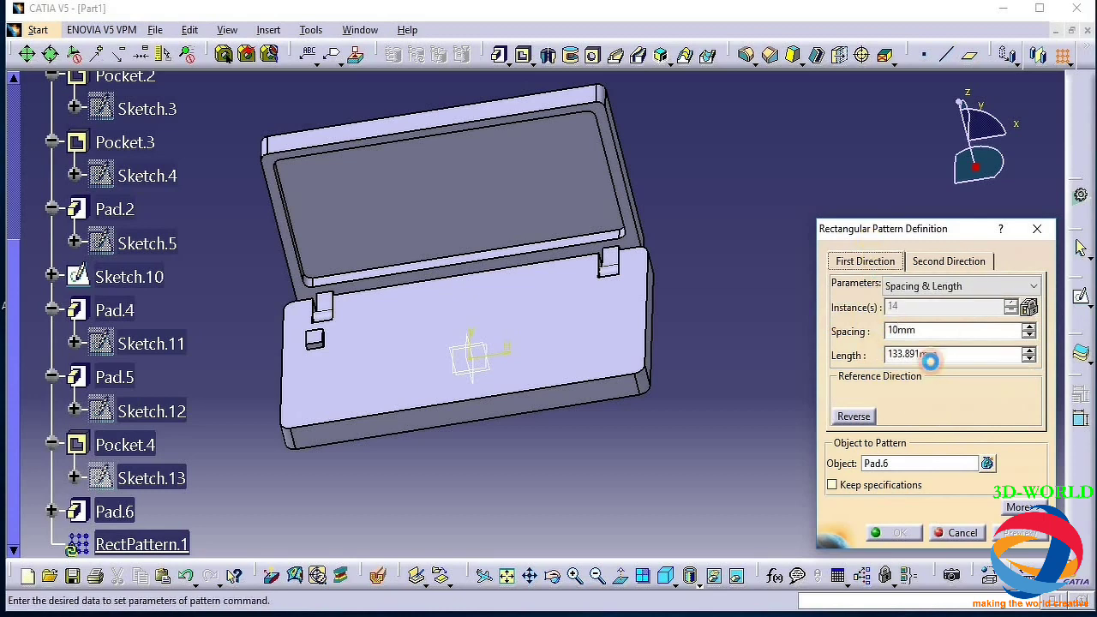
Use the base's top face as the pattern's reference element and reverse both directions so the keys run across the base
left_click(956, 396)
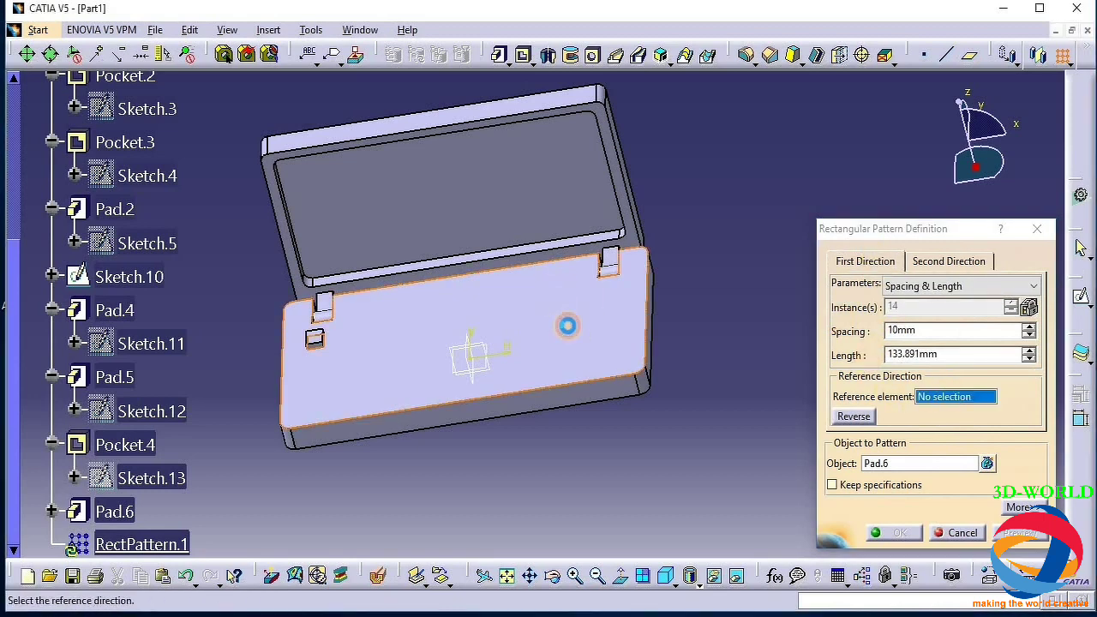
left_click(570, 324)
left_click(853, 417)
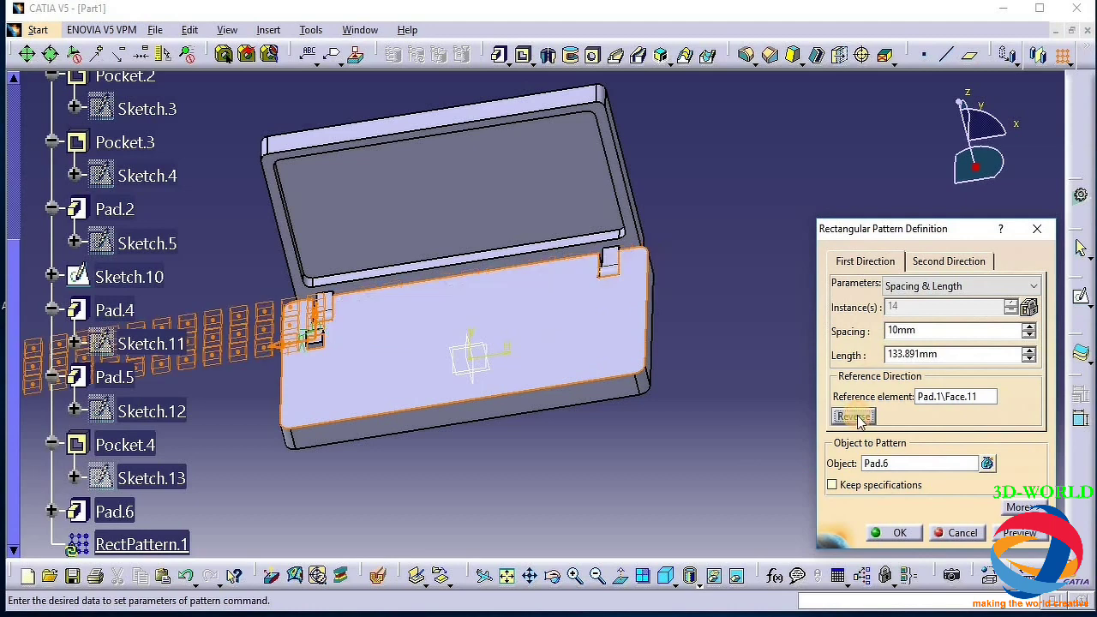
left_click(854, 416)
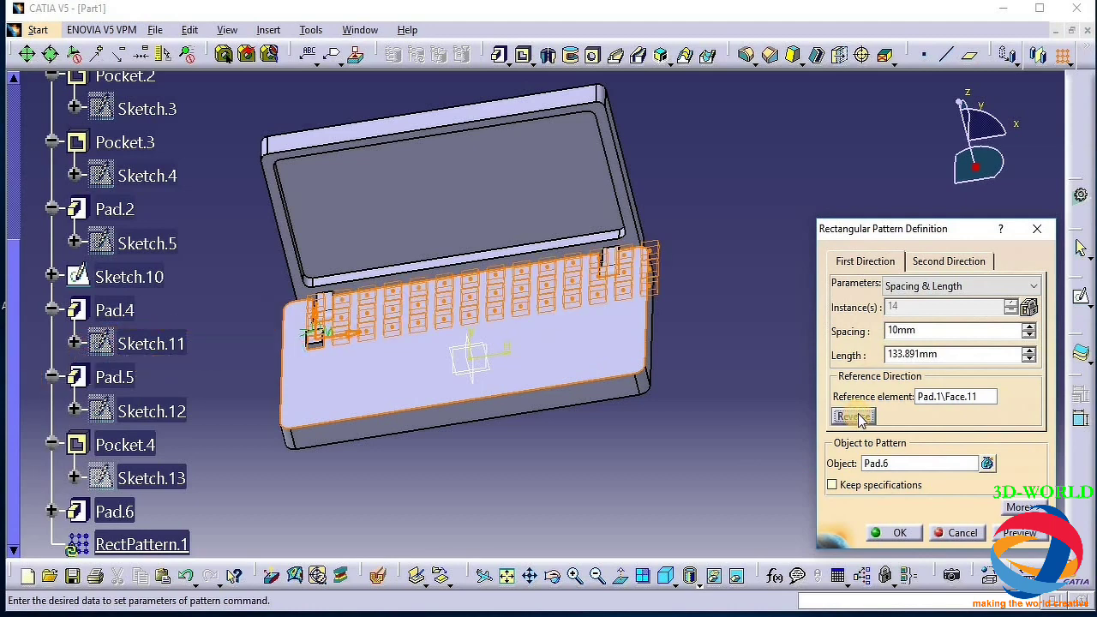
left_click(947, 260)
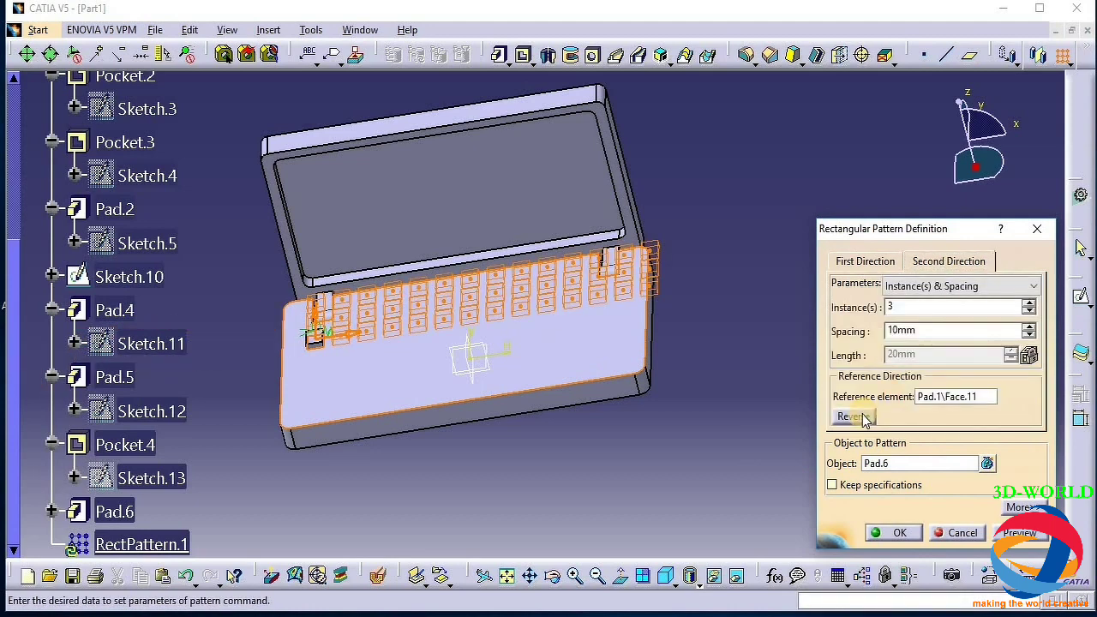
left_click(853, 417)
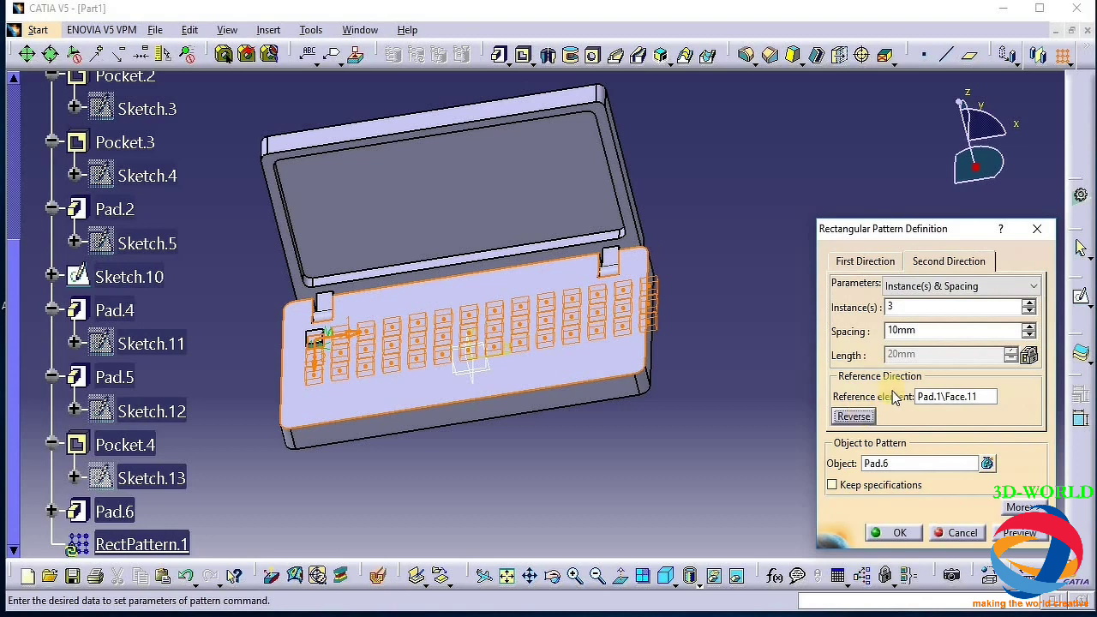
Increase the key spacing in both pattern directions and create the rectangular pattern
double_click(916, 329)
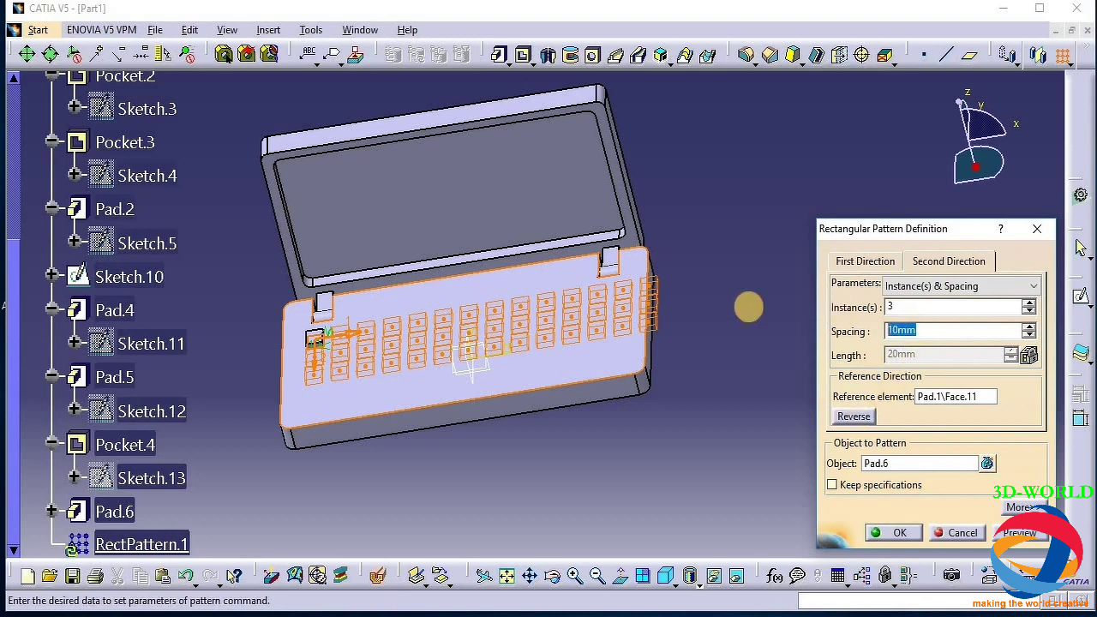
left_click(891, 258)
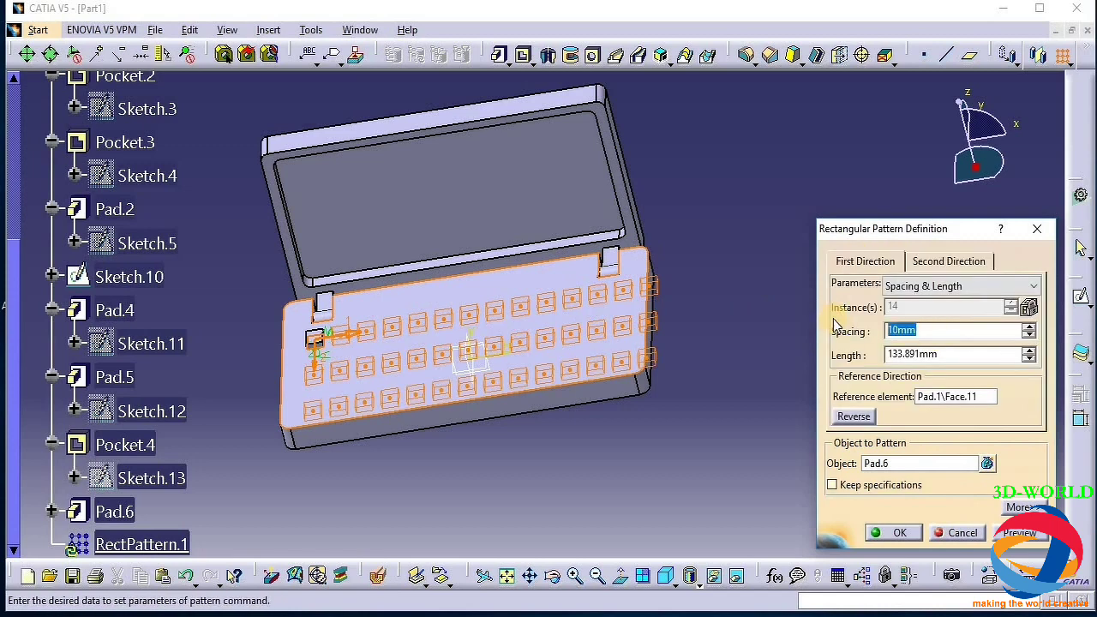
left_click(1020, 533)
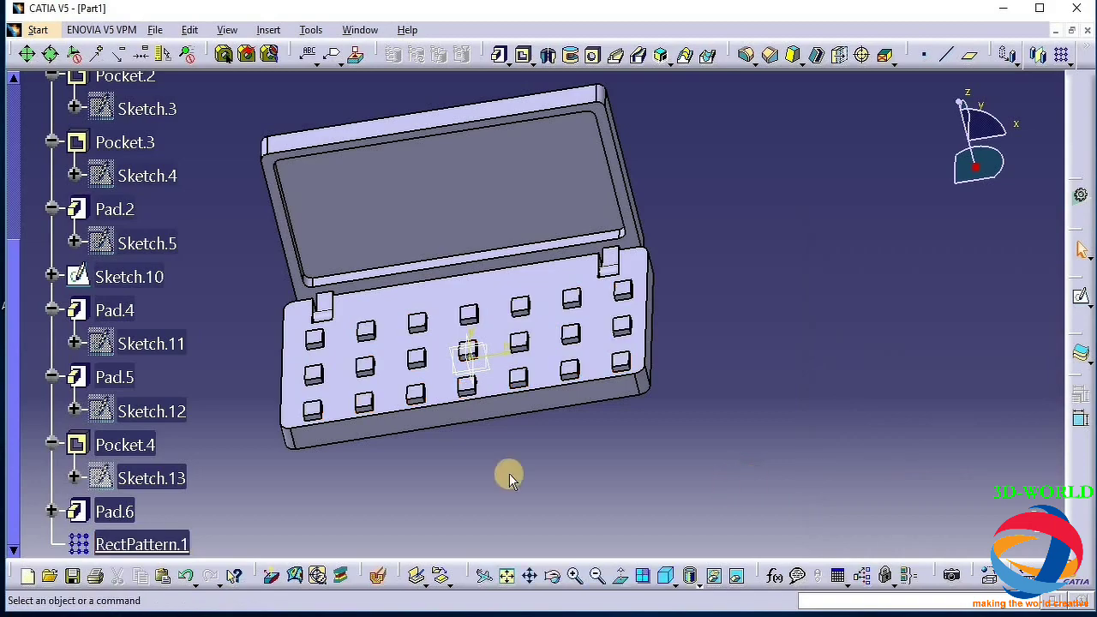
Sketch a small circle centred in the lid's upper frame, about 73 mm above the origin, and pocket it 2.5 mm deep
left_click(553, 577)
left_click_drag(482, 522, 450, 377)
left_click(486, 122)
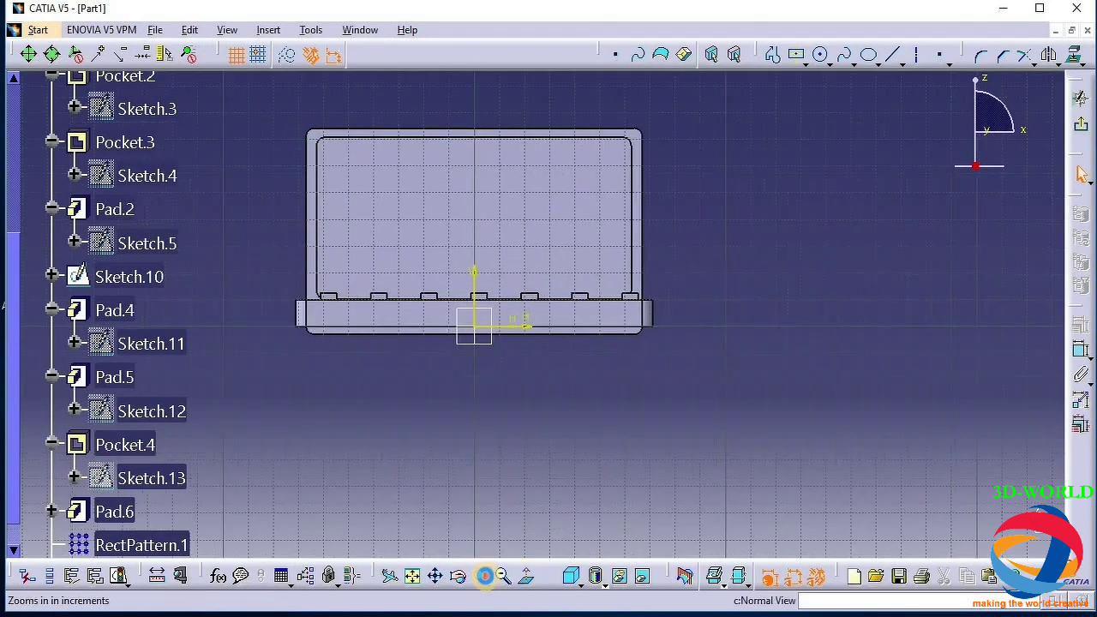
mouse_move(554, 449)
middle_mouse_down()
mouse_move(553, 435)
mouse_move(565, 446)
middle_mouse_up()
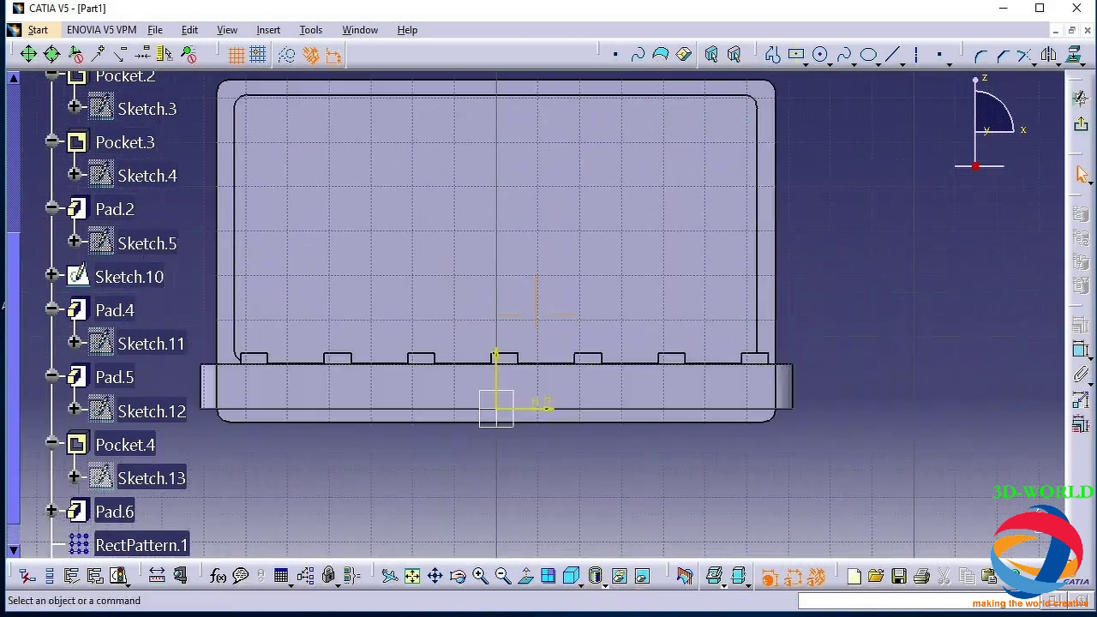
left_click(818, 57)
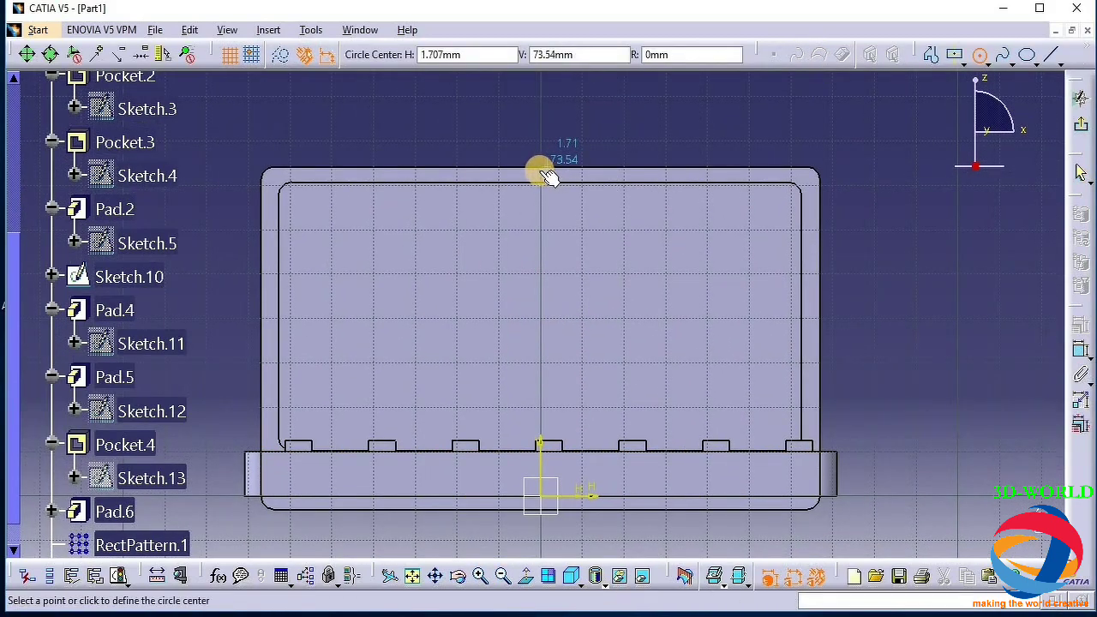
left_click(542, 170)
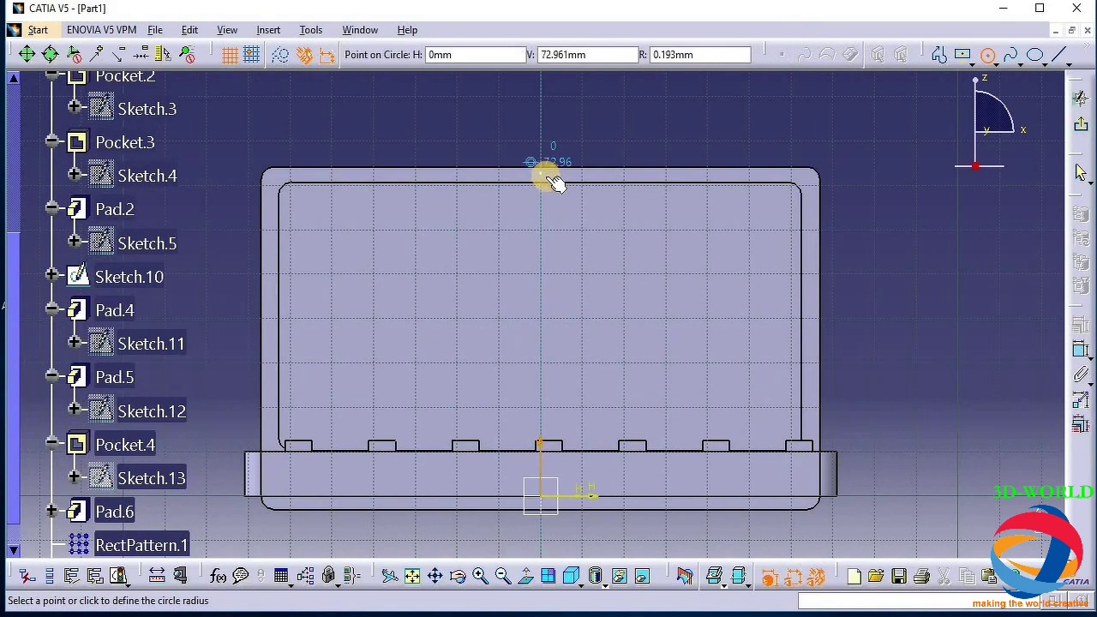
left_click(553, 180)
left_click(907, 242)
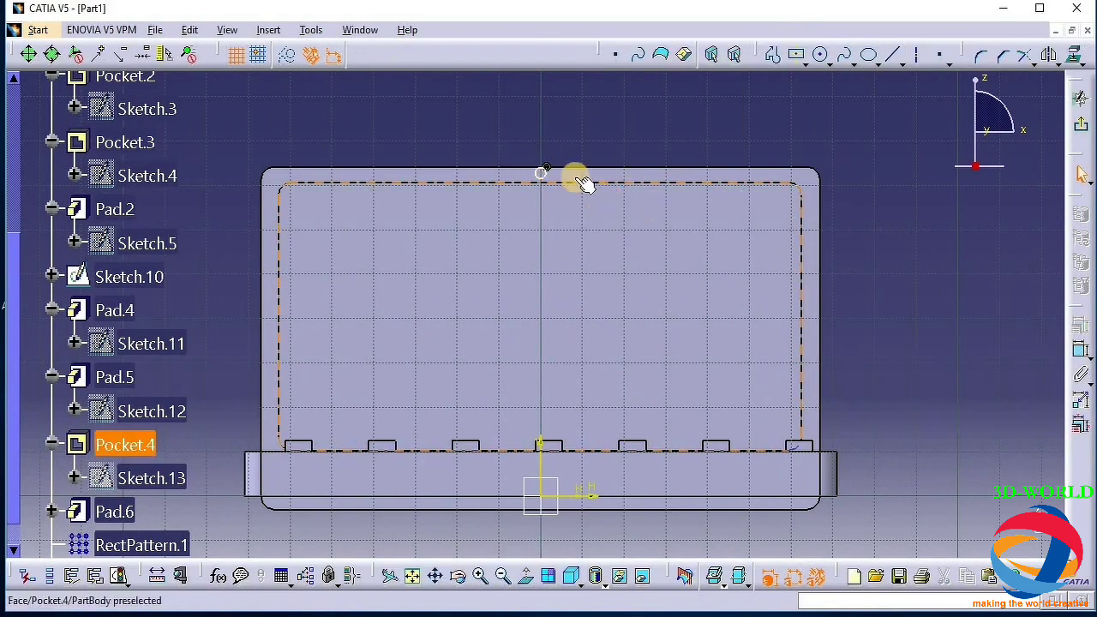
left_click(971, 197)
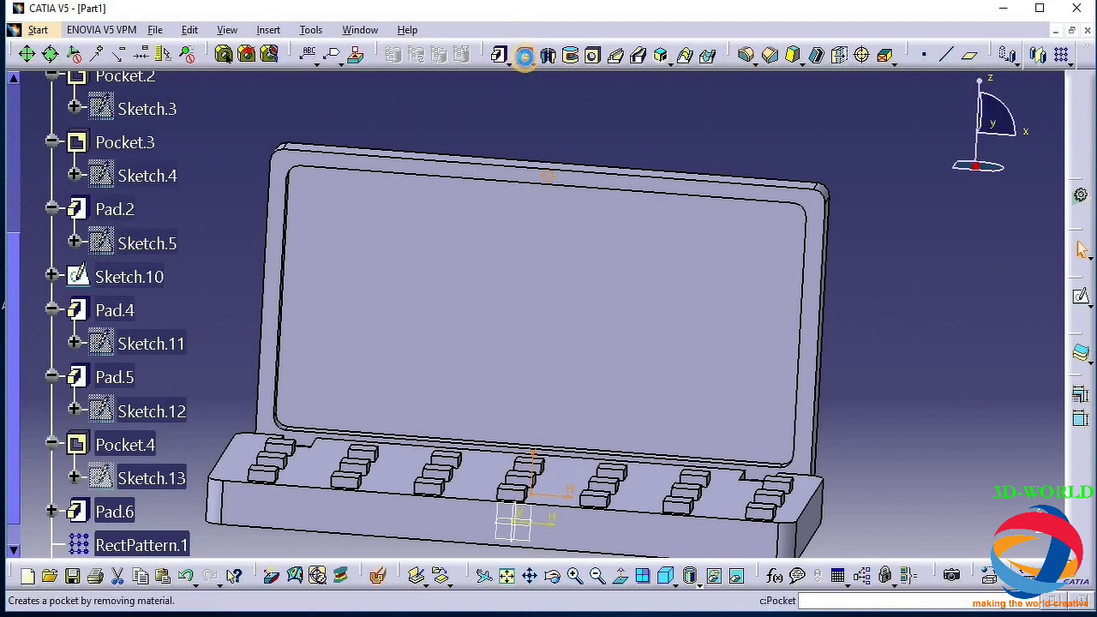
left_click(522, 56)
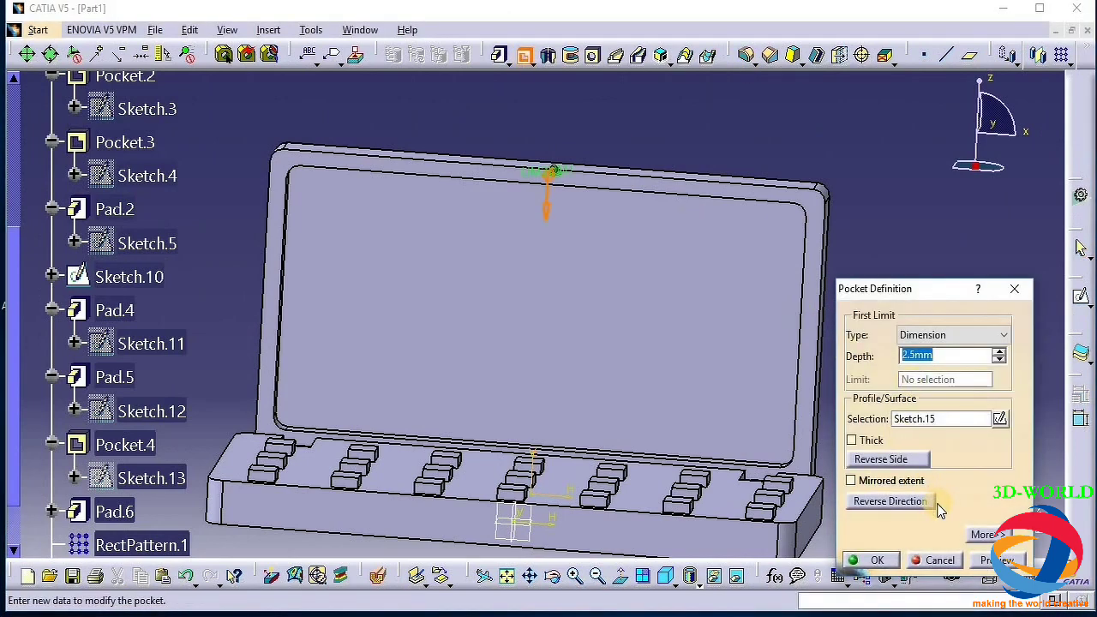
key("Return")
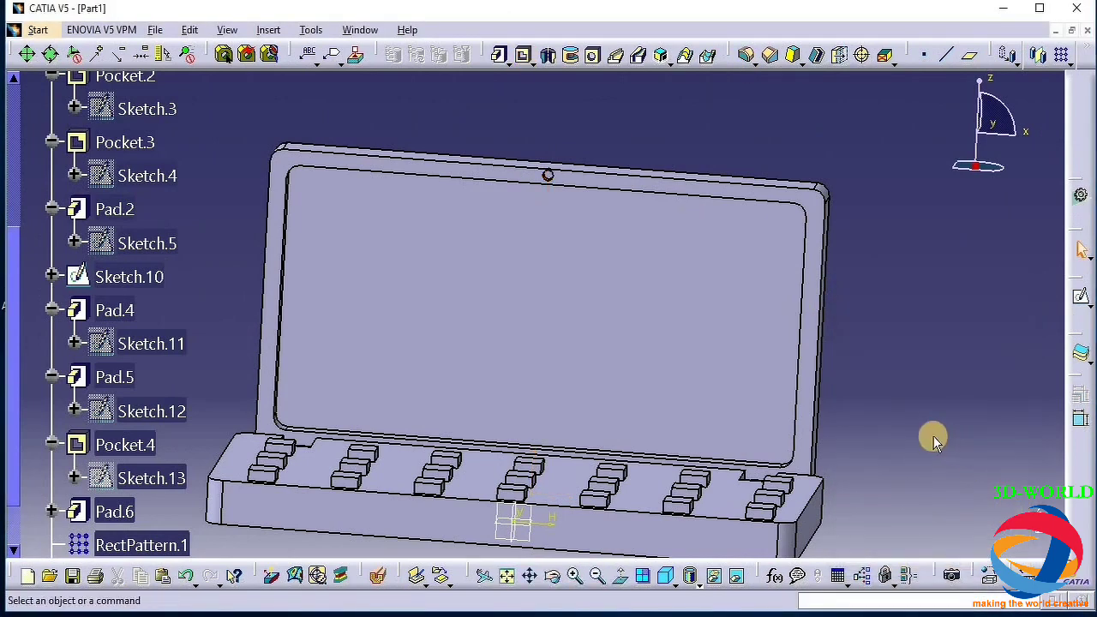
Sketch a circle of about 2 mm radius on the base's side face near the hinge and pocket it 2.5 mm deep
left_click(598, 576)
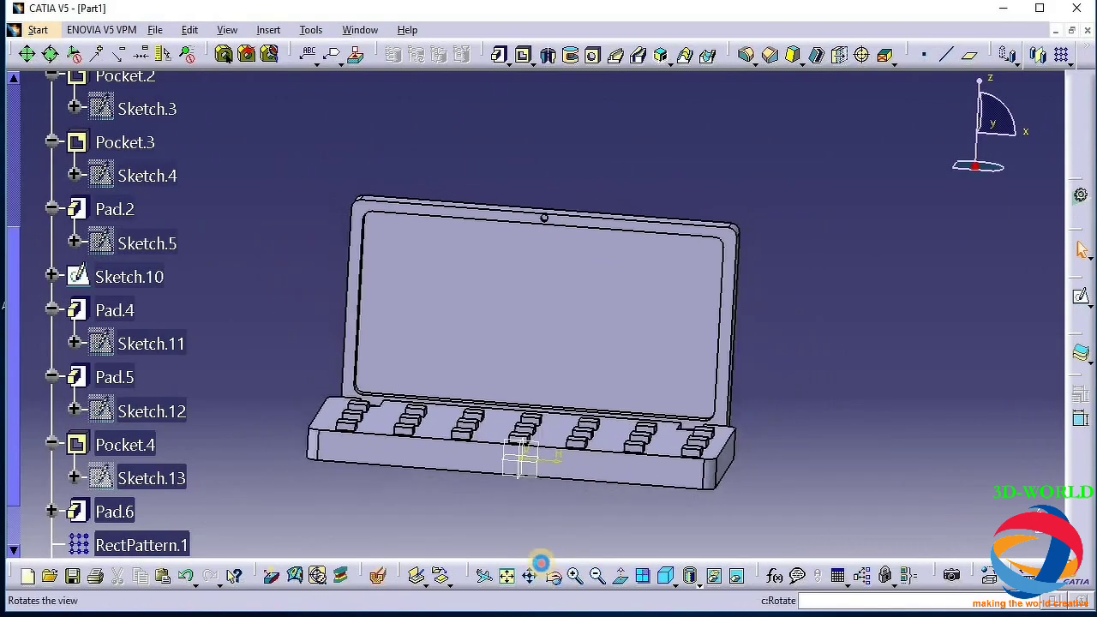
middle_click_drag(563, 490, 600, 399)
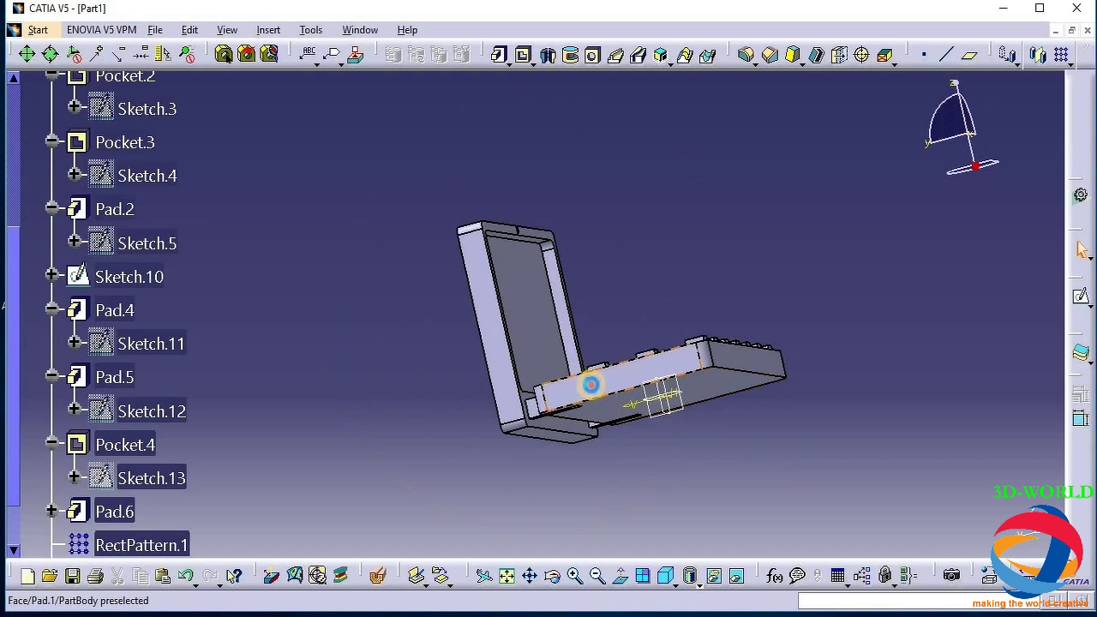
left_click(1067, 302)
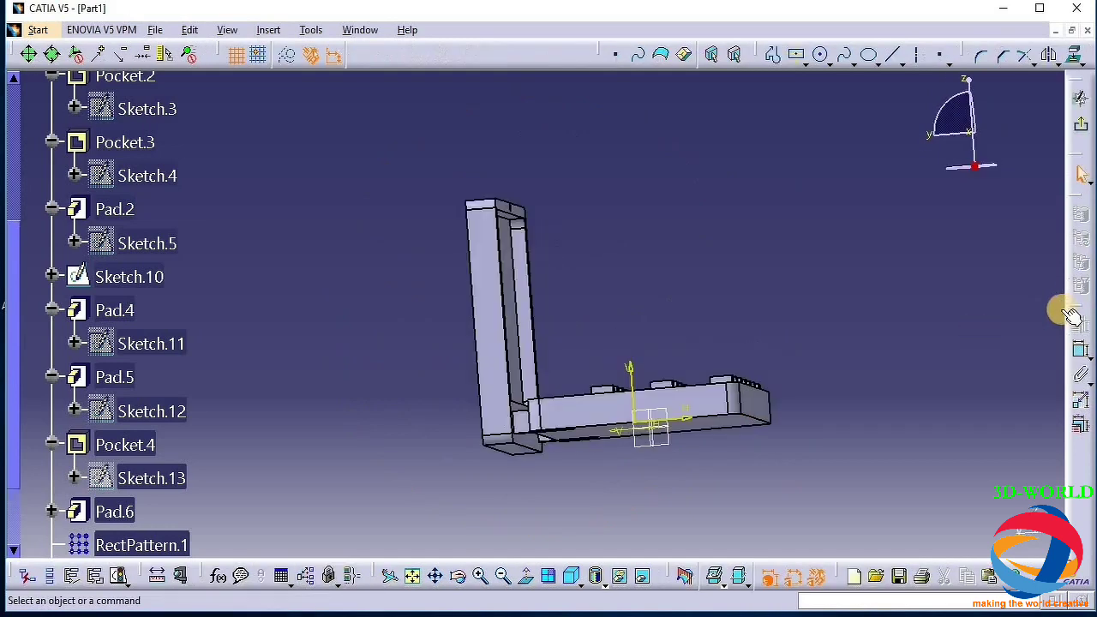
left_click(820, 54)
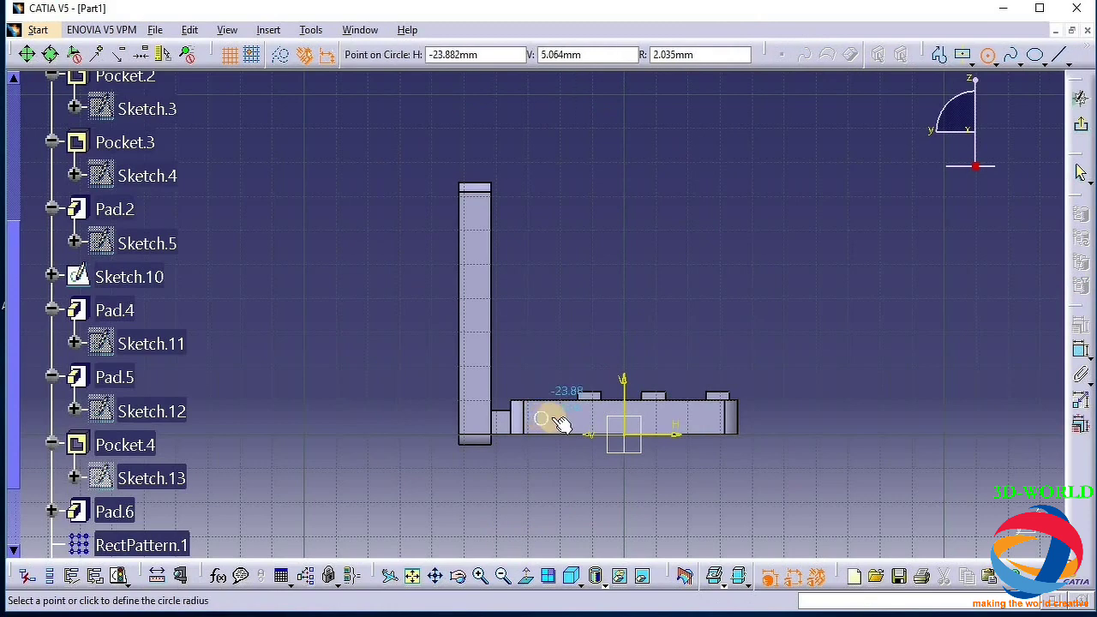
left_click(557, 422)
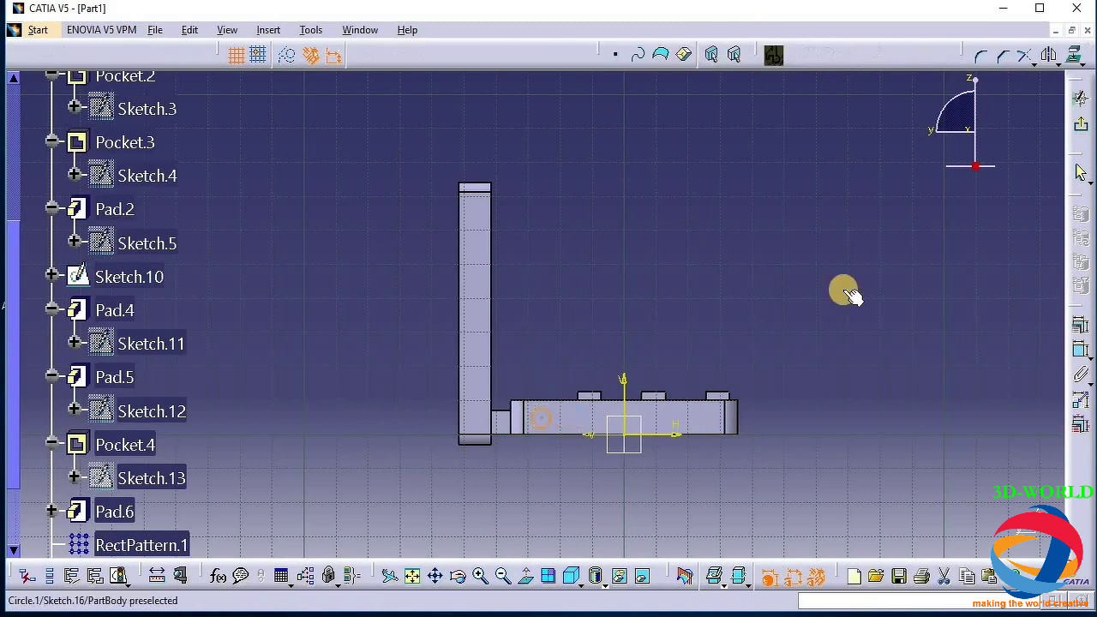
left_click(1016, 127)
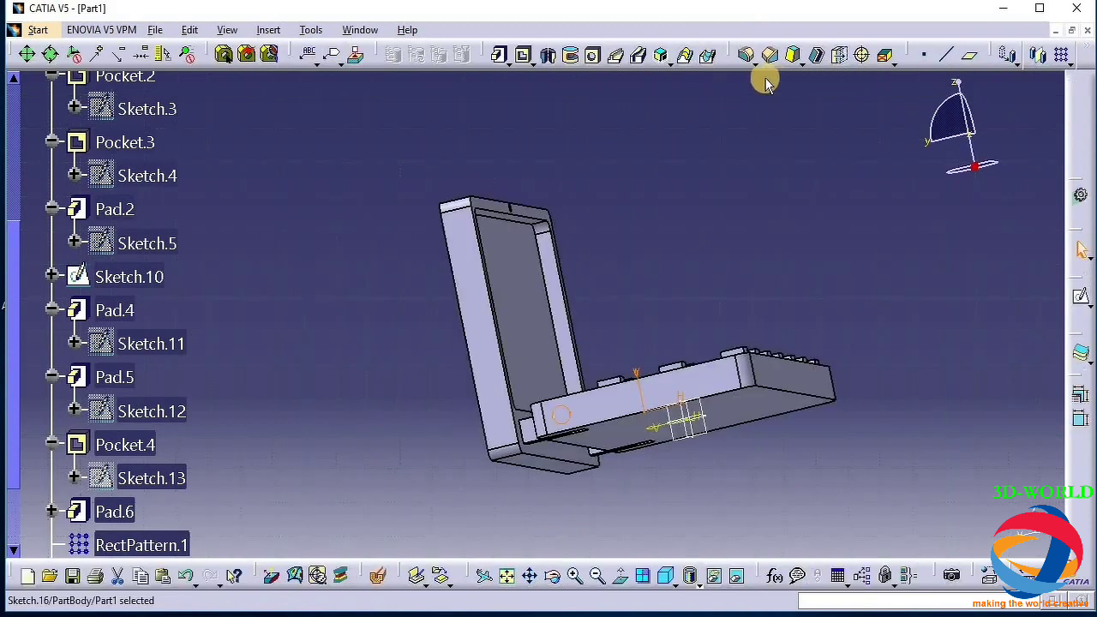
left_click(523, 56)
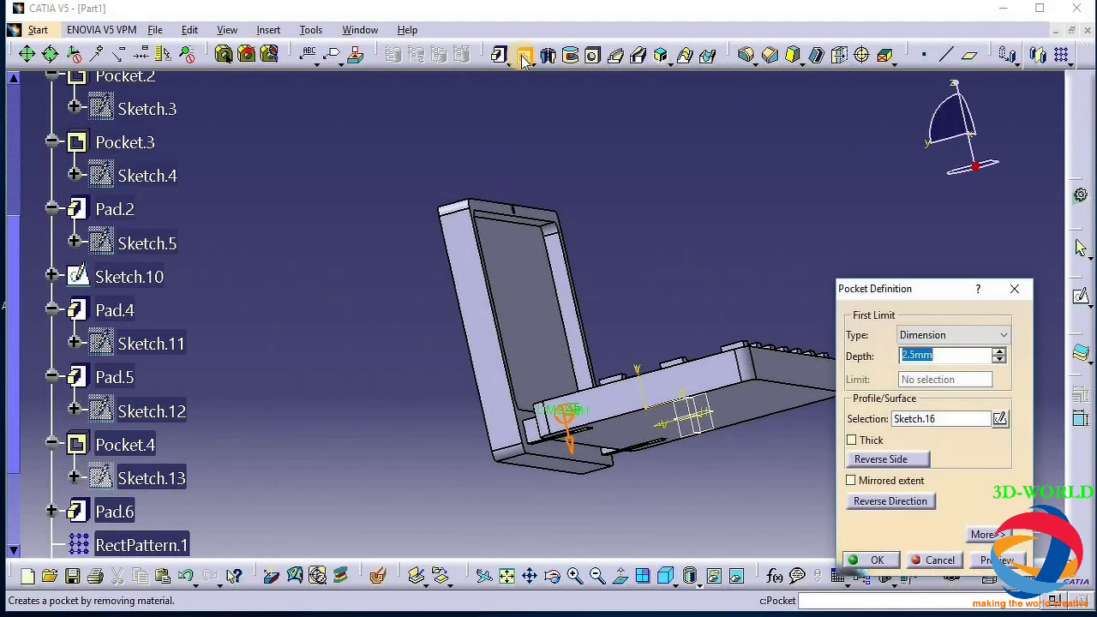
left_click(520, 55)
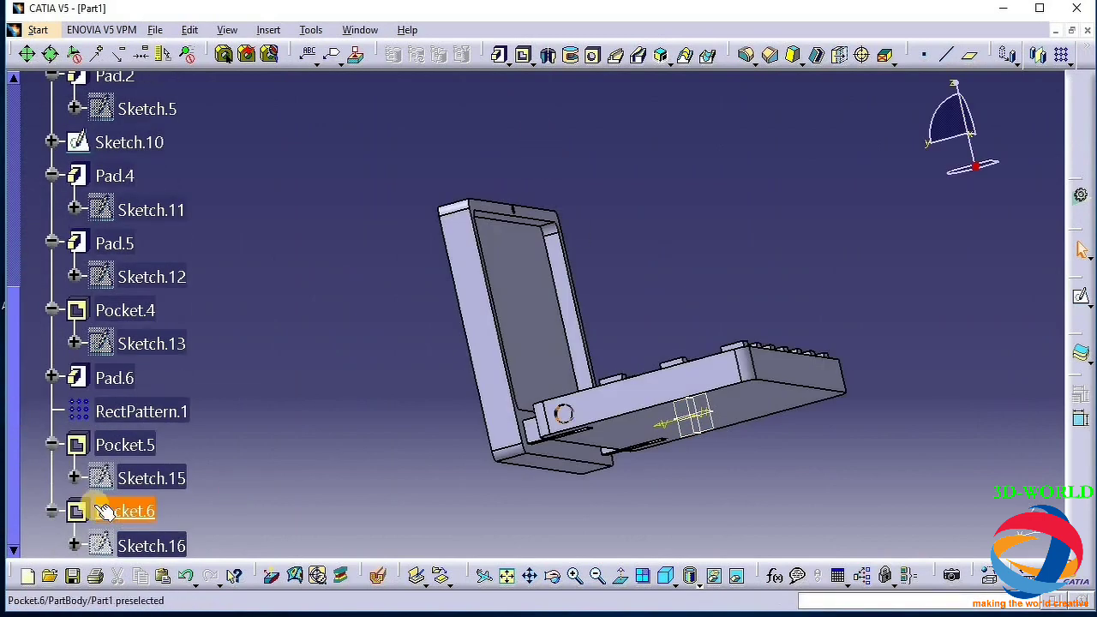
Set the depth of the round pocket in the base's side face to 5 mm
double_click(124, 512)
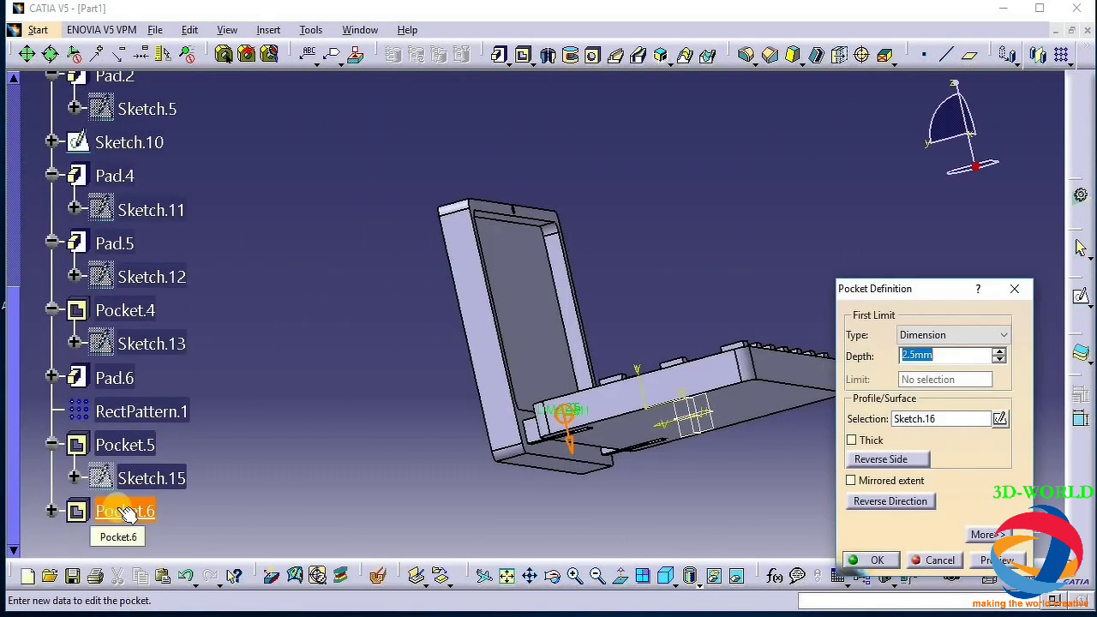
type("5")
key("Return")
left_click(700, 280)
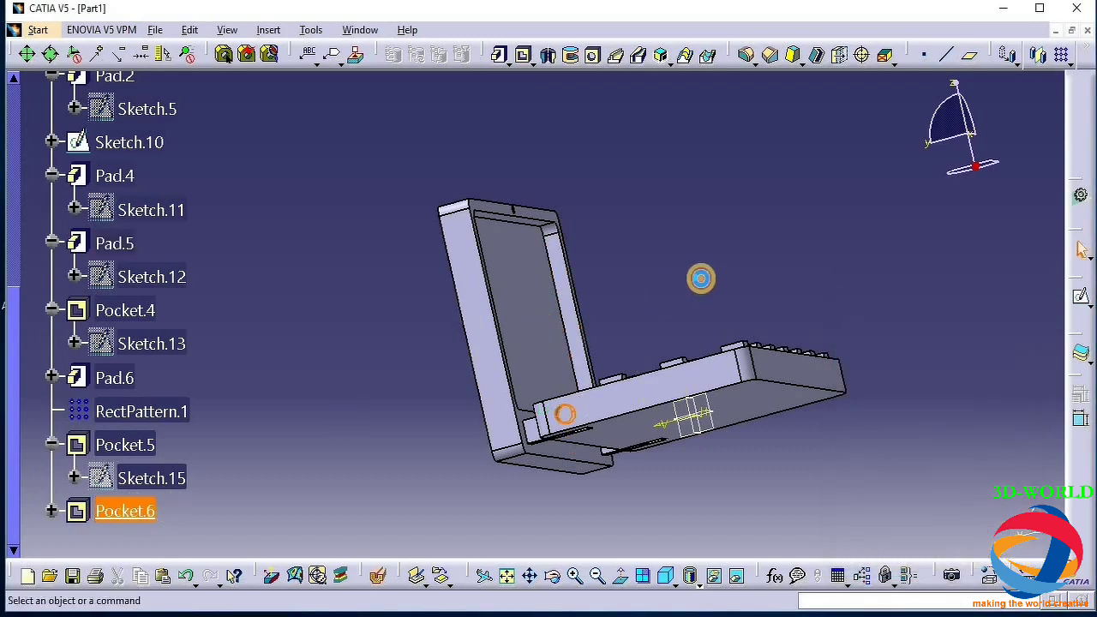
Sketch a small closed rectangular line profile on the base's side face, near the front end away from the hinge
left_click(553, 582)
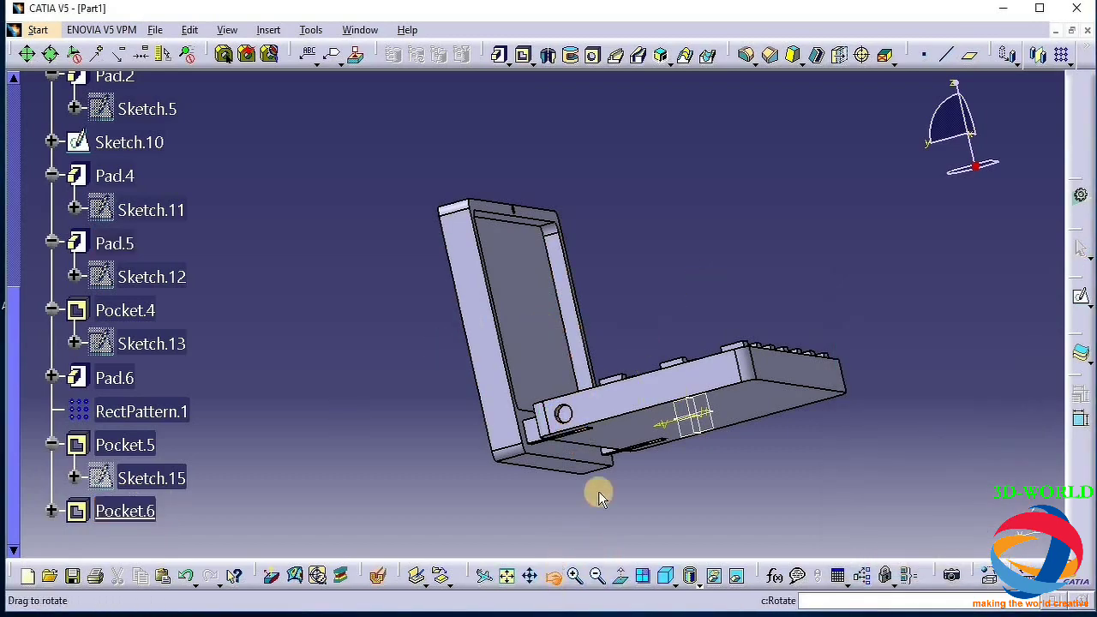
left_click_drag(595, 492, 636, 477)
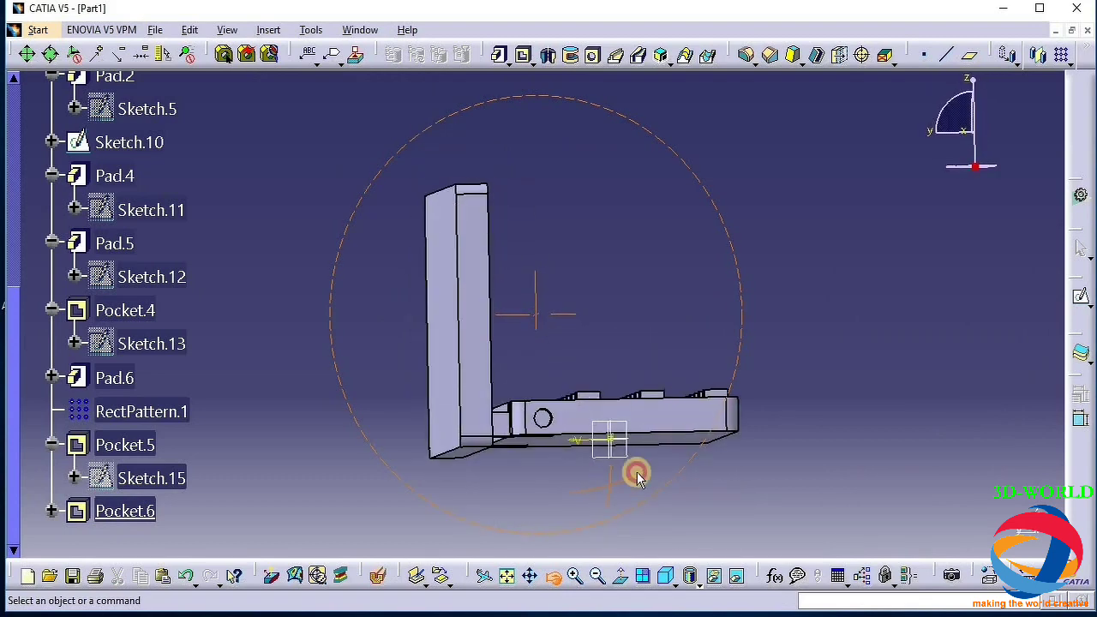
left_click(698, 416)
left_click(1080, 295)
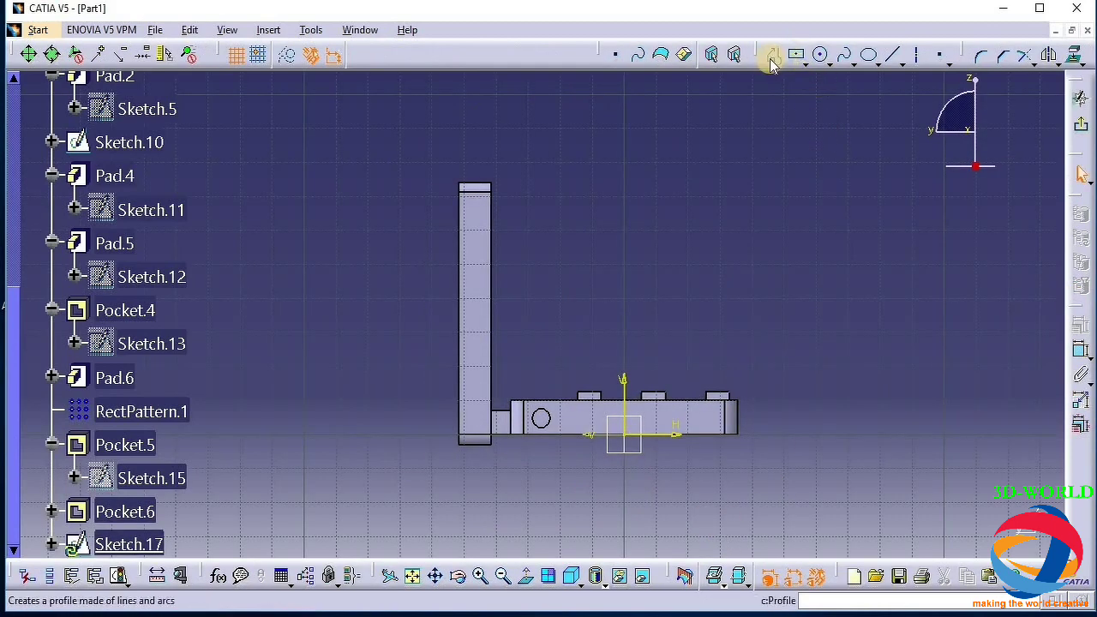
left_click(771, 55)
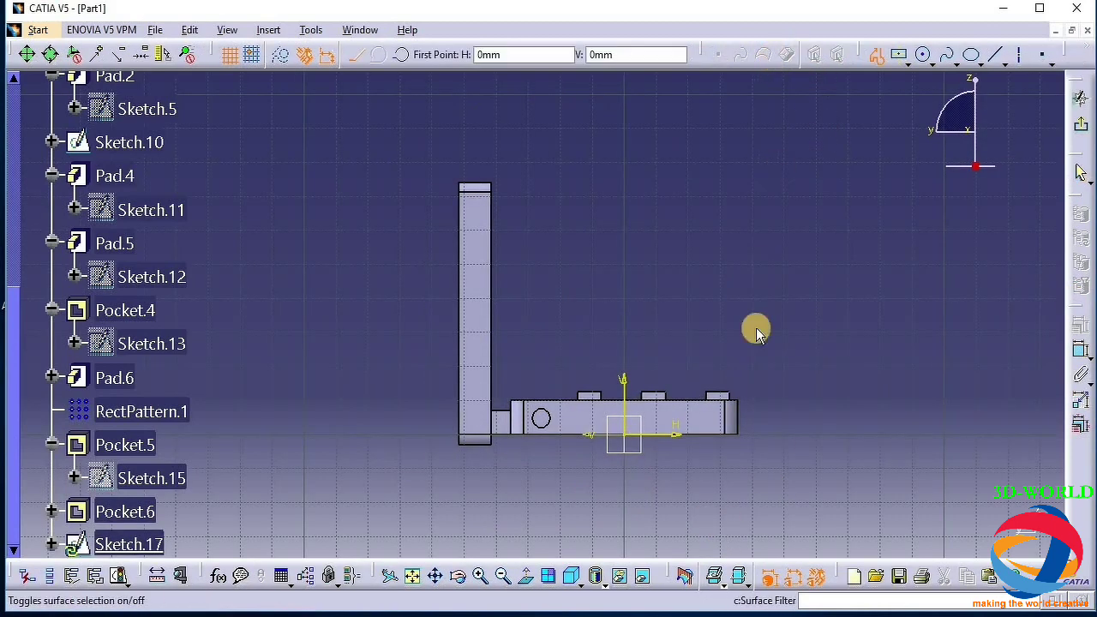
left_click(701, 420)
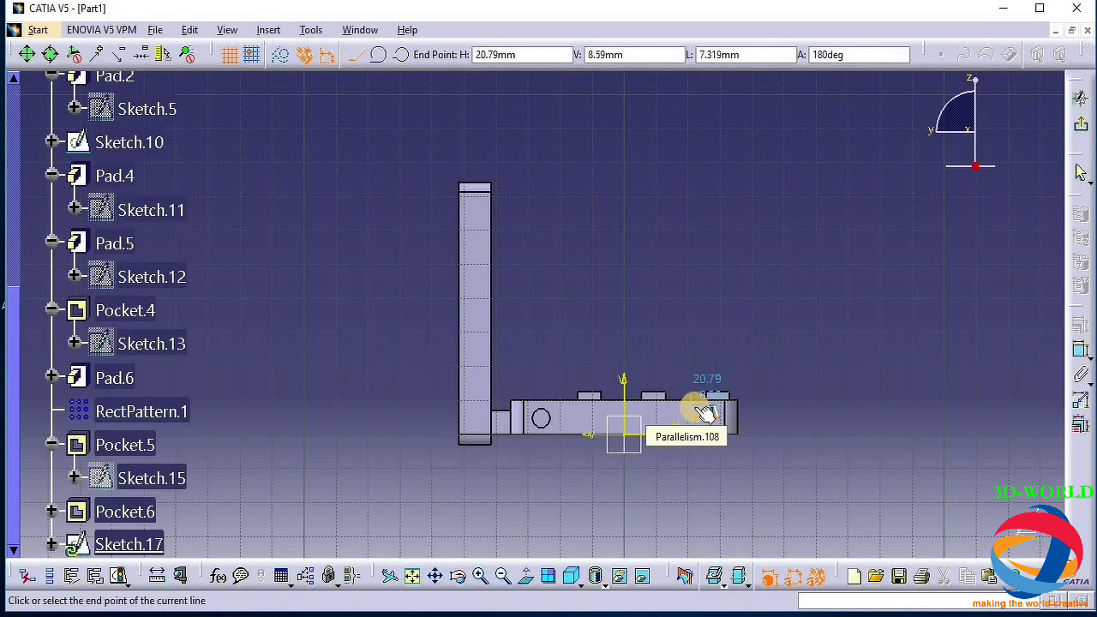
left_click(701, 411)
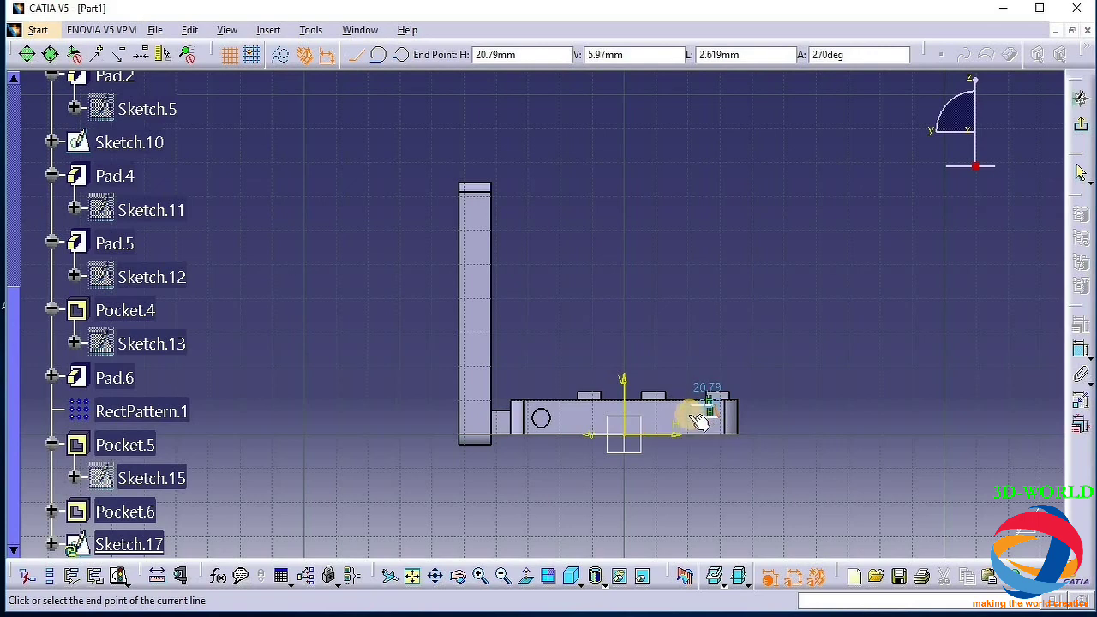
left_click(688, 416)
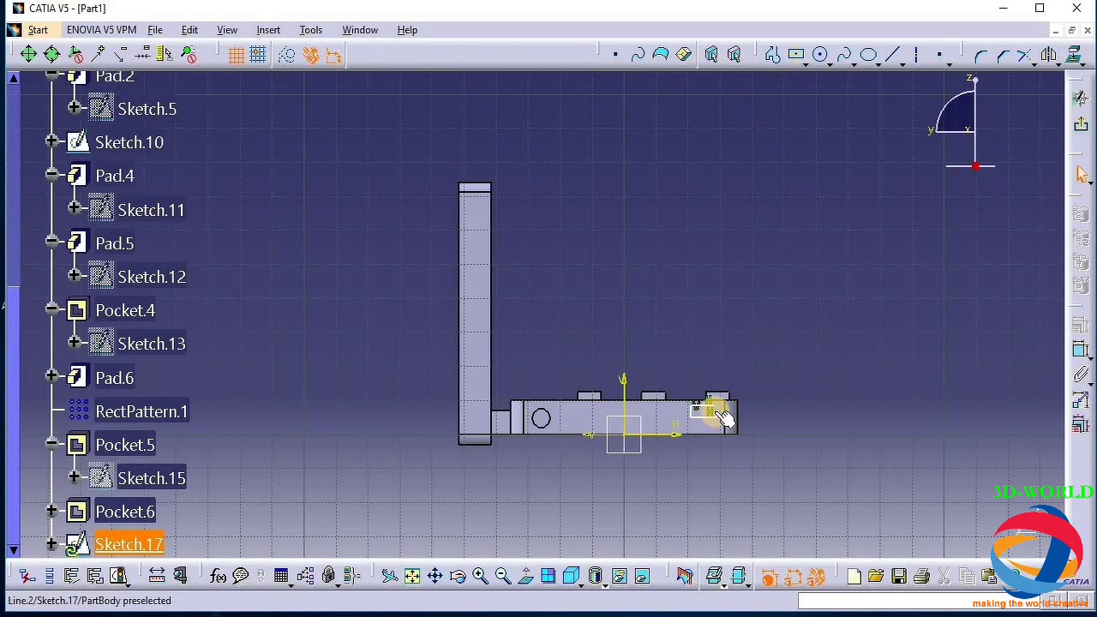
Constrain the profile's slanted front end line to be vertical
left_click(720, 415)
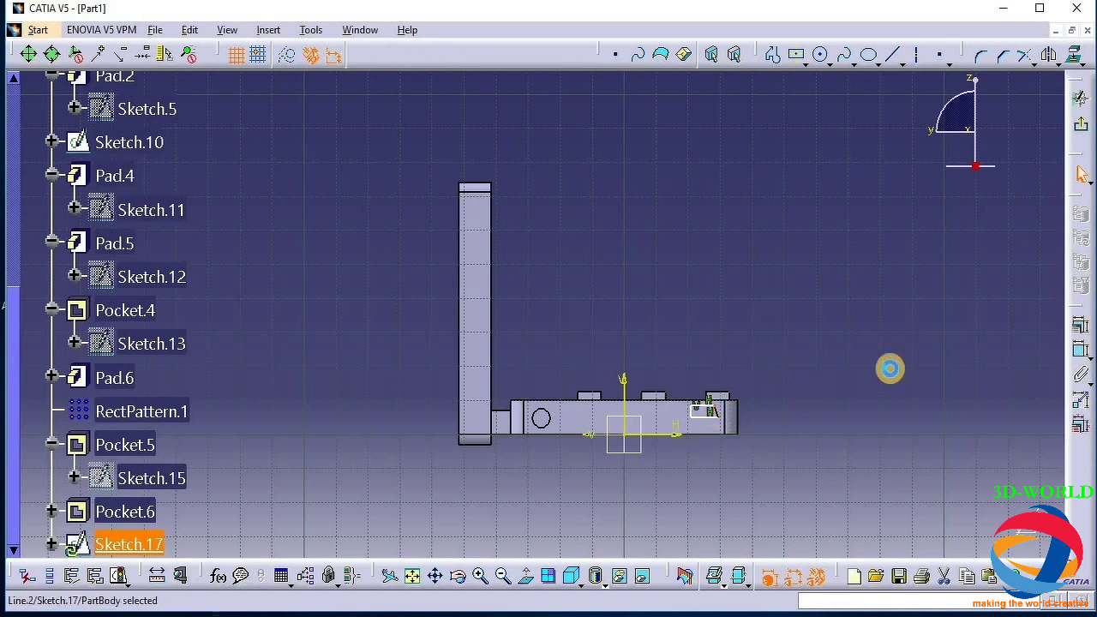
left_click(1079, 327)
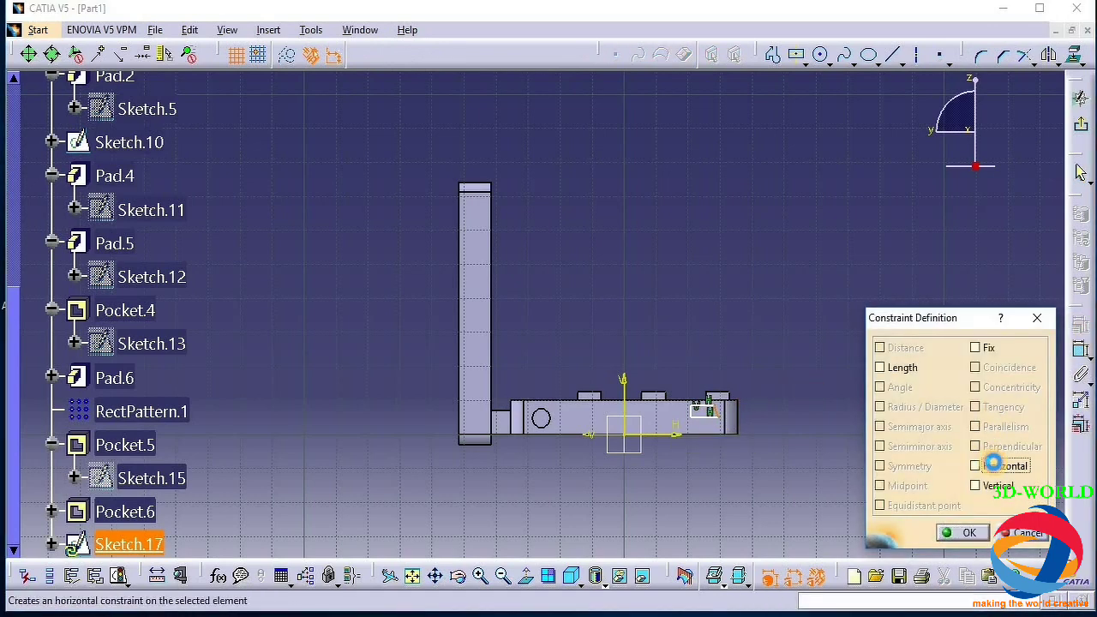
left_click(997, 465)
left_click(1037, 318)
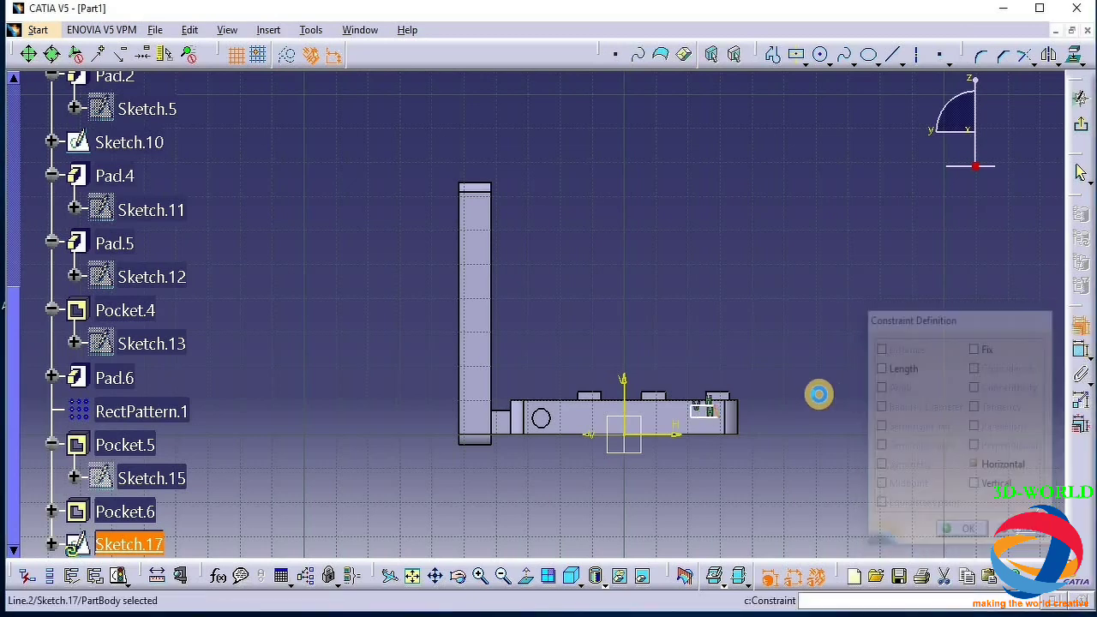
left_click(1080, 323)
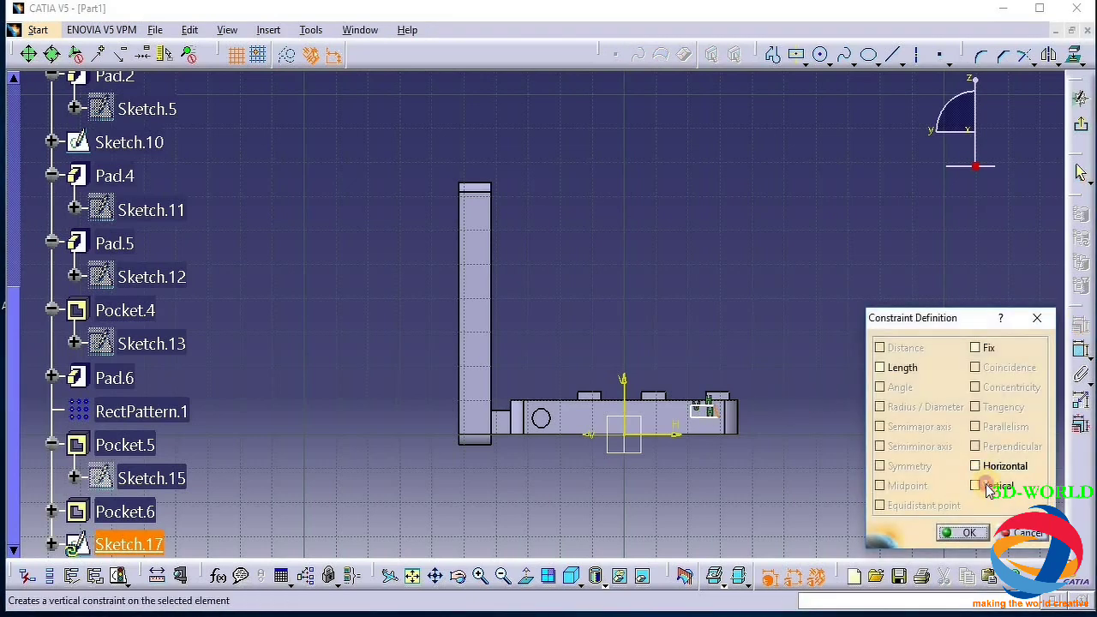
left_click(958, 529)
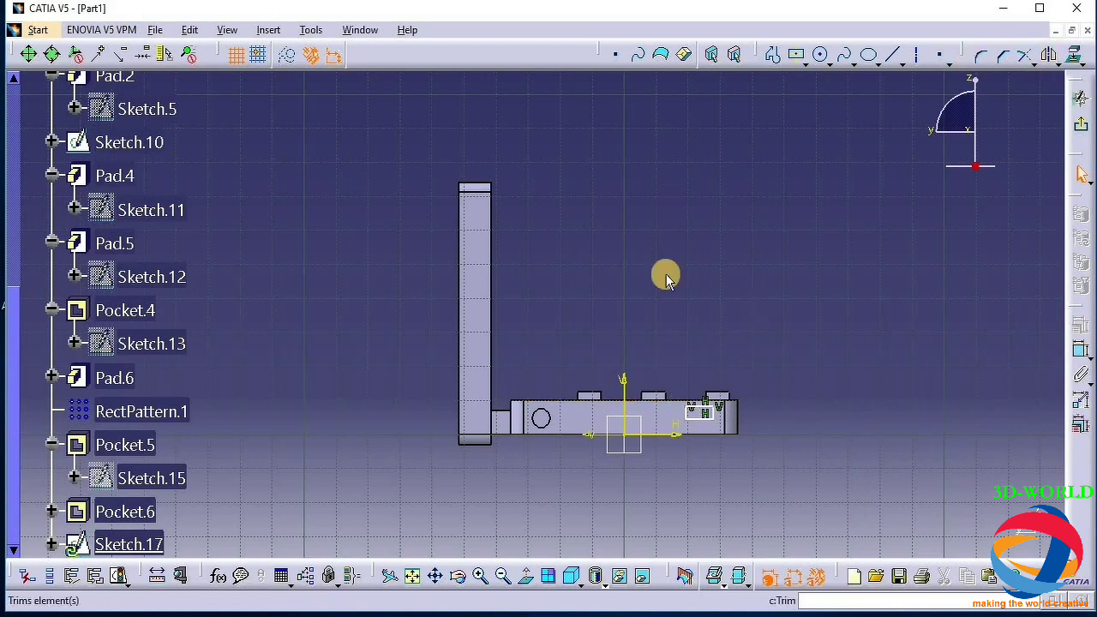
Translate the whole rectangle slightly downward on the side face, with duplicate mode off
left_click(683, 414)
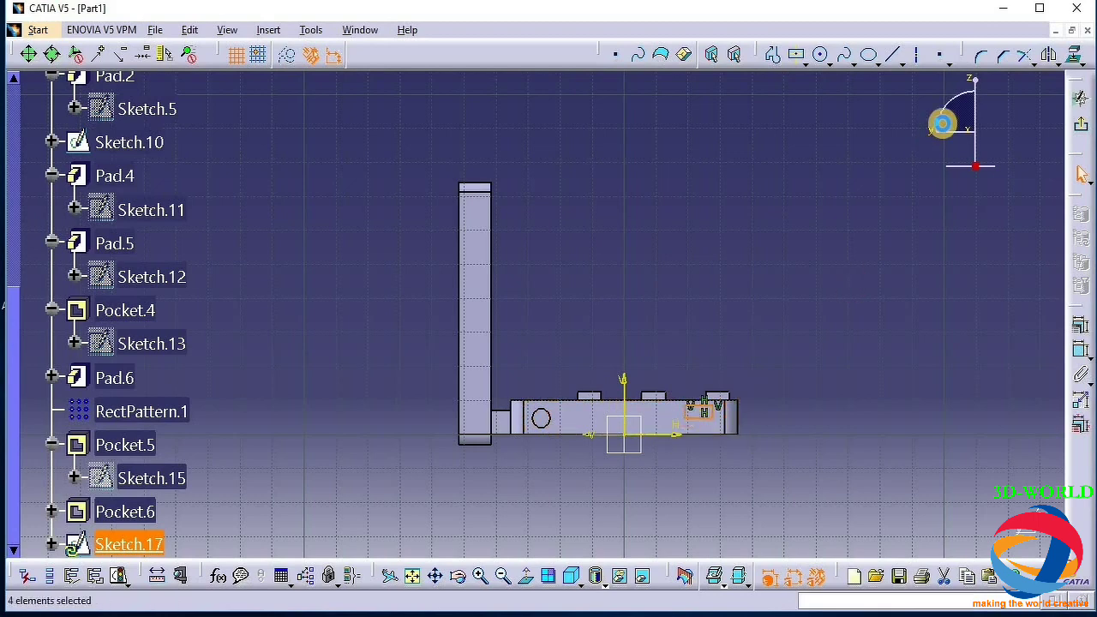
left_click(1062, 67)
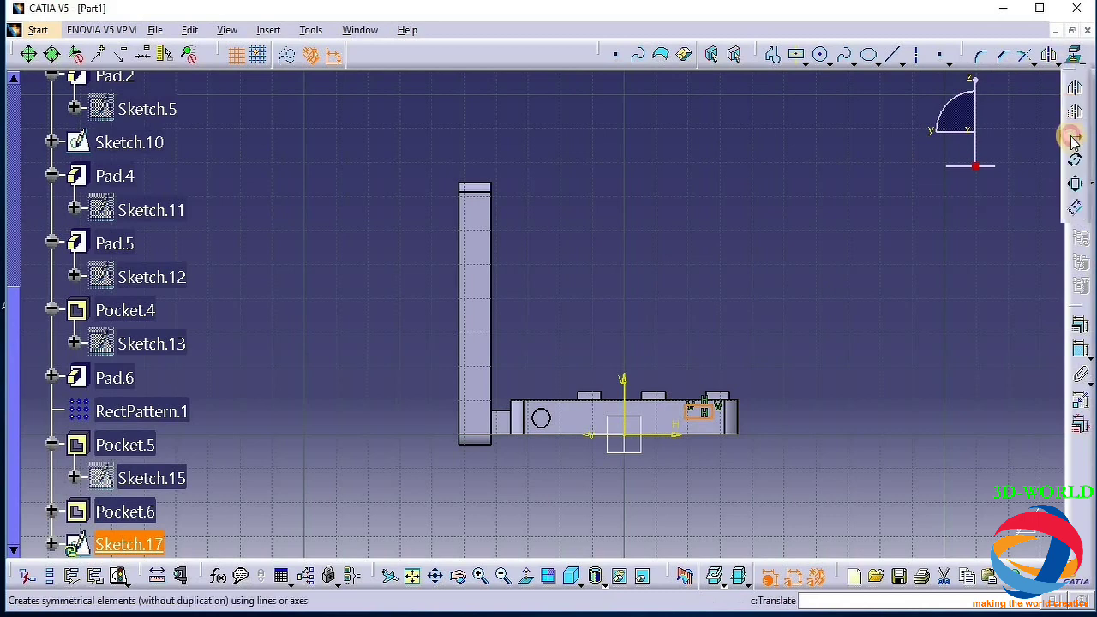
left_click(1072, 137)
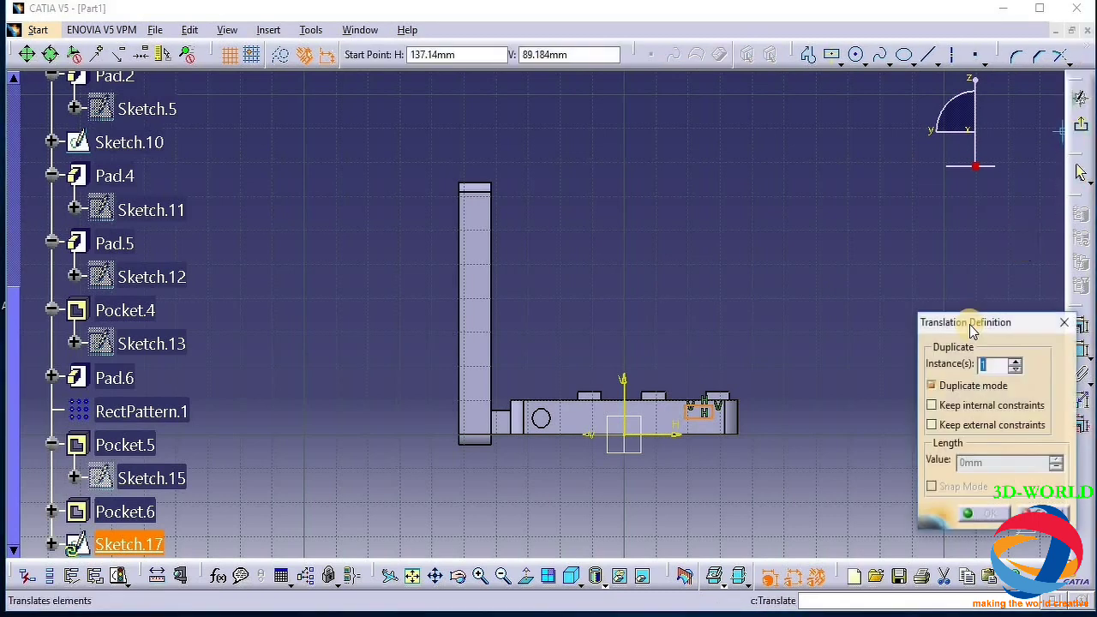
left_click(978, 388)
left_click(703, 422)
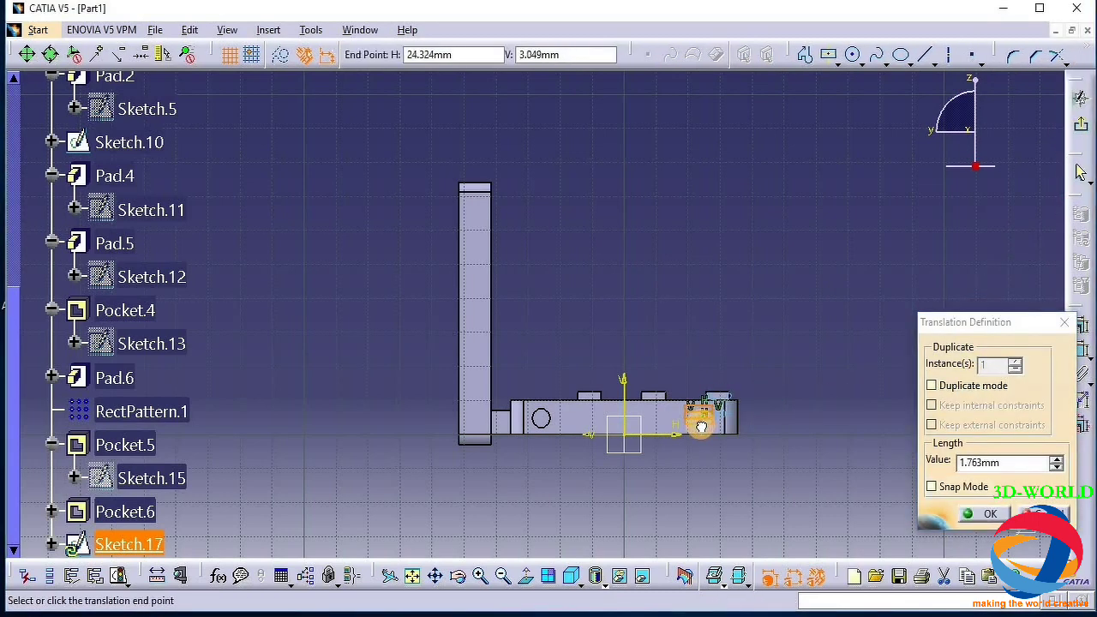
left_click(703, 426)
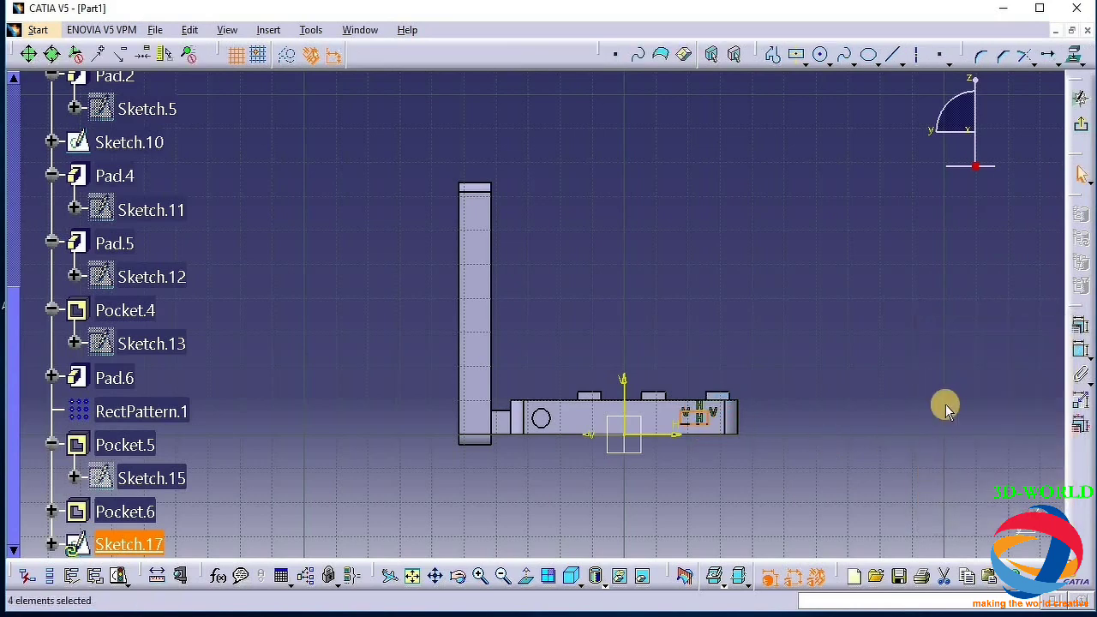
Set up a duplicating translation of the rectangle with 2 instances and a length of 5 mm
left_click(705, 419)
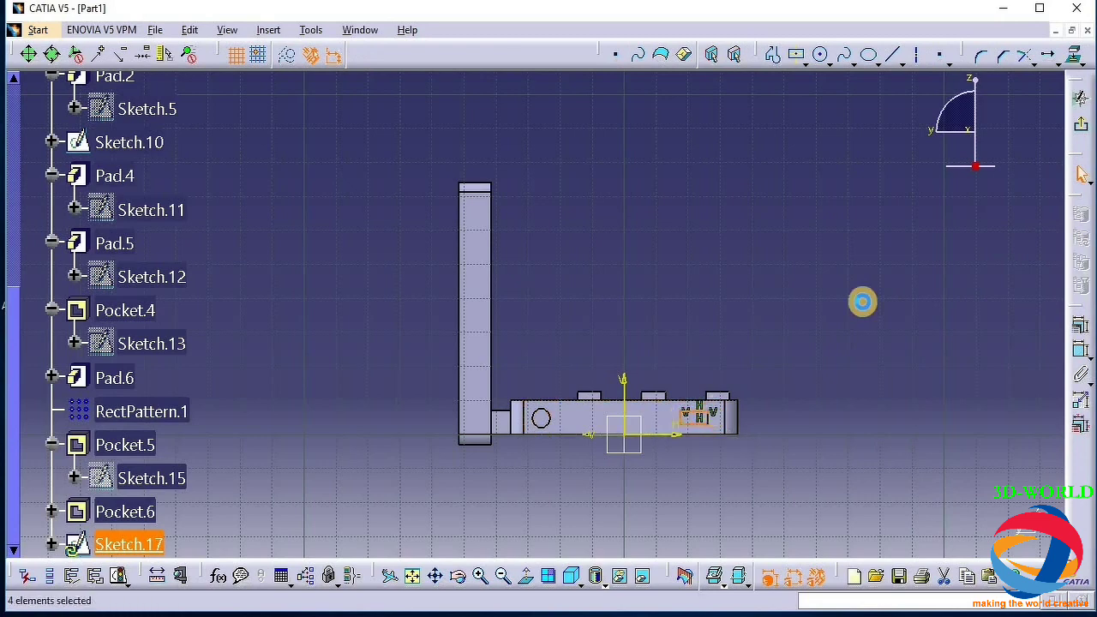
left_click(1048, 57)
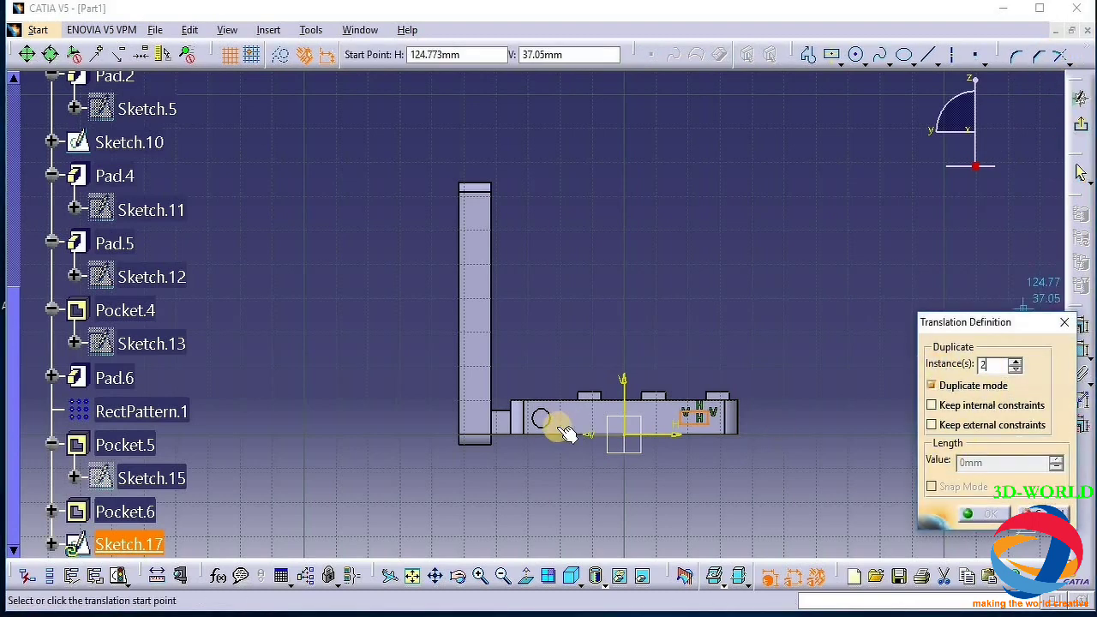
left_click(677, 418)
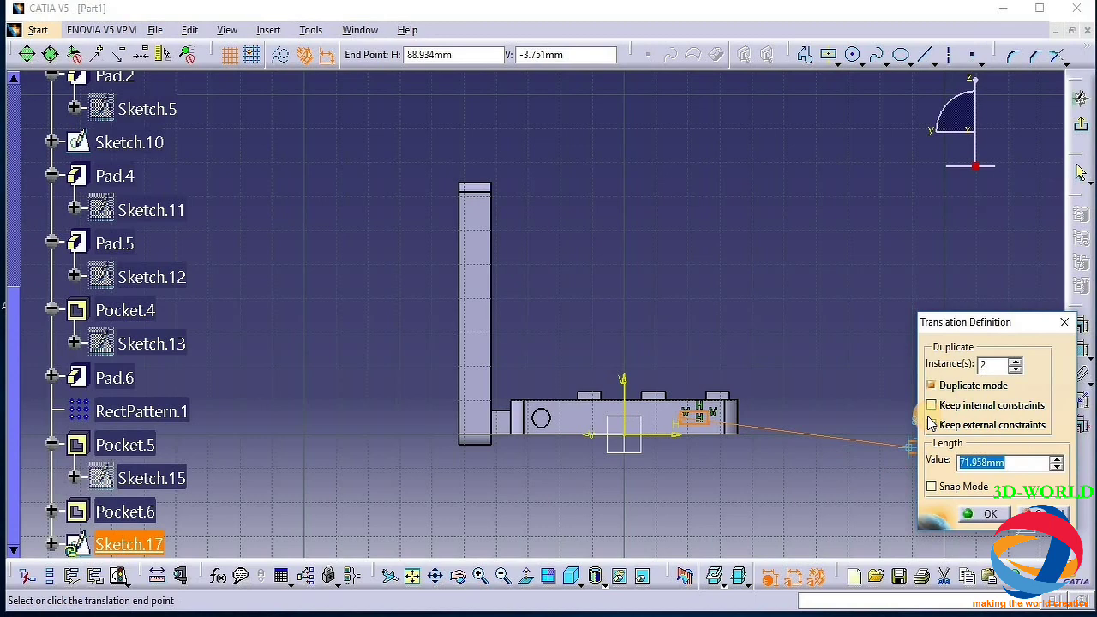
left_click(1032, 465)
type("5")
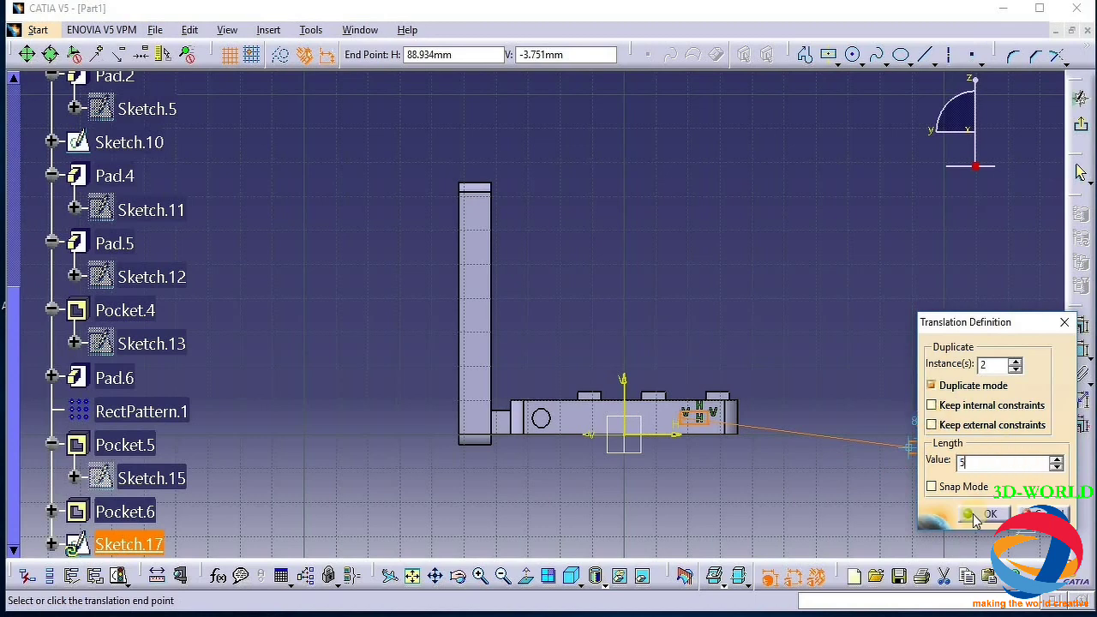
key("Return")
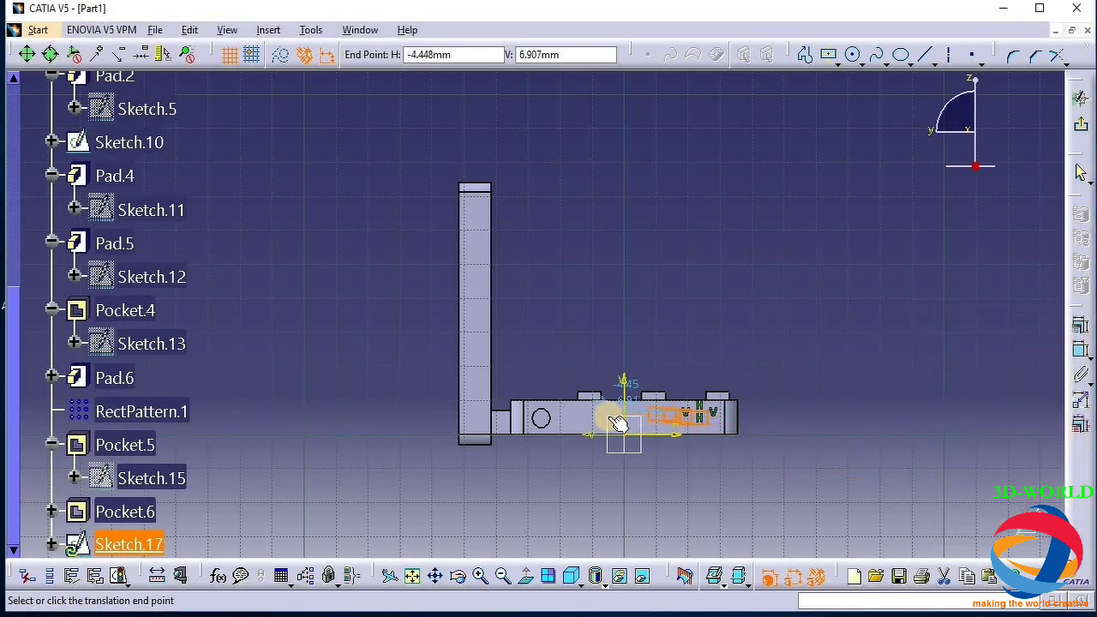
Try other translation lengths for the two rectangle copies, going back to 5 mm
left_click(677, 418)
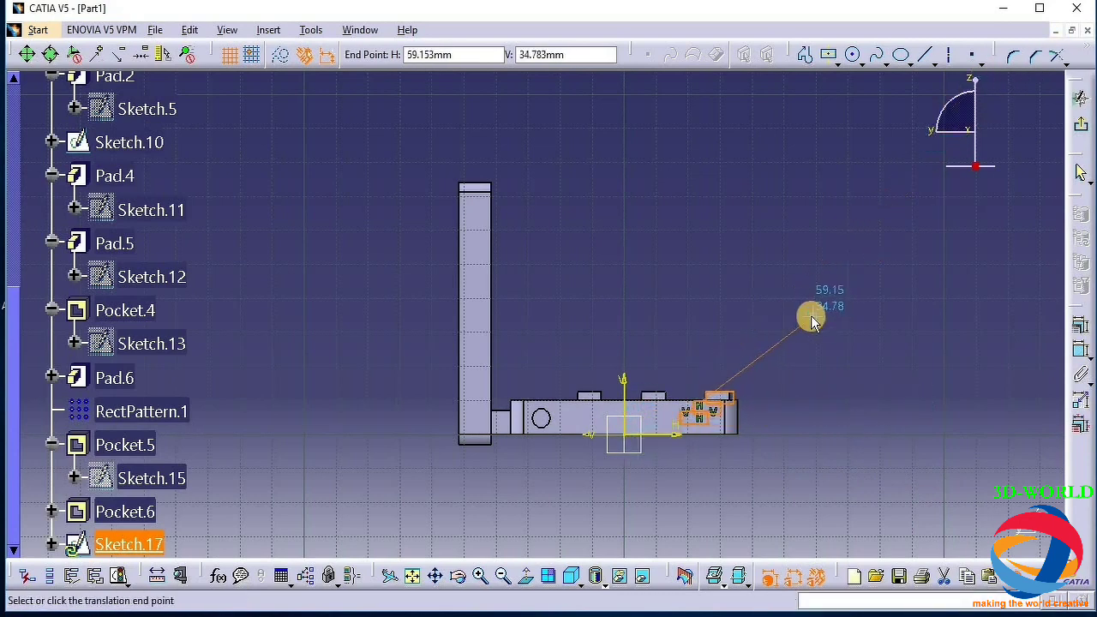
type("1")
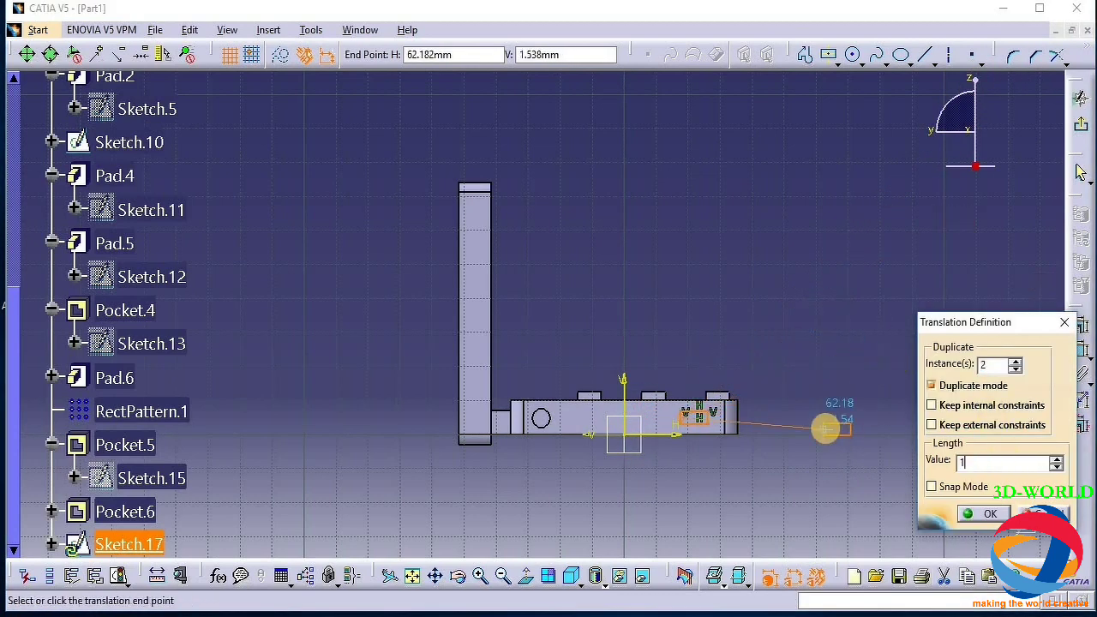
left_click(978, 513)
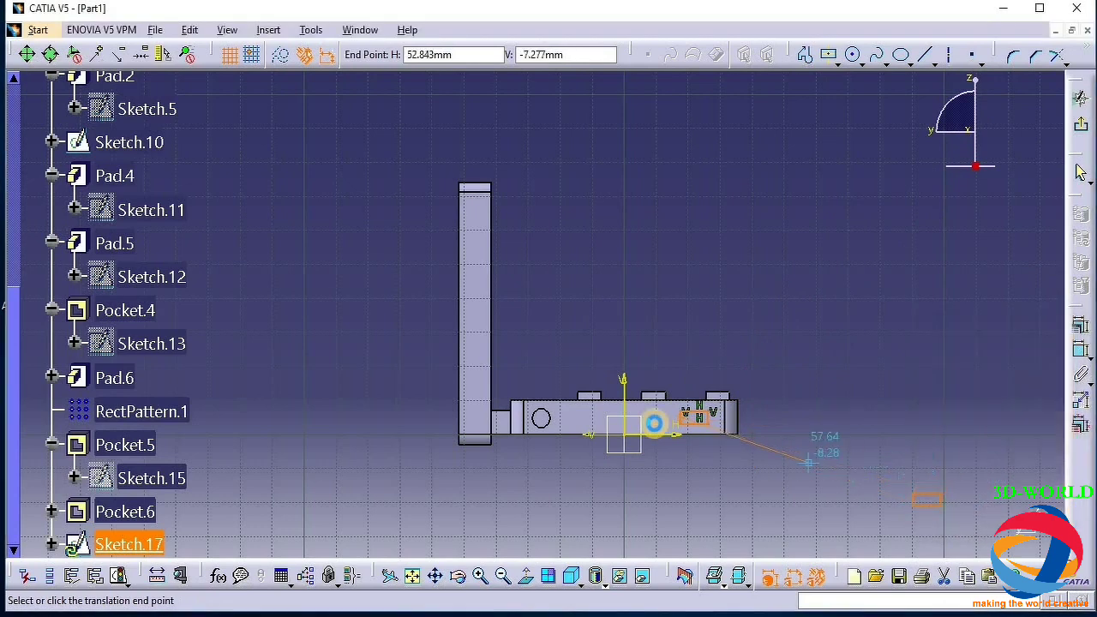
left_click(745, 413)
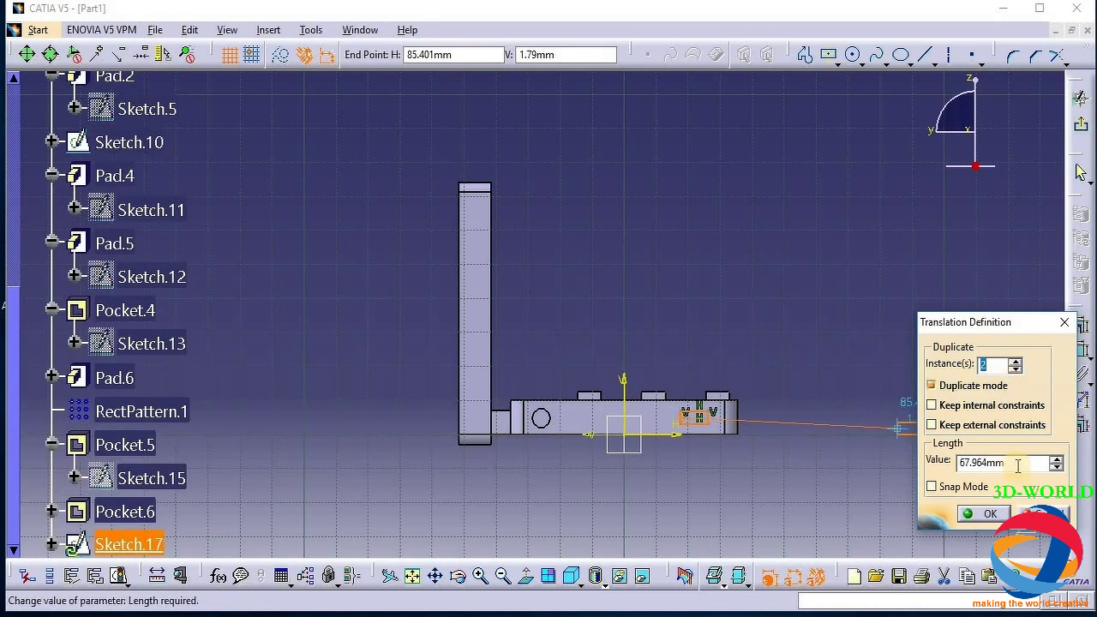
left_click(982, 513)
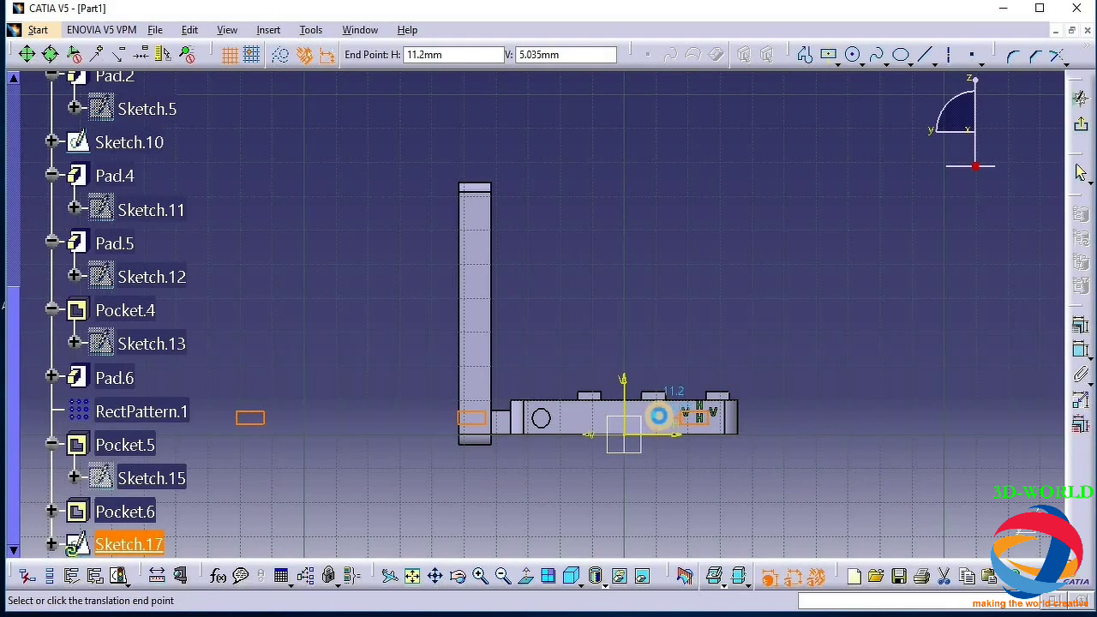
left_click(658, 416)
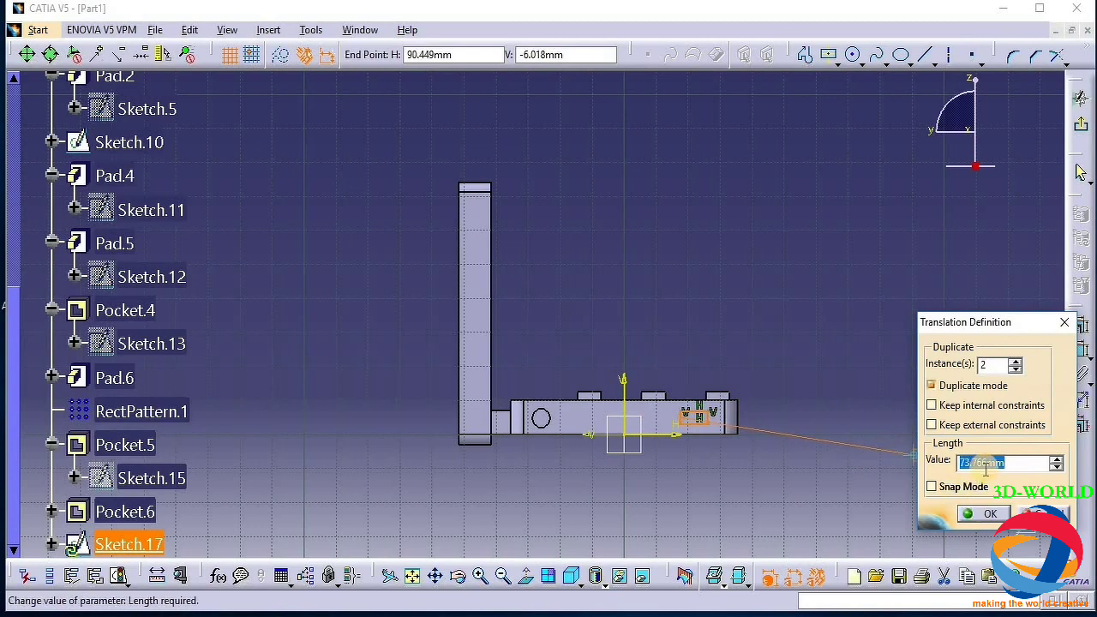
type("5")
key("Return")
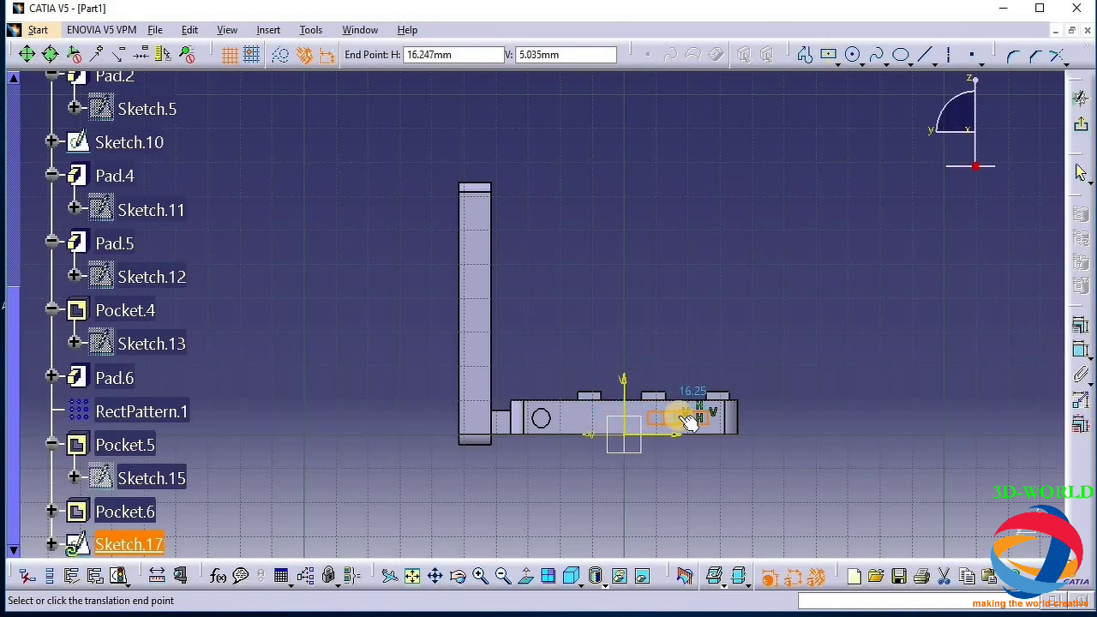
Set the translation length to 10 mm and place the two rectangle copies in a horizontal row toward the hinge
left_click(677, 417)
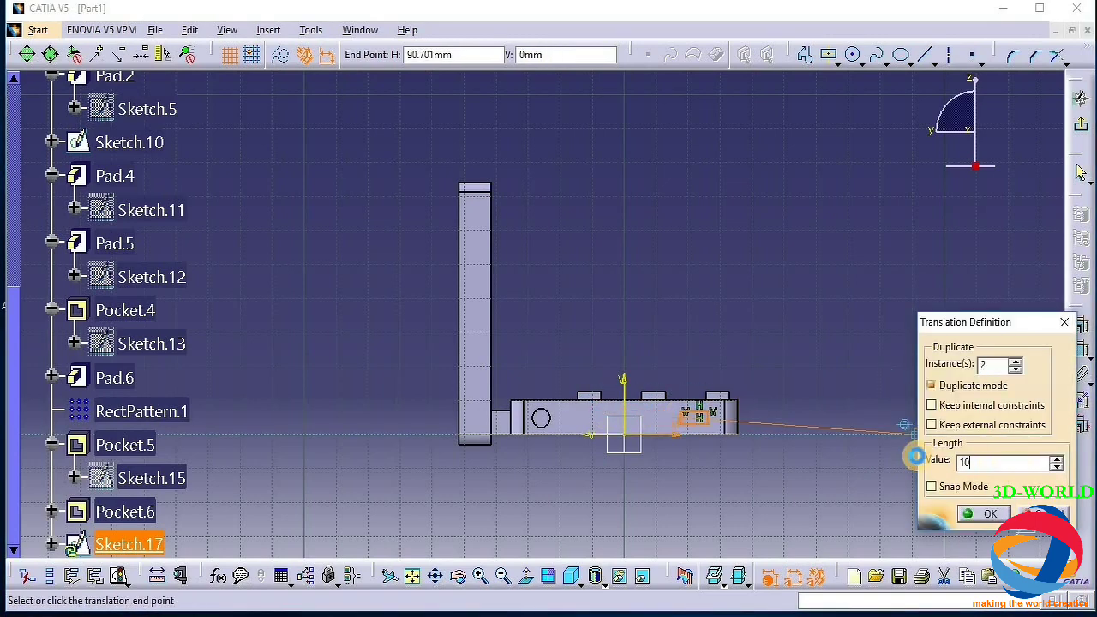
key("Return")
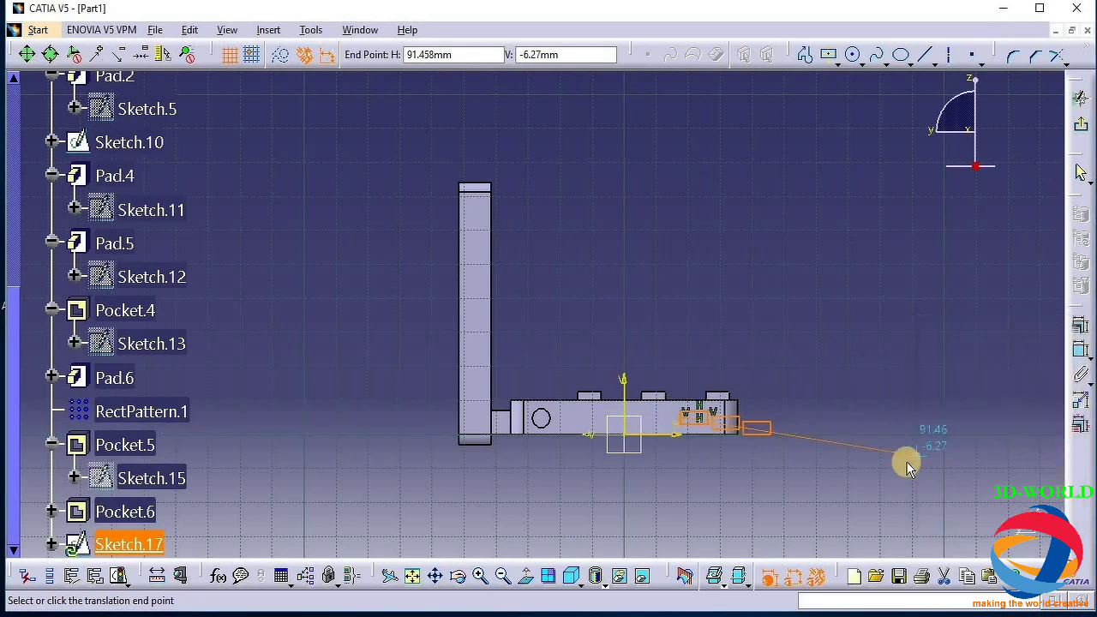
left_click(576, 417)
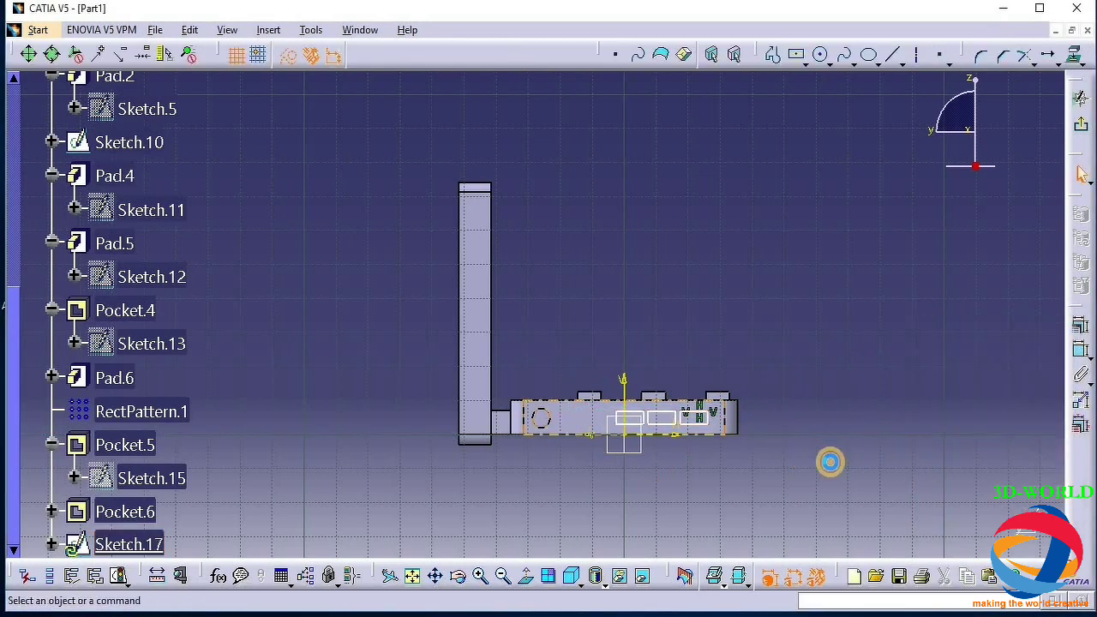
Finish the sketch and pocket the three rectangles 5 mm deep into the base's side face
left_click(1080, 135)
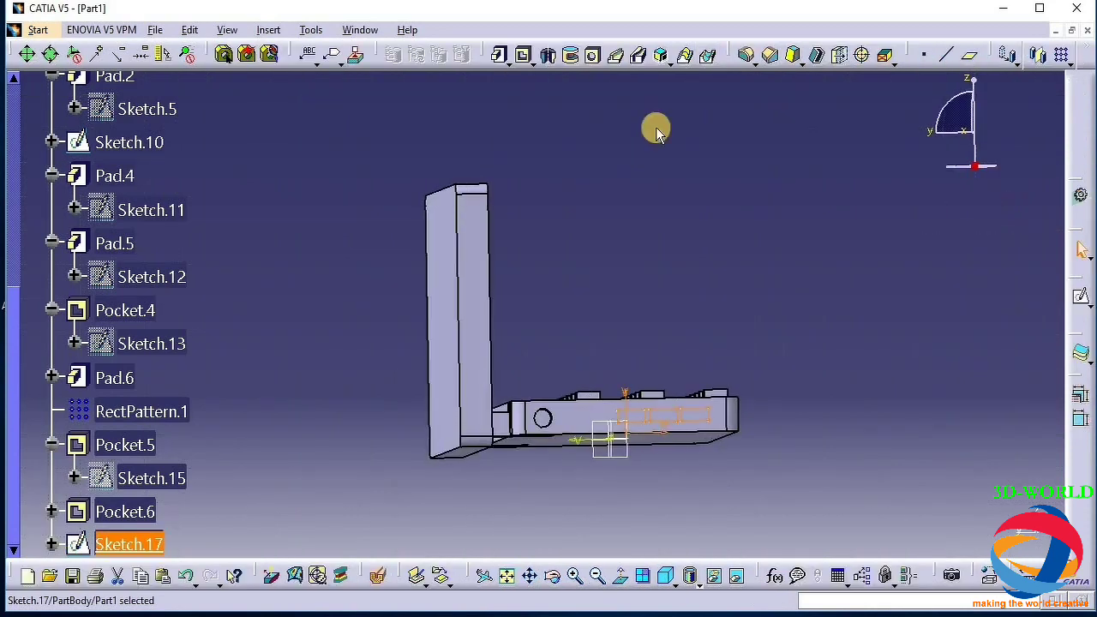
left_click(523, 54)
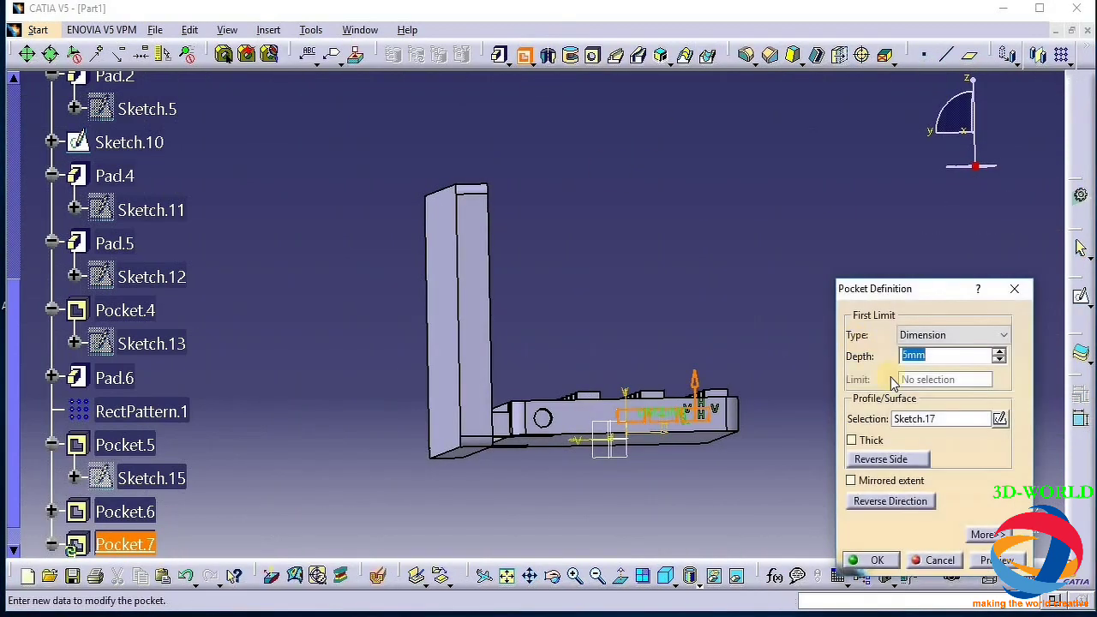
left_click(872, 559)
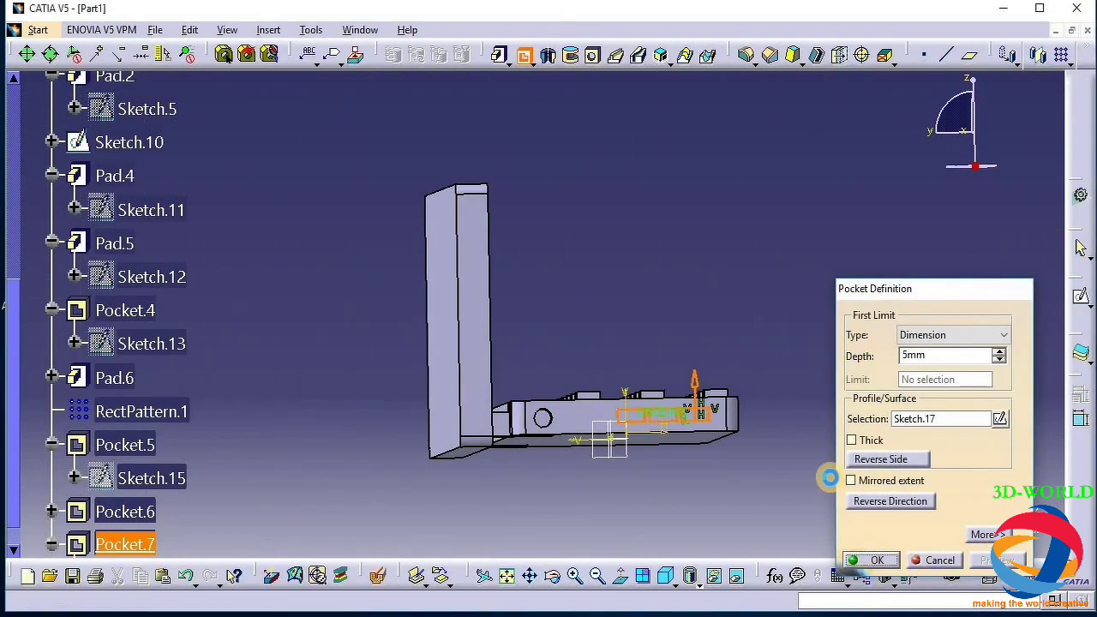
On the side face opposite the ports, sketch a narrow, closed four-sided profile along the lid's edge with the Profile tool
left_click(552, 575)
left_click_drag(794, 425, 367, 441)
left_click(366, 441)
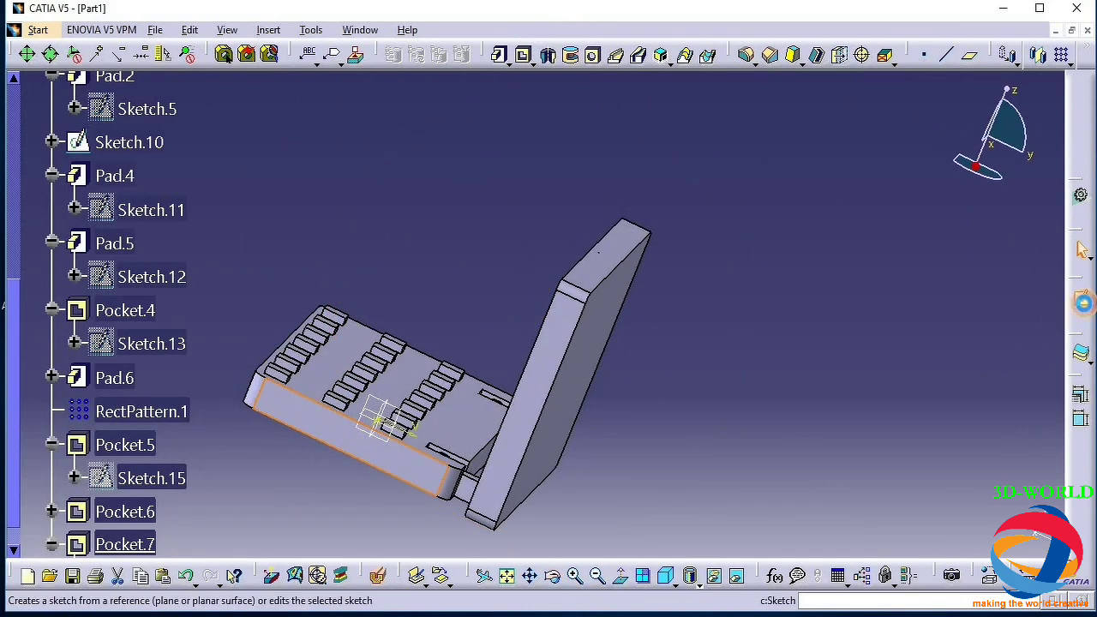
left_click(1083, 296)
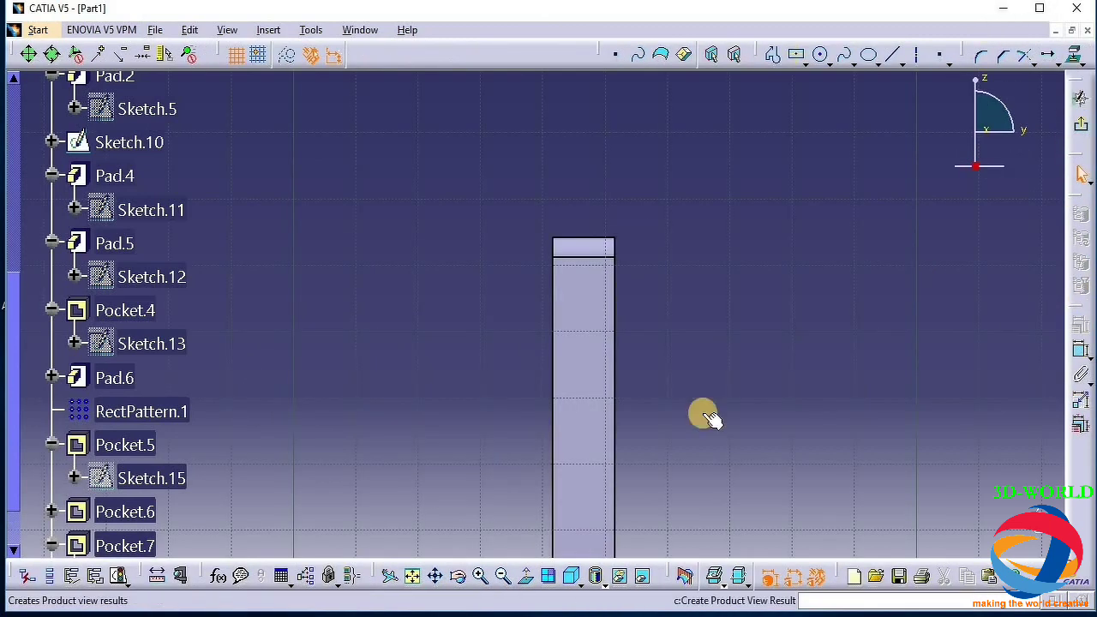
mouse_move(674, 426)
middle_mouse_down()
mouse_move(712, 197)
mouse_move(709, 269)
middle_mouse_up()
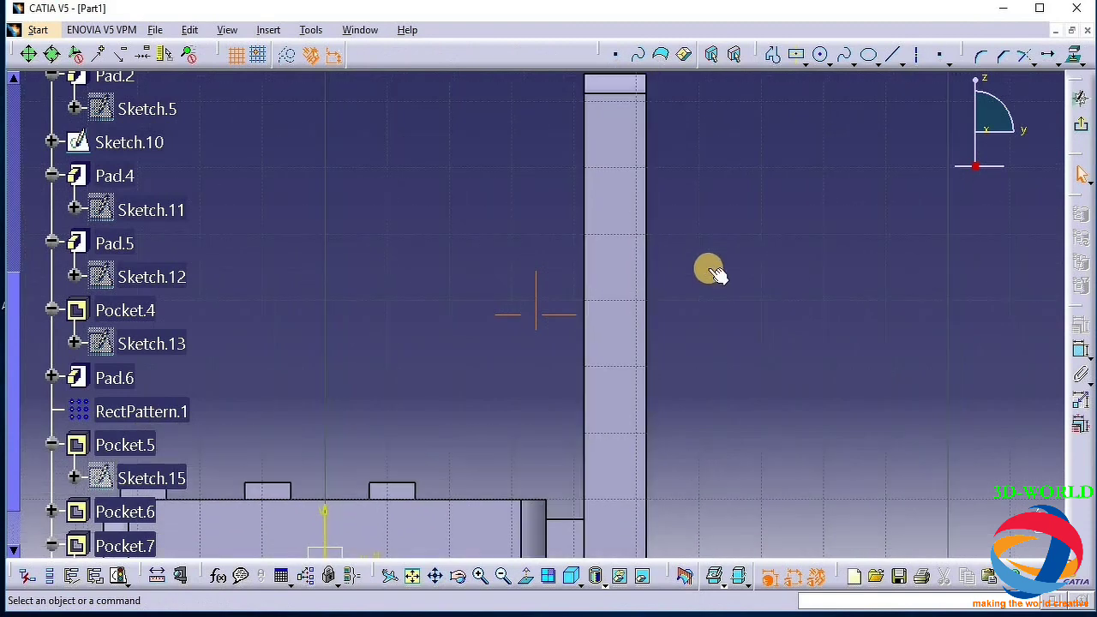
left_click(772, 56)
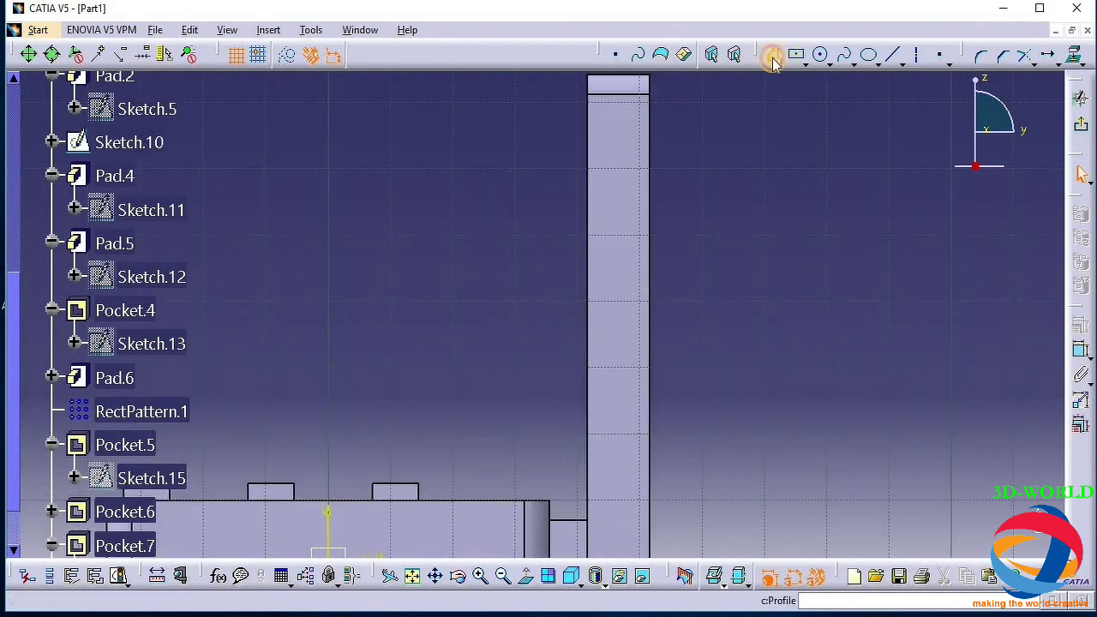
left_click(600, 150)
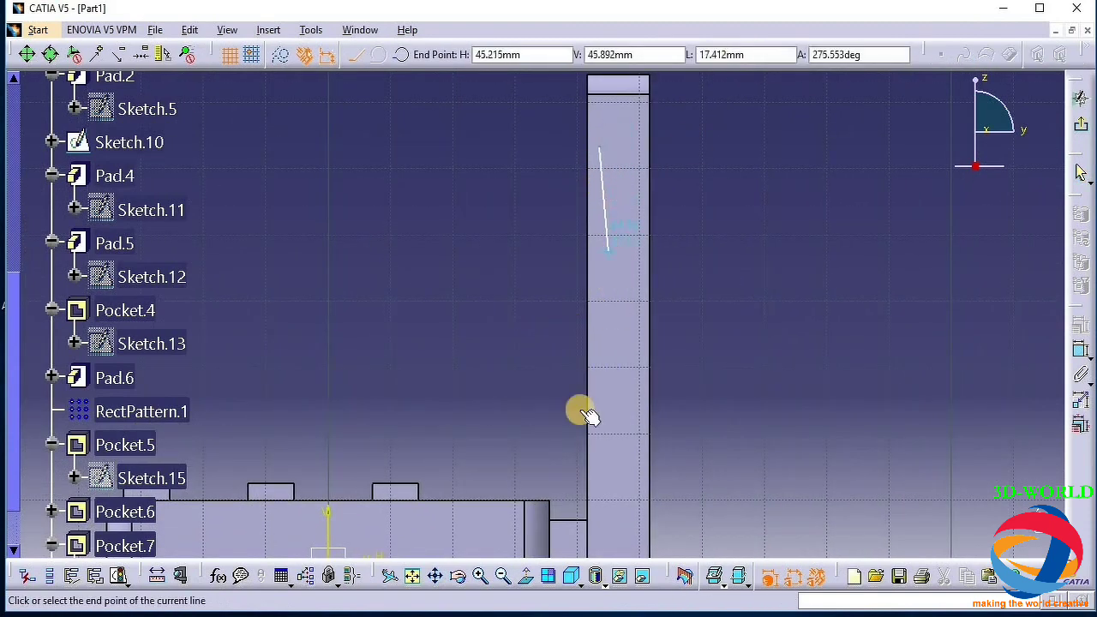
left_click(601, 471)
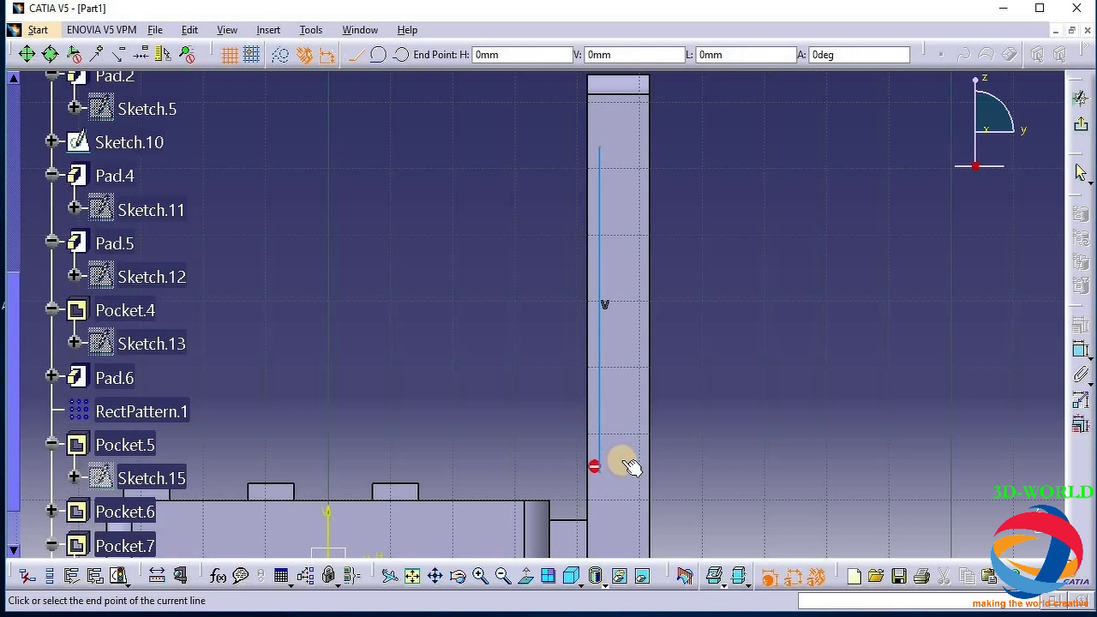
left_click(626, 460)
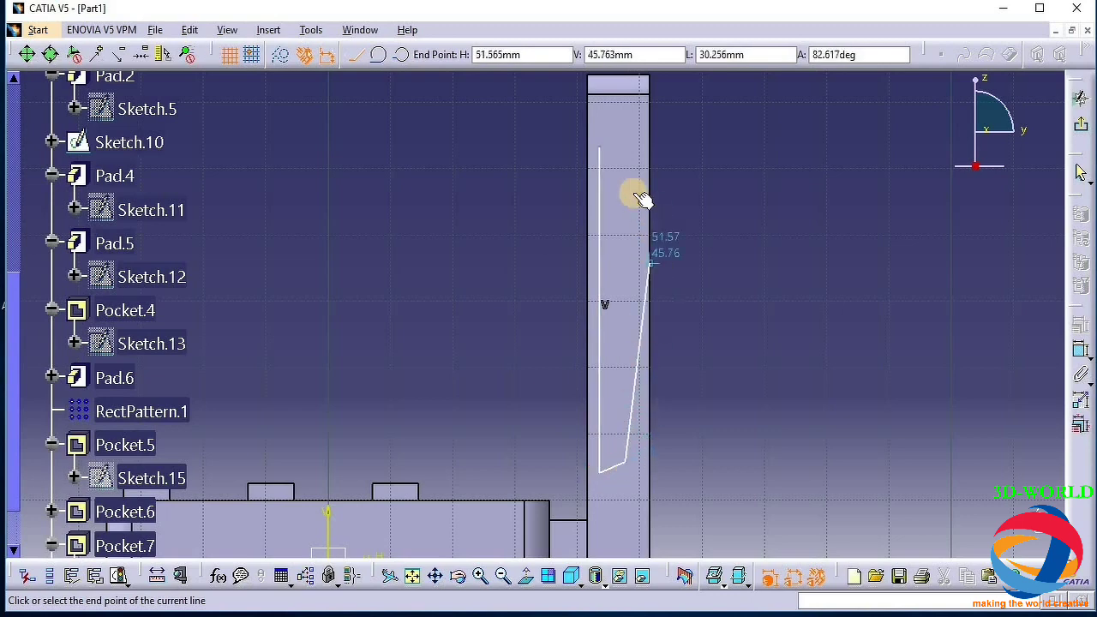
left_click(630, 166)
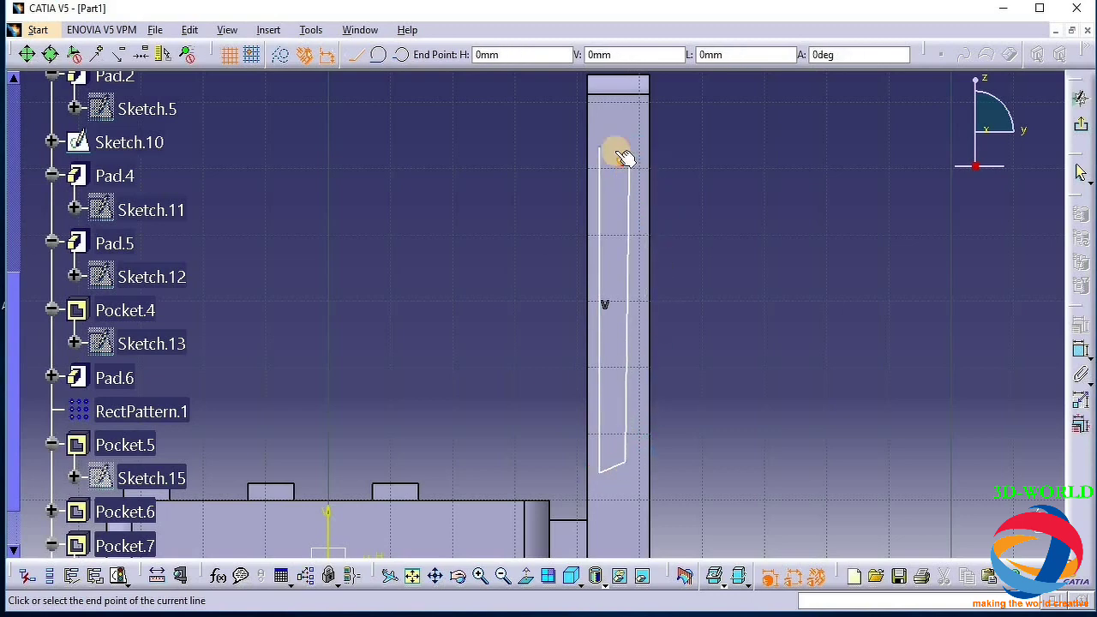
left_click(600, 148)
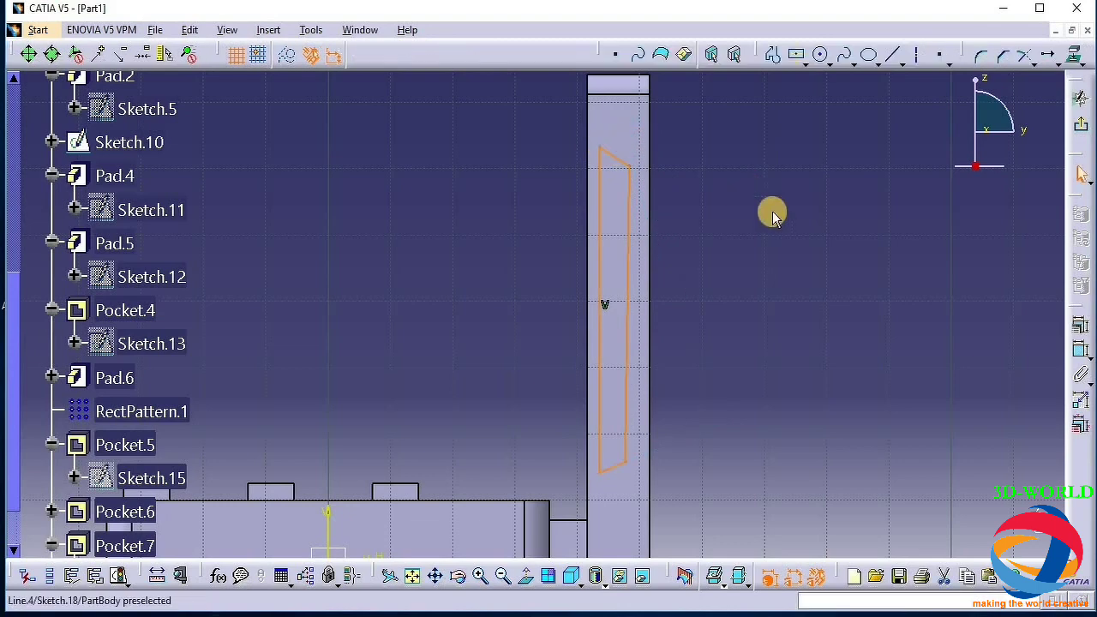
Draw a small square about 2 mm high inside the profile near its upper end
left_click(729, 425)
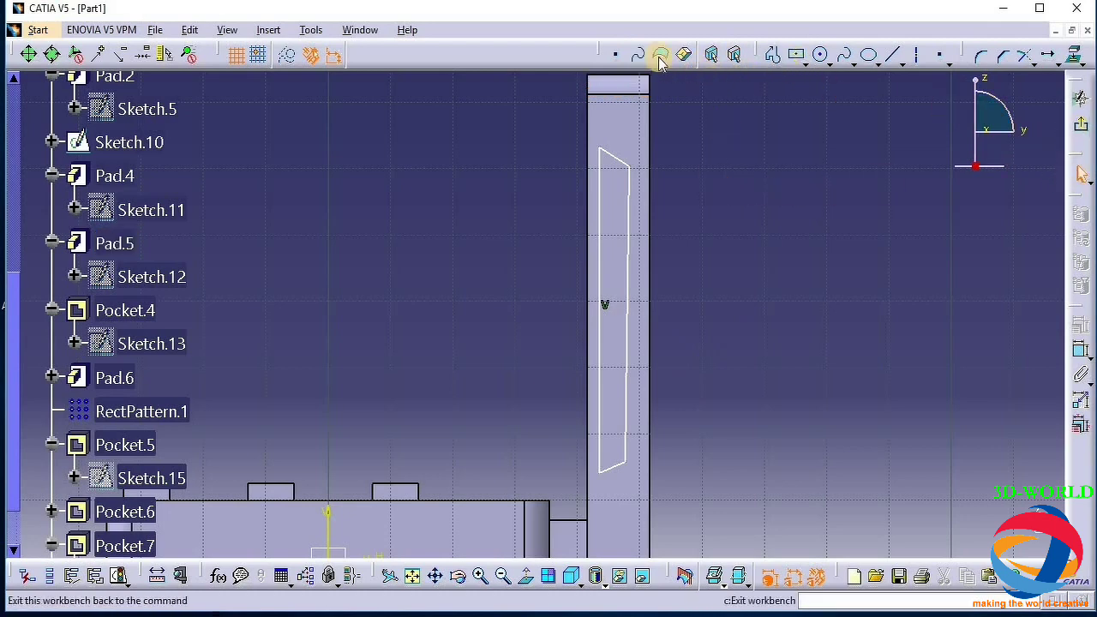
left_click(767, 60)
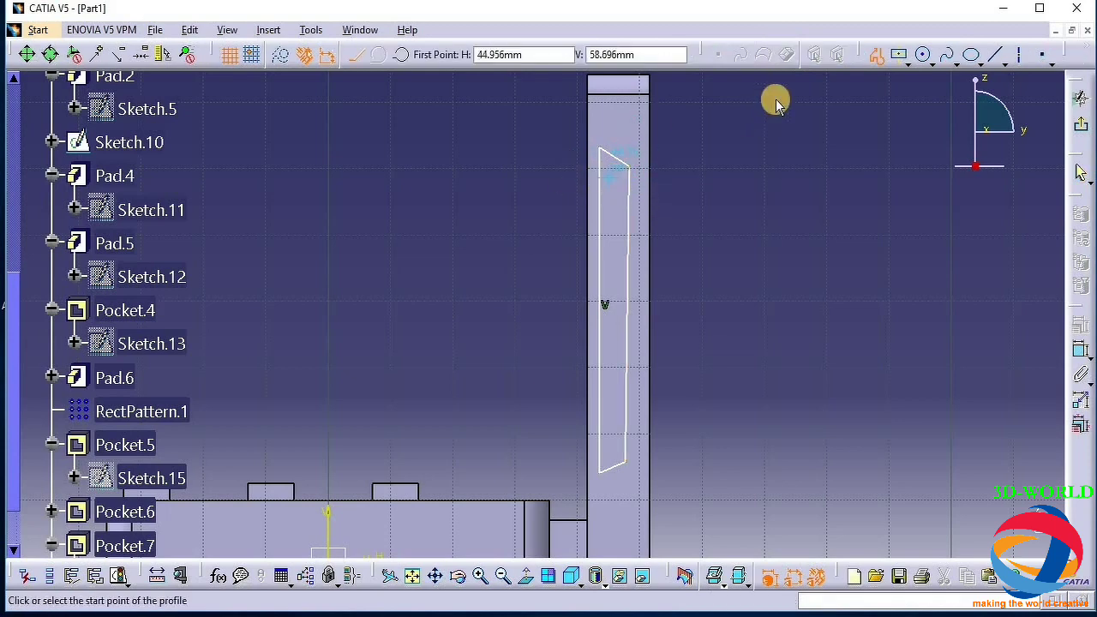
left_click(891, 65)
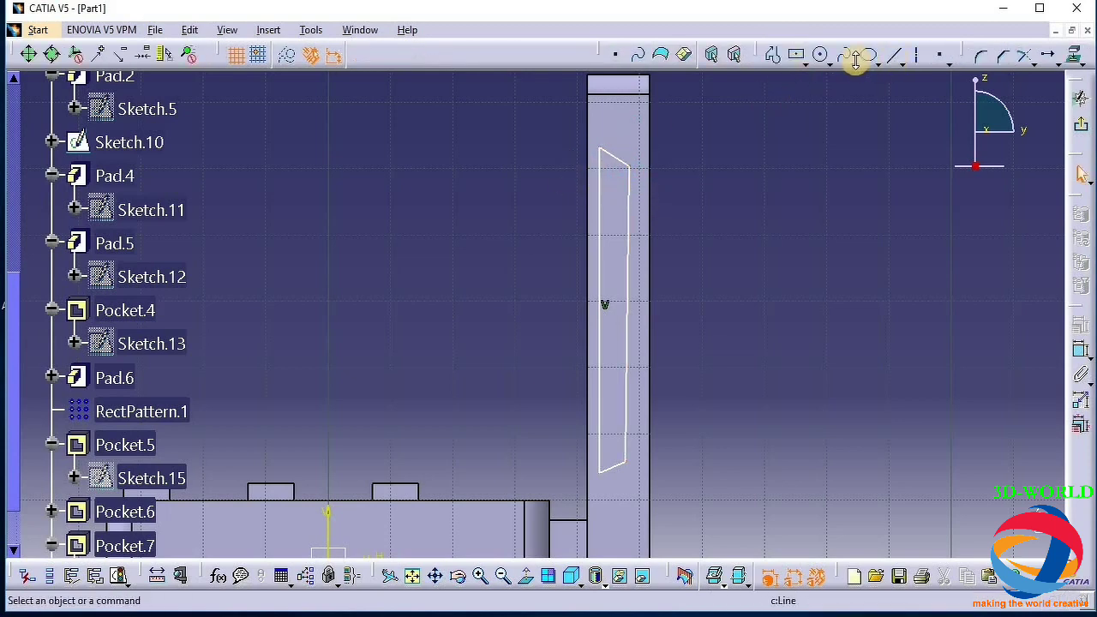
left_click(804, 62)
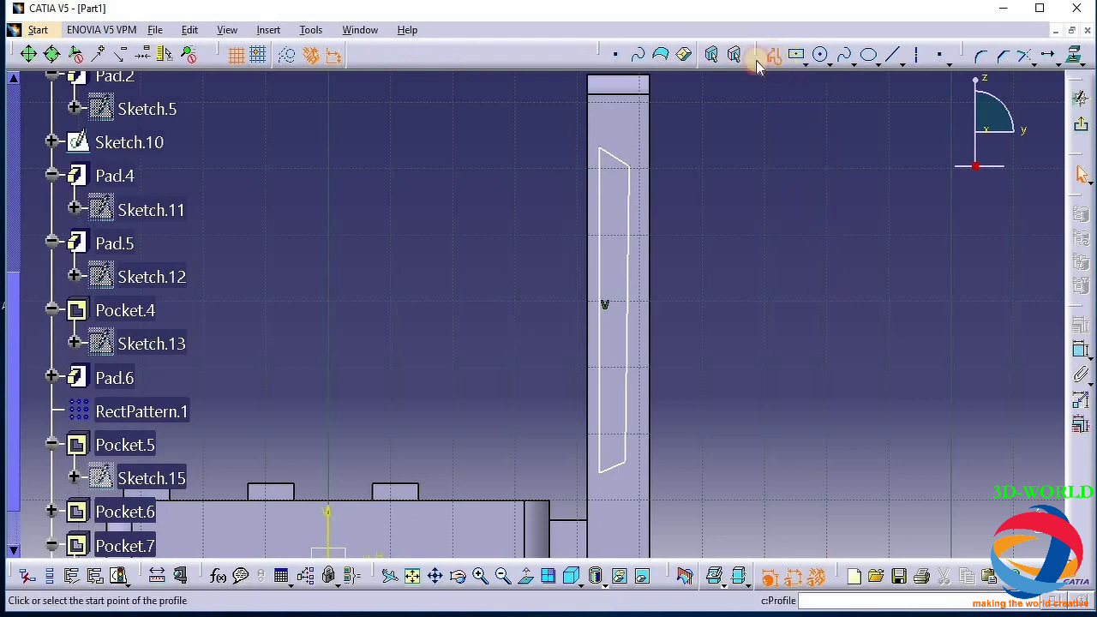
left_click(614, 178)
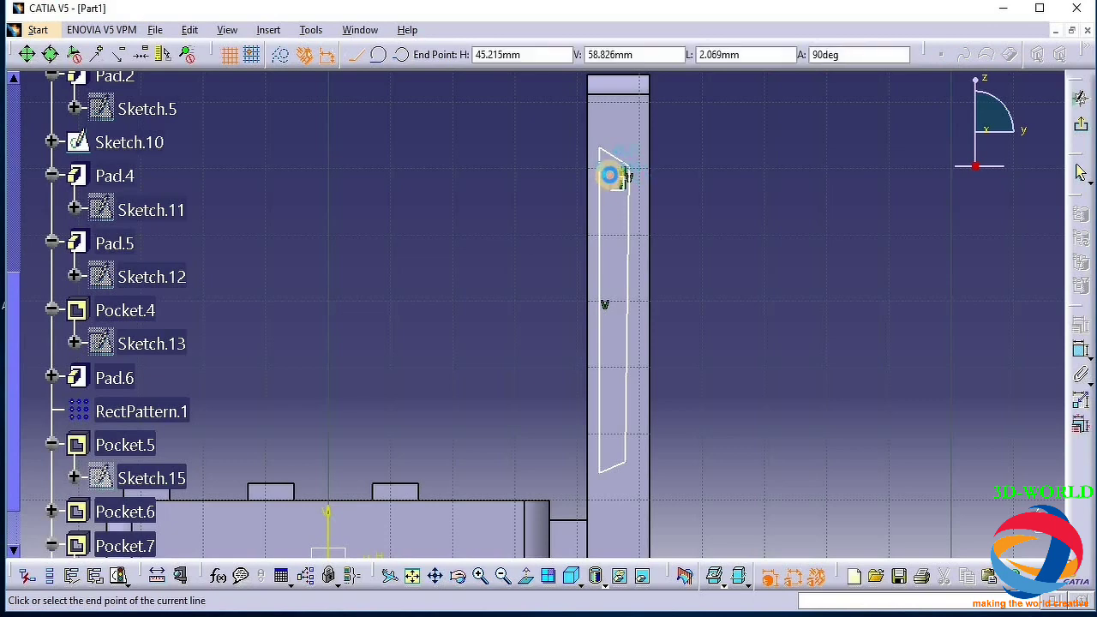
left_click(610, 175)
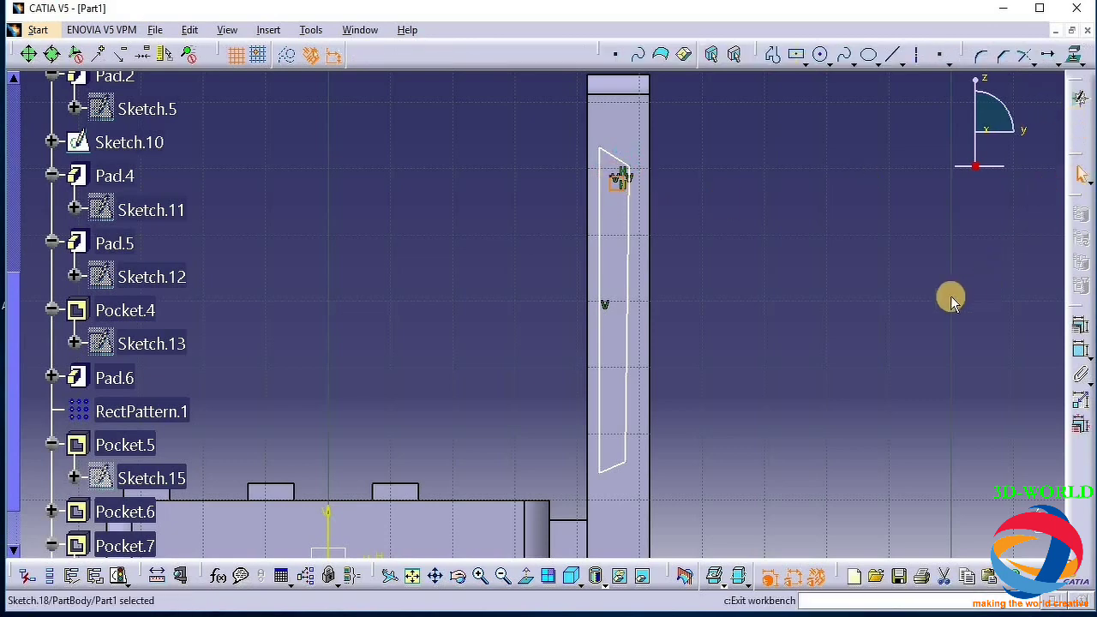
Finish the sketch and pocket the profile with its inner square 5 mm deep into the lid's side
left_click(525, 54)
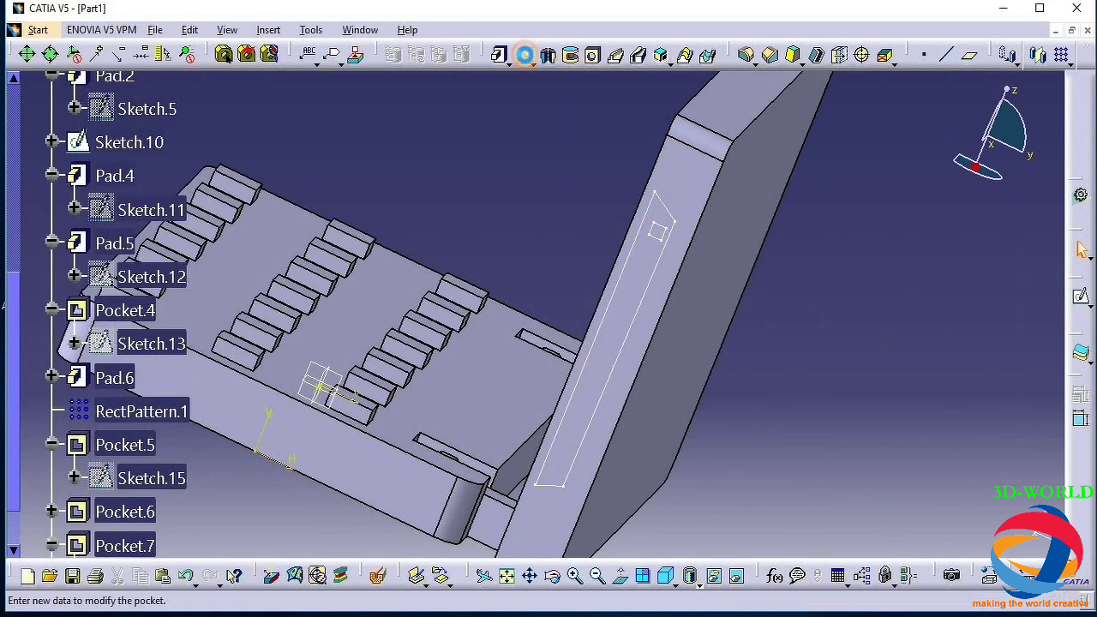
left_click(642, 294)
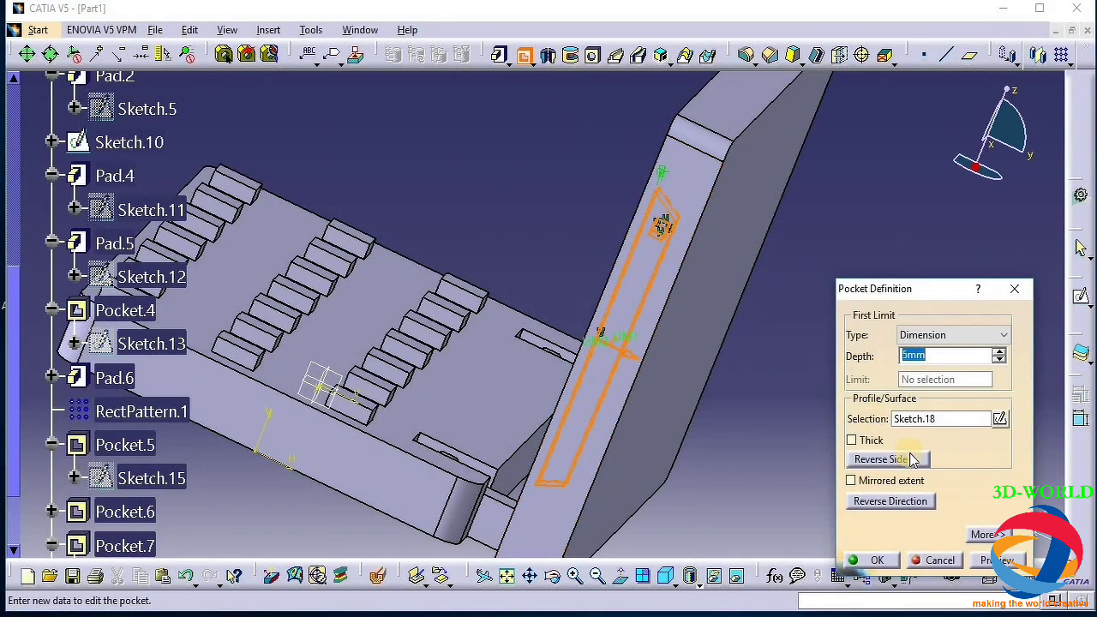
left_click(870, 560)
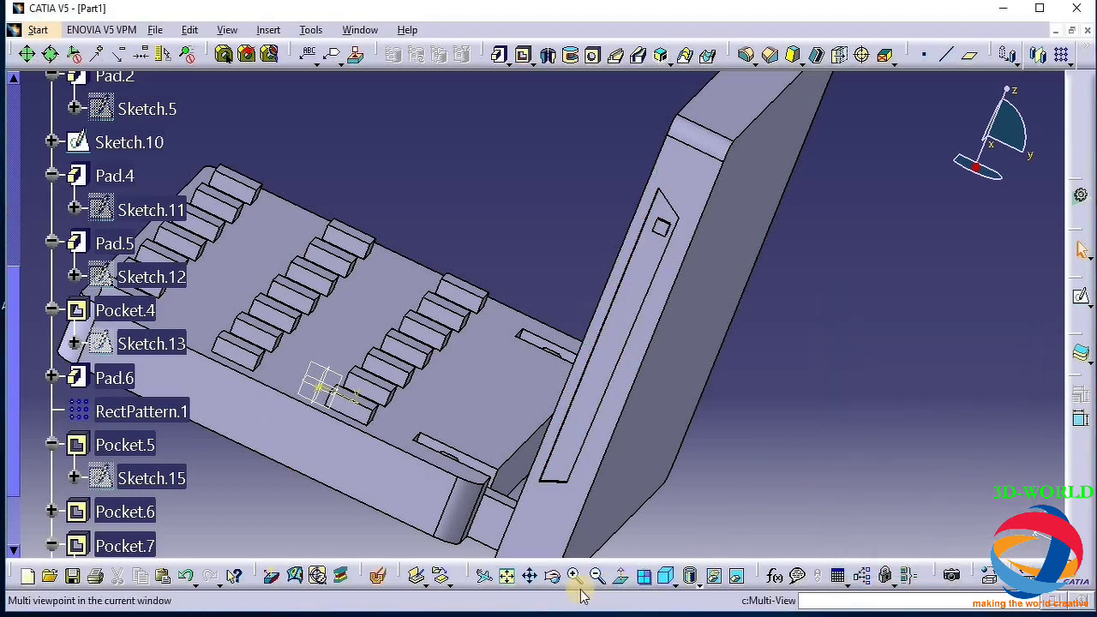
Create a sketch on the lid's side face and project the small square's outline from the pocket into it
left_click(554, 582)
left_click(626, 232)
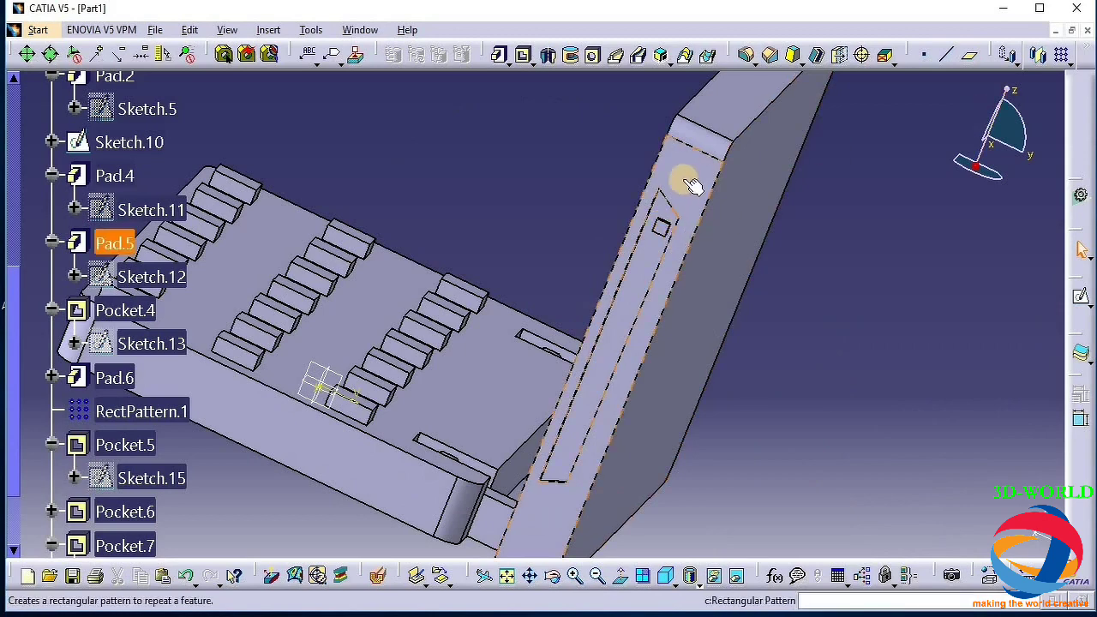
left_click(711, 184)
left_click(1081, 294)
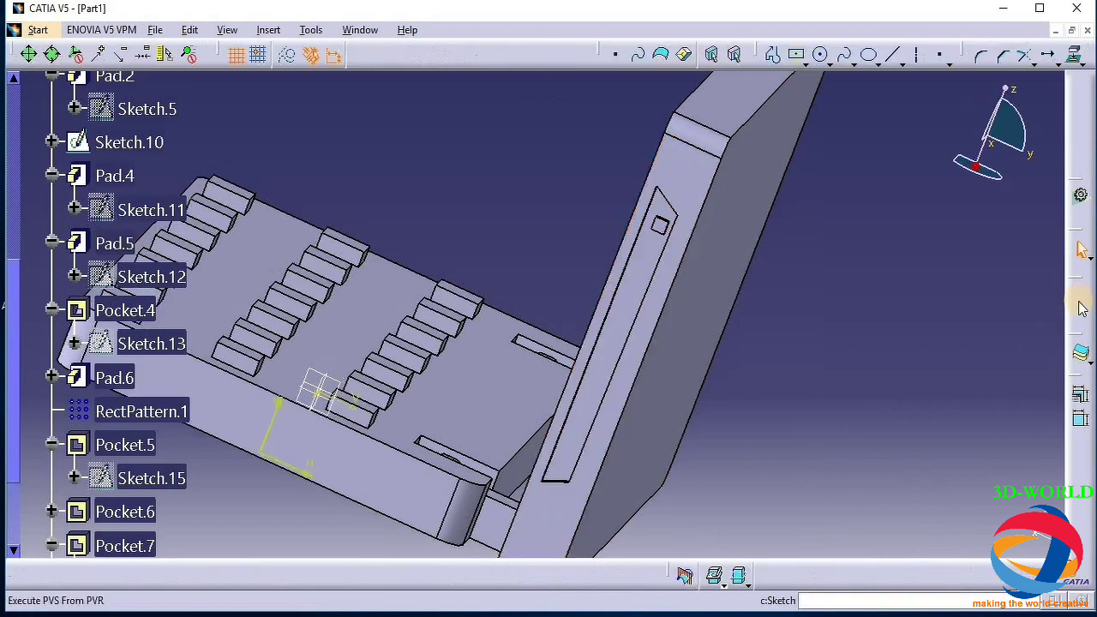
left_click(1077, 56)
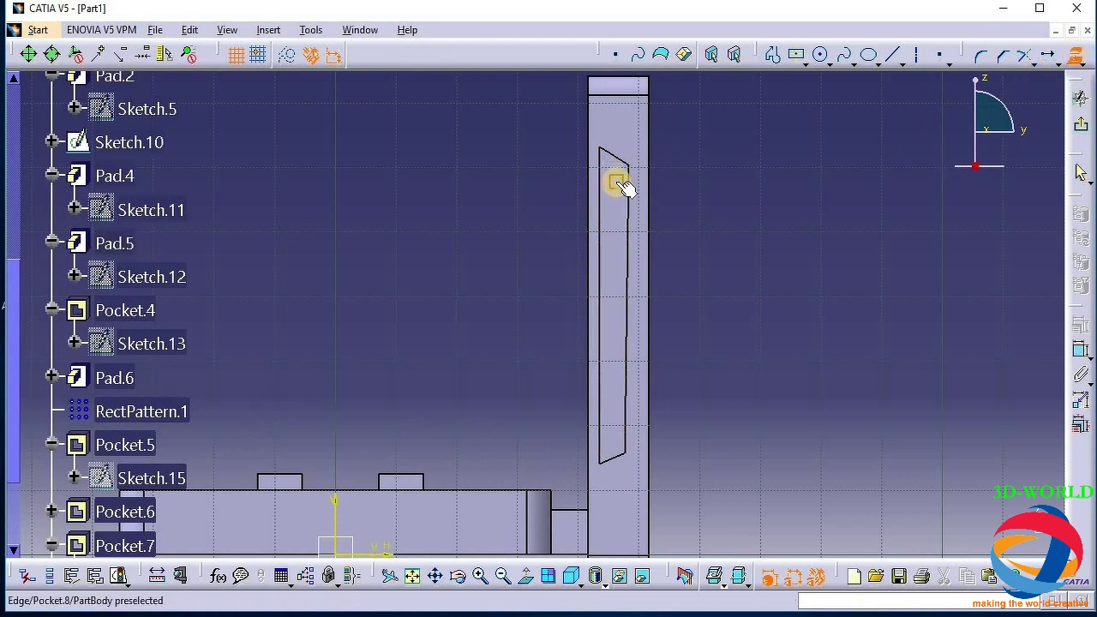
left_click(617, 183)
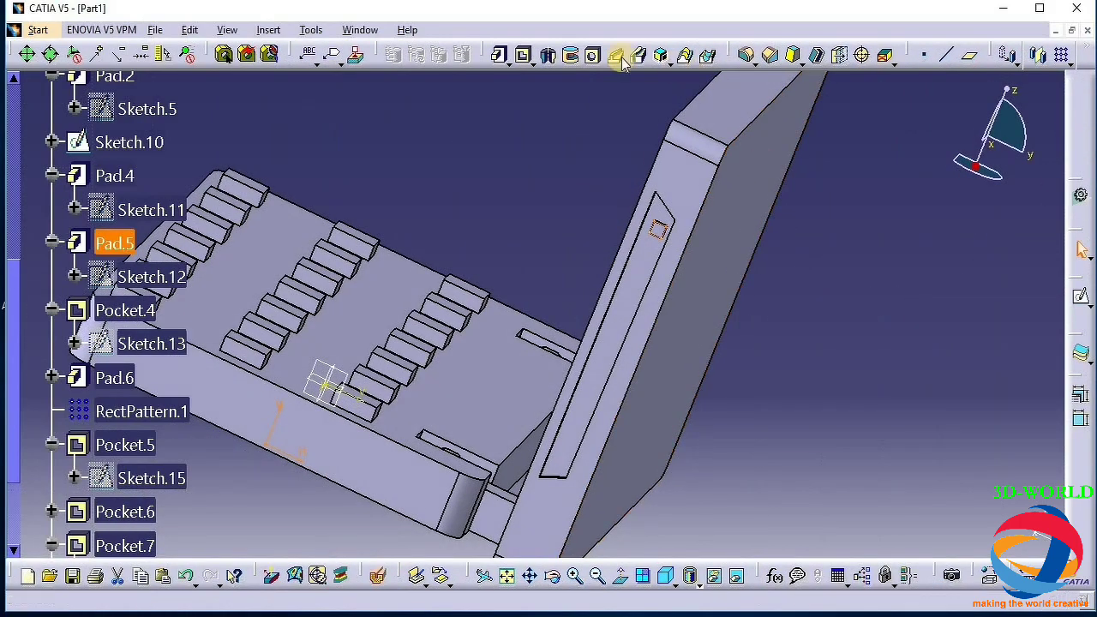
Pad the projected square on the lid's side 6 mm
left_click(499, 54)
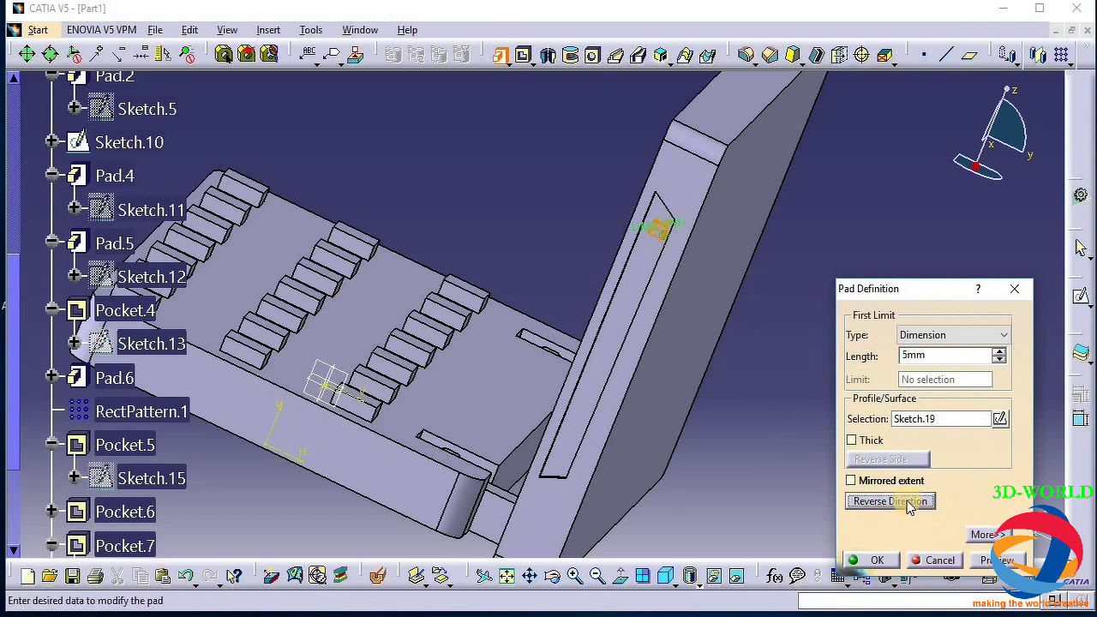
double_click(930, 357)
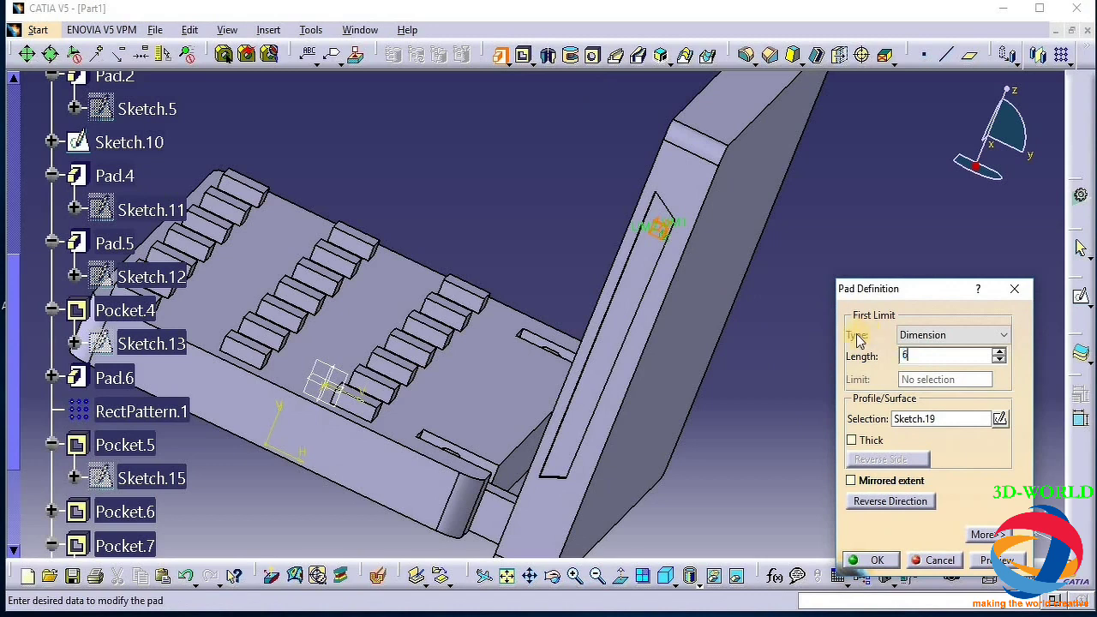
type("6")
left_click(868, 560)
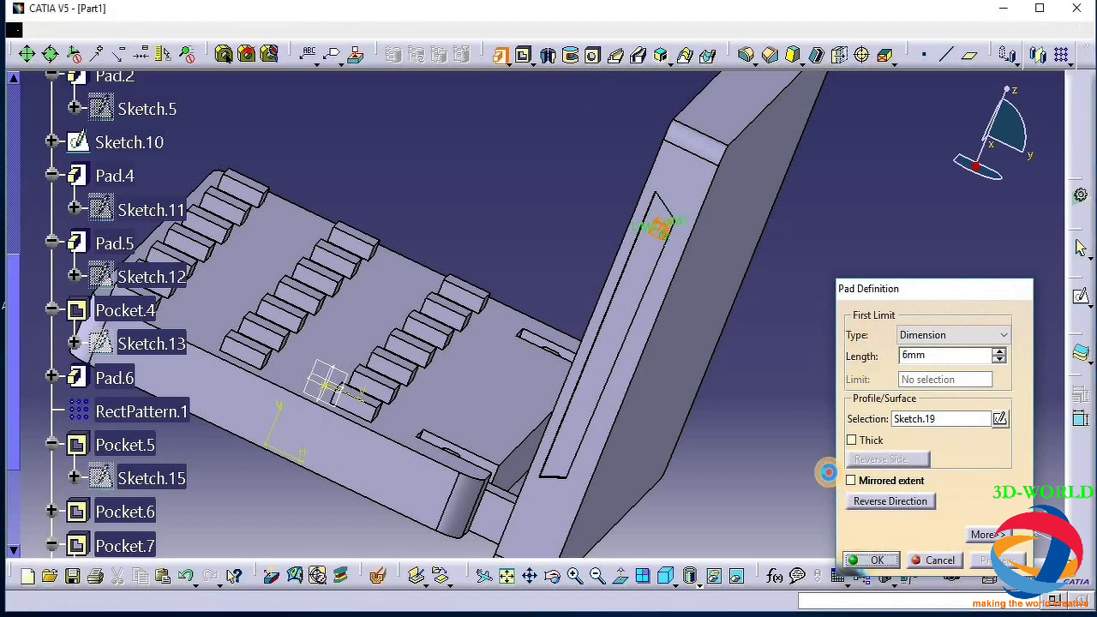
left_click(553, 576)
left_click_drag(834, 342, 677, 488)
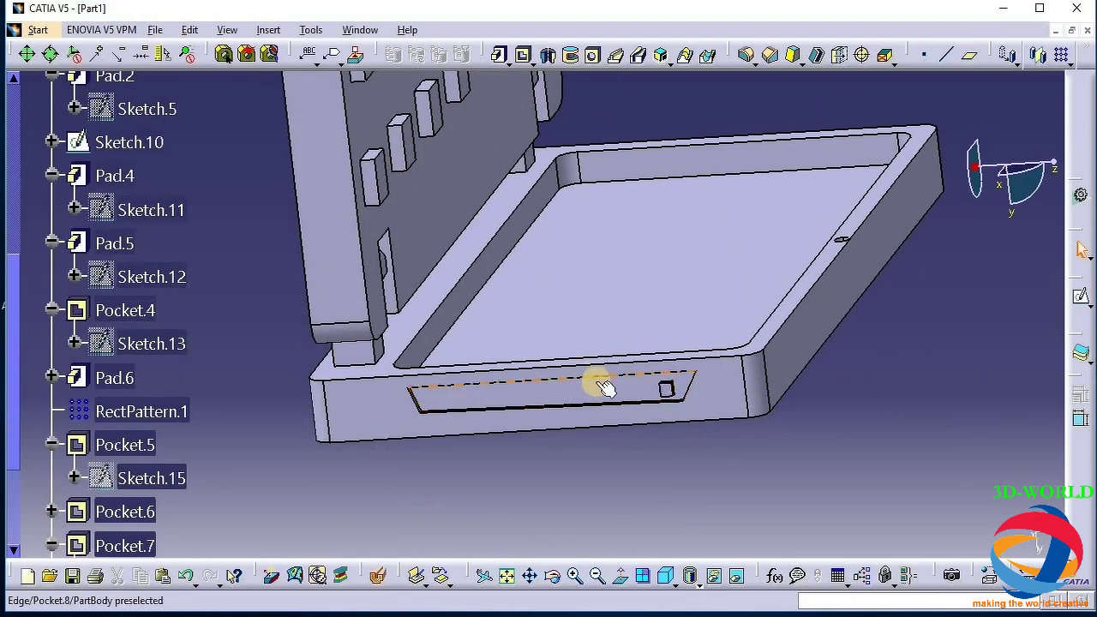
left_click(605, 391)
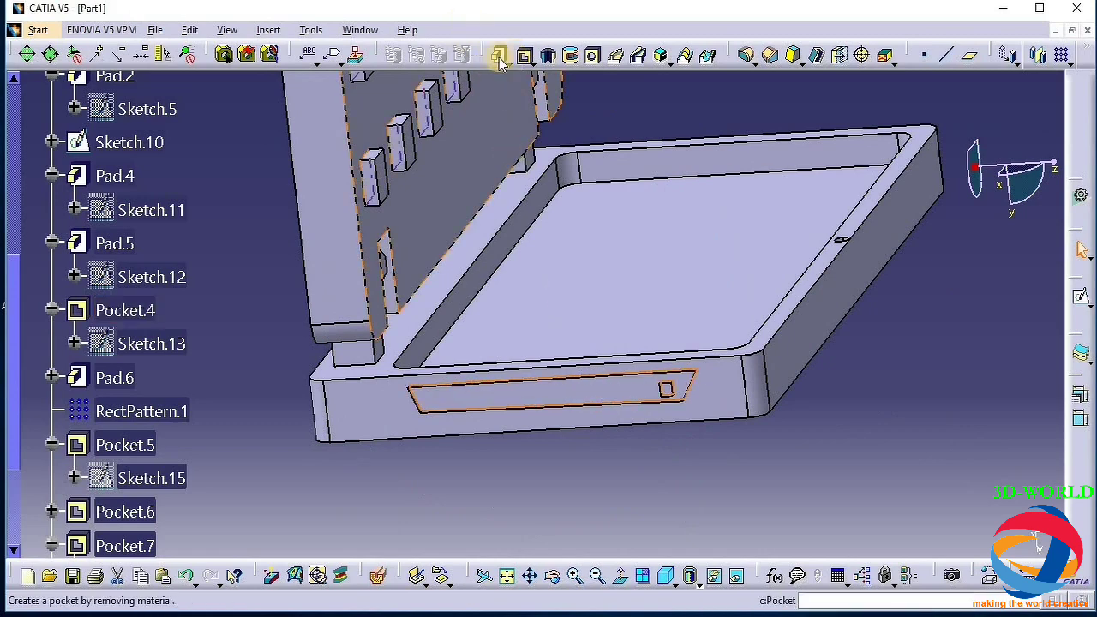
left_click(501, 57)
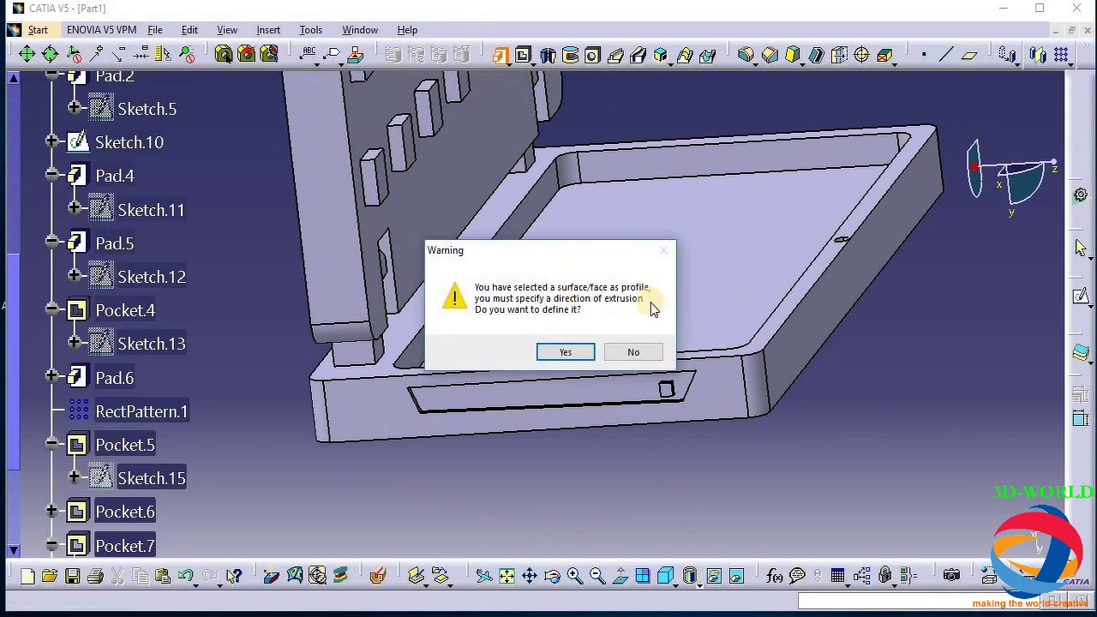
left_click(651, 358)
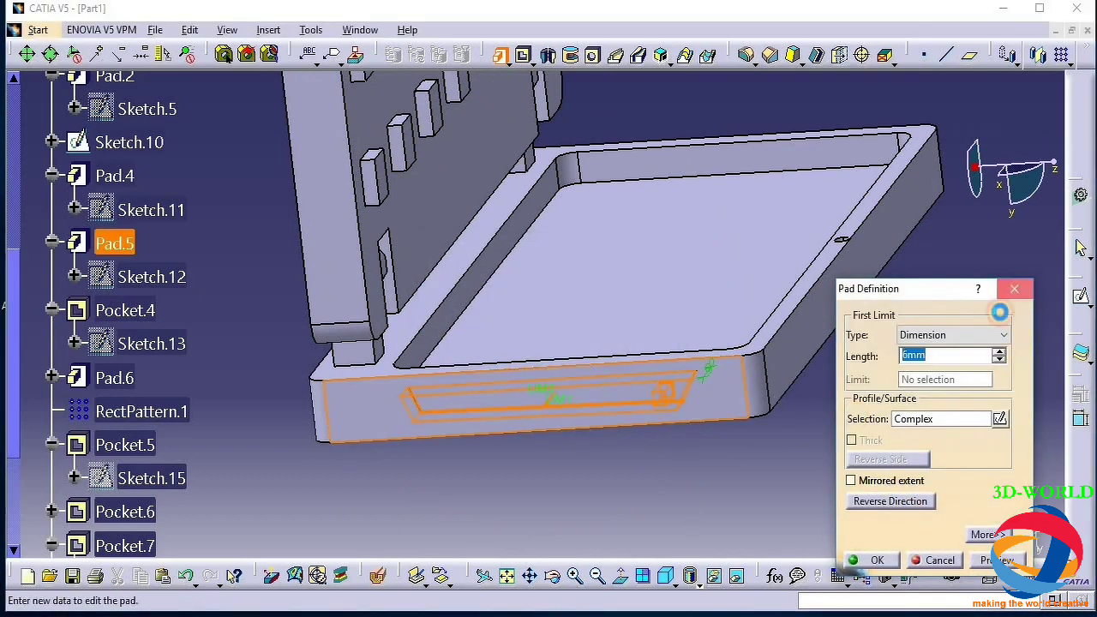
left_click(1014, 289)
Undo the last pad of the small square on the lid's side
left_click(731, 393)
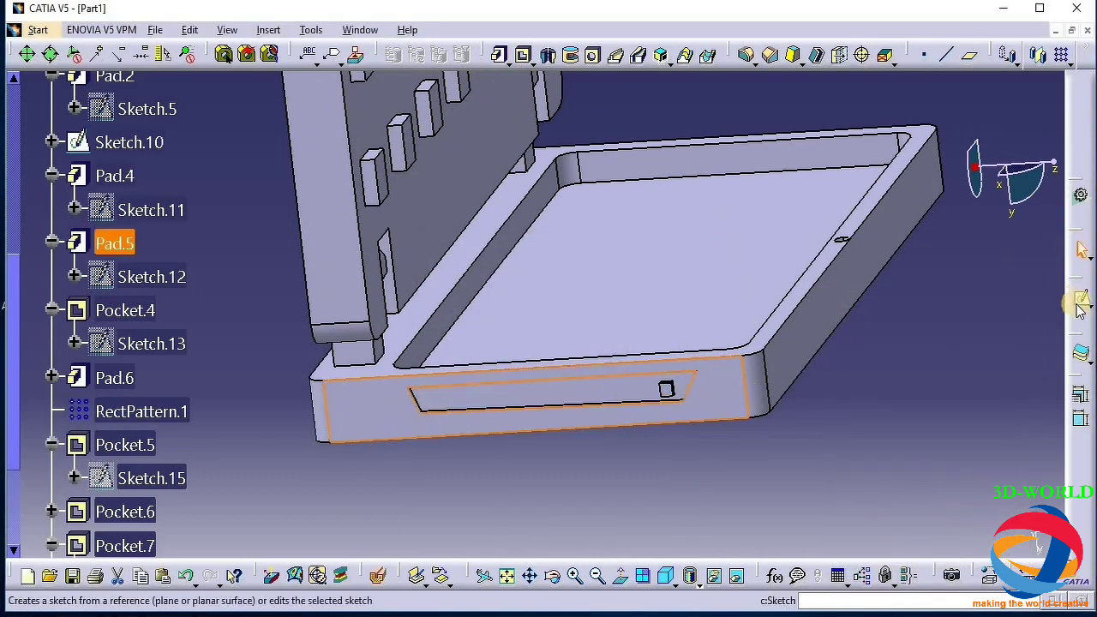
left_click(823, 406)
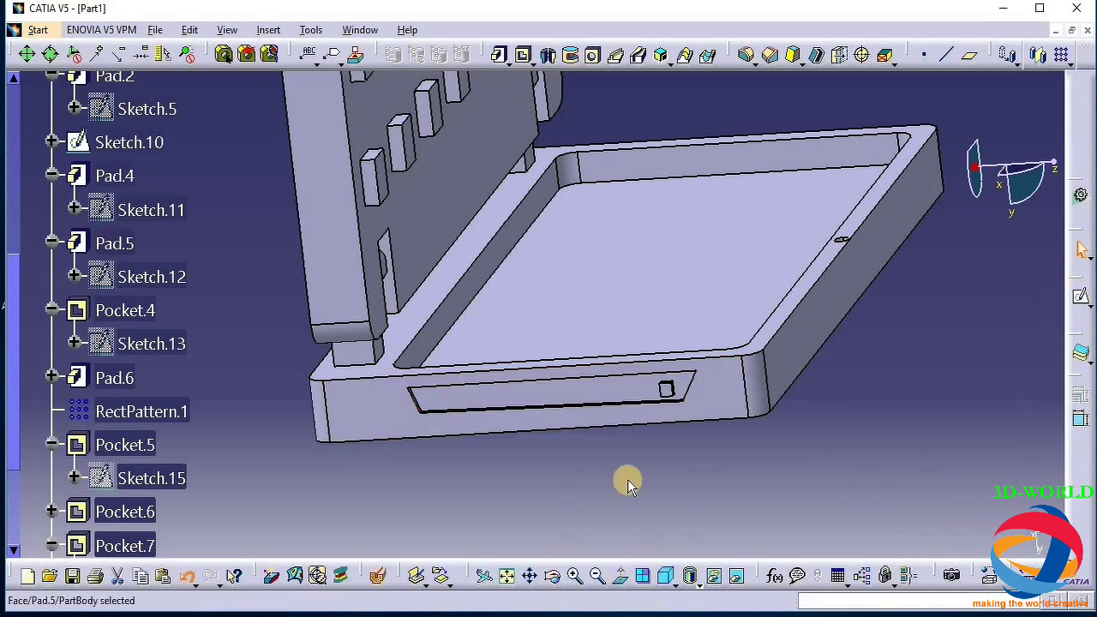
left_click(669, 446)
left_click(585, 386)
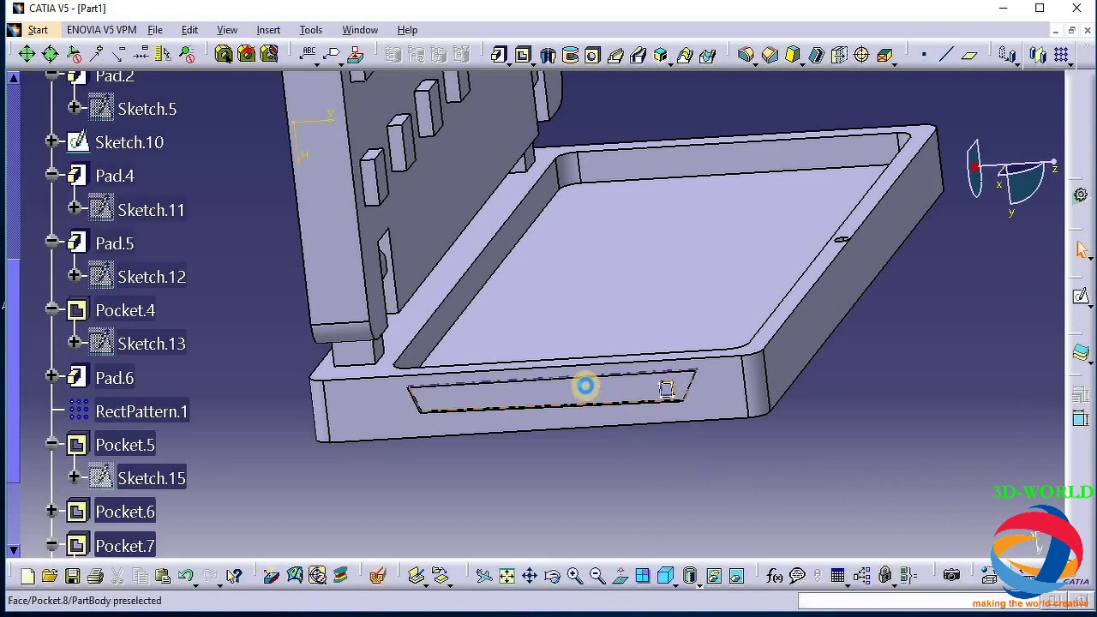
Create a sketch on the lid's side face and project the slot's floor outline with its inner square into it
left_click(720, 391)
left_click(1082, 291)
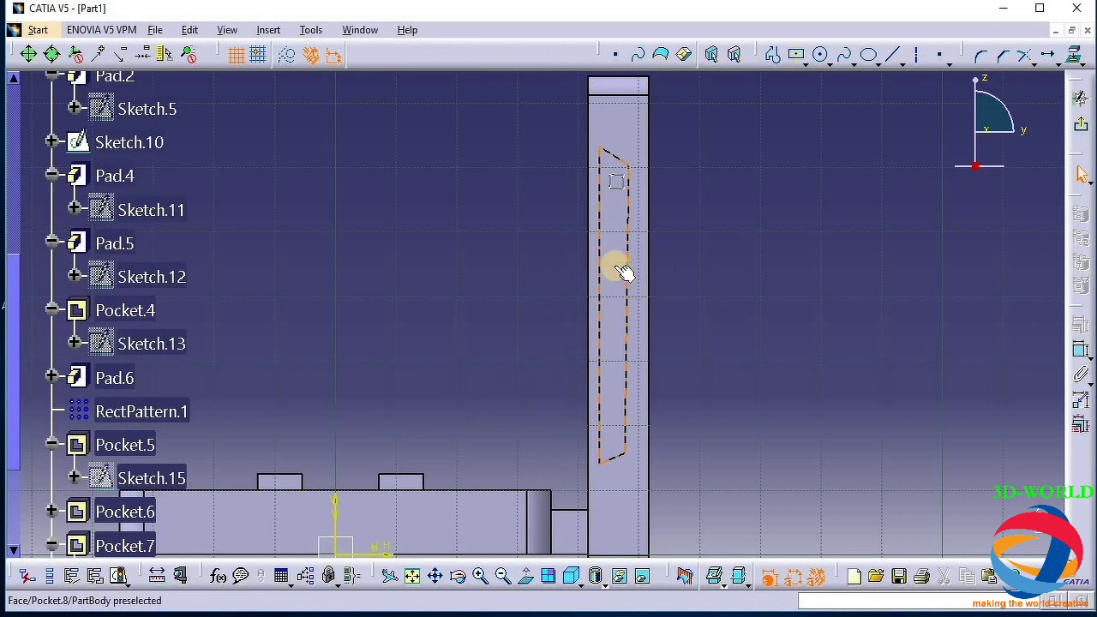
left_click(1080, 58)
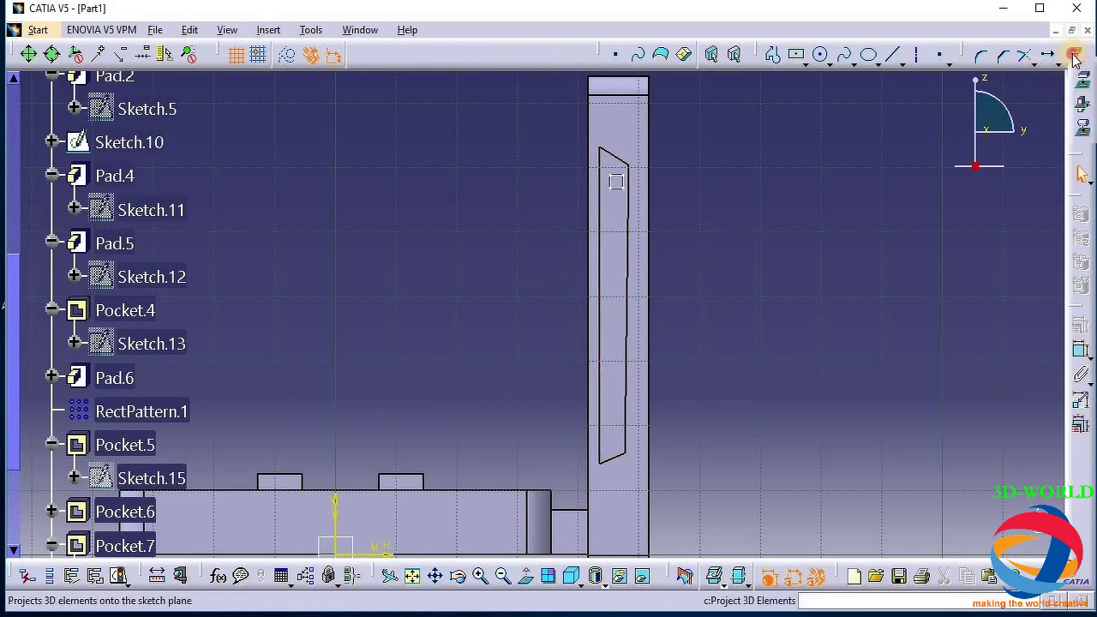
left_click(1077, 57)
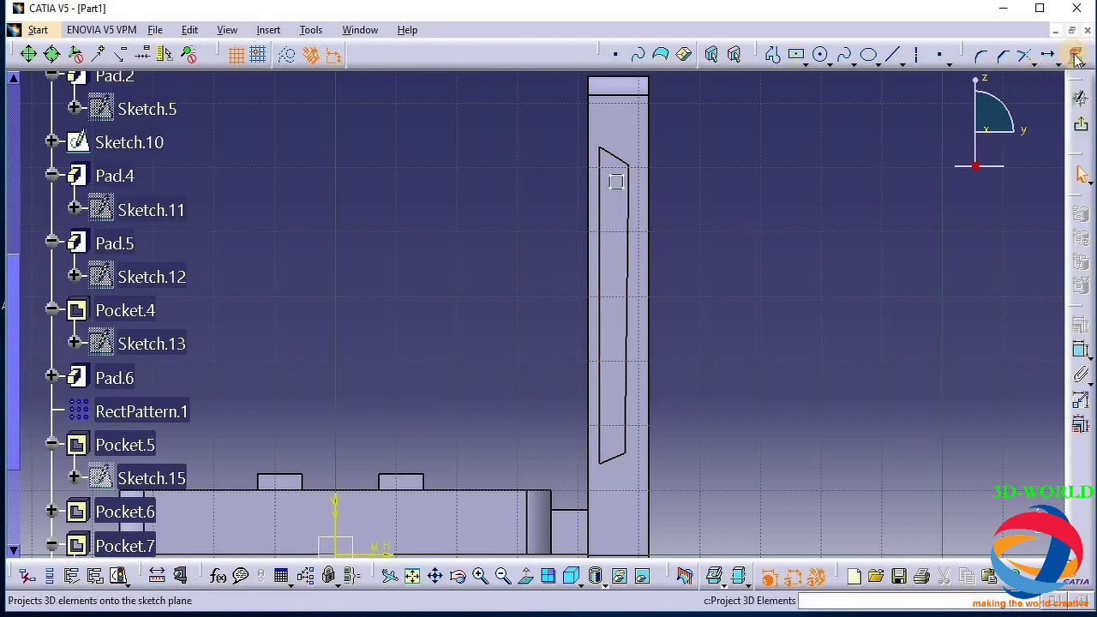
left_click(617, 310)
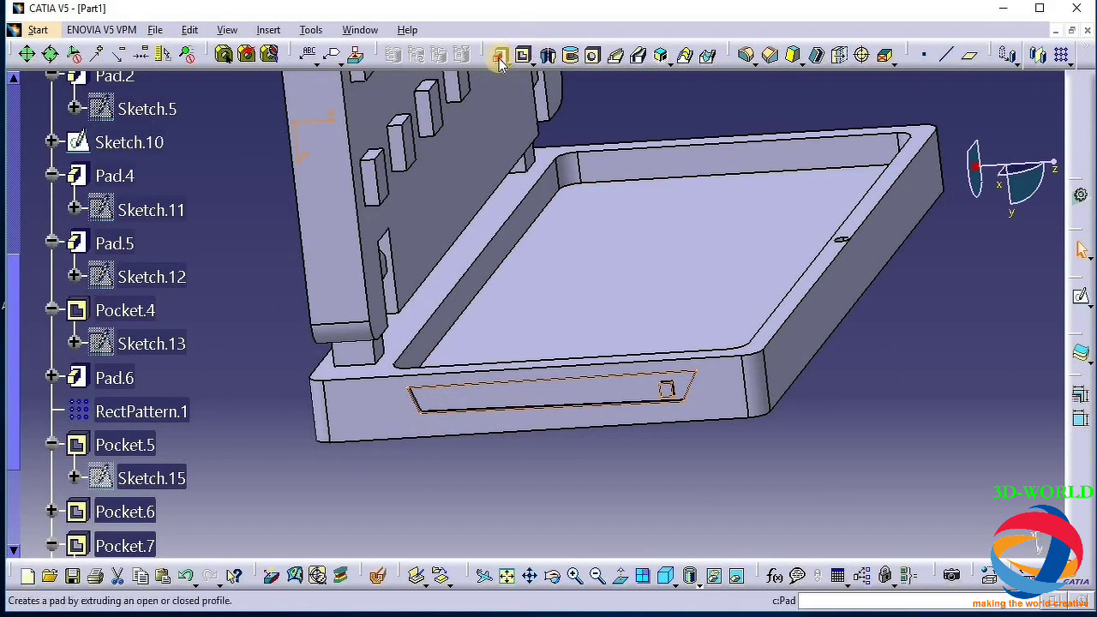
Pad the projected slot outline with its inner square 6 mm outward from the lid's side
left_click(498, 55)
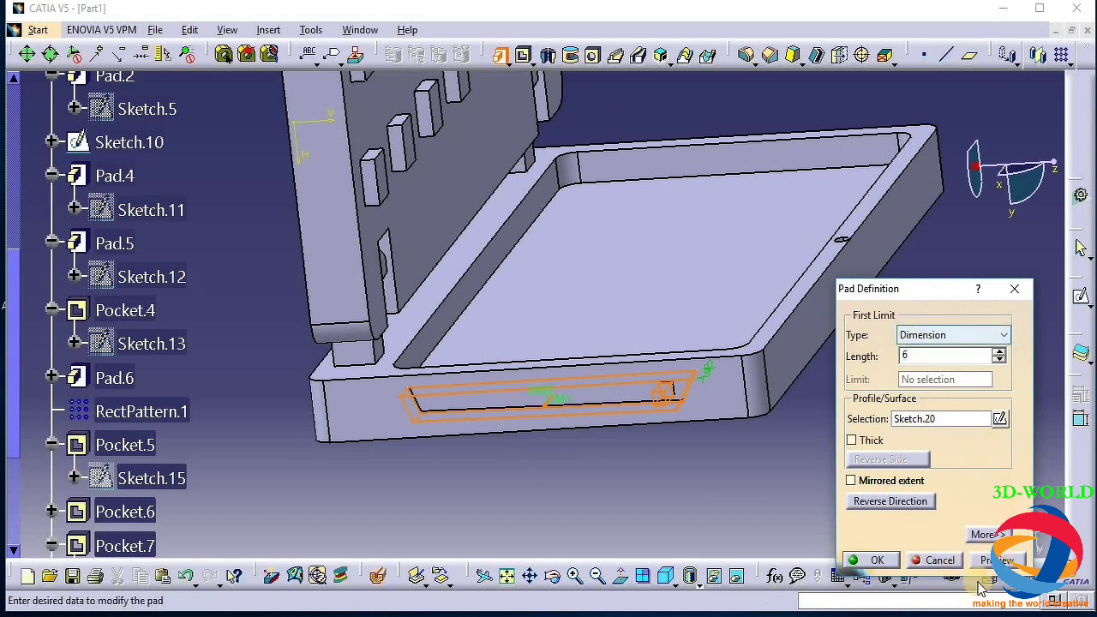
left_click(994, 559)
left_click(873, 558)
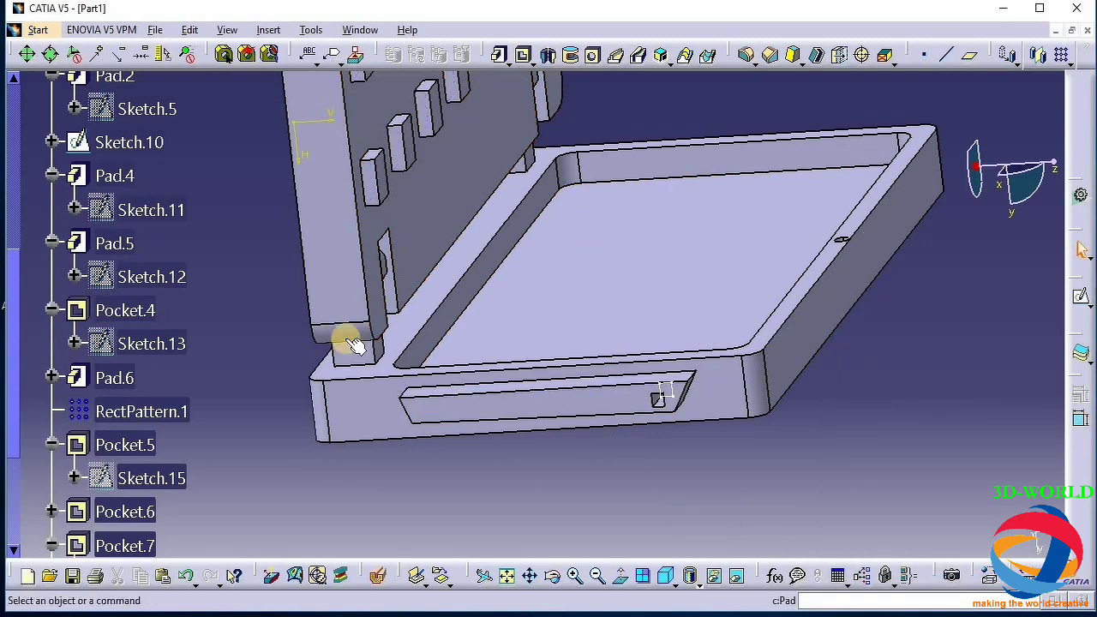
Set the length of the new pad in the lid's side slot to 5 mm
scroll(112, 309, "down", 3)
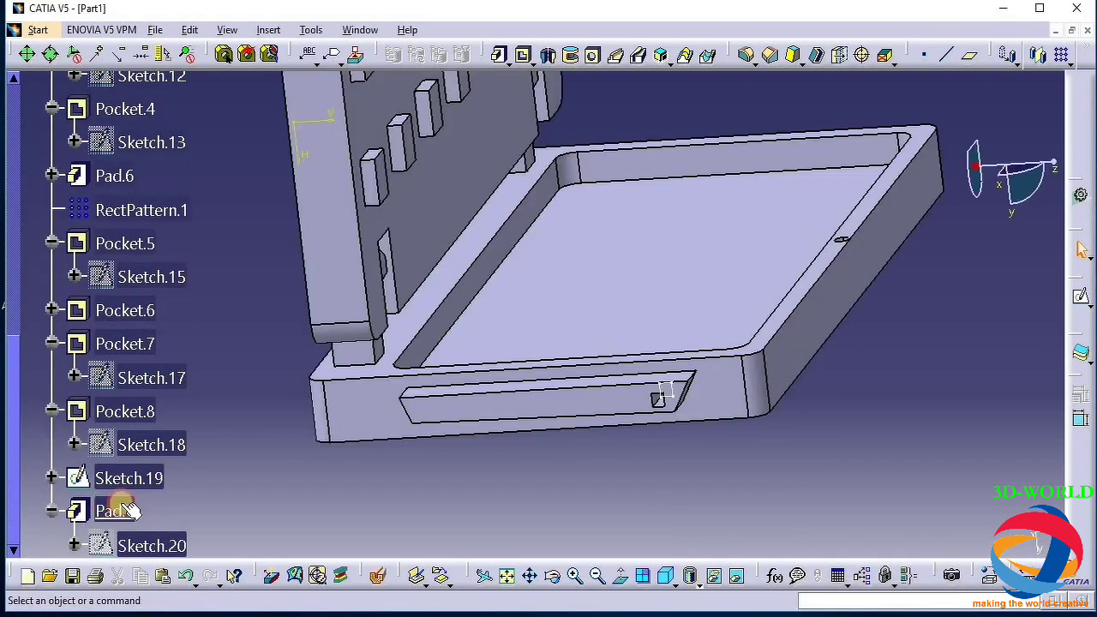
double_click(118, 511)
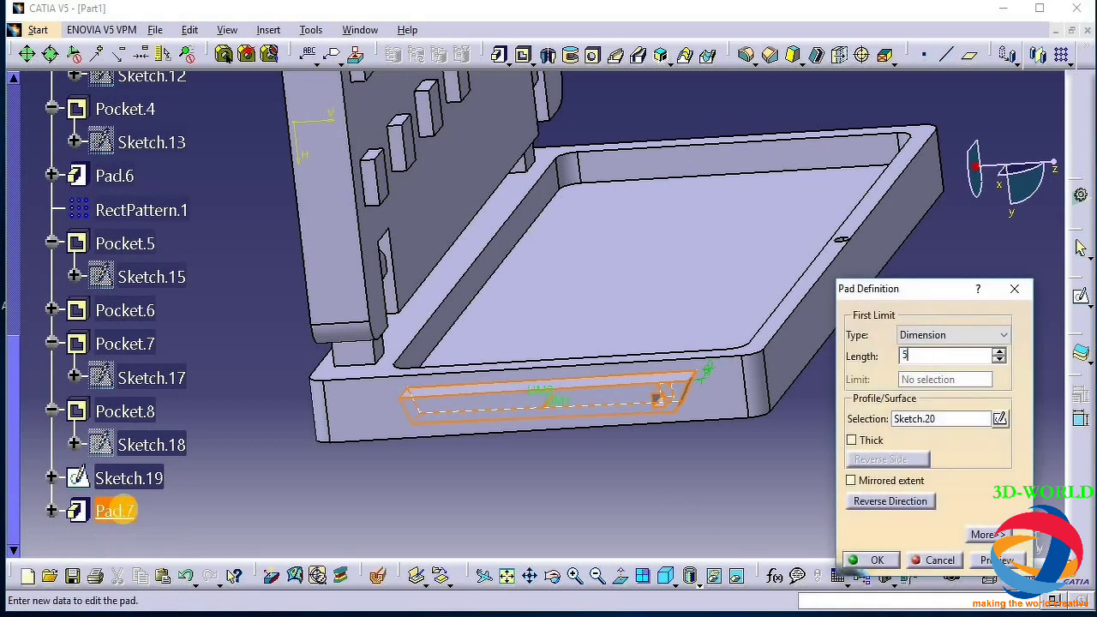
type("5")
key("Return")
left_click(616, 542)
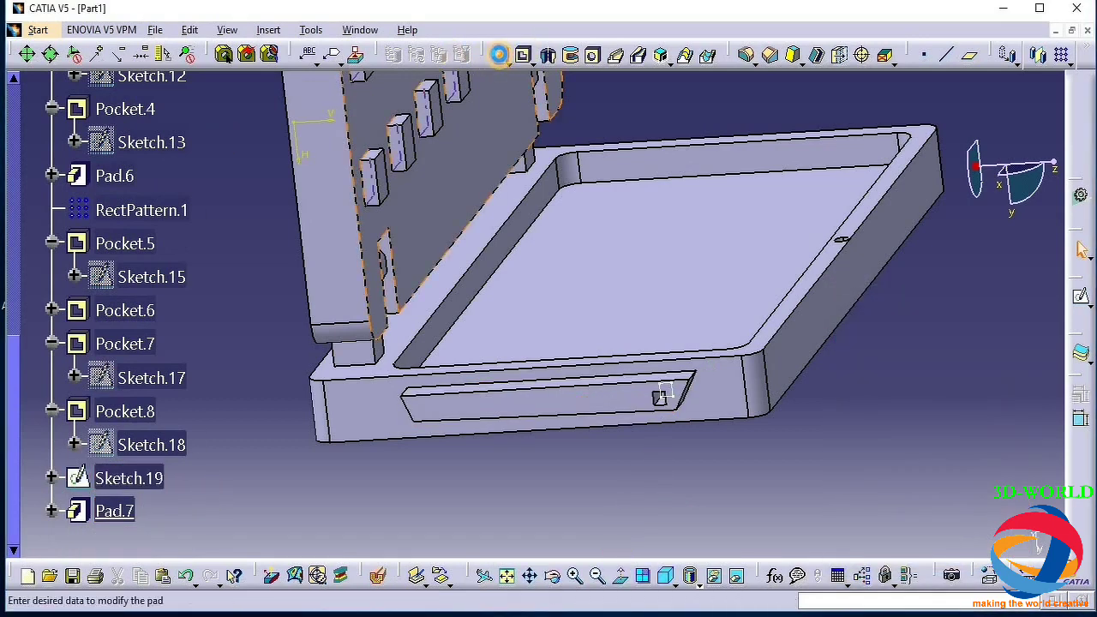
Reduce the length of the pad in the lid's side slot to 3 mm
left_click(498, 54)
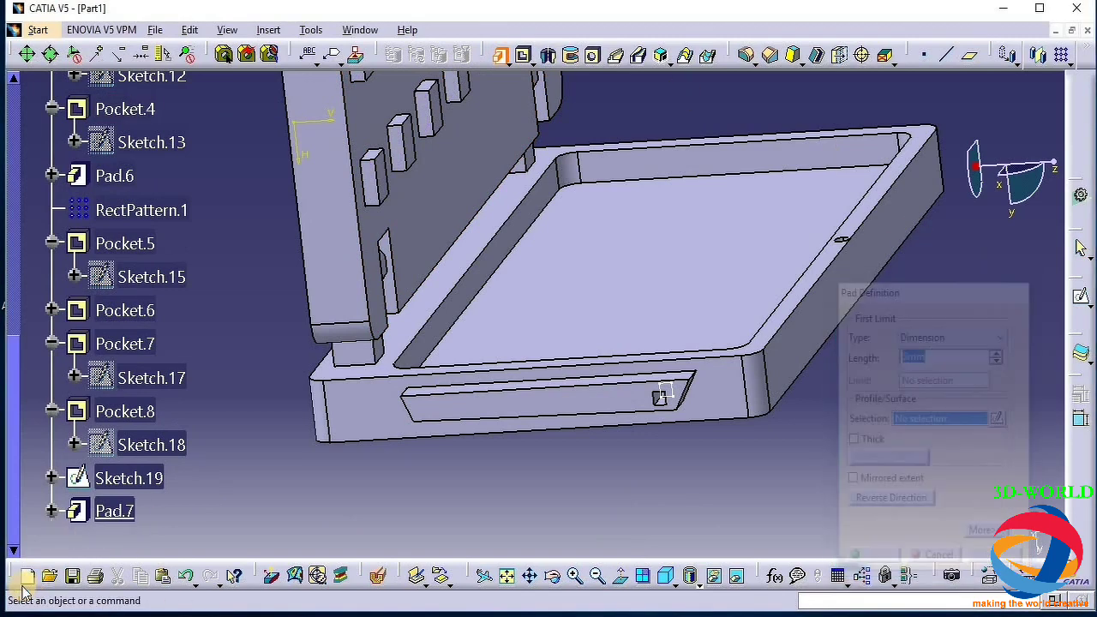
left_click(112, 511)
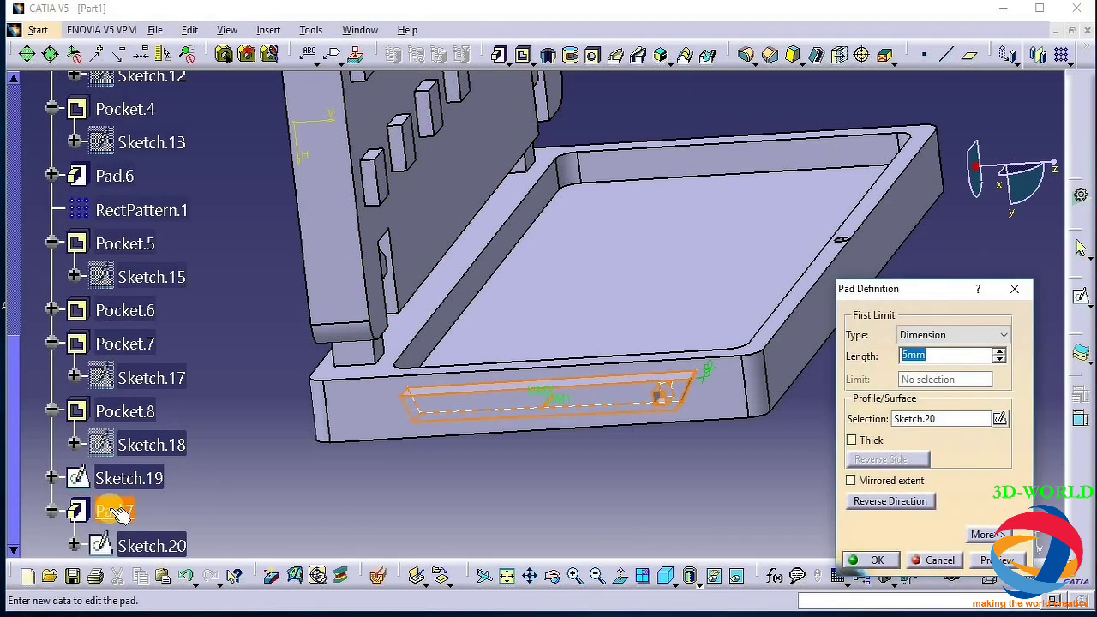
left_click(985, 560)
left_click(884, 559)
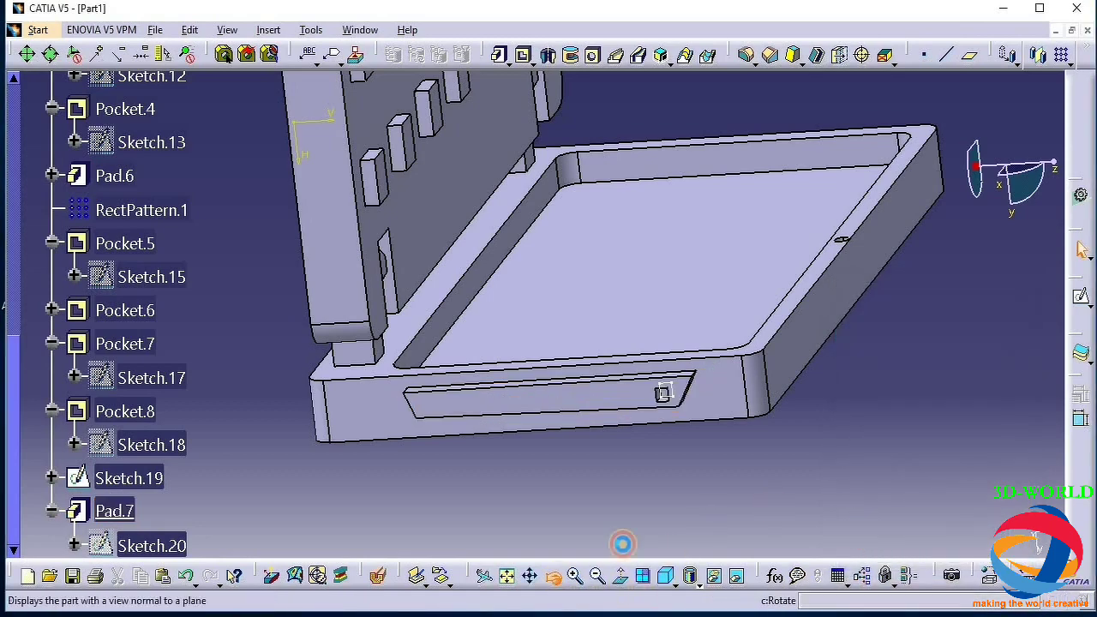
middle_click_drag(686, 465, 546, 407)
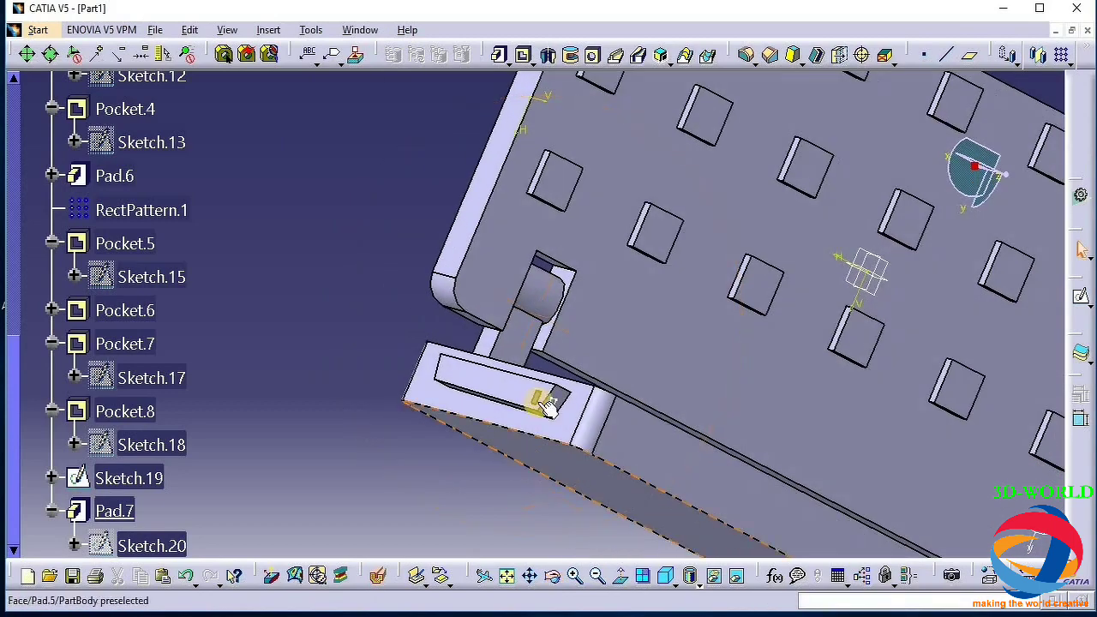
left_click(496, 59)
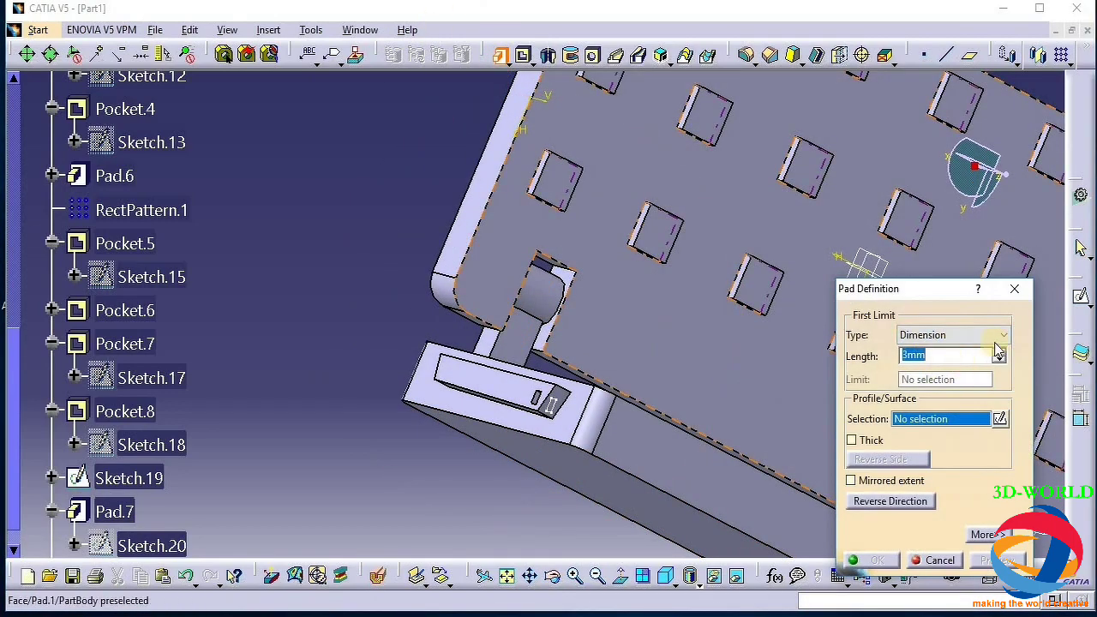
left_click(1025, 292)
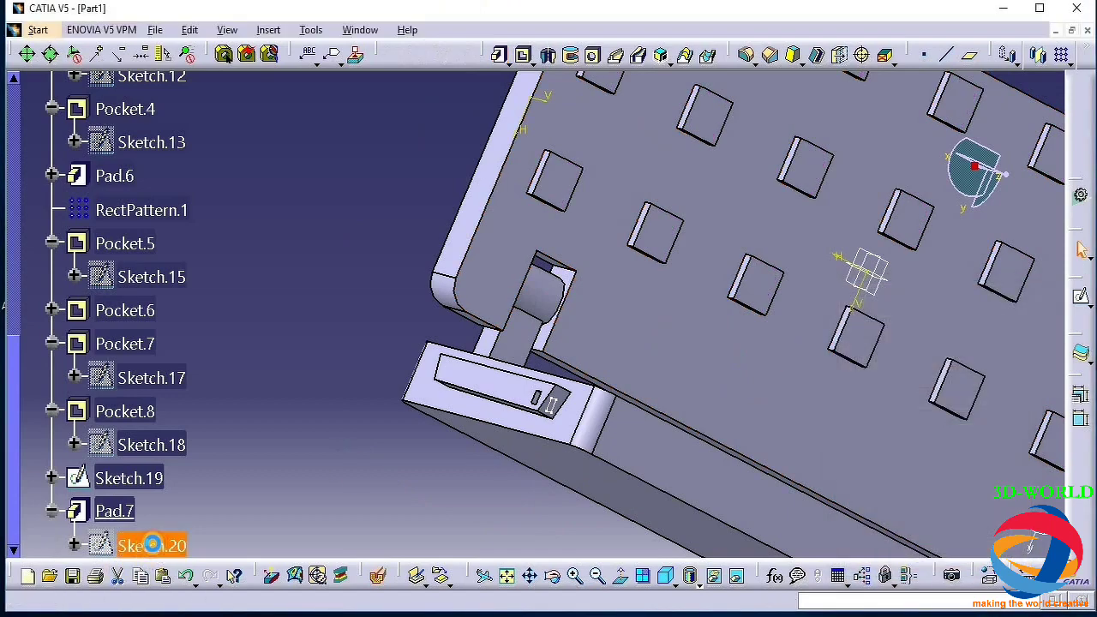
left_click(151, 545)
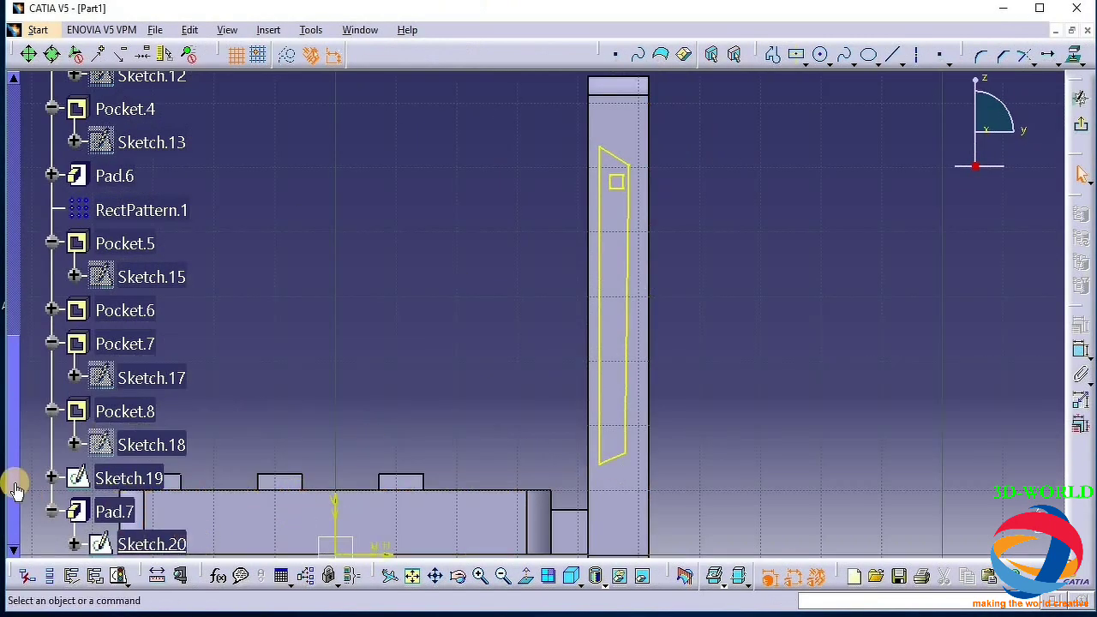
left_click(111, 511)
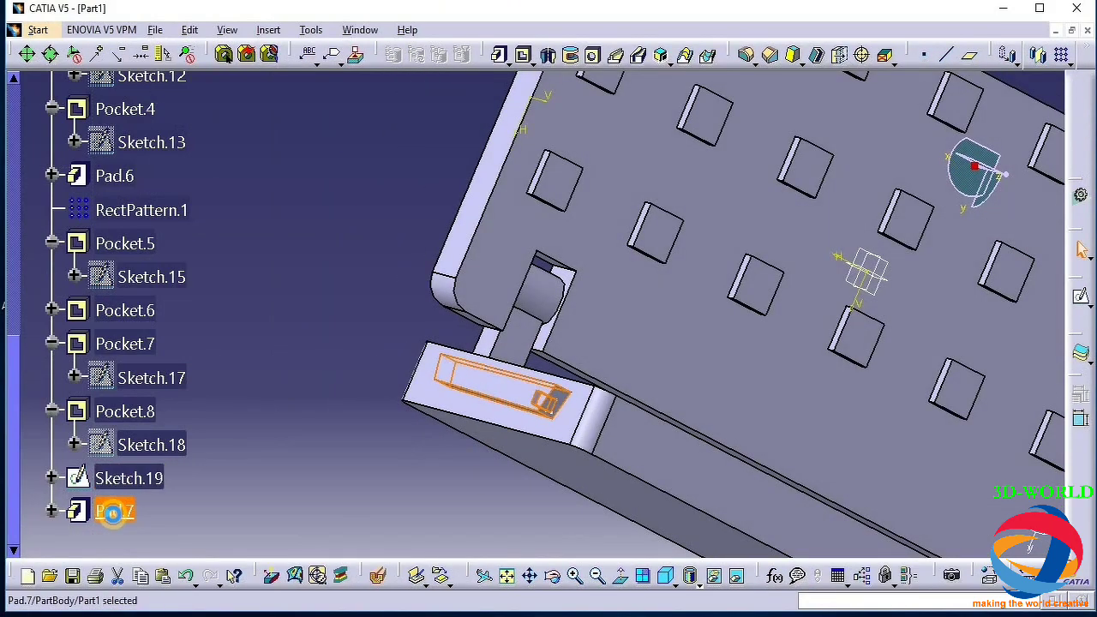
Set the length of the pad in the lid's side slot to 0.5 mm
double_click(114, 512)
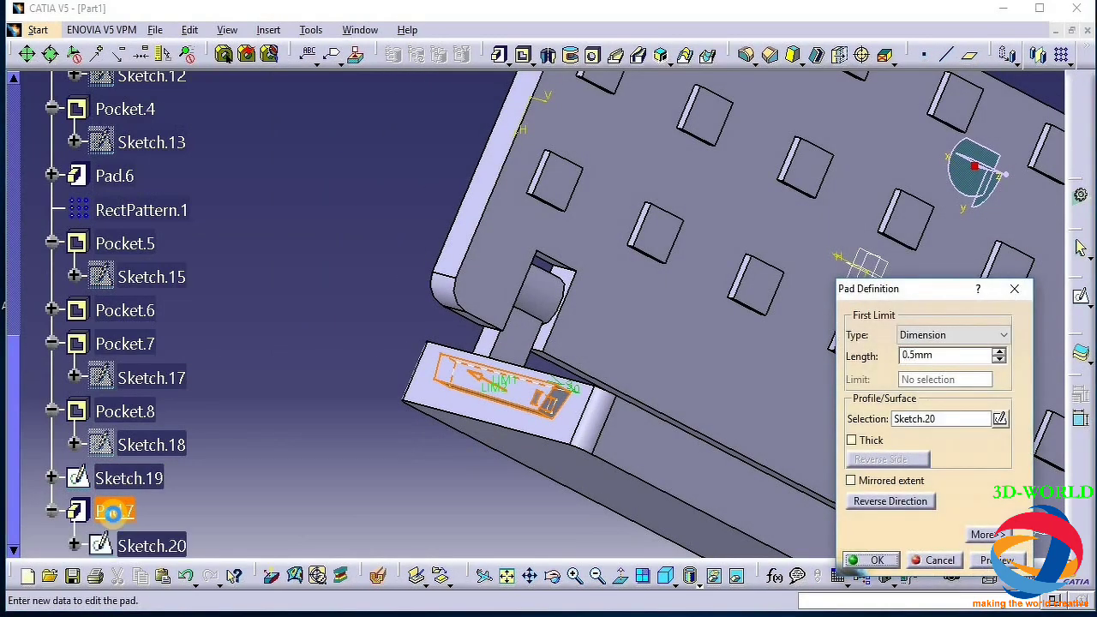
key("Return")
left_click(120, 441)
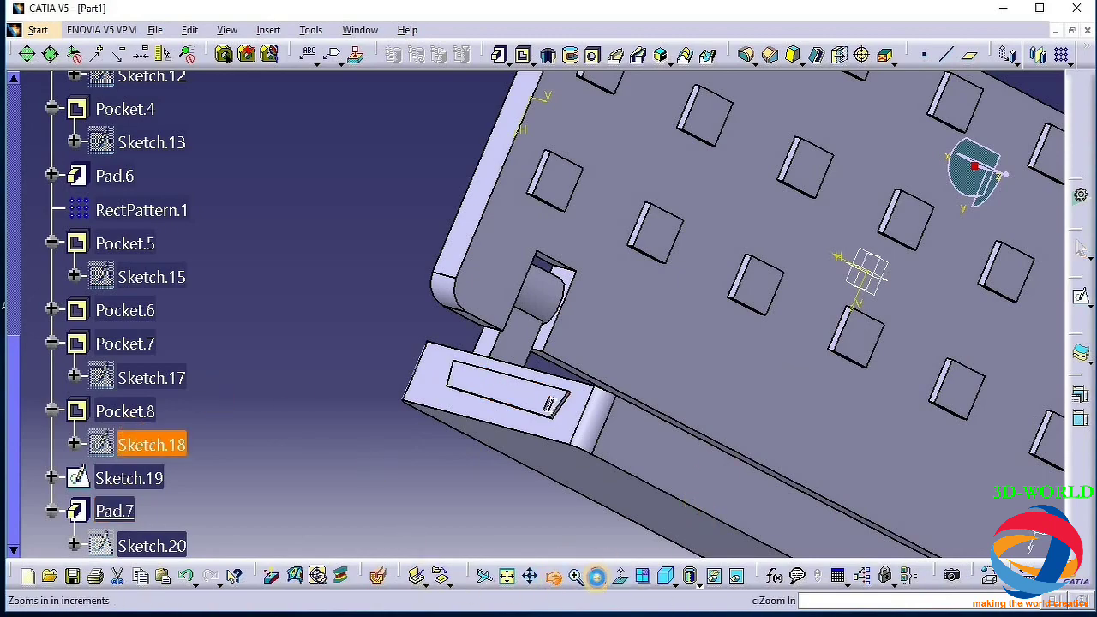
Examine the laptop's keyboard, front and the slot detail in the lid's side from several angles
left_click(574, 576)
left_click(597, 576)
left_click(552, 576)
left_click_drag(559, 527, 570, 558)
middle_click_drag(548, 472, 840, 311)
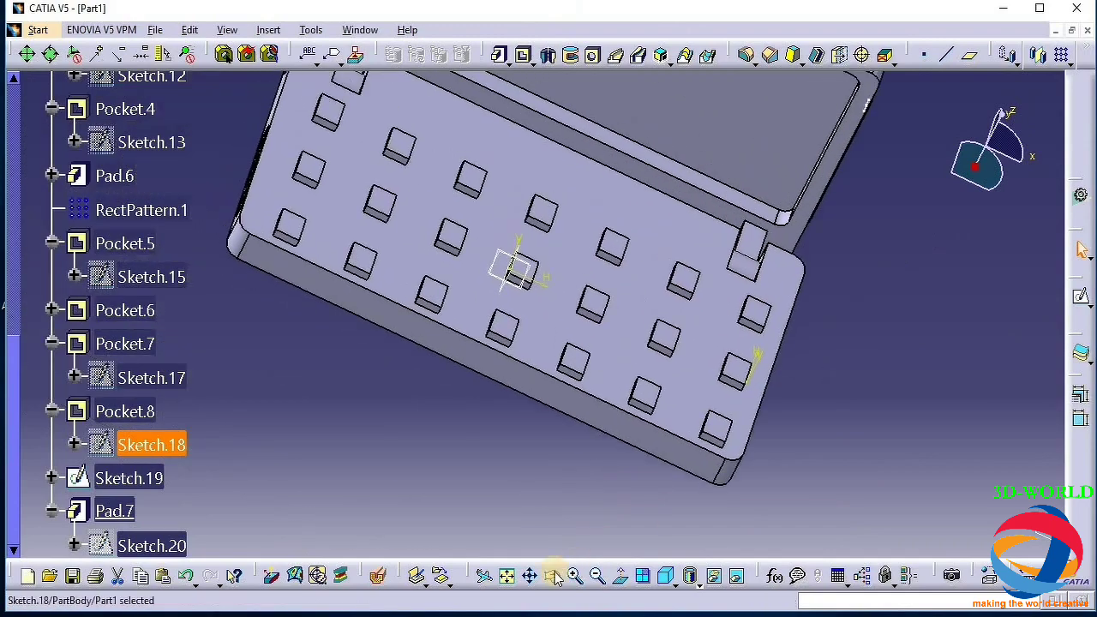
mouse_move(401, 495)
left_mouse_down()
mouse_move(563, 543)
mouse_move(563, 553)
left_mouse_up()
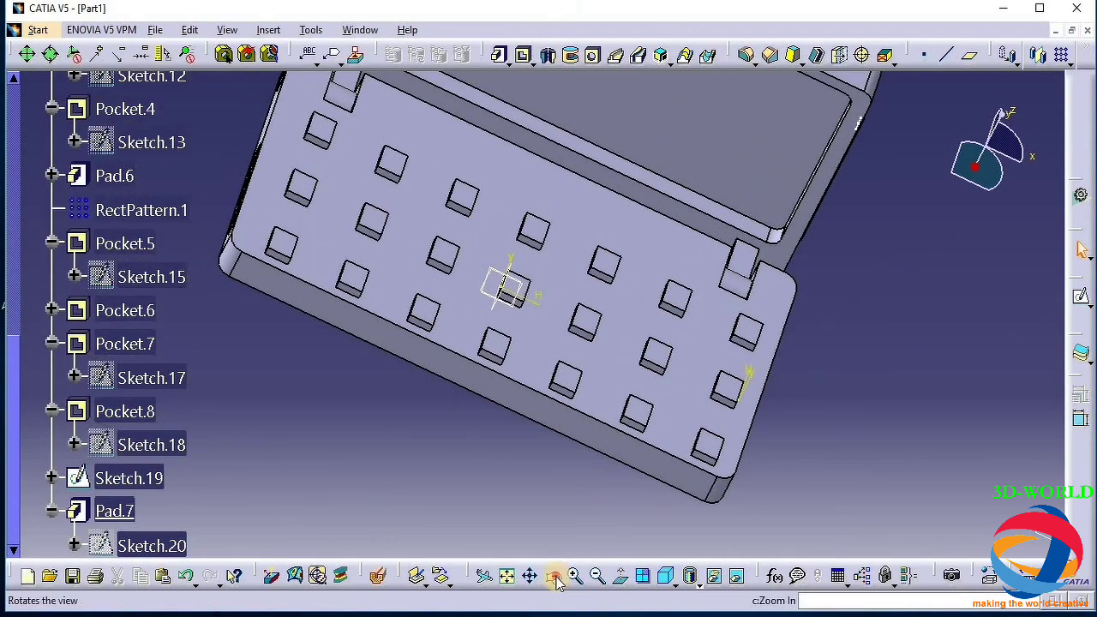
left_click(552, 576)
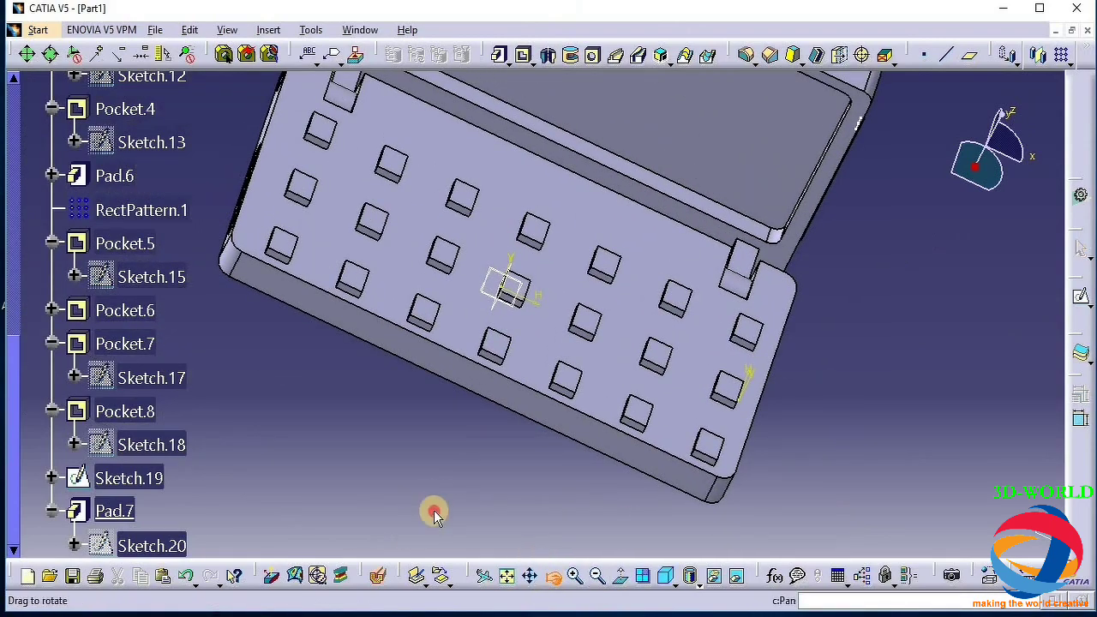
left_click_drag(431, 509, 452, 460)
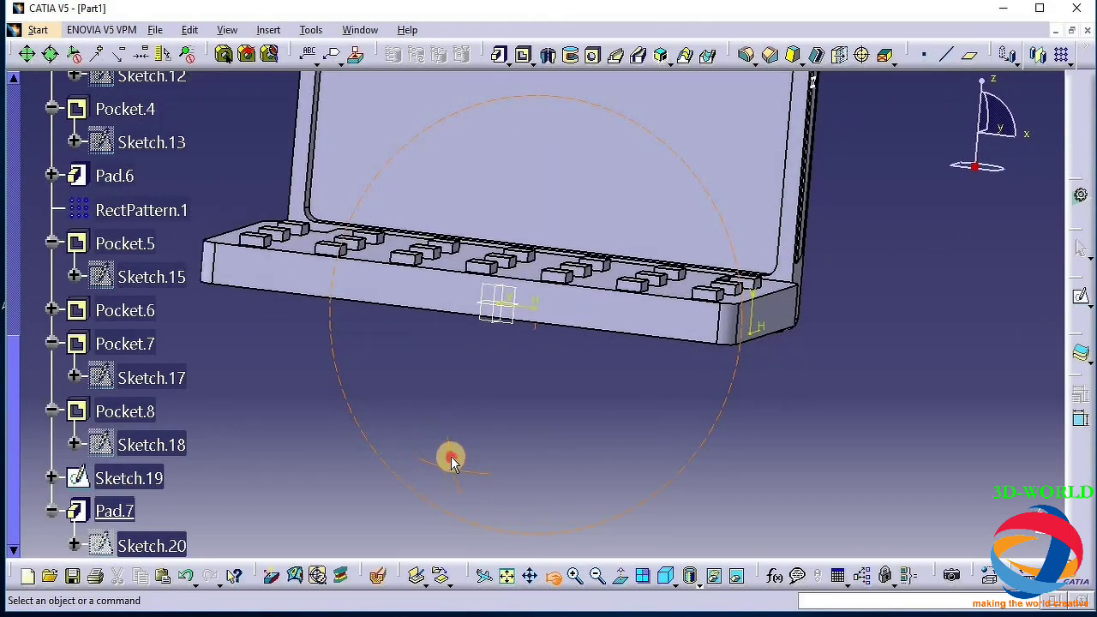
left_click(594, 576)
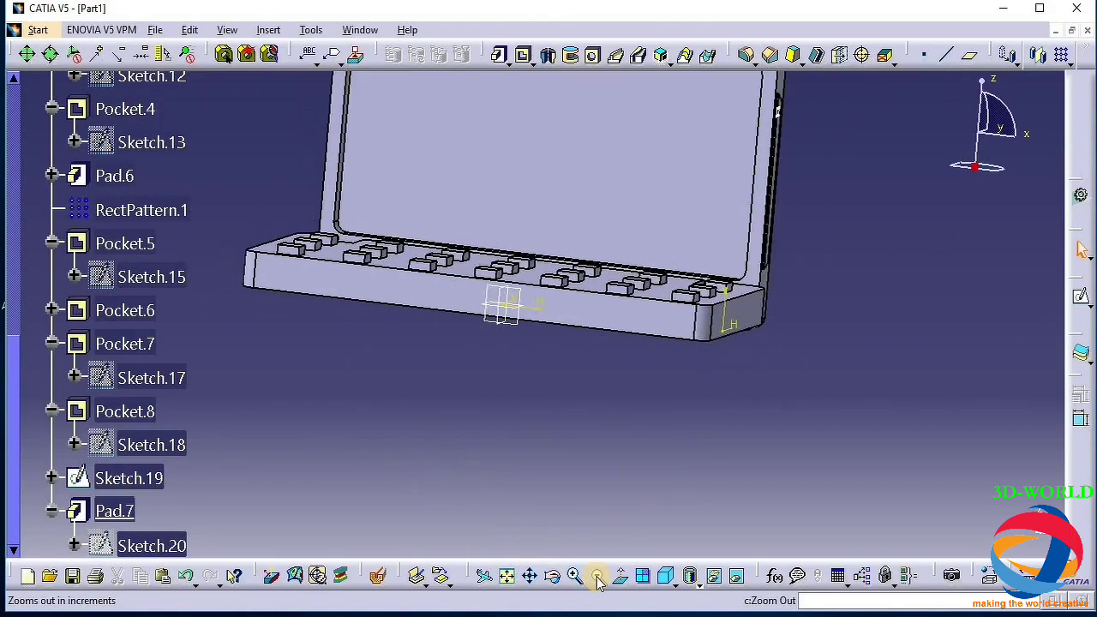
middle_click_drag(619, 371, 557, 368)
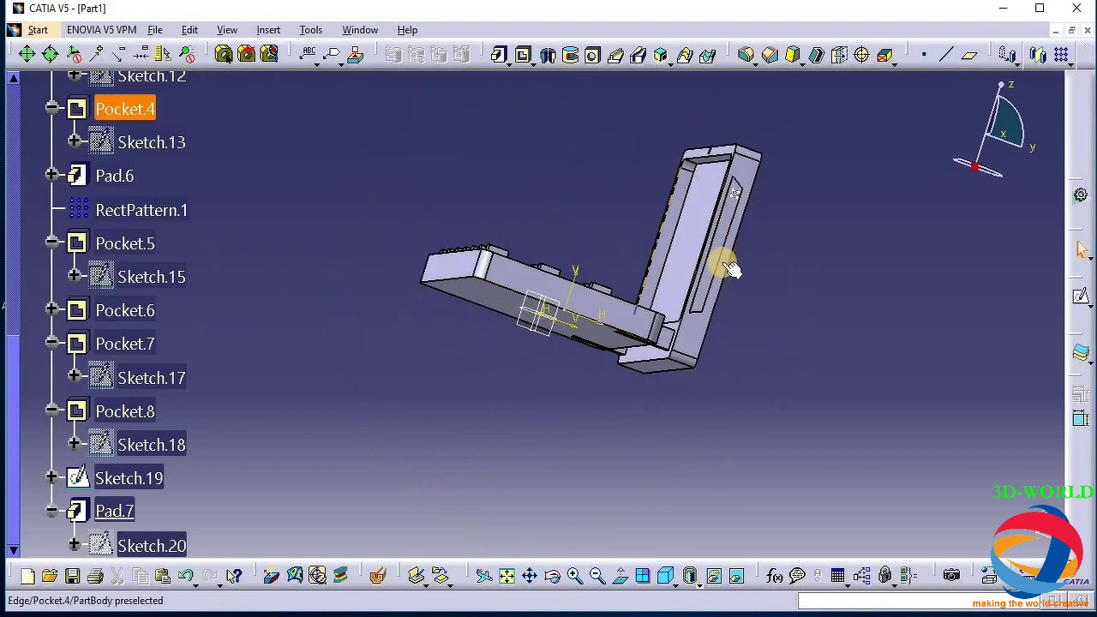
Delete the pad in the lid's side slot together with its sketch
right_click(93, 509)
left_click(143, 394)
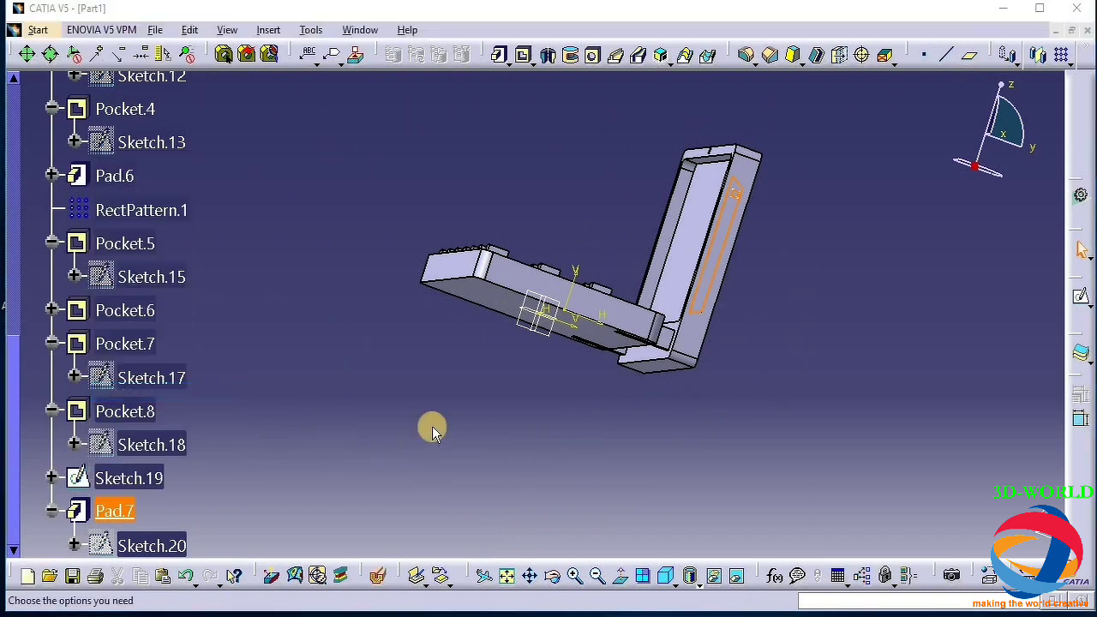
left_click(975, 529)
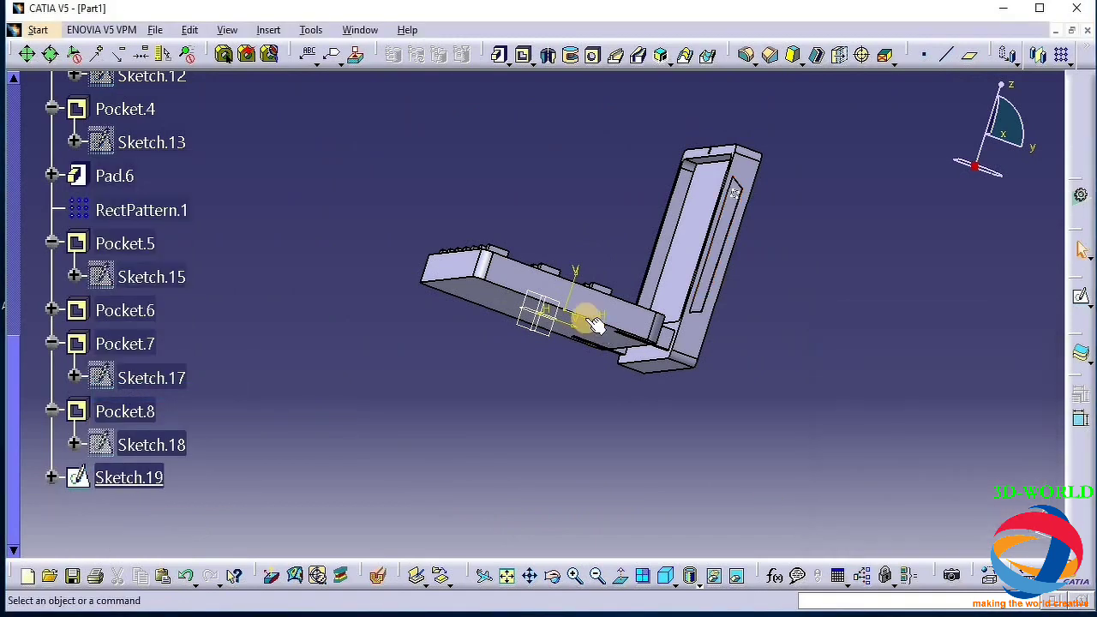
left_click(588, 296)
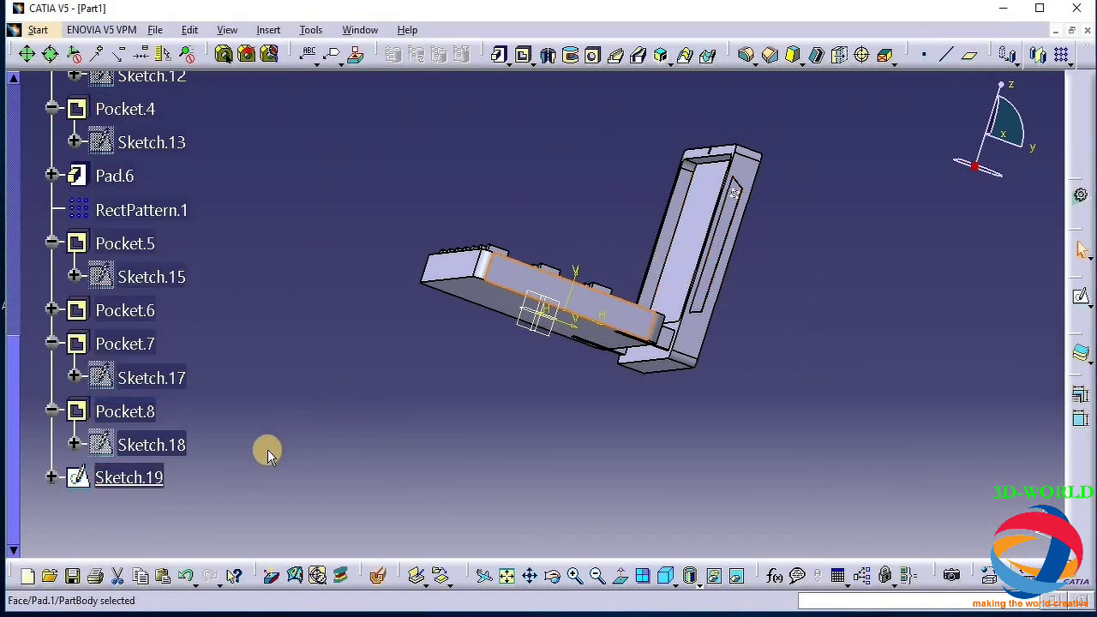
left_click(474, 533)
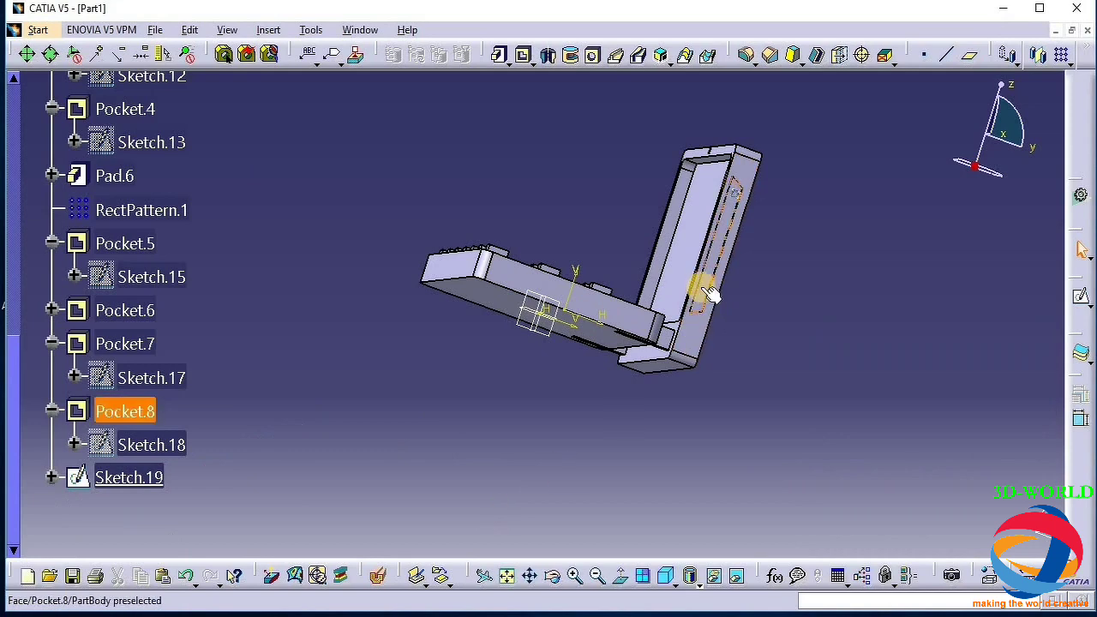
Delete the slot pocket in the lid's side with its sketch, and delete the leftover projected sketch of the small square
left_click(145, 415)
right_click(146, 415)
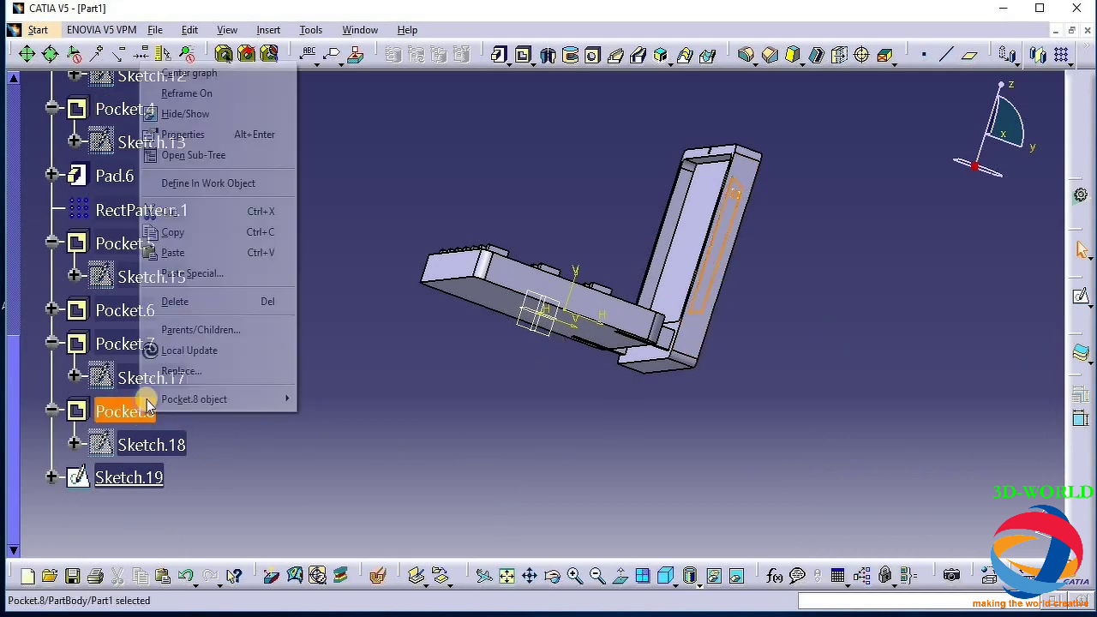
left_click(187, 303)
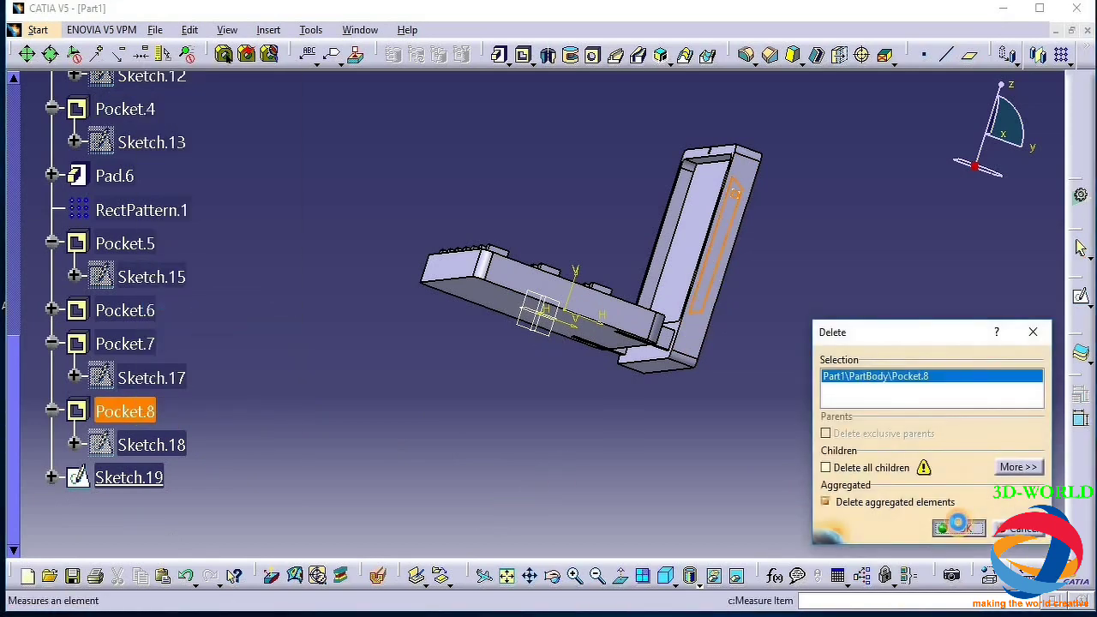
left_click(958, 523)
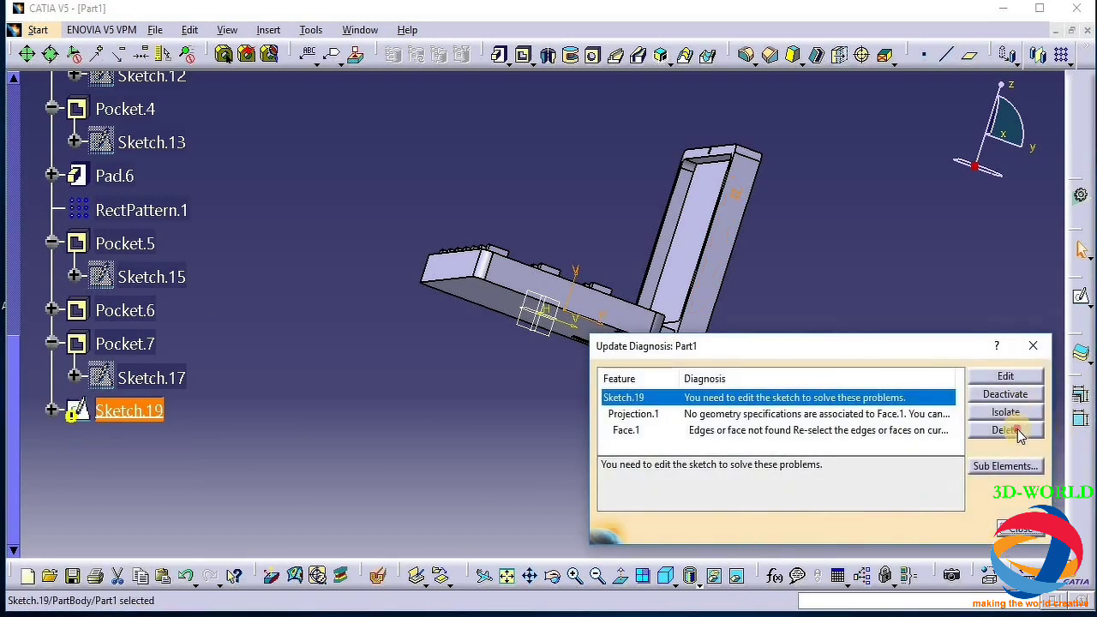
left_click(1007, 430)
left_click(960, 529)
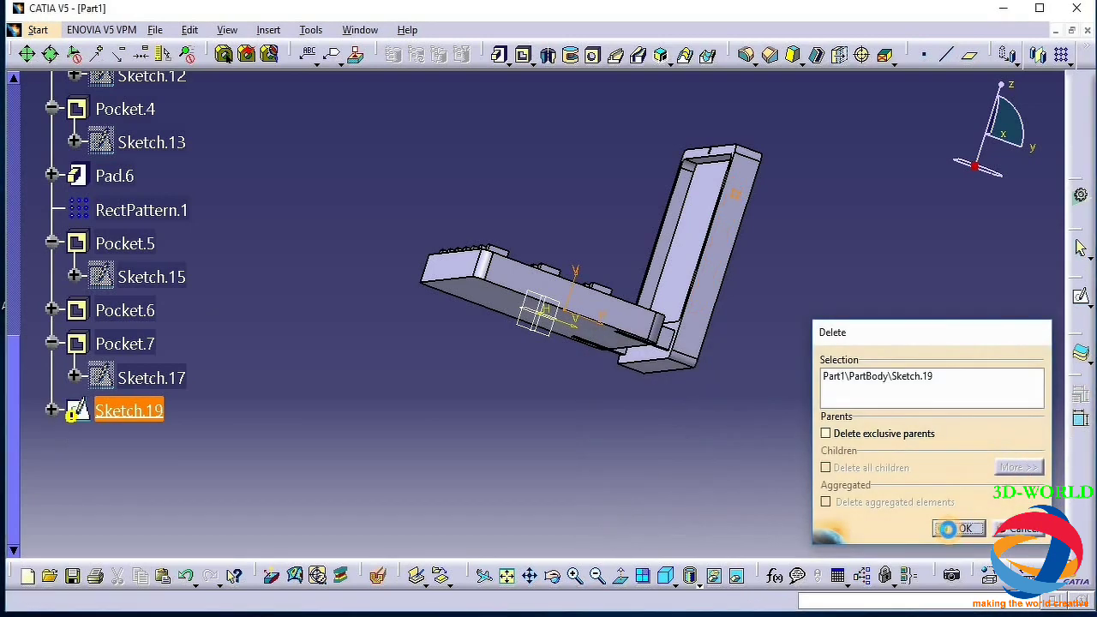
Sketch a closed trapezoid about 36 mm wide and 3.7 mm high on the side face of the keyboard base, with its longer edge uppermost
left_click(555, 576)
left_click_drag(482, 443, 642, 399)
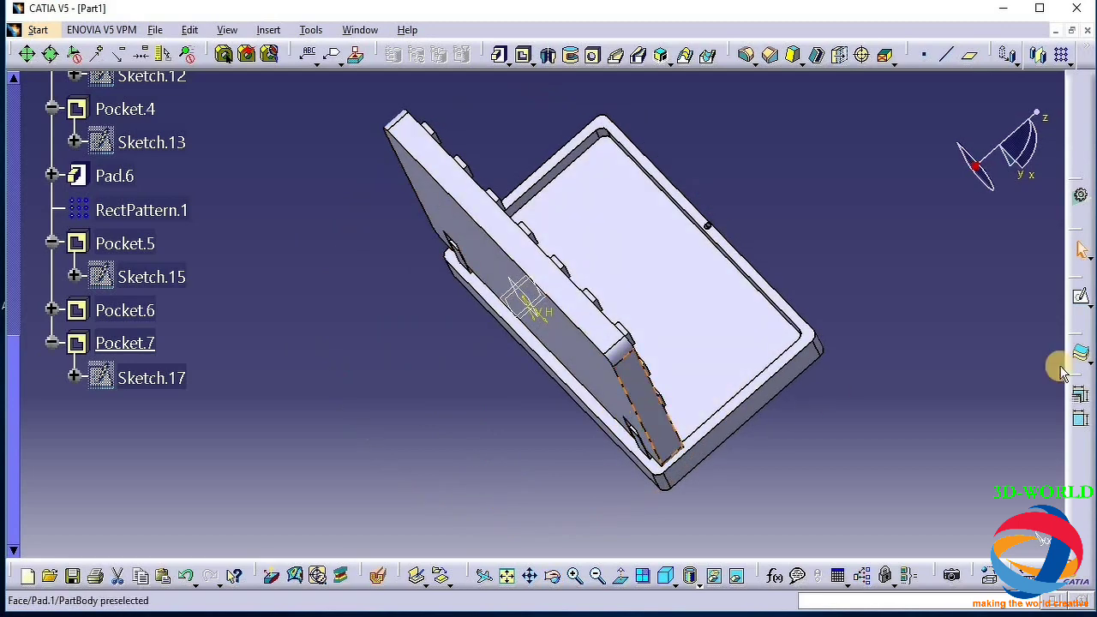
left_click(498, 55)
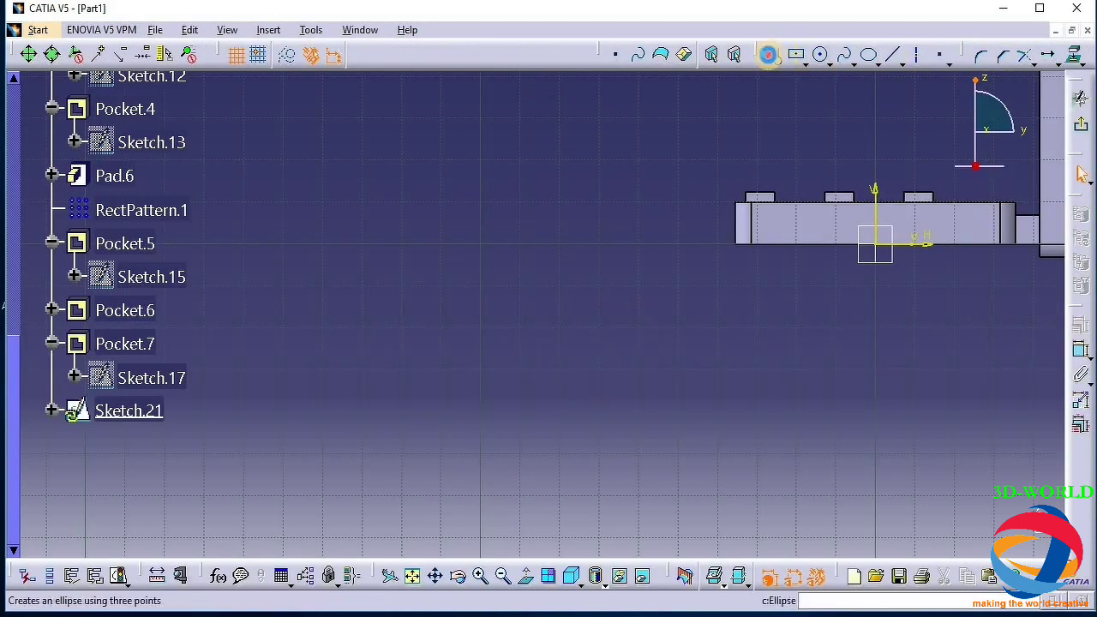
left_click(768, 55)
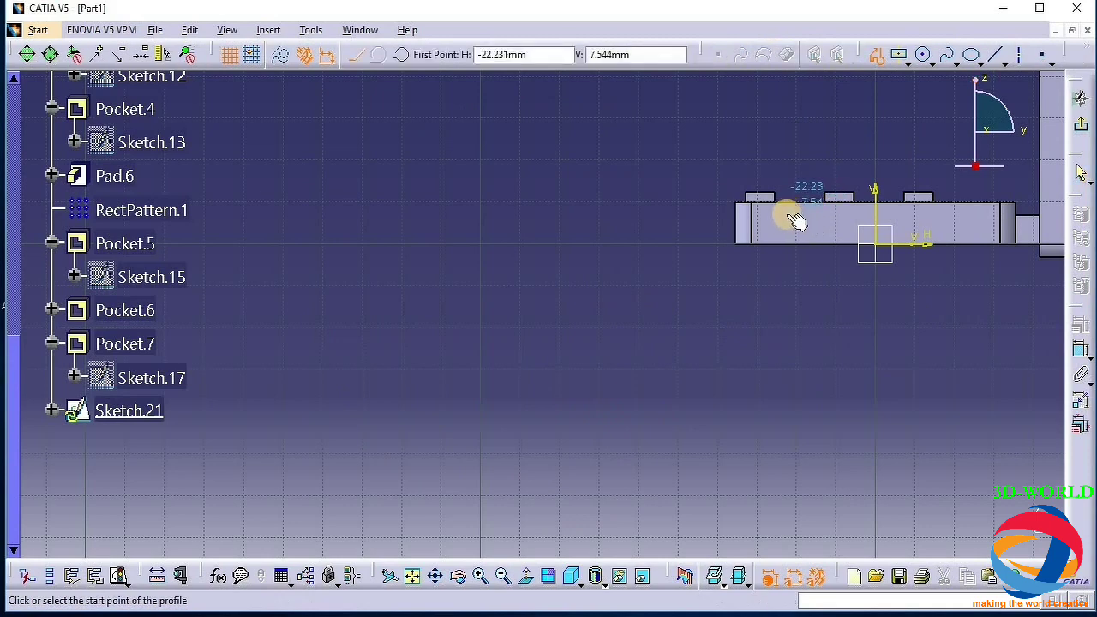
left_click(837, 214)
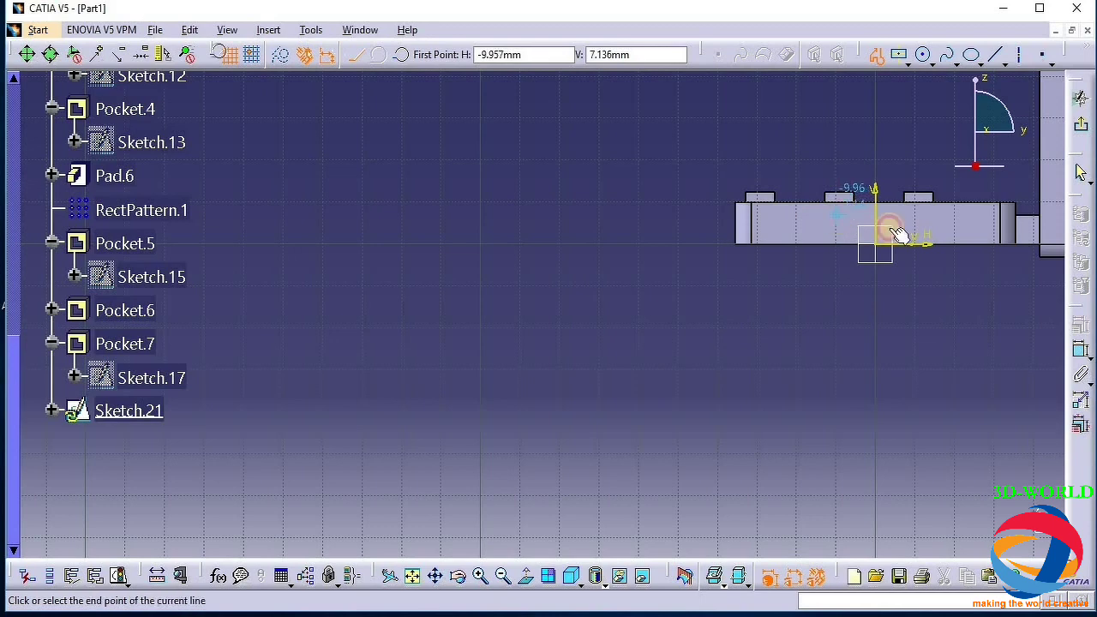
left_click(978, 214)
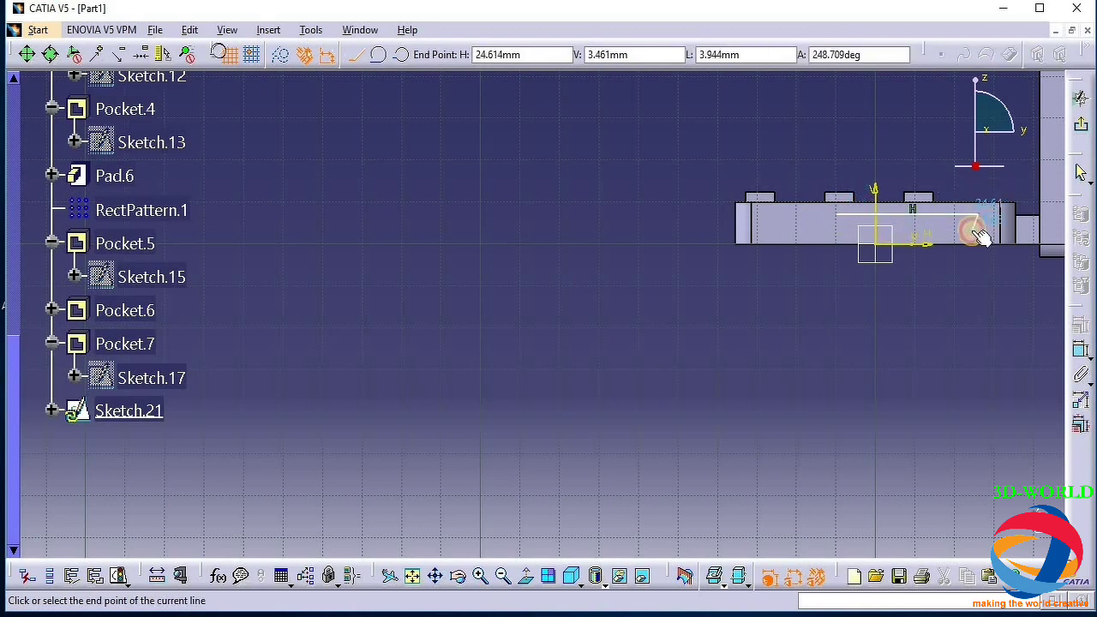
left_click(975, 230)
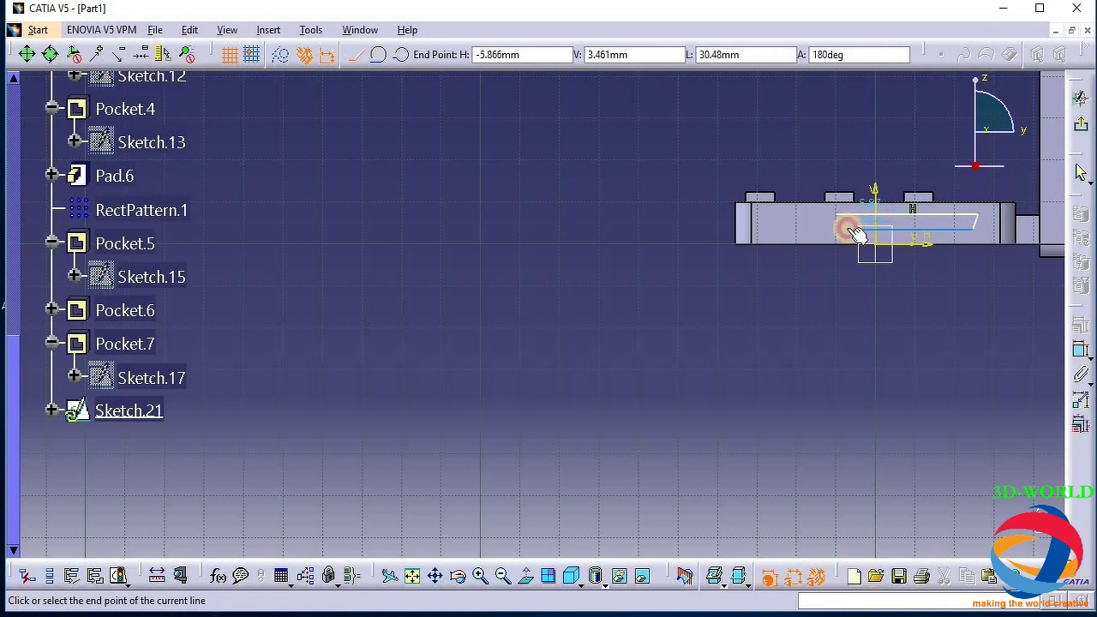
left_click(848, 229)
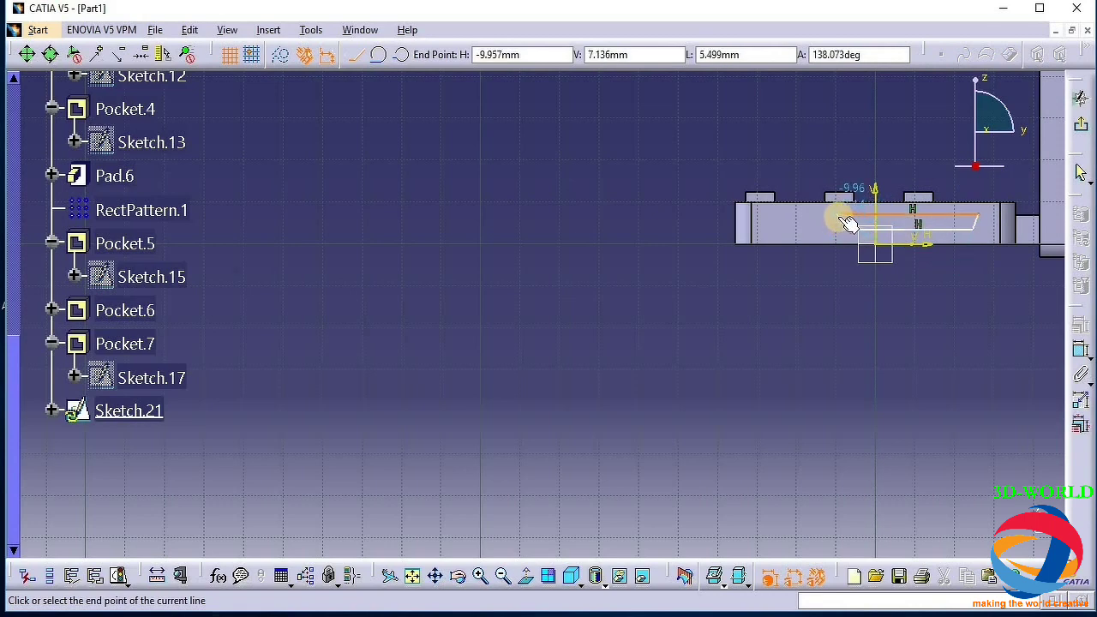
left_click(834, 214)
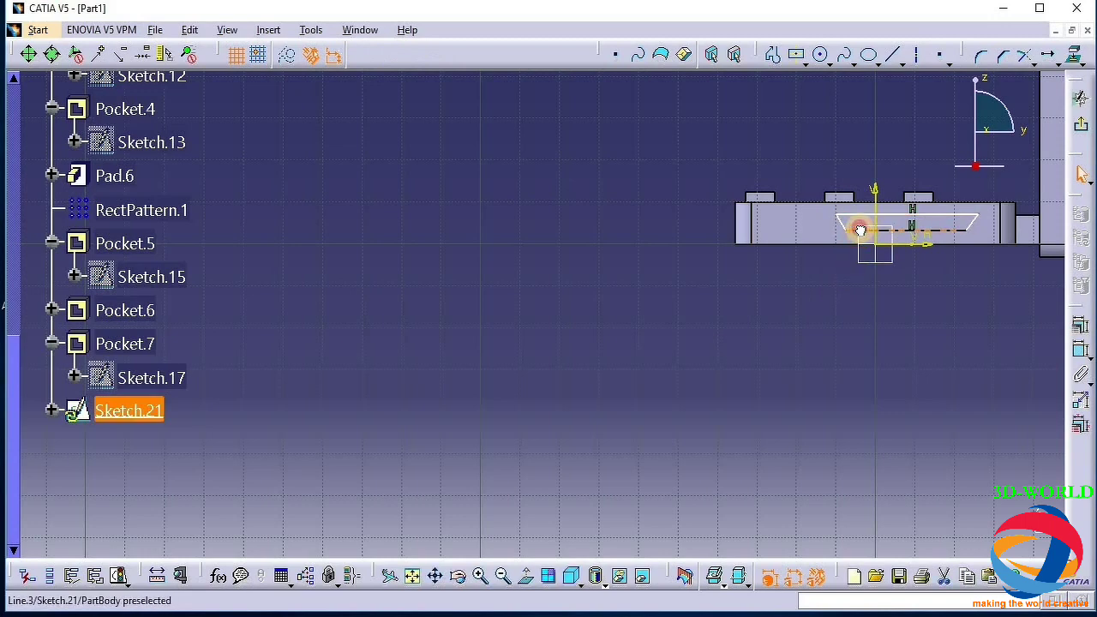
left_click(860, 233)
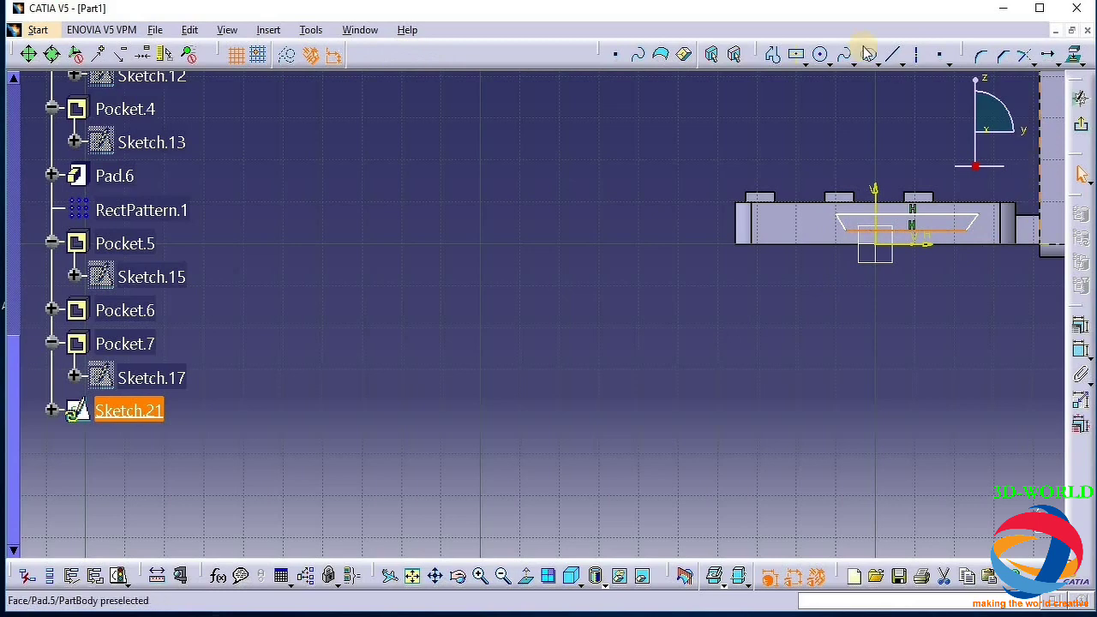
Draw a small circle inside the trapezoid, close to its end nearest the lid, and finish the sketch
left_click(820, 53)
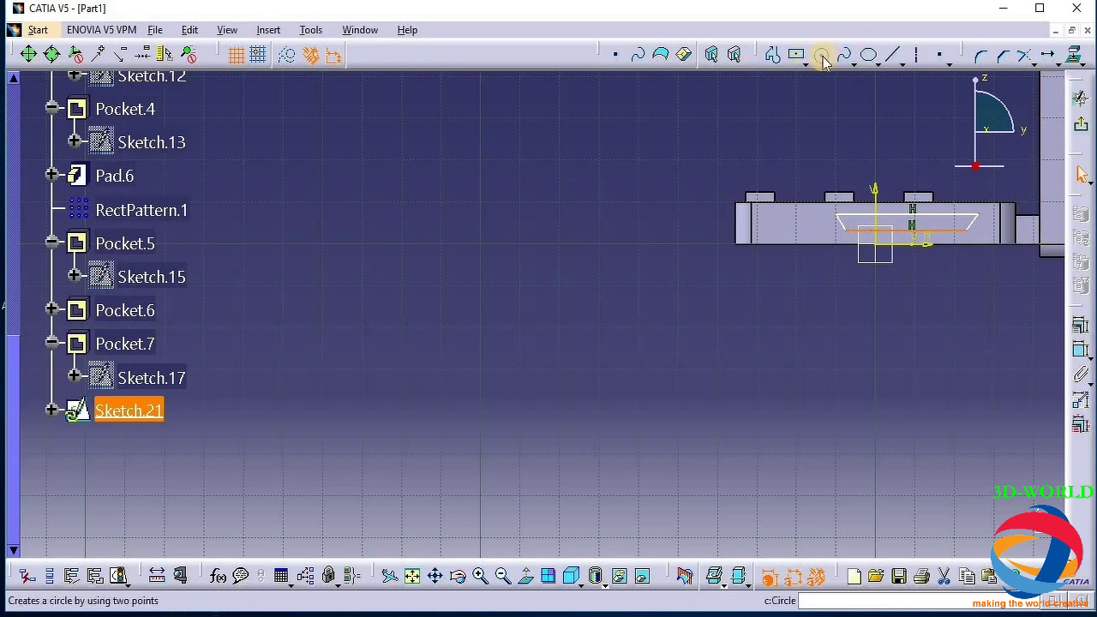
left_click(964, 227)
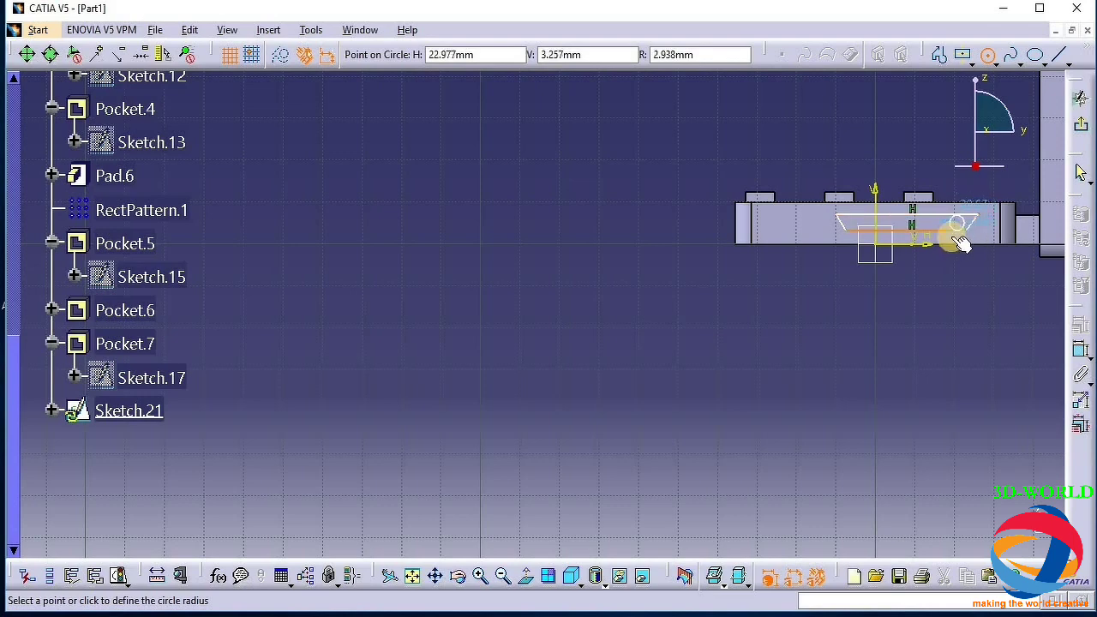
left_click(479, 578)
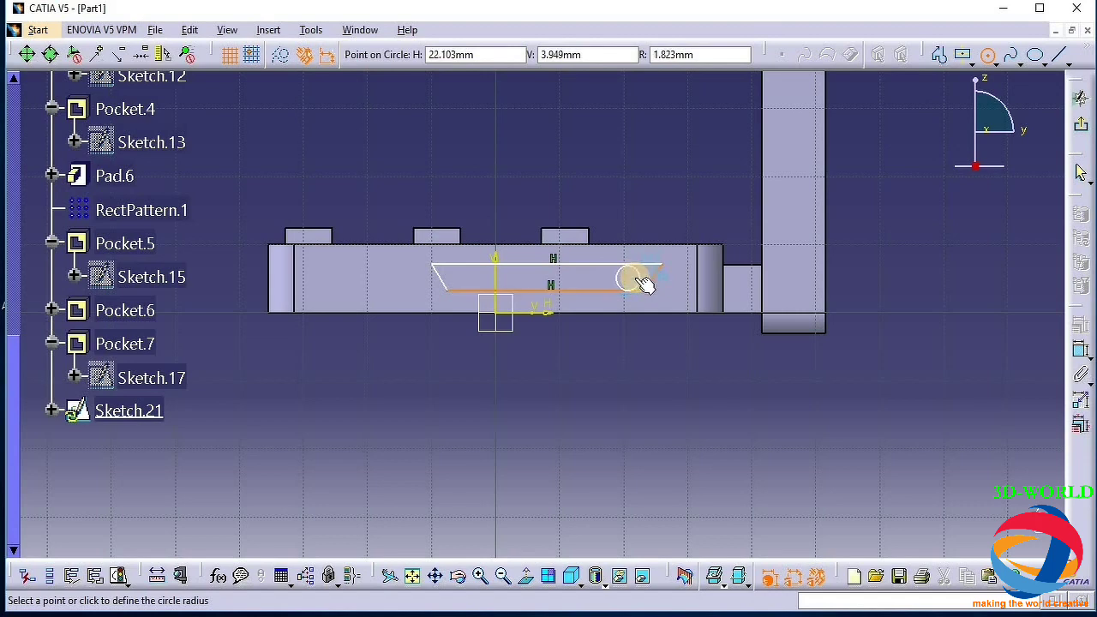
left_click(478, 575)
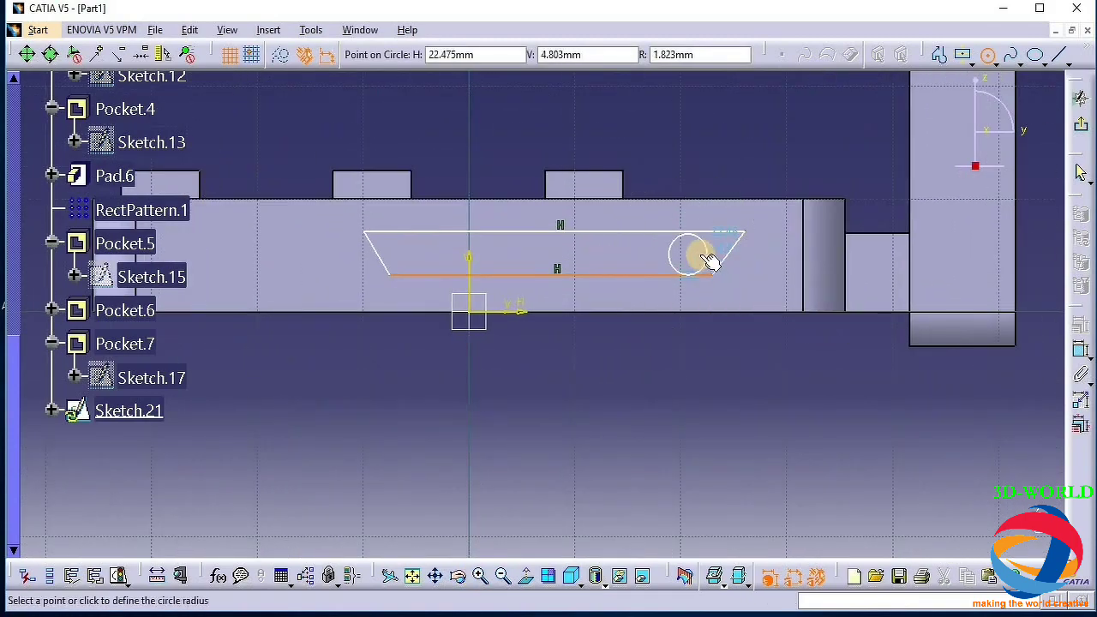
left_click(697, 251)
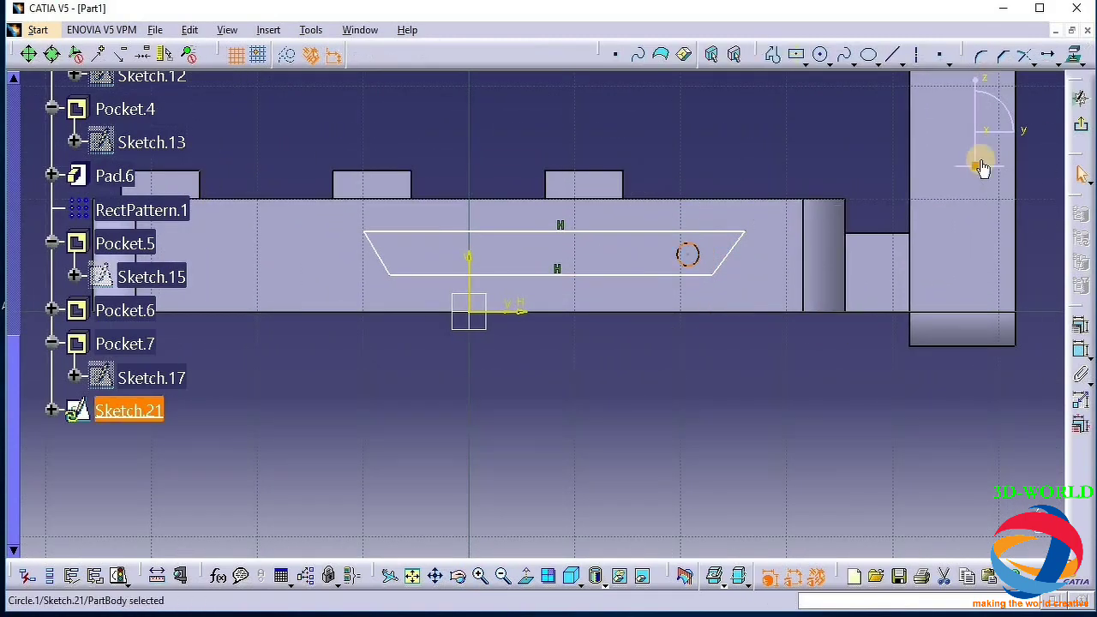
left_click(1083, 134)
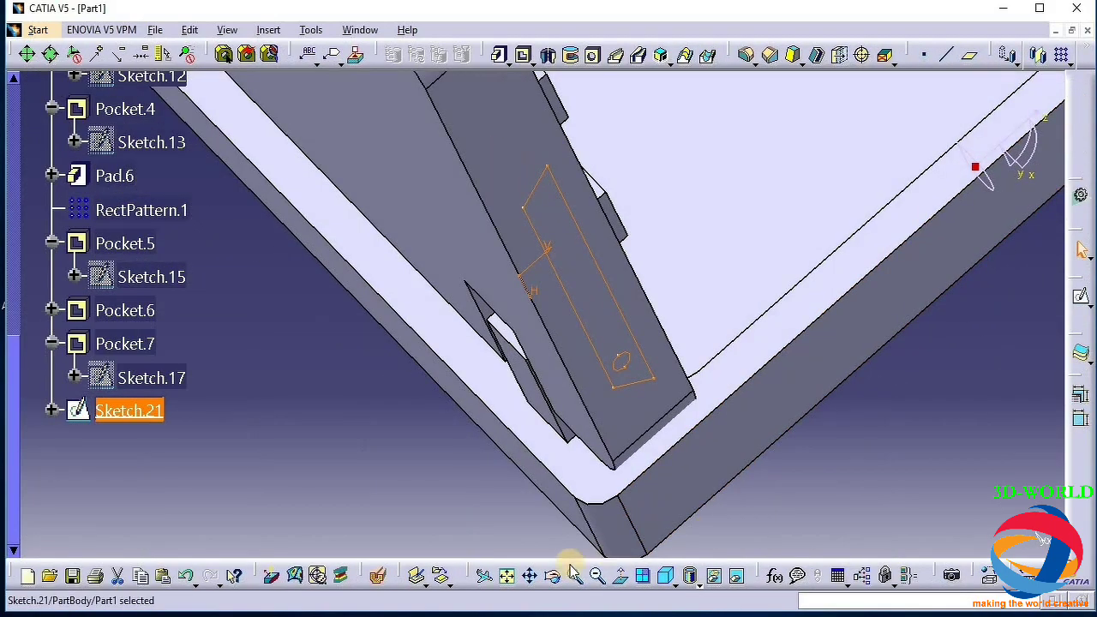
Extrude the trapezoid and circle sketch on the base's side into a 0.5 mm pad
left_click(599, 579)
middle_click_drag(746, 441, 795, 491)
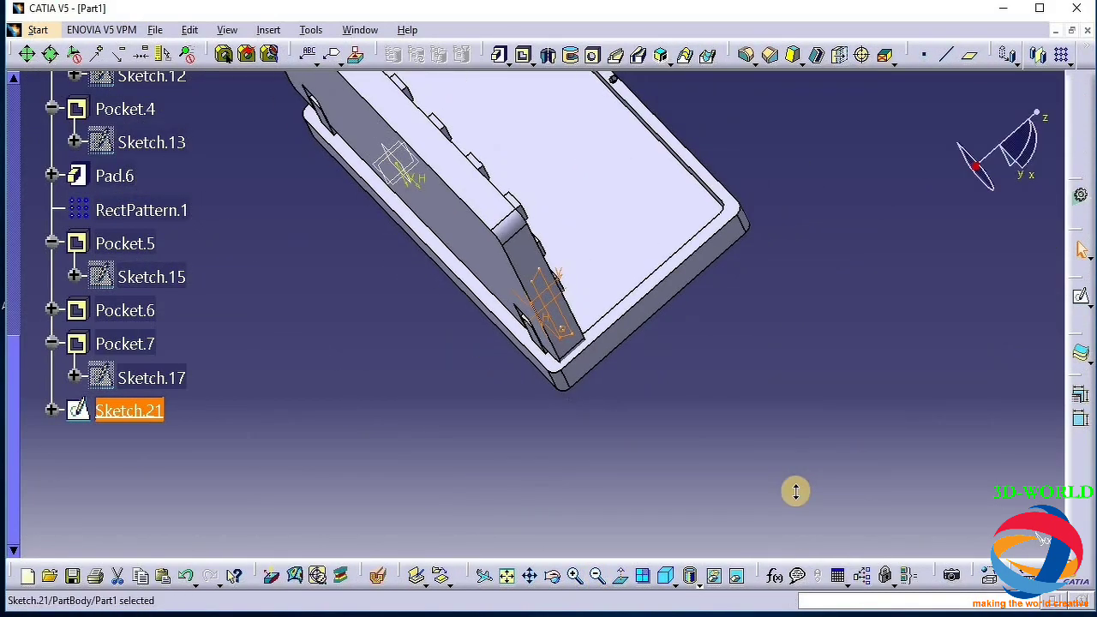
left_click(552, 576)
mouse_move(397, 405)
left_mouse_down()
mouse_move(457, 463)
mouse_move(421, 321)
mouse_move(423, 487)
mouse_move(440, 499)
mouse_move(446, 480)
left_mouse_up()
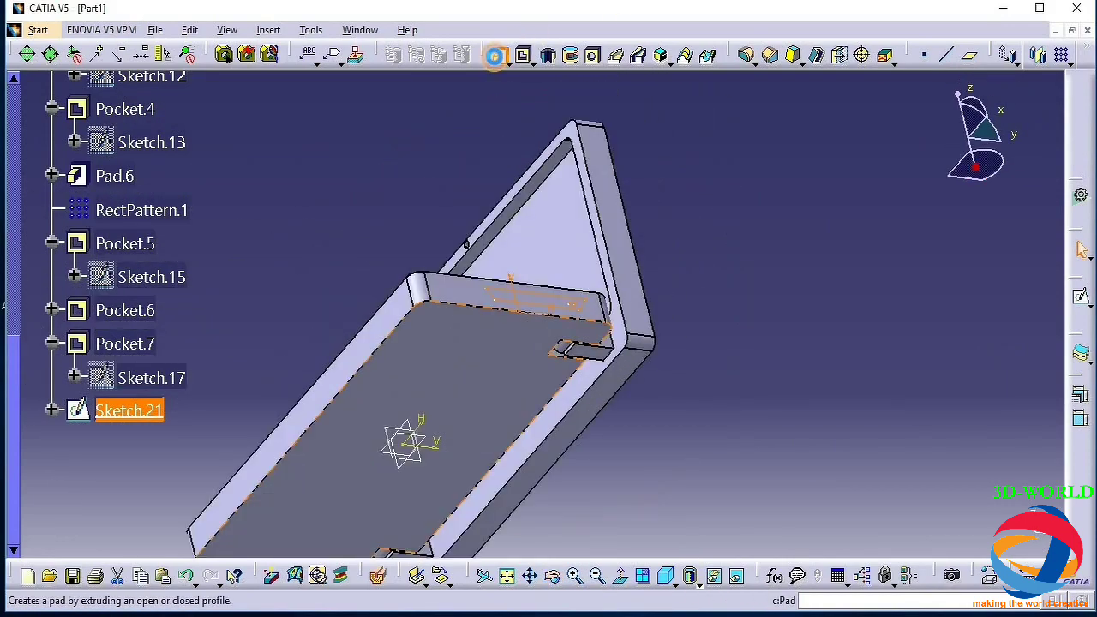
left_click(499, 55)
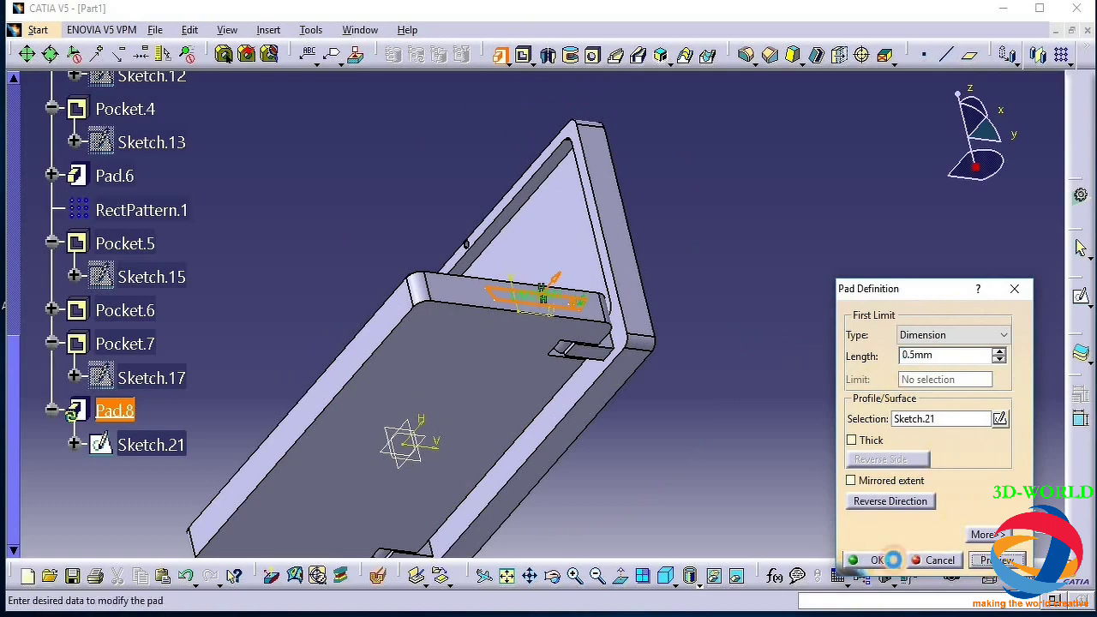
left_click(892, 559)
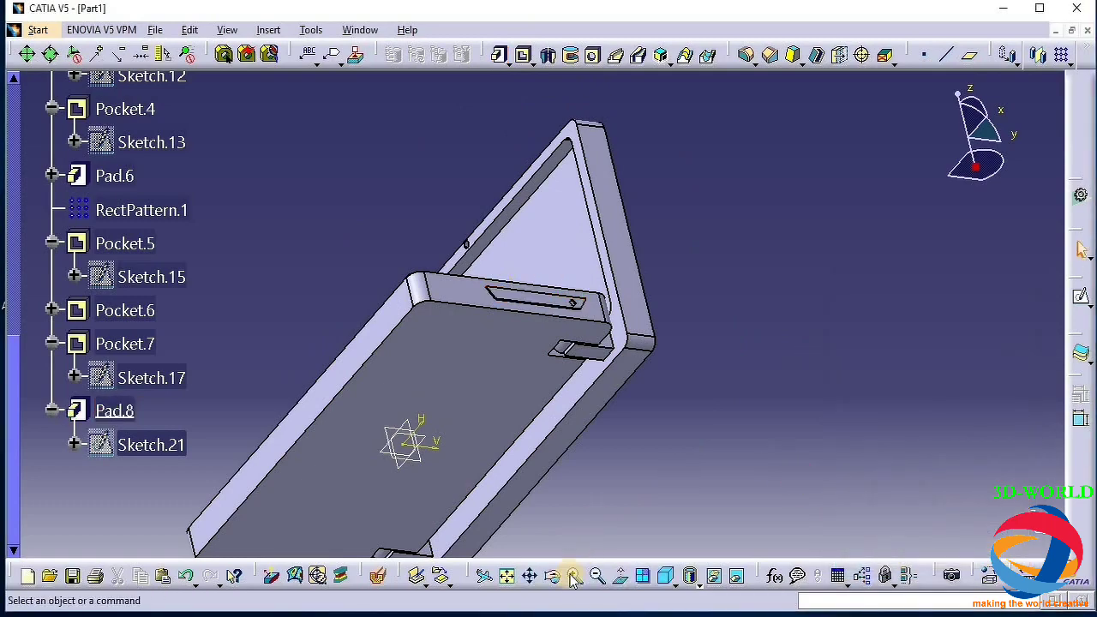
Create a sketch on the base's side face containing the projected edge of the small circular hole in the trapezoidal pad
left_click_drag(594, 497, 609, 352)
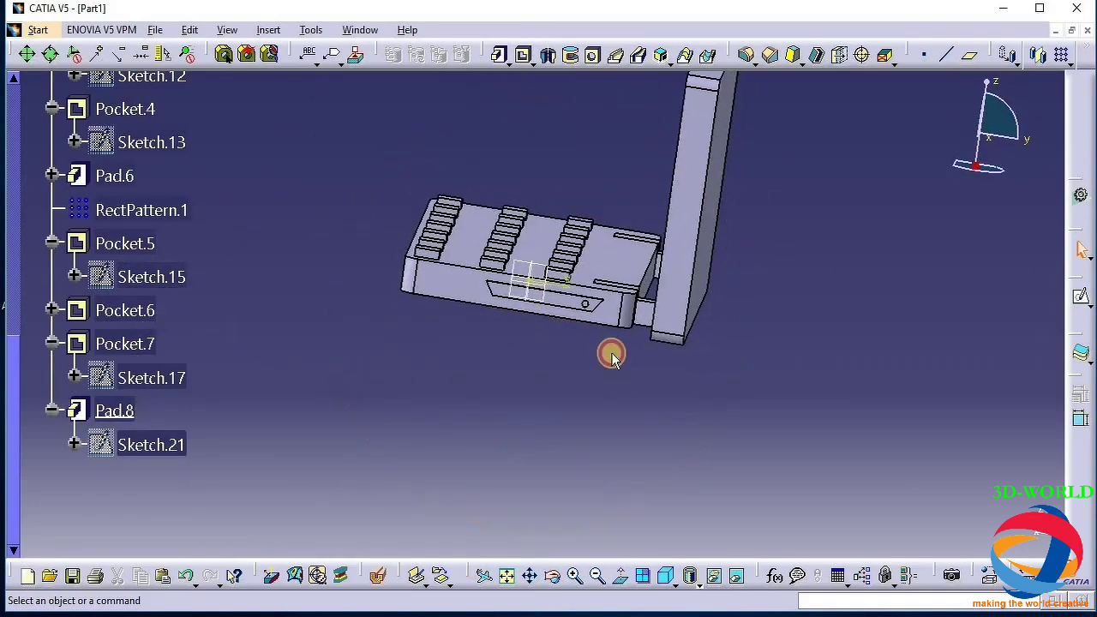
left_click(583, 303)
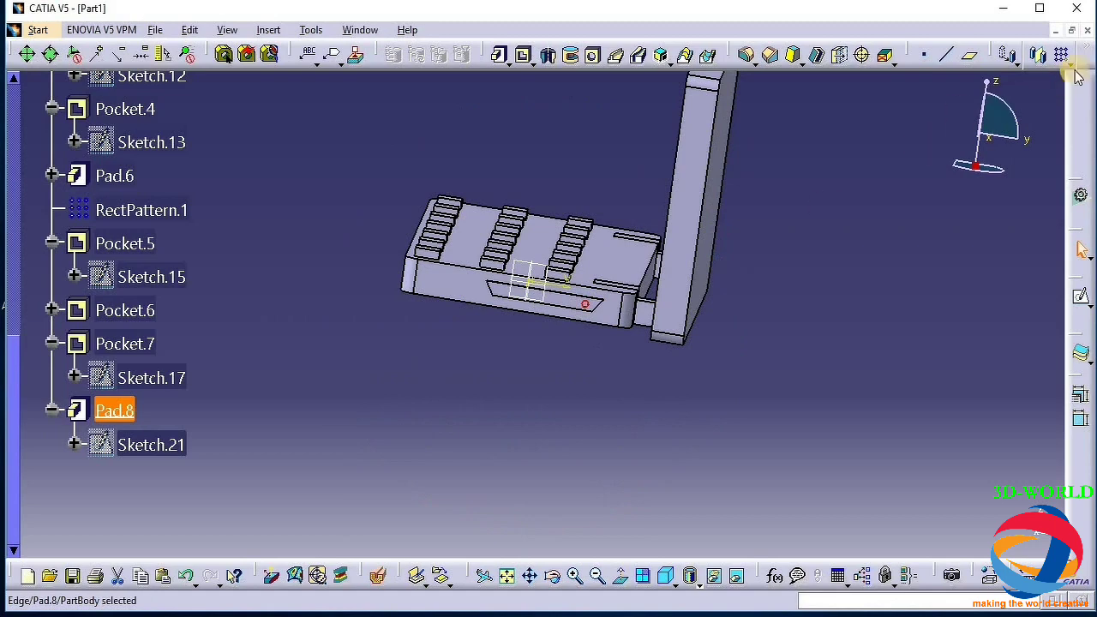
left_click(610, 314)
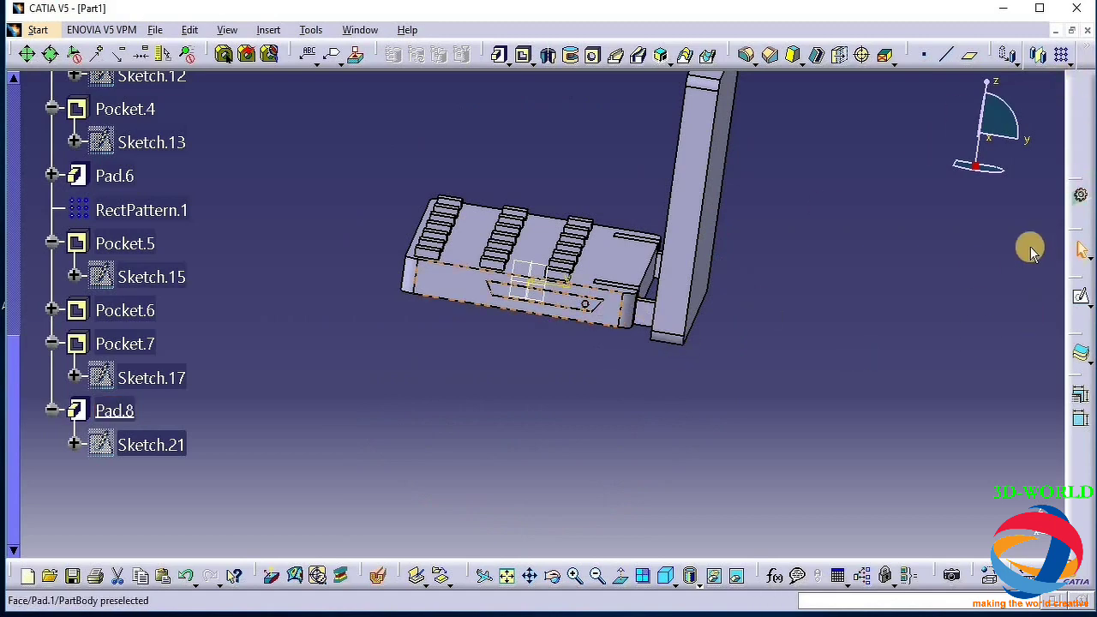
left_click(1078, 298)
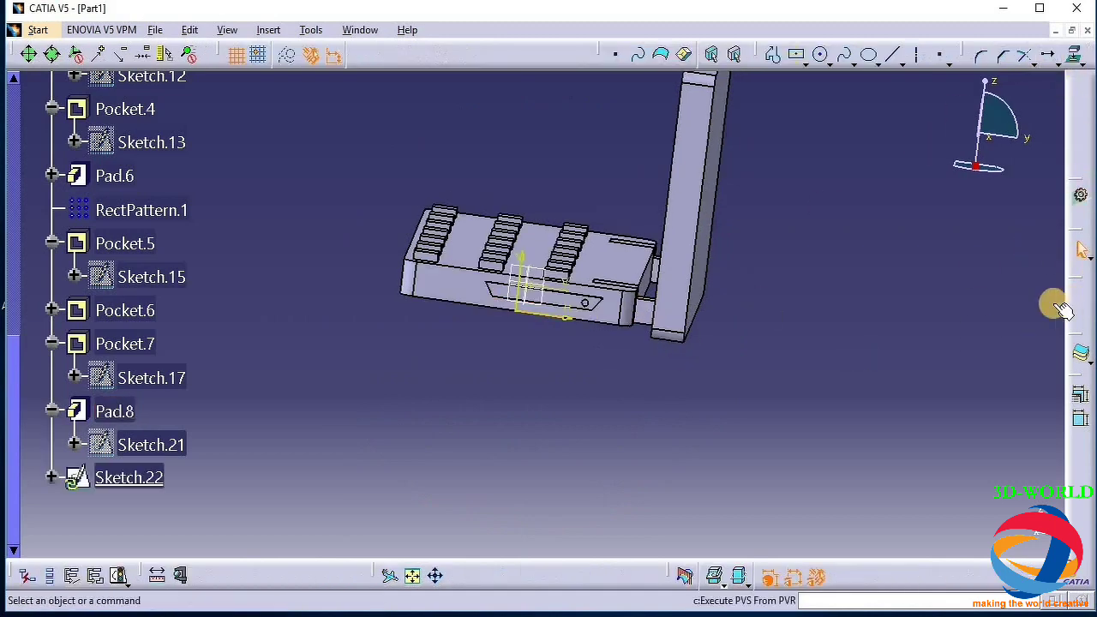
left_click(584, 296)
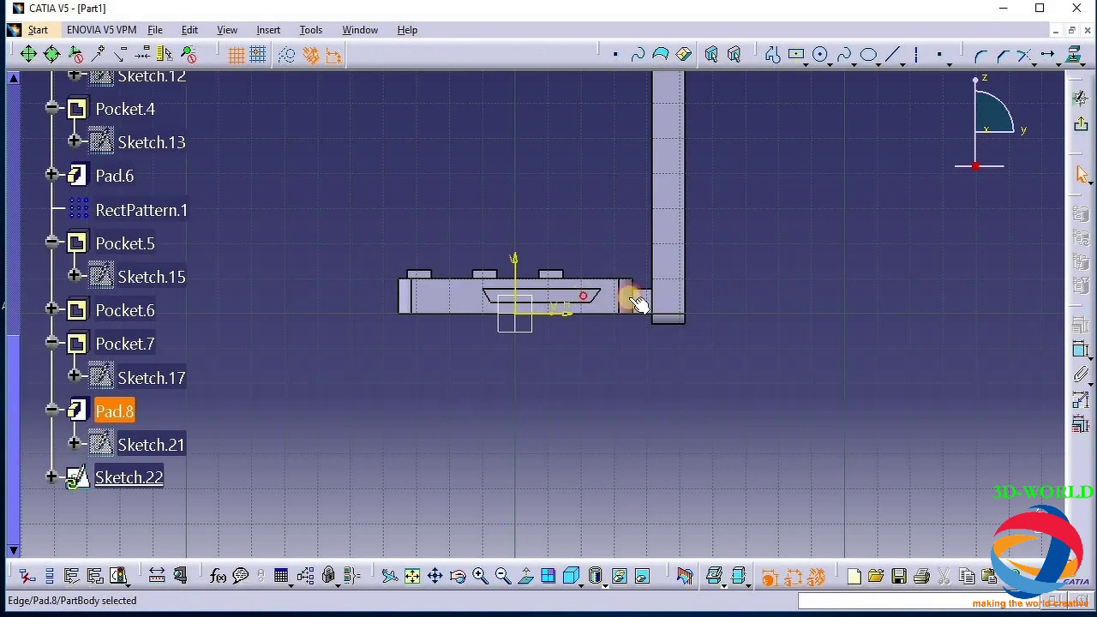
left_click(1073, 54)
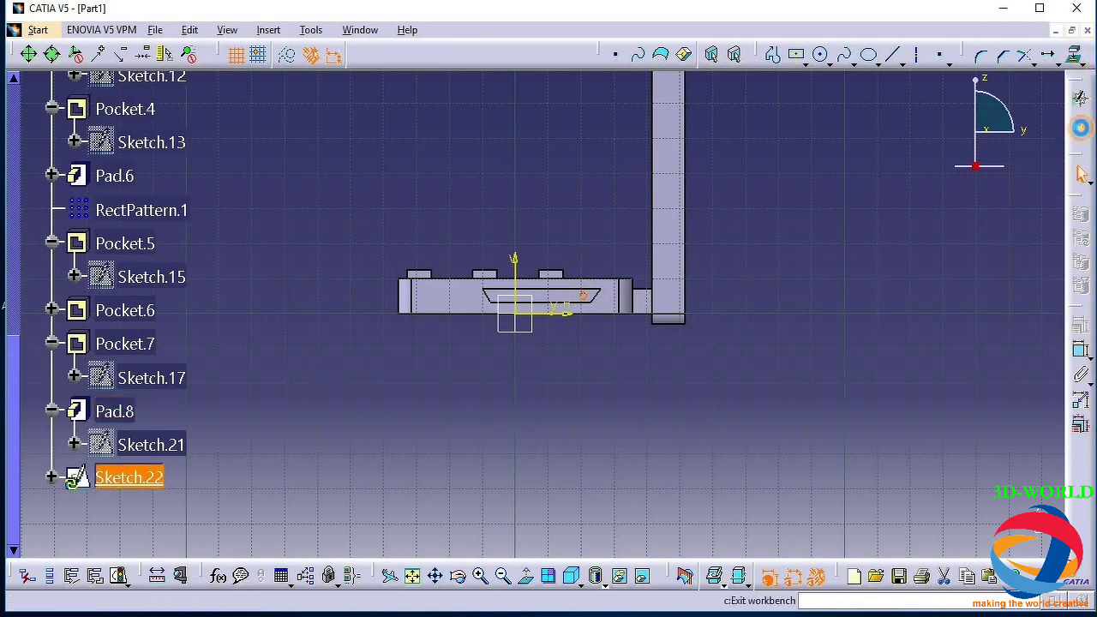
left_click(1082, 128)
Extrude the projected circle sketch on the base's side into a 0.5 mm pad
left_click(500, 56)
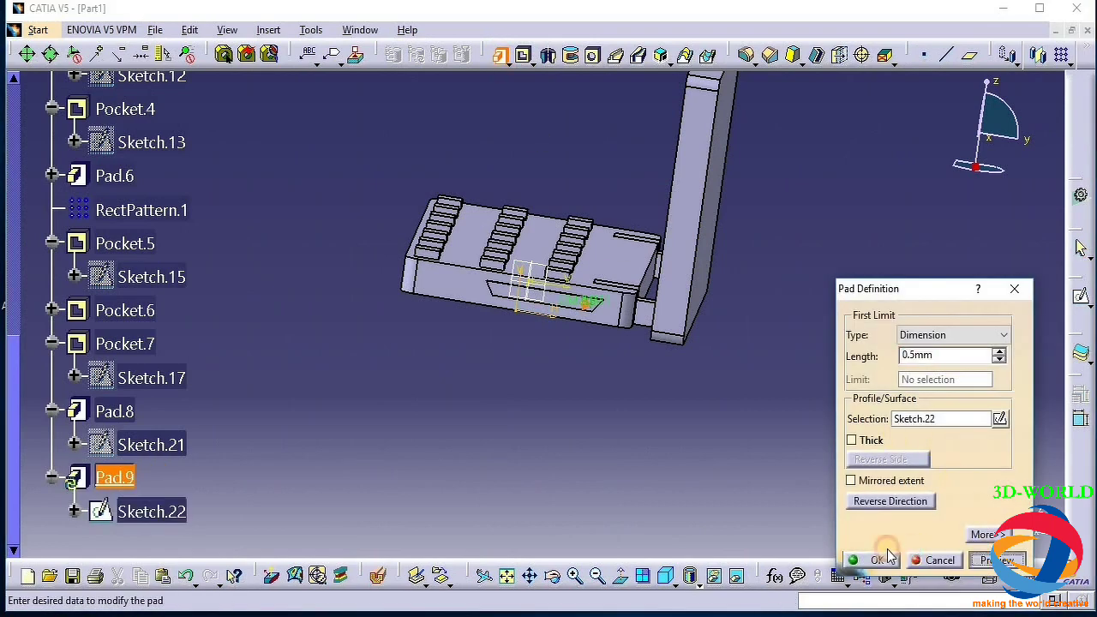
left_click(887, 559)
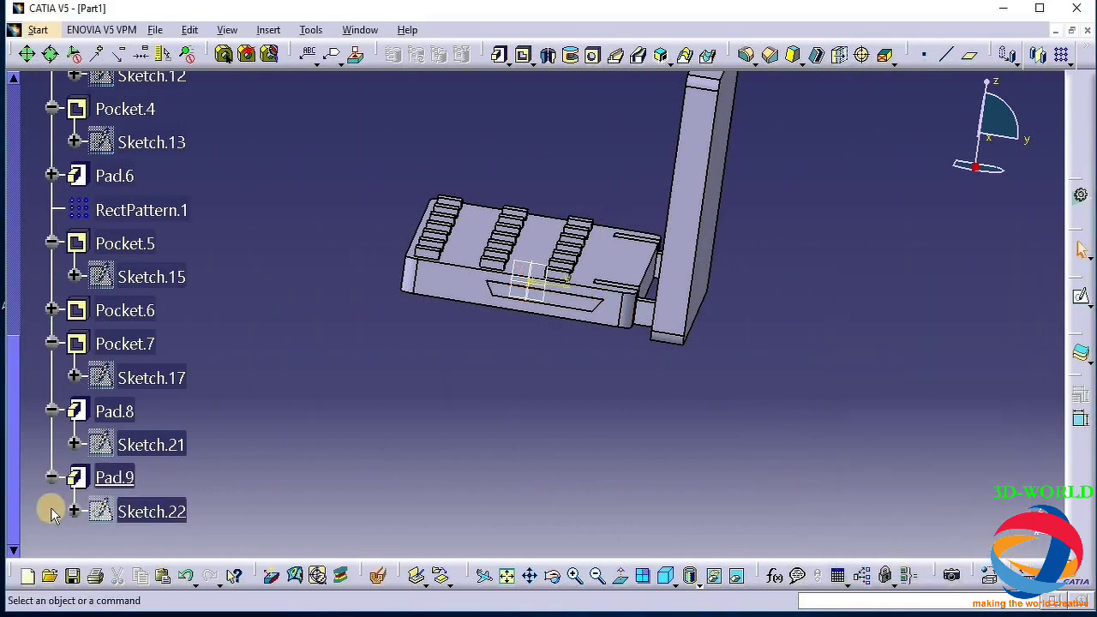
left_click(106, 477)
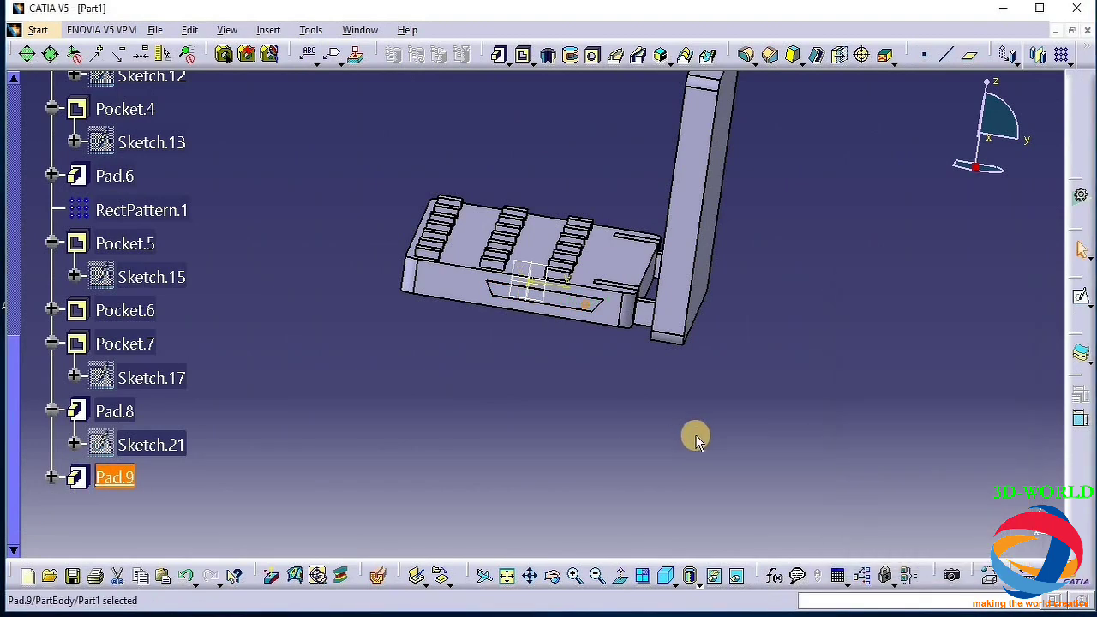
Set the fill color of the lid's front frame face around the screen to black
left_click(553, 580)
left_click_drag(440, 338, 559, 557)
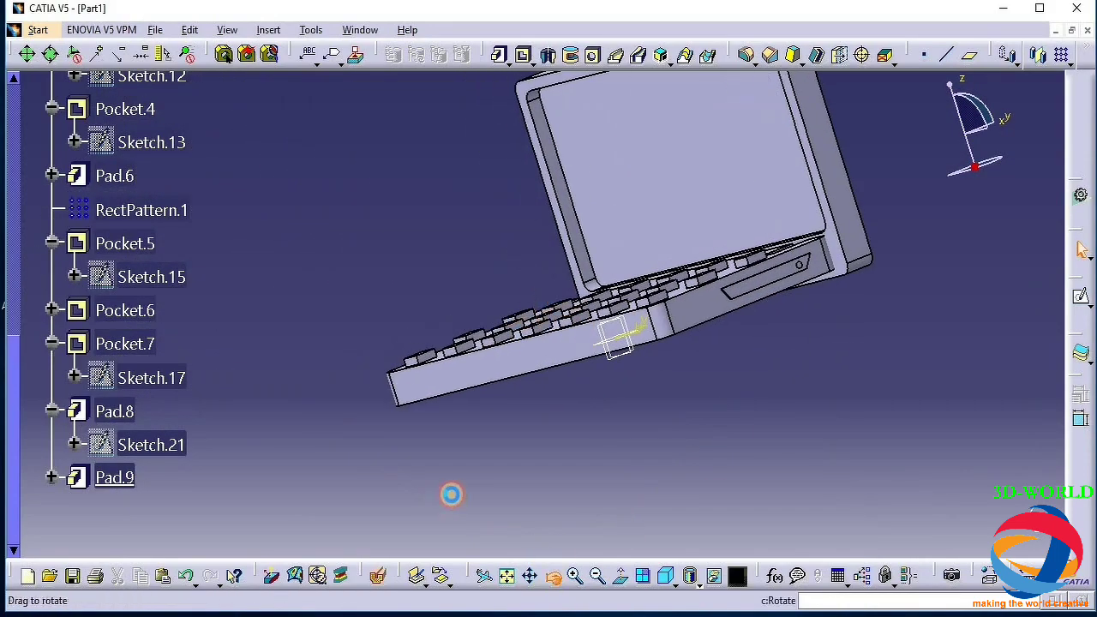
left_click_drag(452, 494, 527, 456)
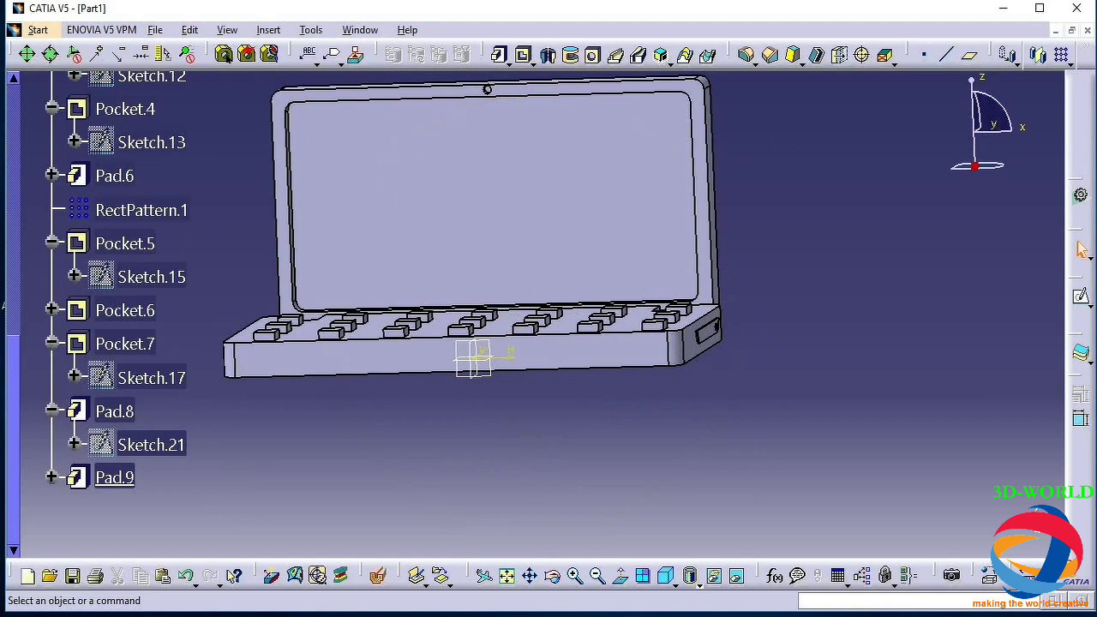
mouse_move(12, 490)
left_mouse_down()
mouse_move(25, 166)
mouse_move(36, 187)
left_mouse_up()
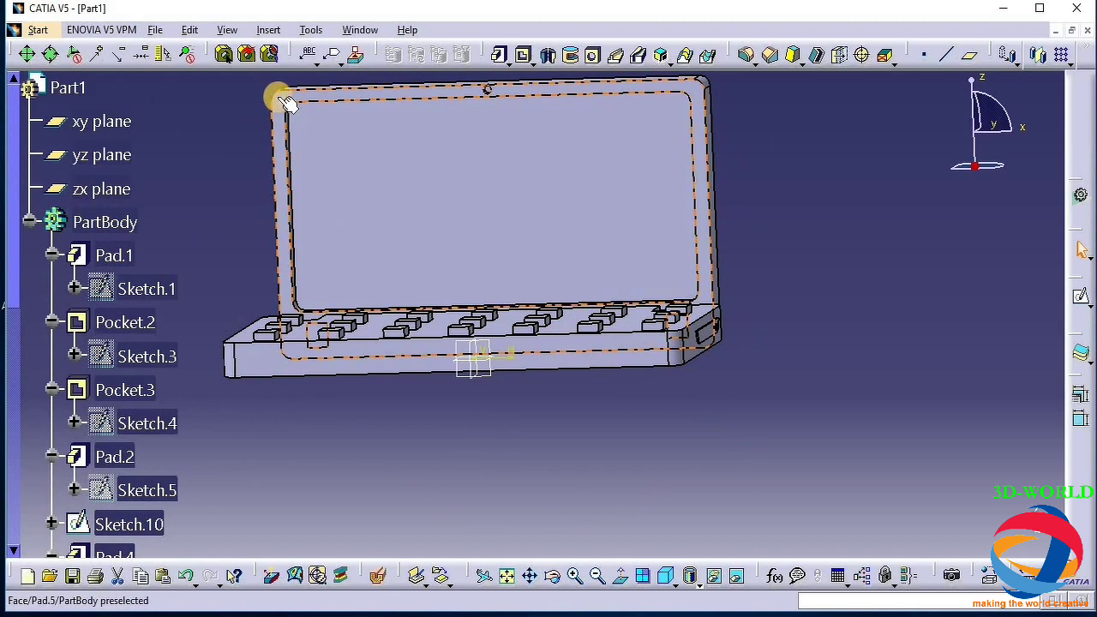
right_click(278, 99)
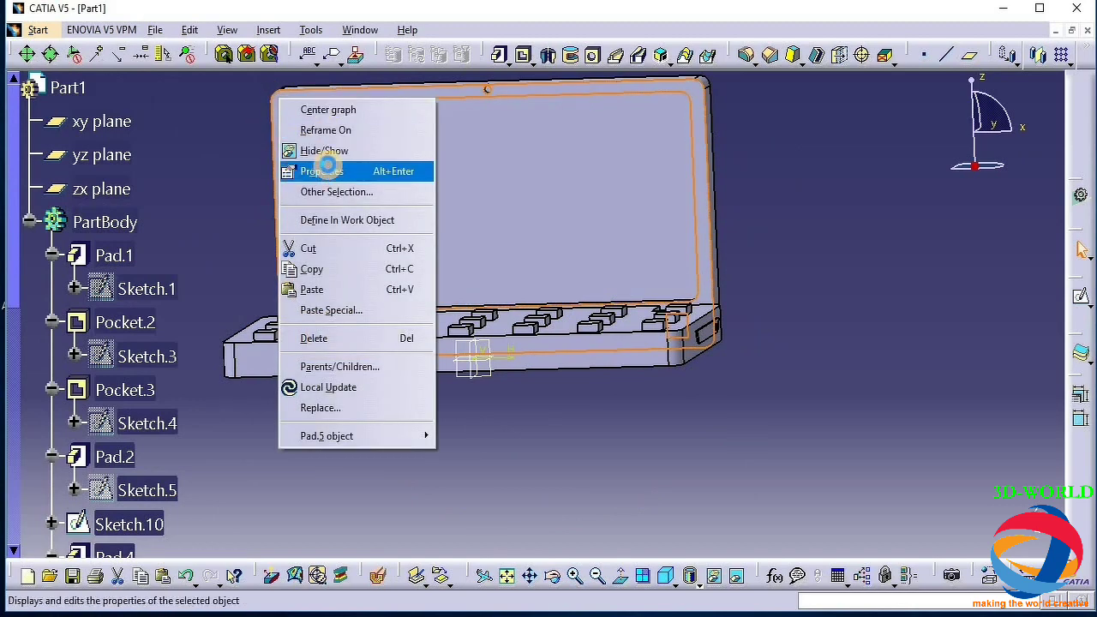
left_click(326, 171)
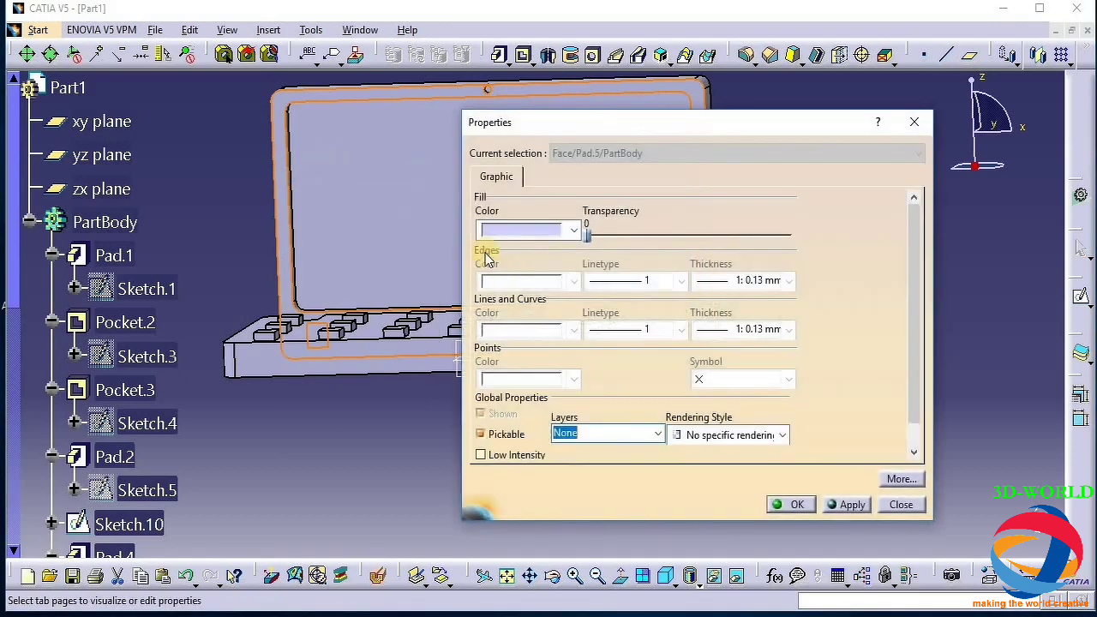
left_click(576, 231)
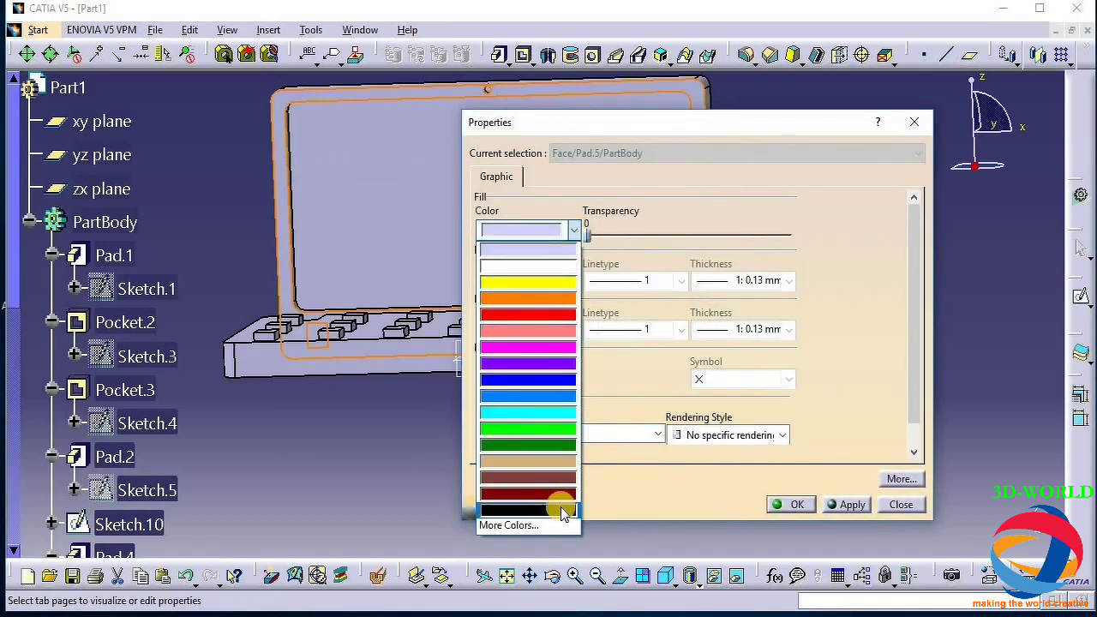
left_click(560, 506)
left_click(796, 501)
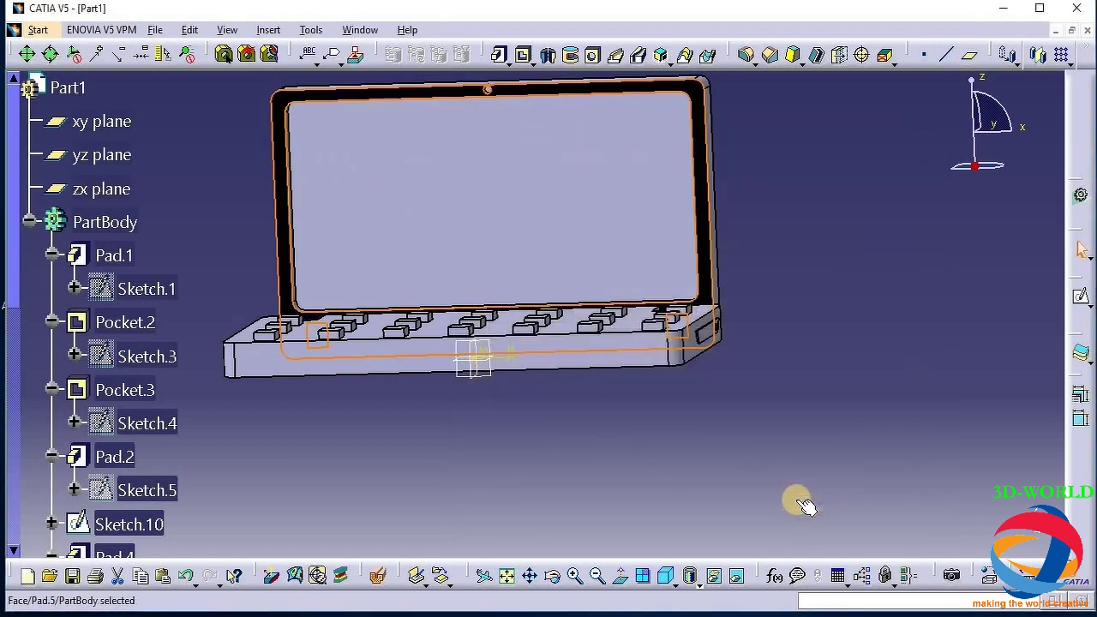
Set the fill color of the laptop's base pad (Pad.1) to tan
left_click(555, 581)
left_click_drag(514, 472, 619, 180)
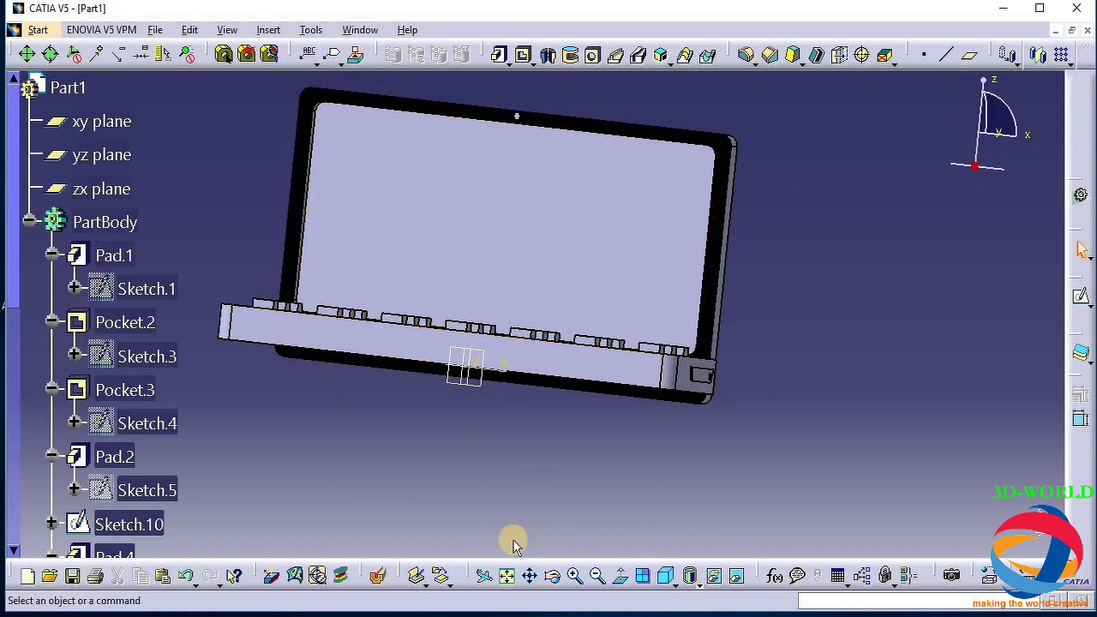
left_click_drag(546, 513, 472, 300)
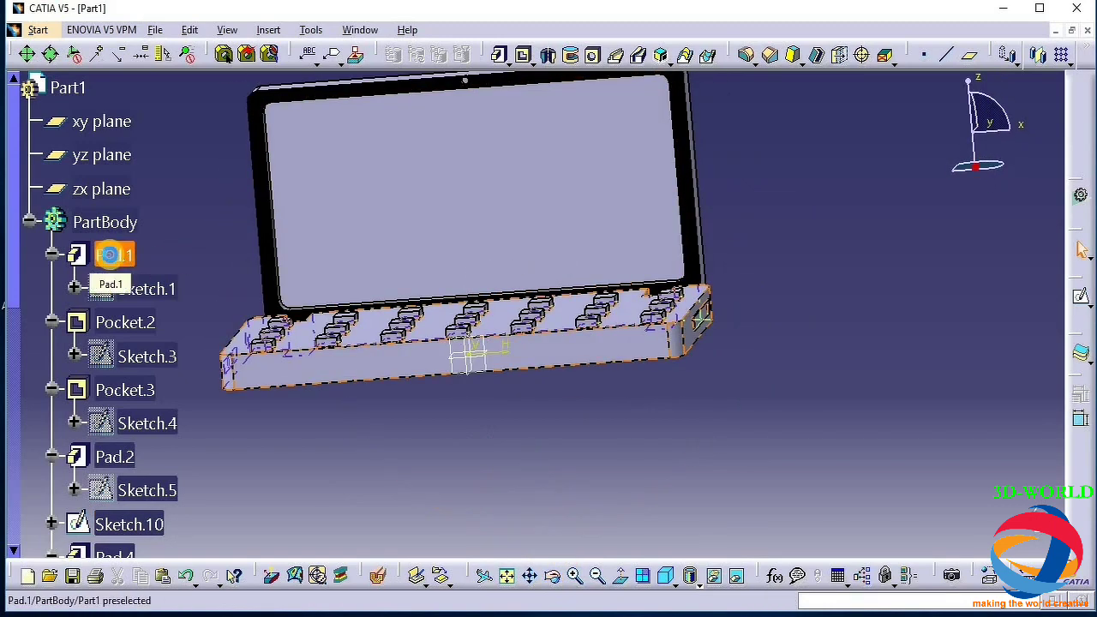
right_click(109, 255)
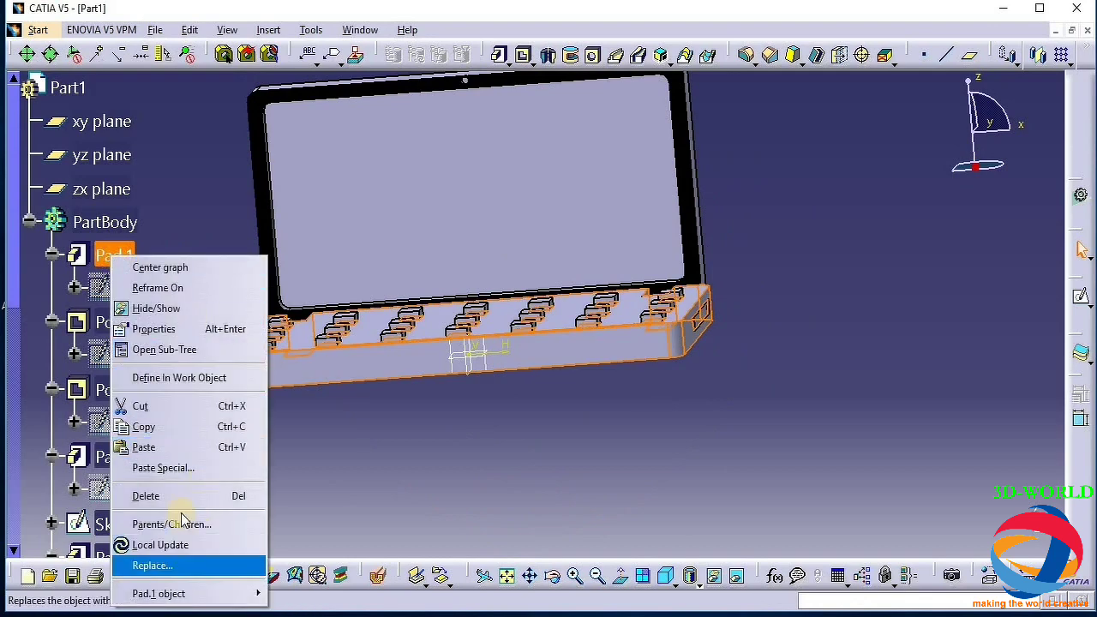
left_click(153, 329)
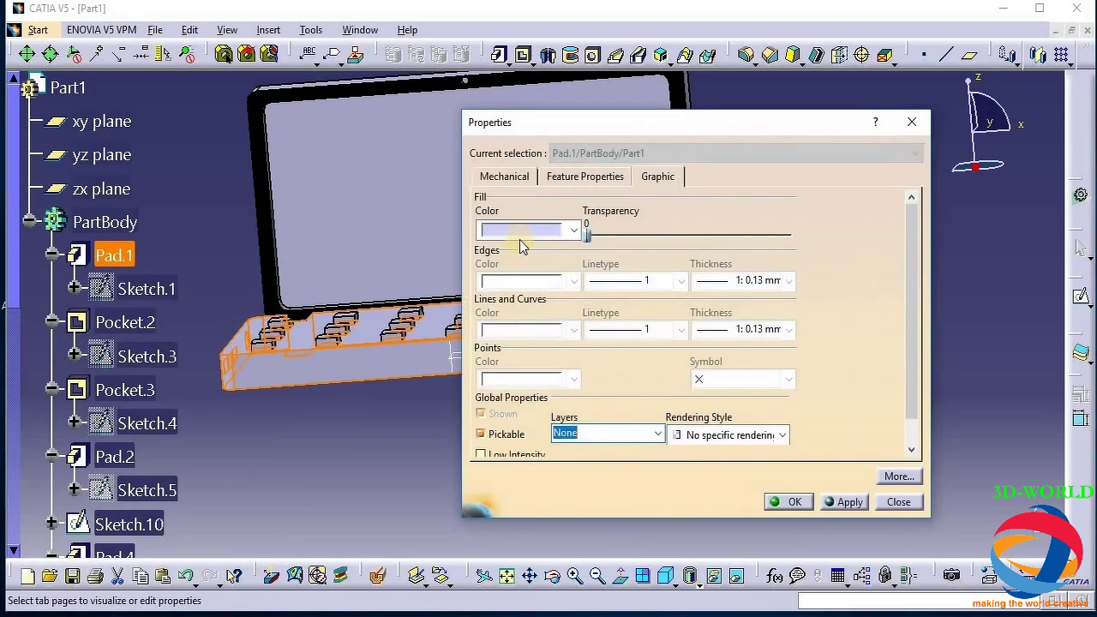
left_click(539, 224)
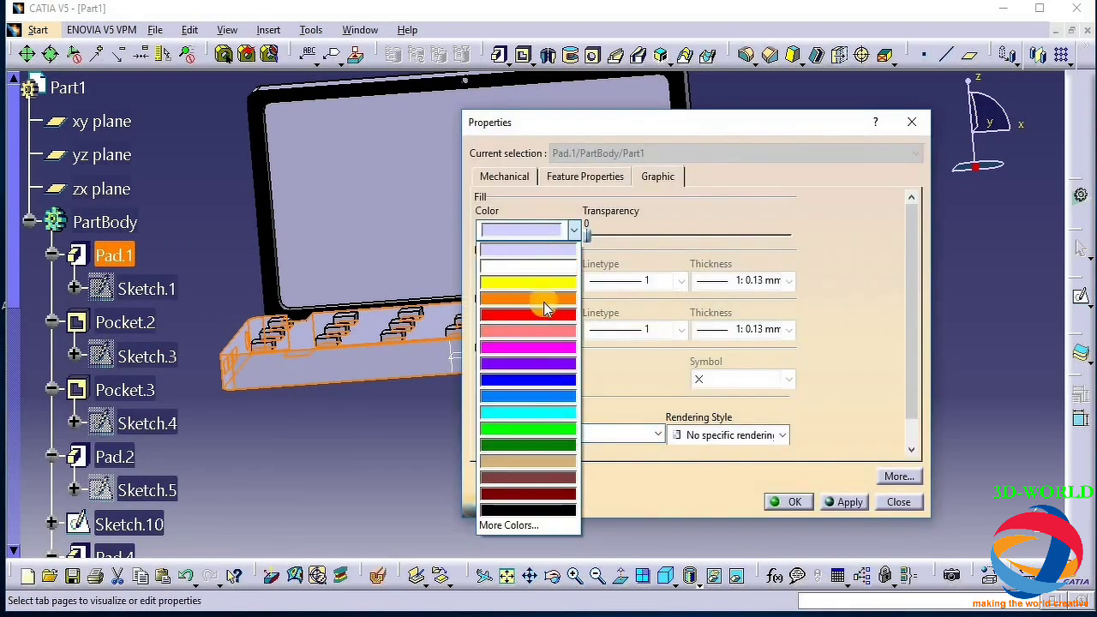
left_click(548, 467)
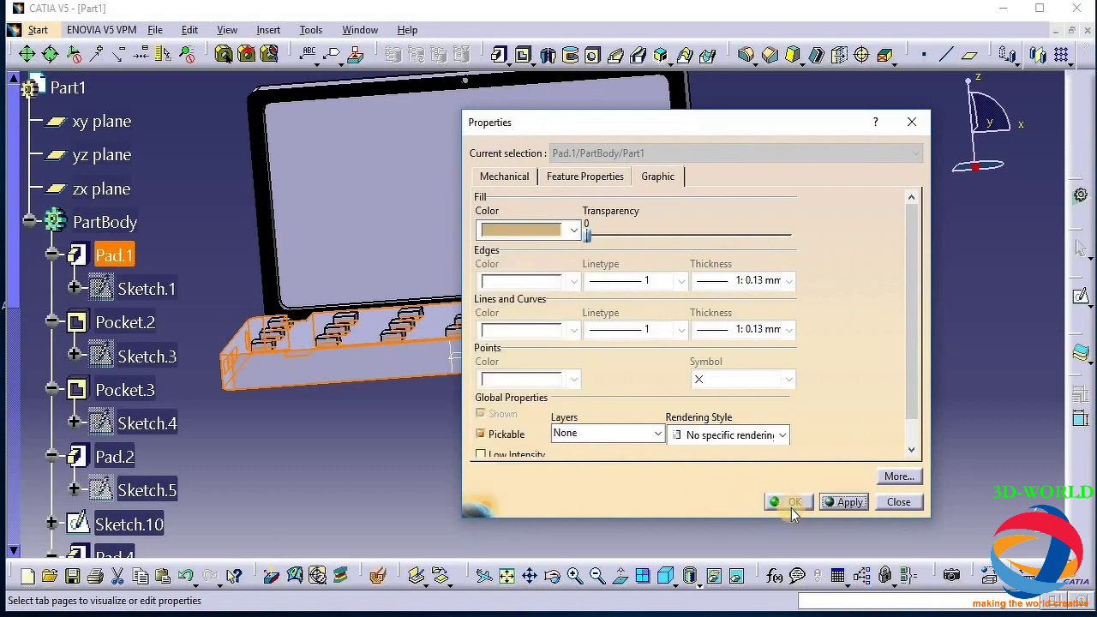
left_click(780, 502)
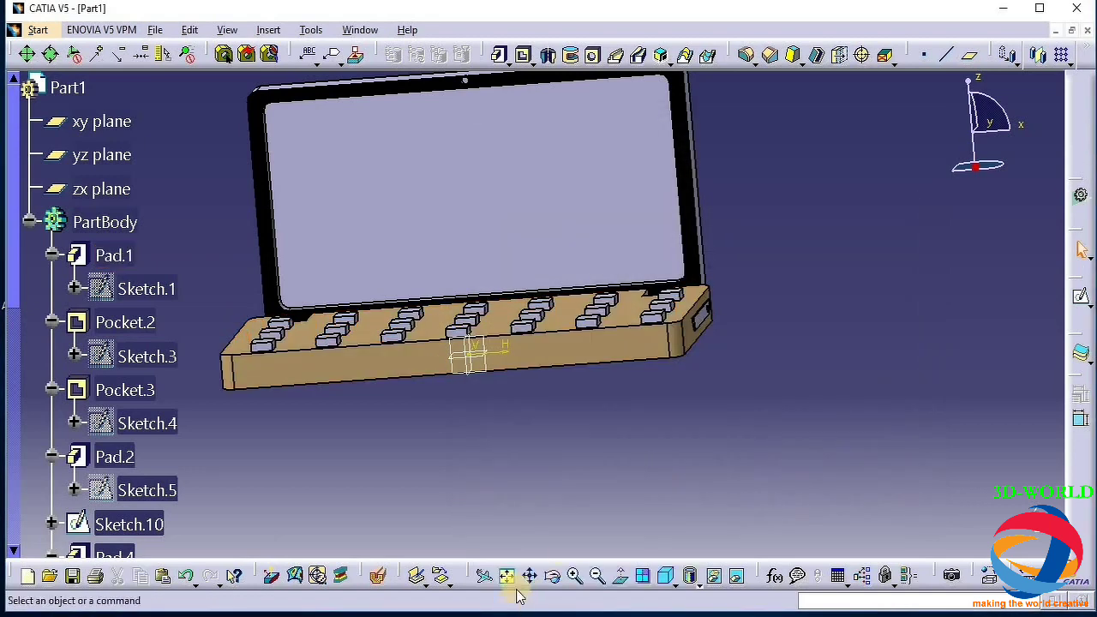
Set the fill color of the rectangular pattern of keys on the base to magenta
left_click(553, 576)
left_click_drag(568, 483, 565, 514)
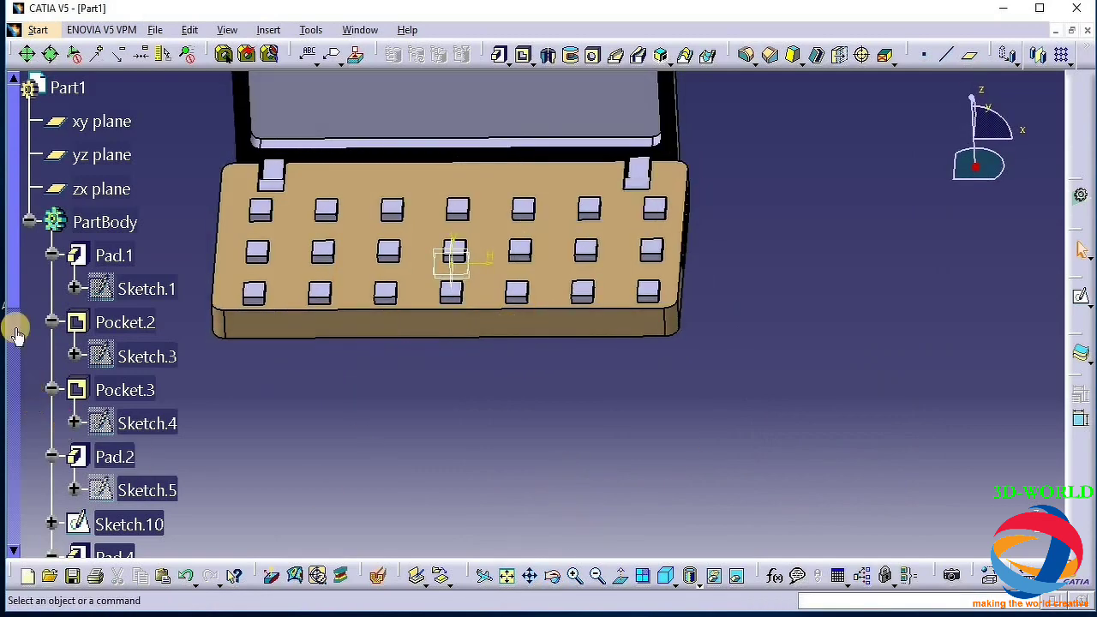
scroll(15, 320, "down", 10)
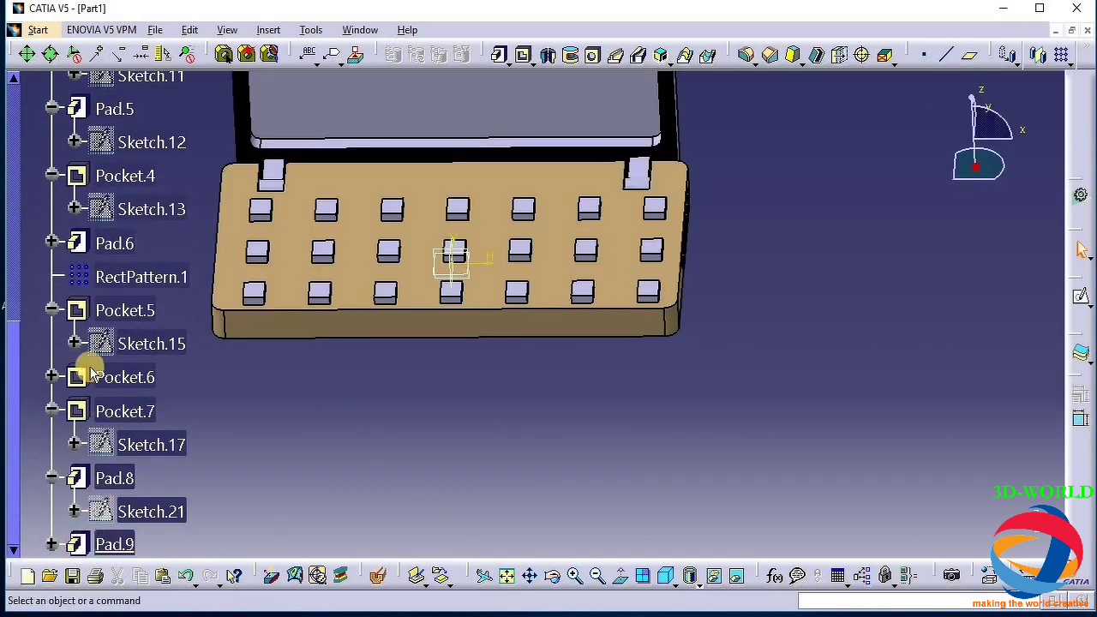
left_click(123, 281)
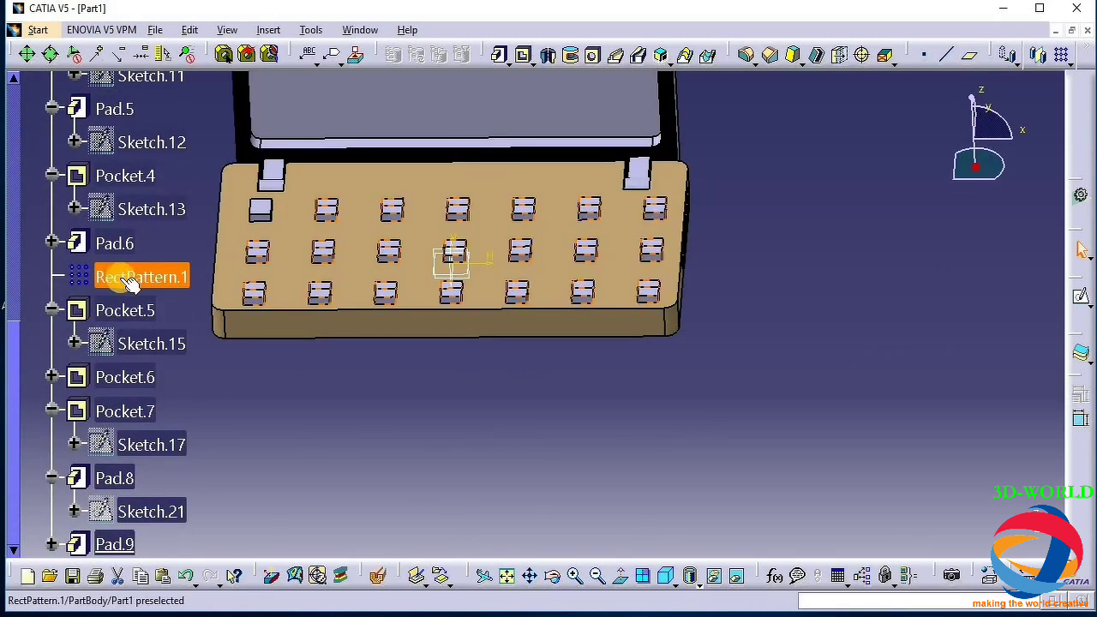
right_click(123, 281)
left_click(172, 341)
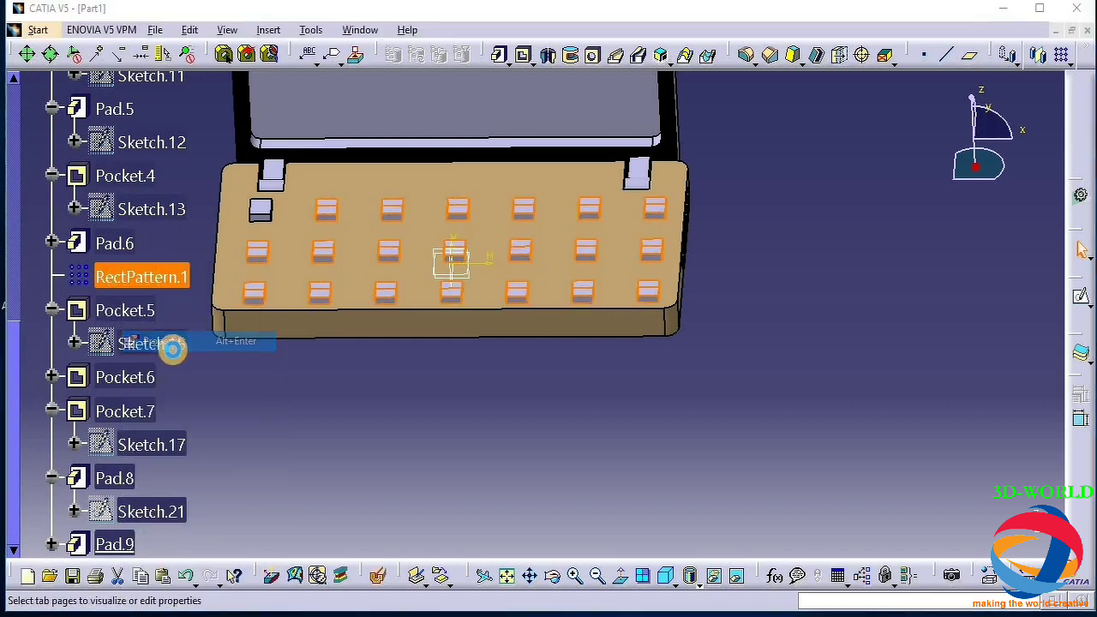
left_click(573, 230)
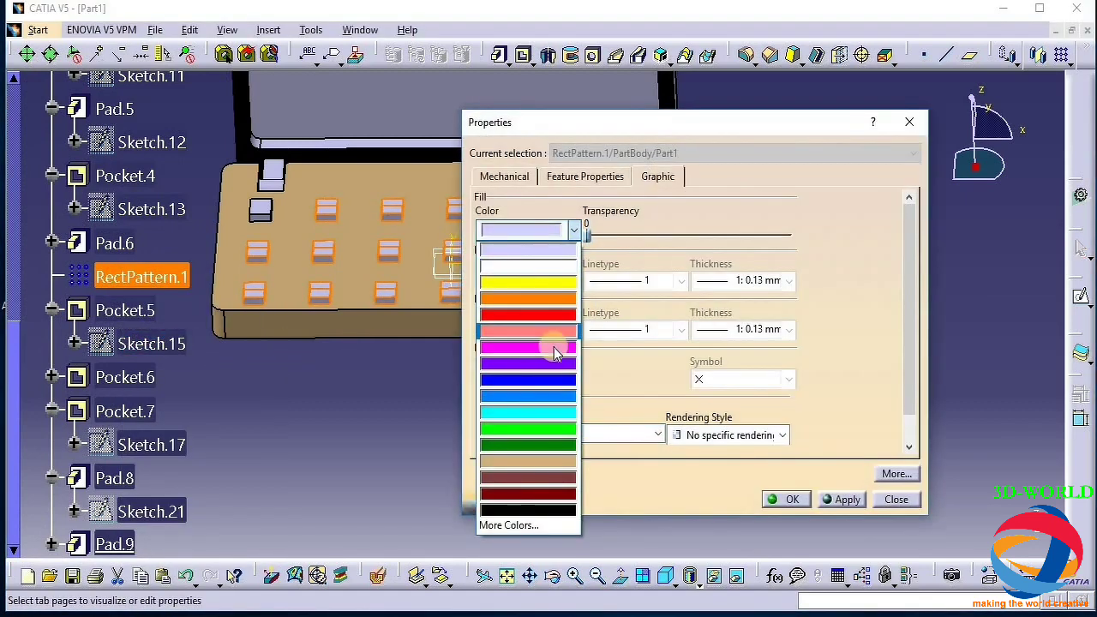
left_click(552, 349)
left_click(827, 500)
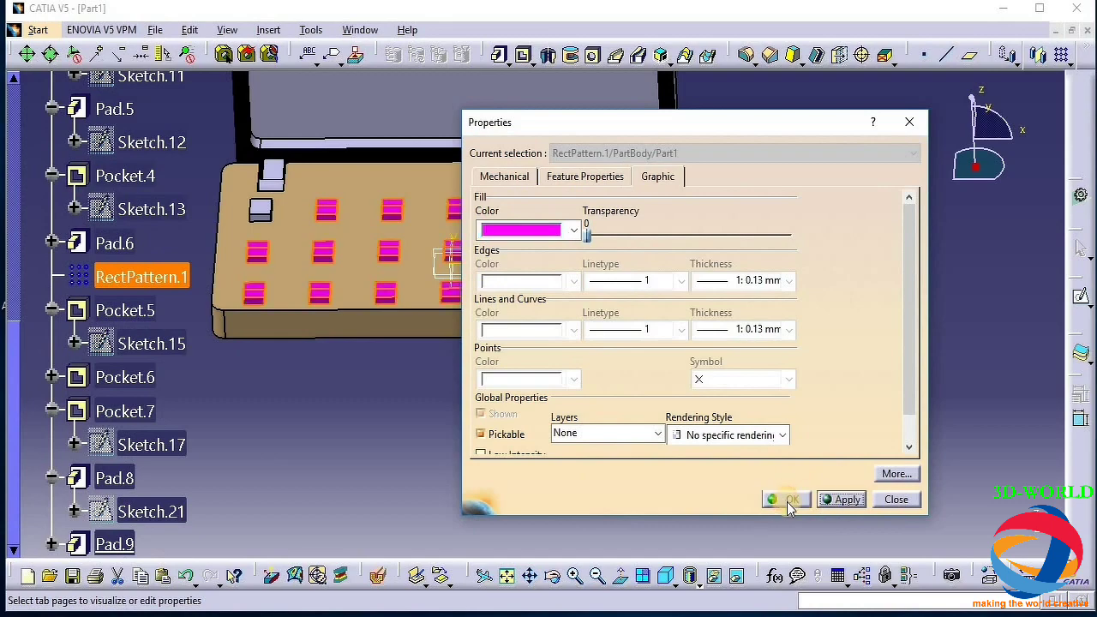
left_click(786, 499)
Set the fill color of the original key pad (Pad.6), in the base's rear corner, to magenta
left_click(196, 257)
left_click(268, 210)
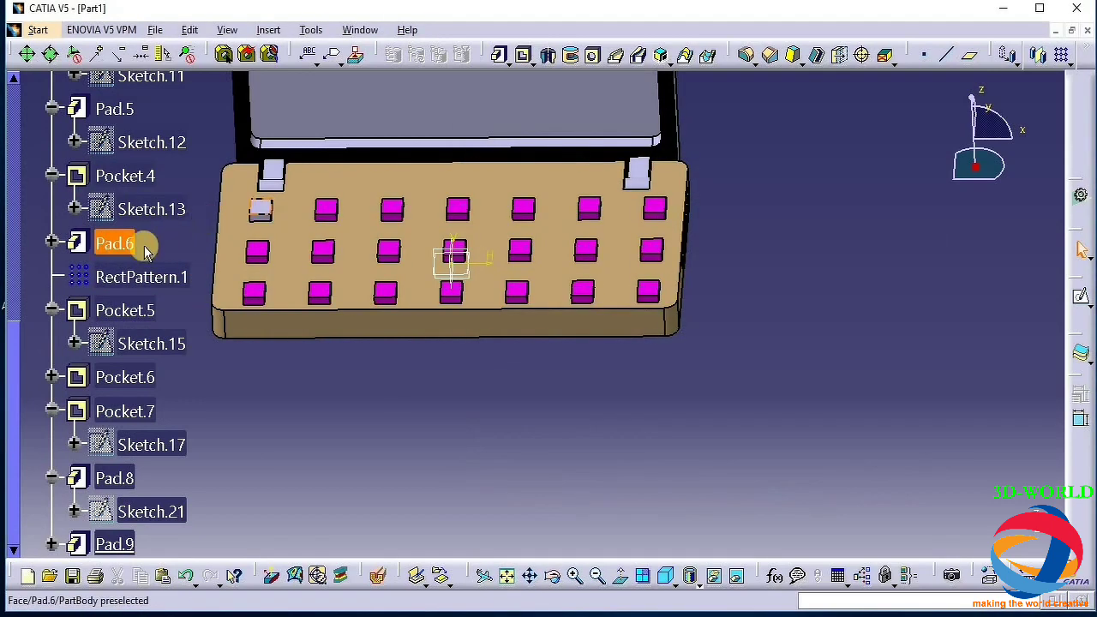
right_click(114, 245)
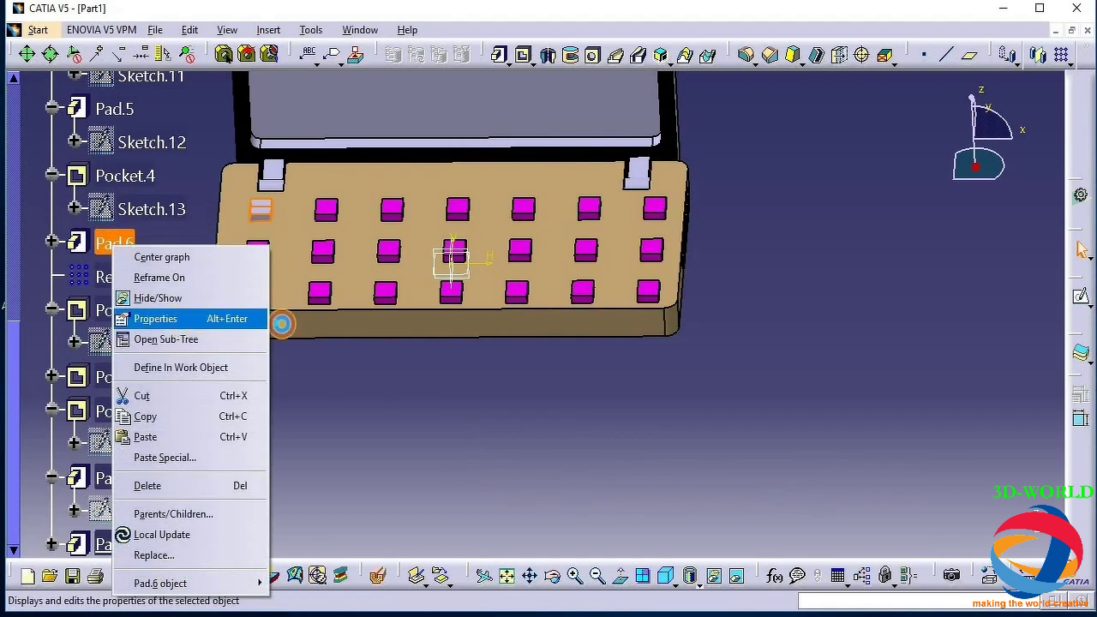
left_click(257, 319)
left_click(573, 229)
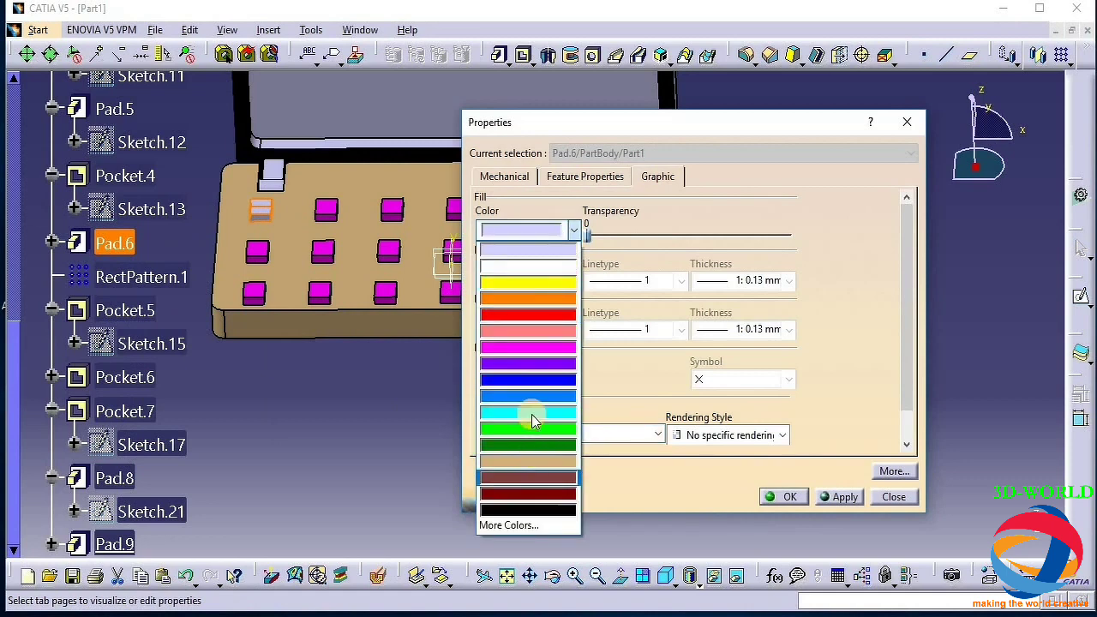
left_click(529, 346)
left_click(787, 496)
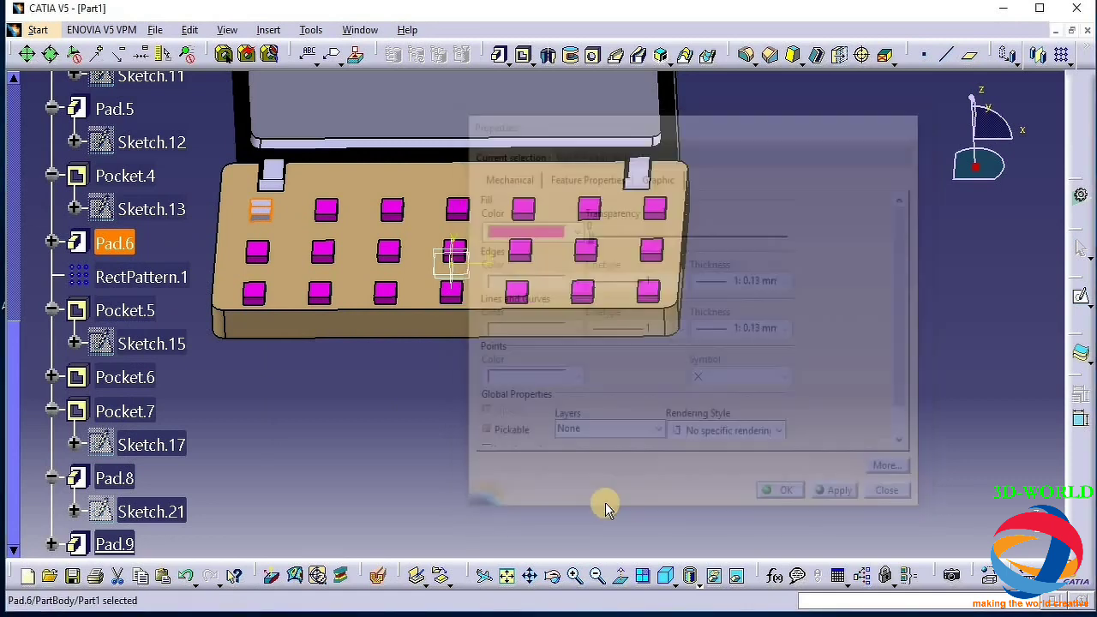
Set the fill color of the lid's large outer back face to blue
left_click(557, 575)
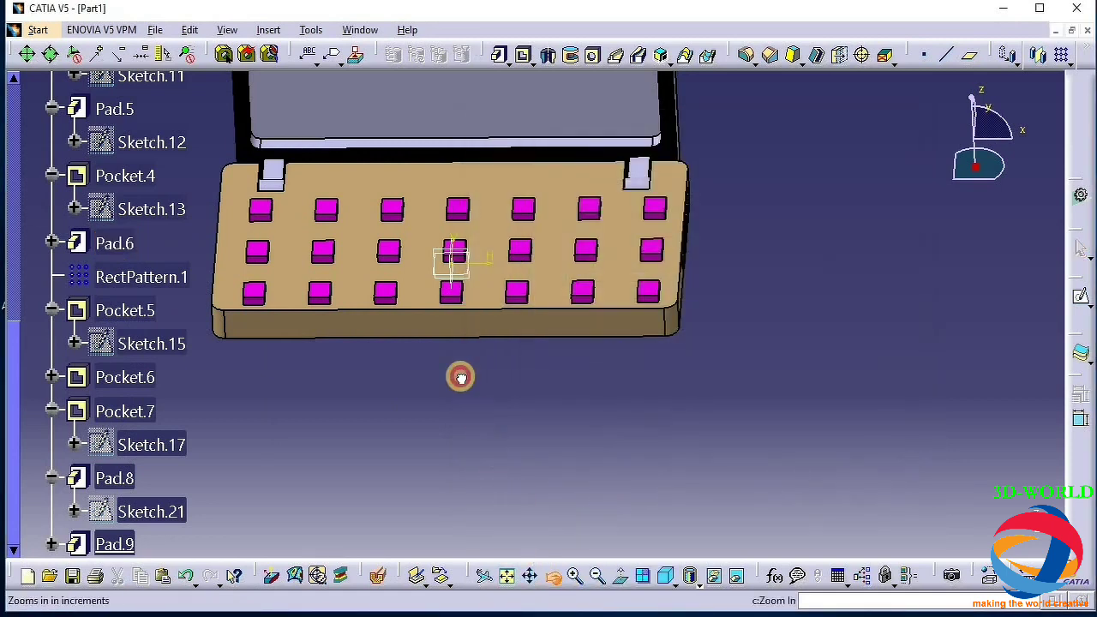
left_click_drag(458, 375, 526, 228)
right_click(508, 187)
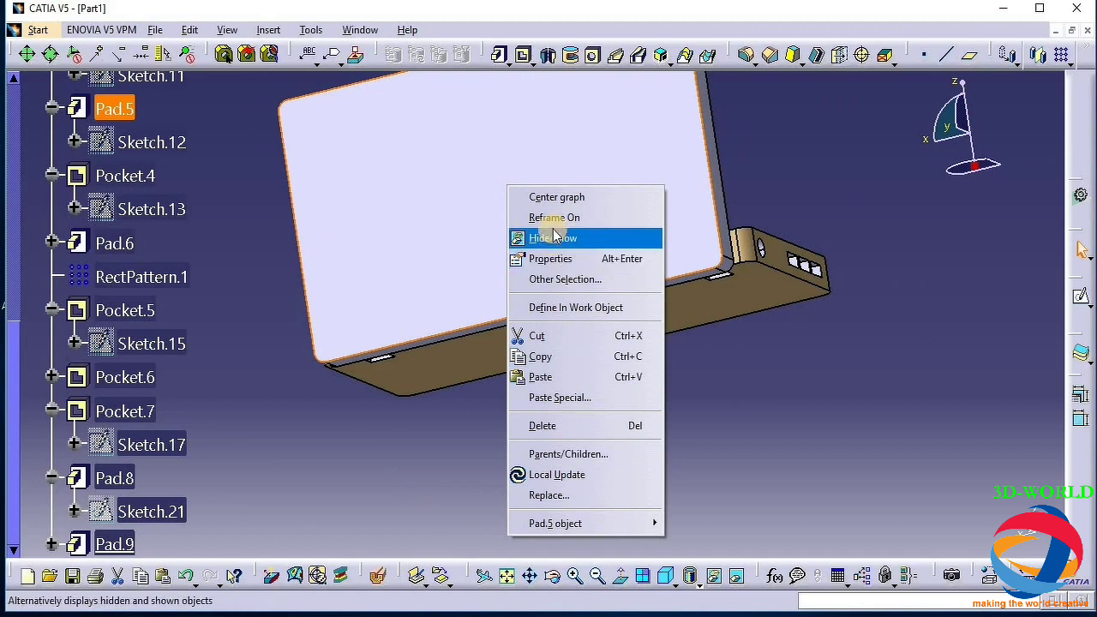
left_click(567, 256)
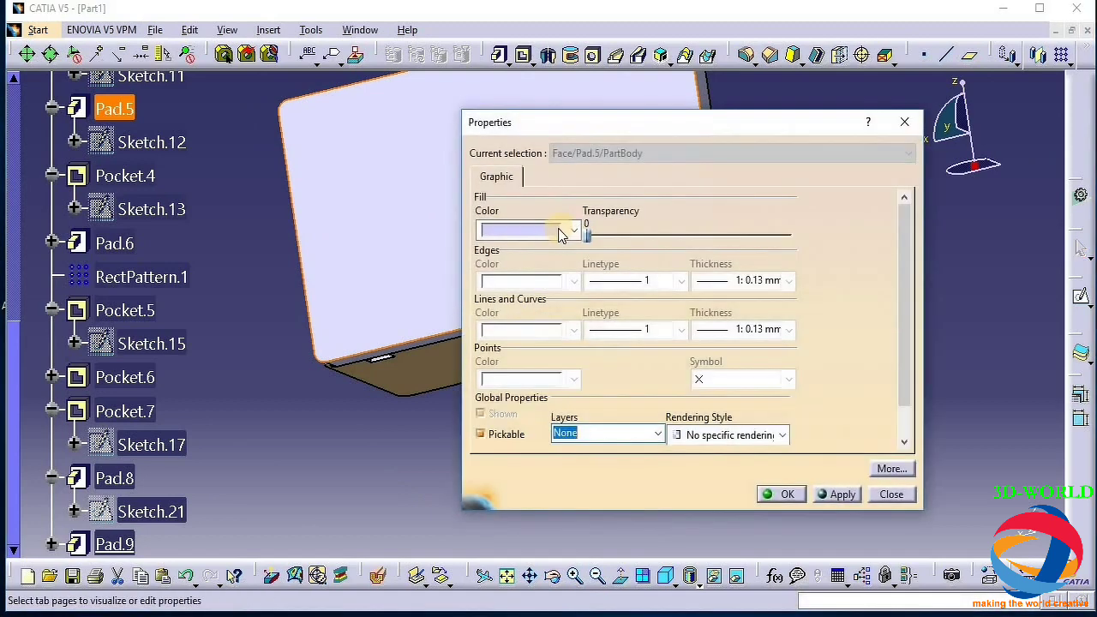
left_click(561, 230)
left_click(554, 381)
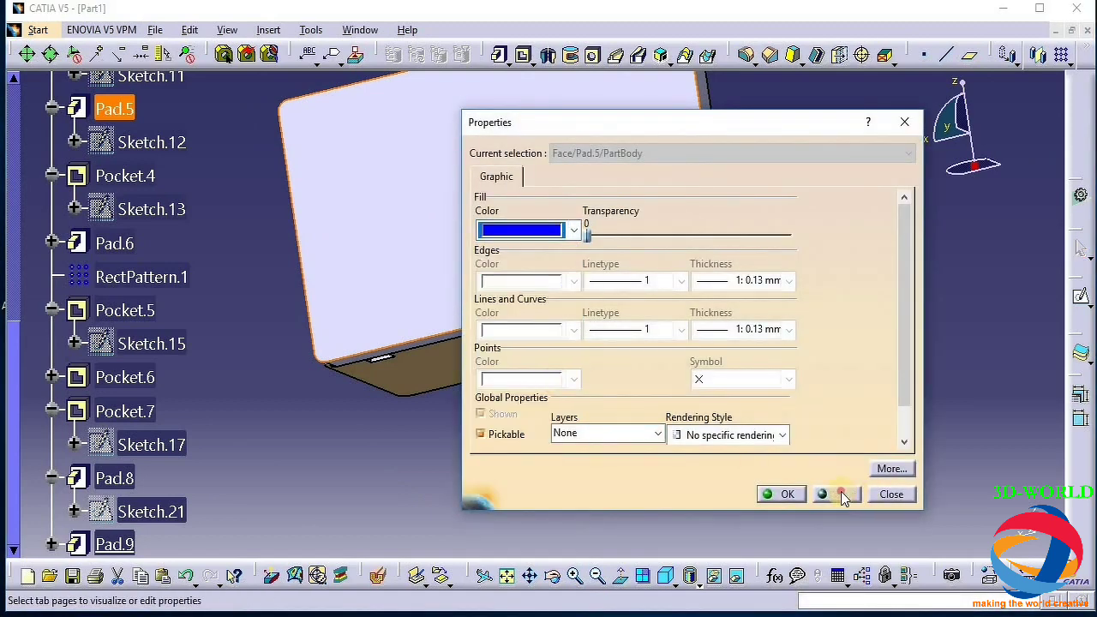
left_click(778, 495)
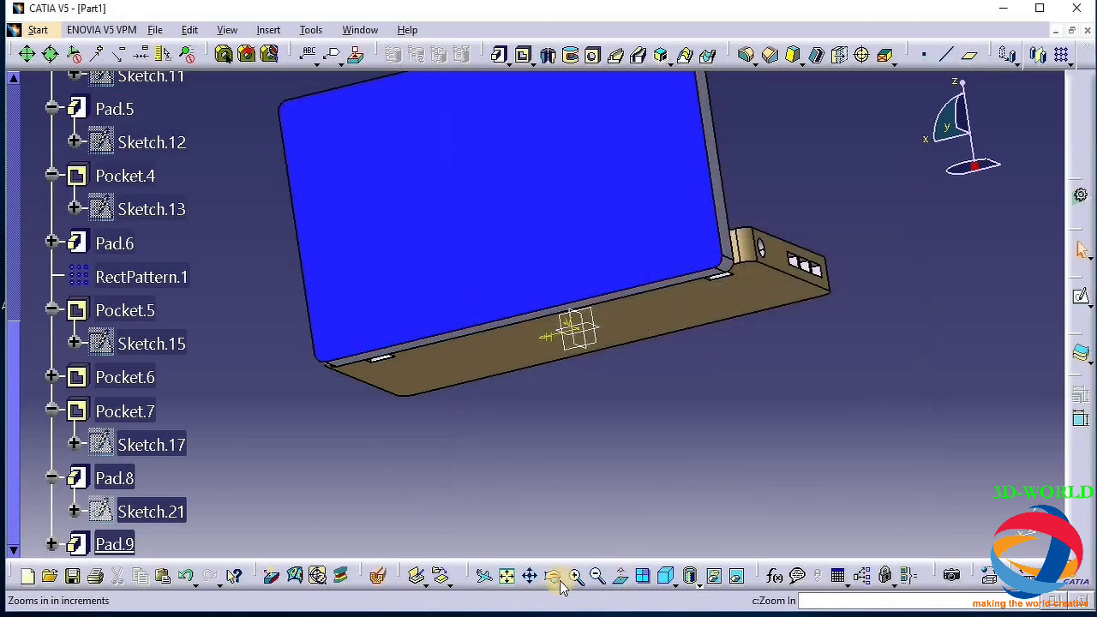
Select the narrow edge faces around the lid, including its rounded corners, and set their fill color to yellow
middle_click_drag(466, 186, 489, 385)
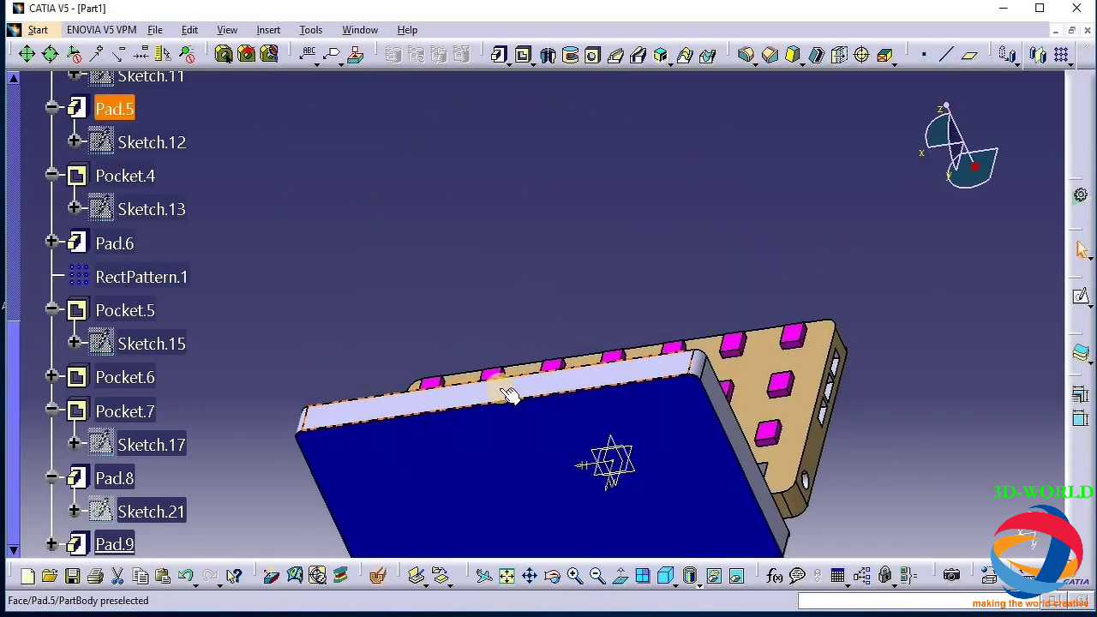
left_click(554, 581)
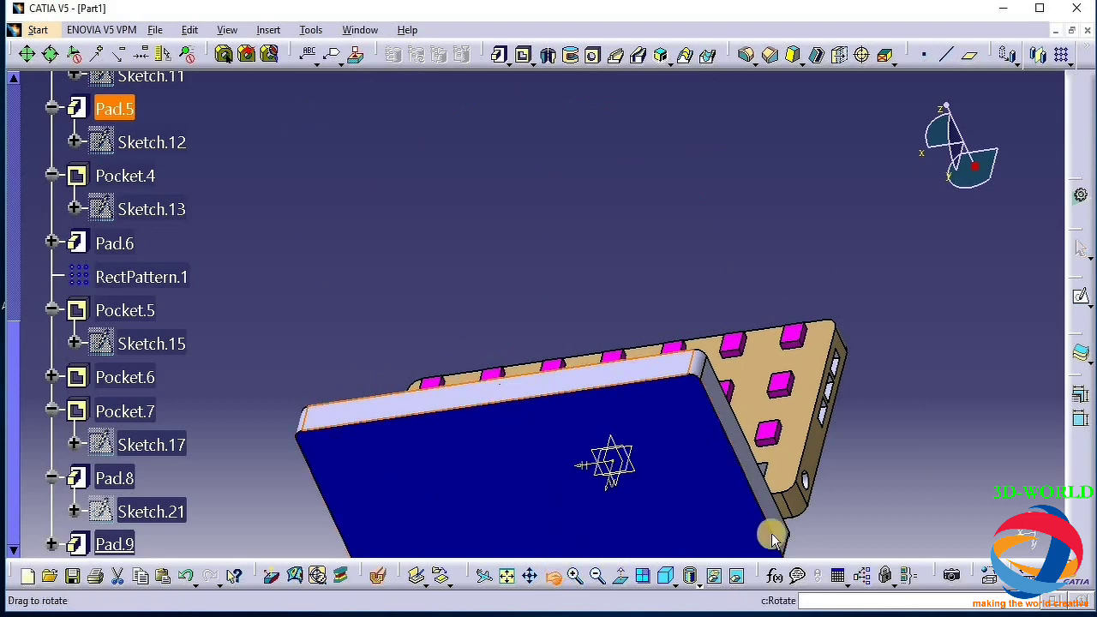
left_click_drag(821, 497, 503, 363)
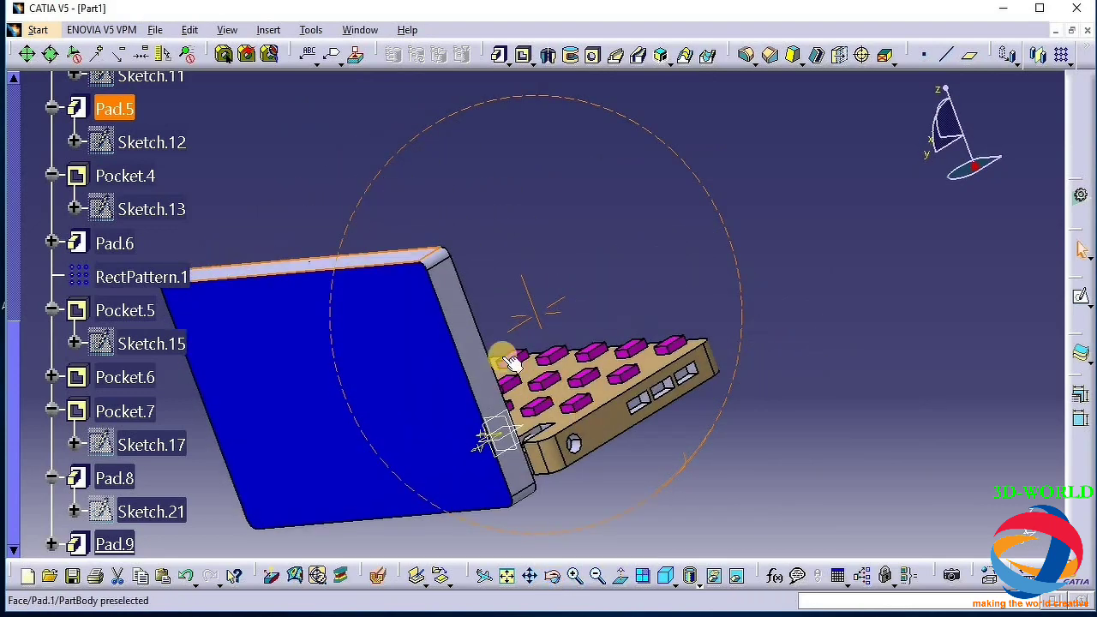
left_click(488, 466)
left_click(553, 581)
left_click_drag(368, 296, 667, 250)
left_click(698, 215)
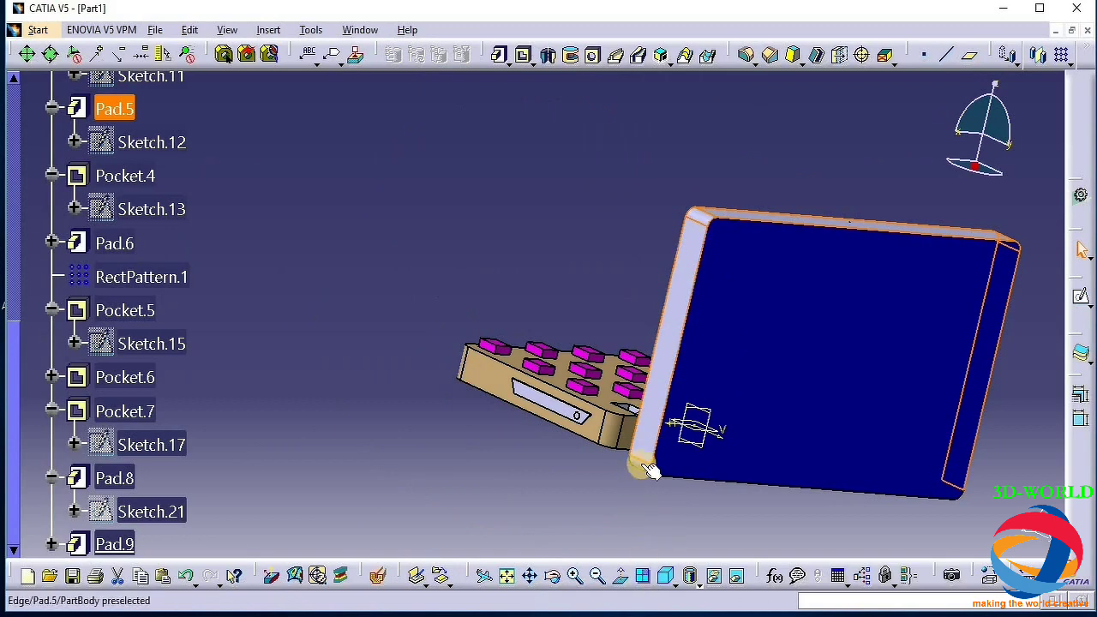
left_click(553, 581)
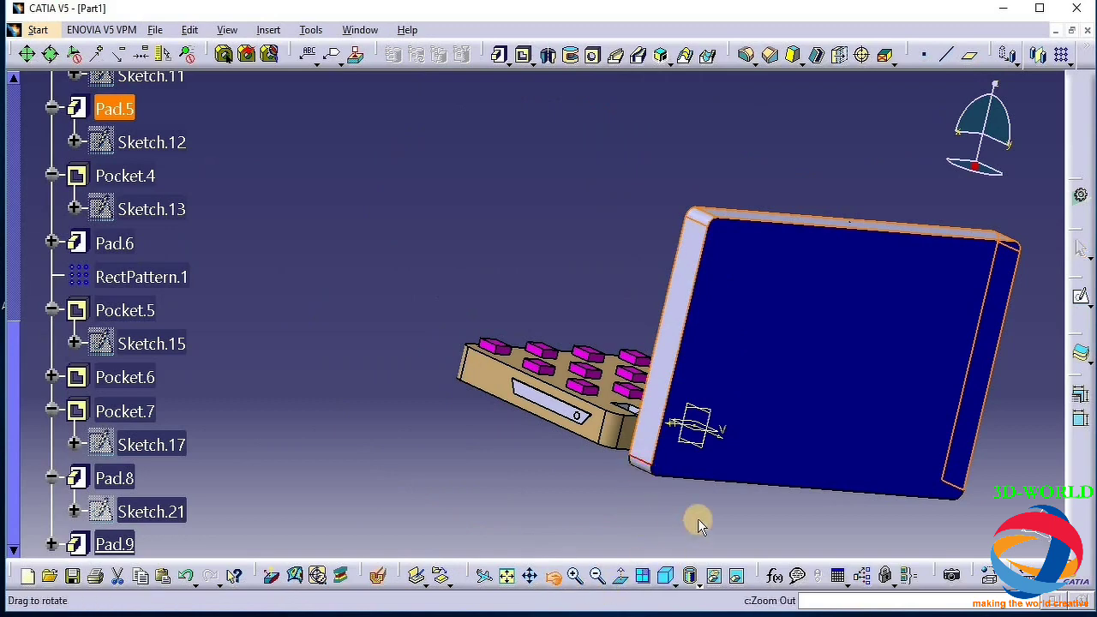
left_click_drag(697, 519, 545, 180)
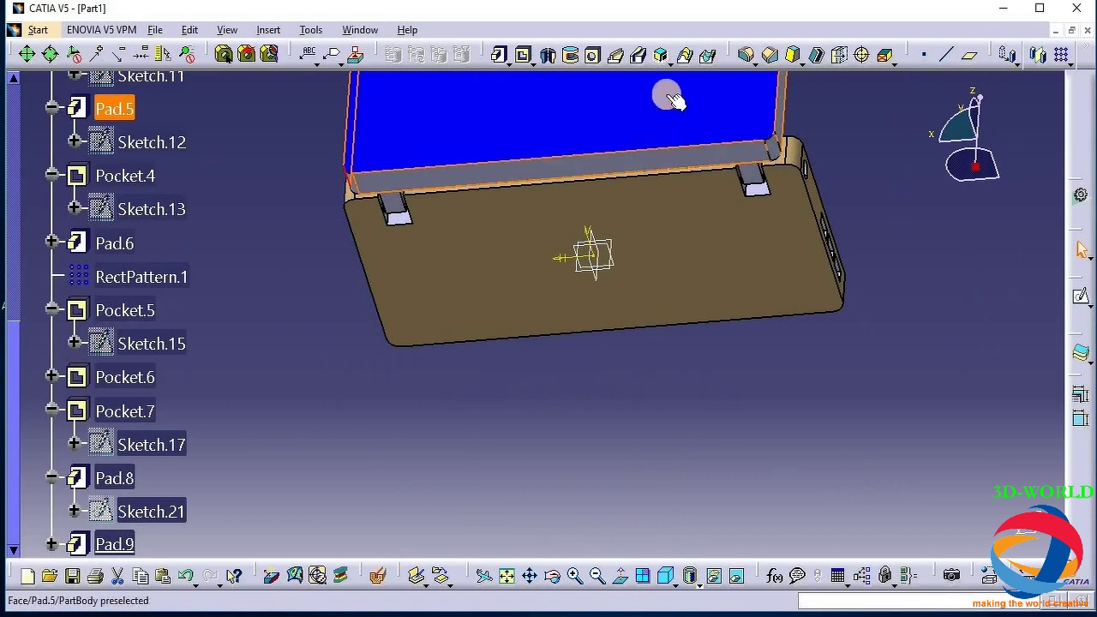
right_click(657, 156)
left_click(701, 232)
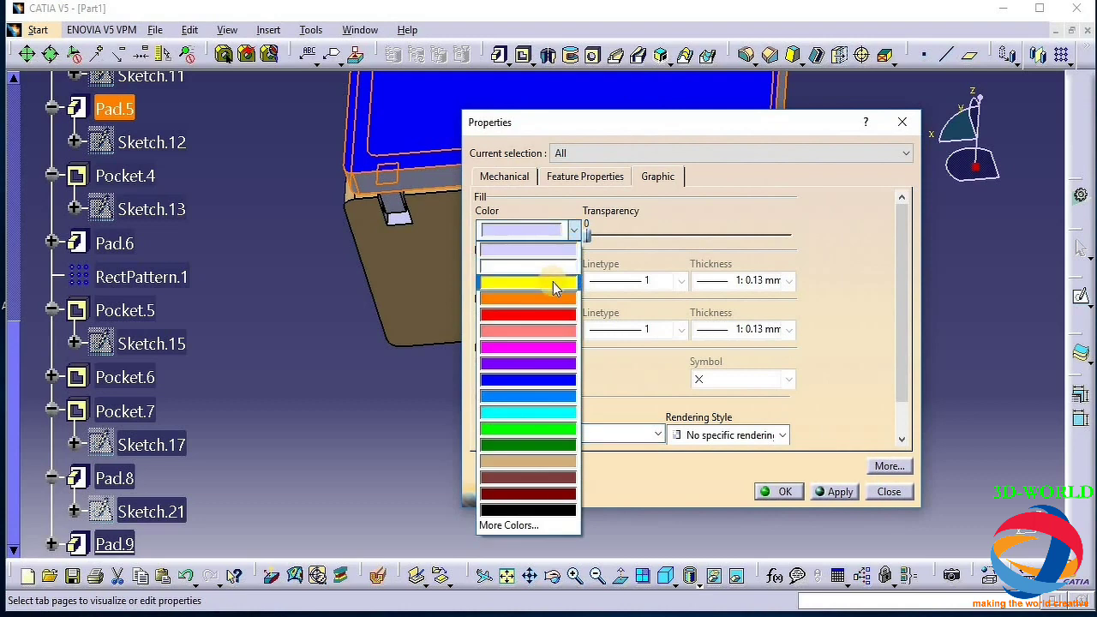
left_click(548, 268)
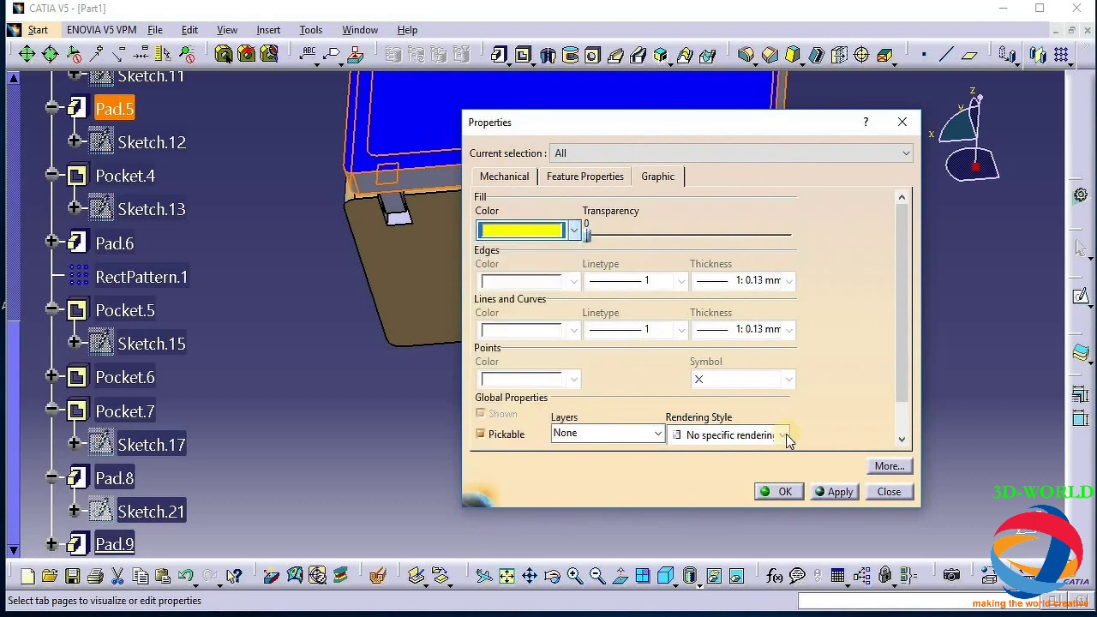
left_click(785, 493)
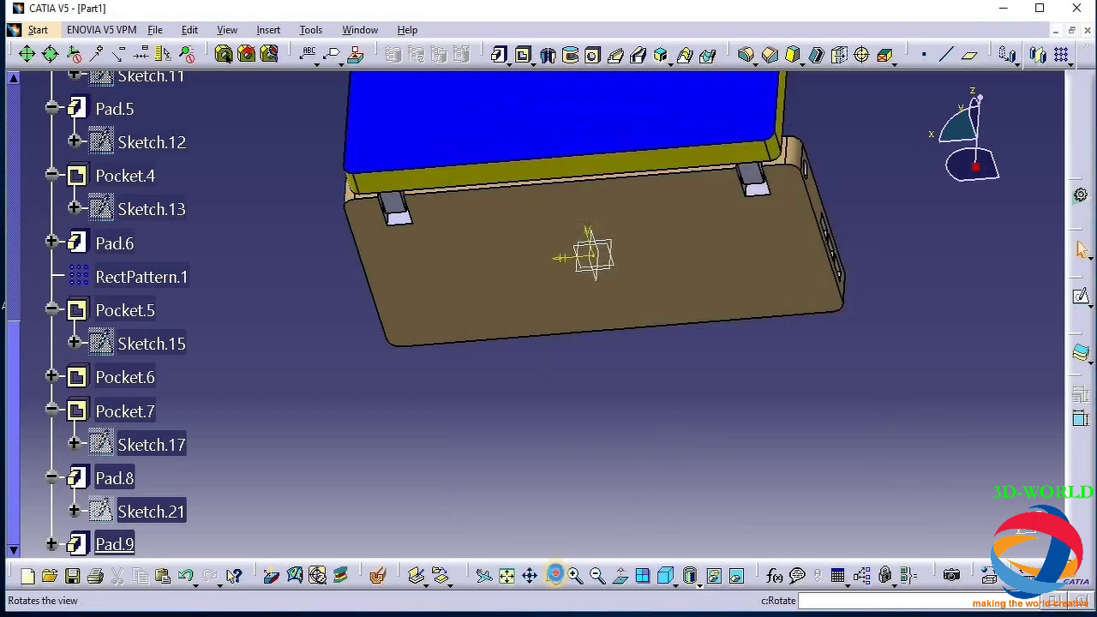
Select the inner floor faces of the three rectangular ports (Pocket.7) in the base's side wall
left_click(554, 575)
left_click_drag(700, 318, 594, 274)
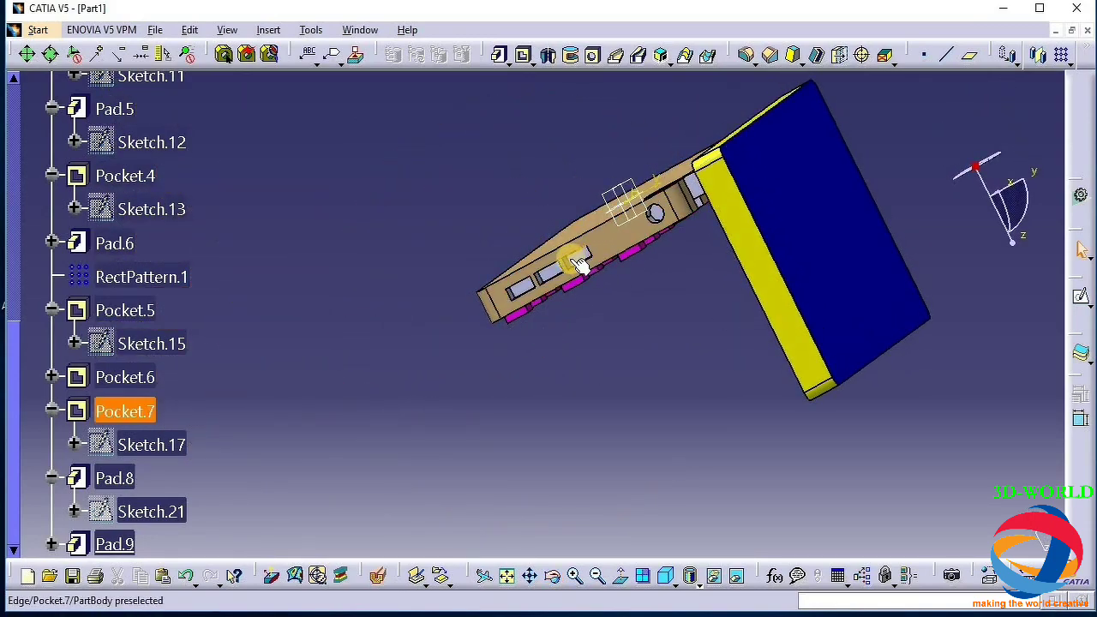
left_click(573, 575)
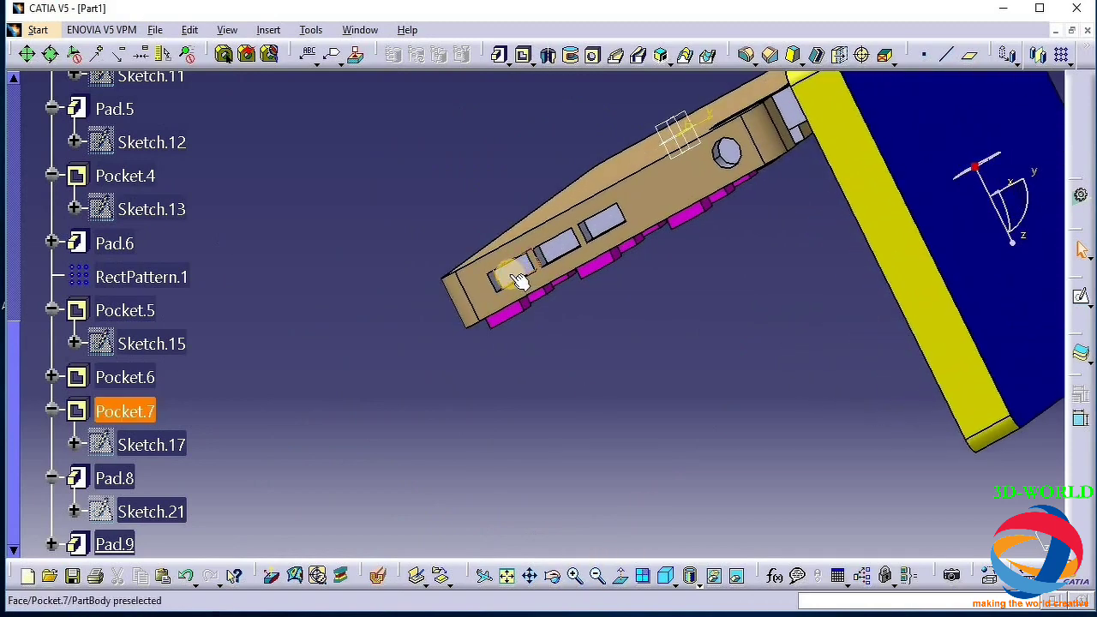
double_click(598, 238)
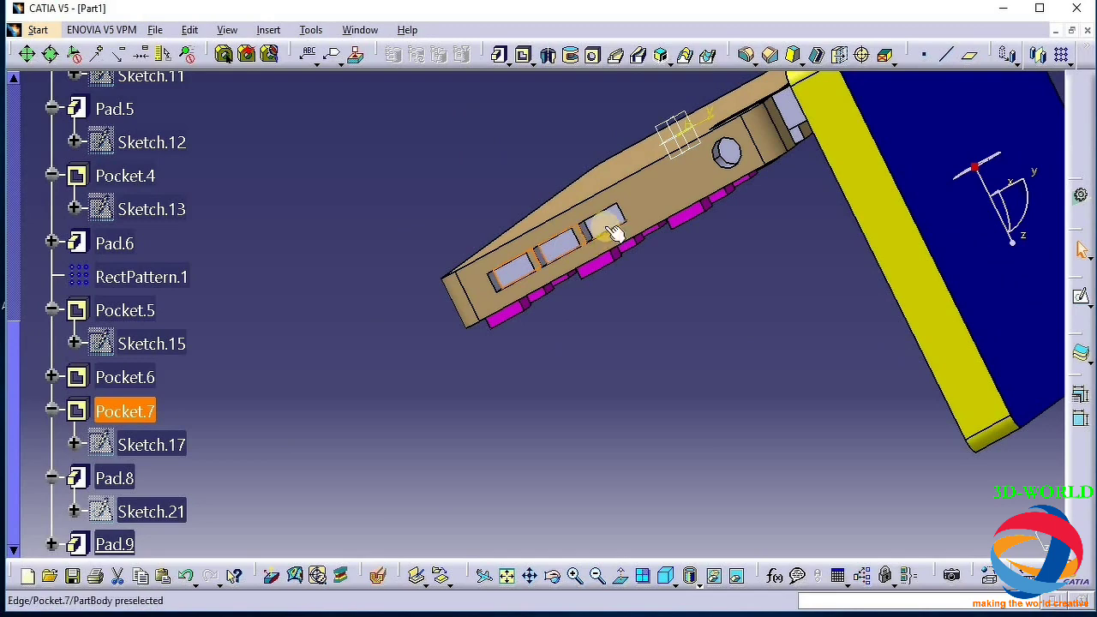
right_click(610, 227)
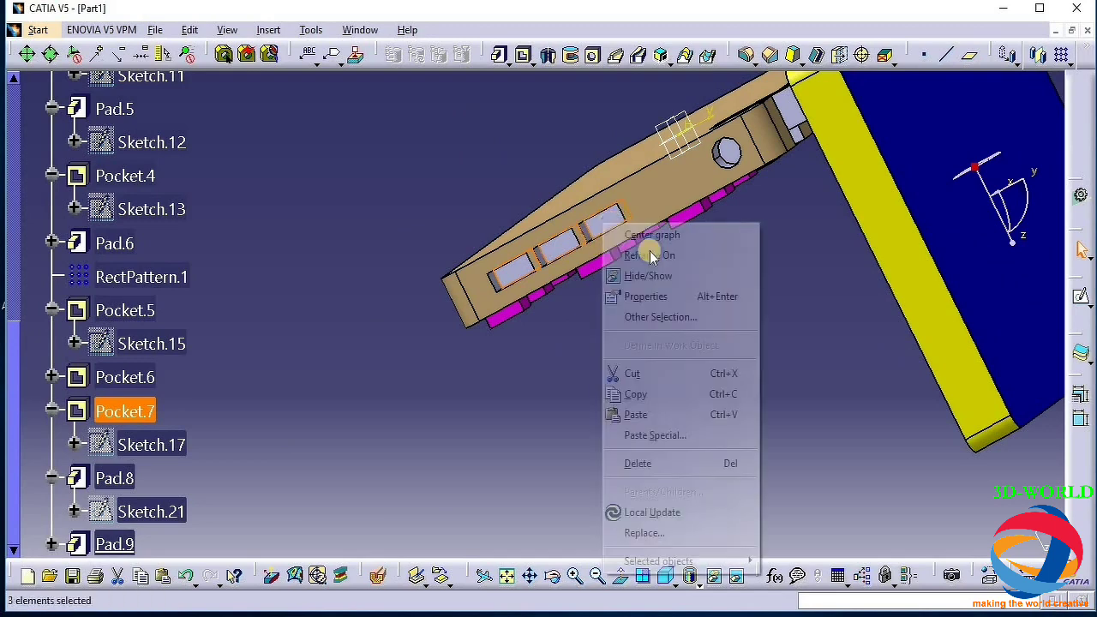
left_click(666, 296)
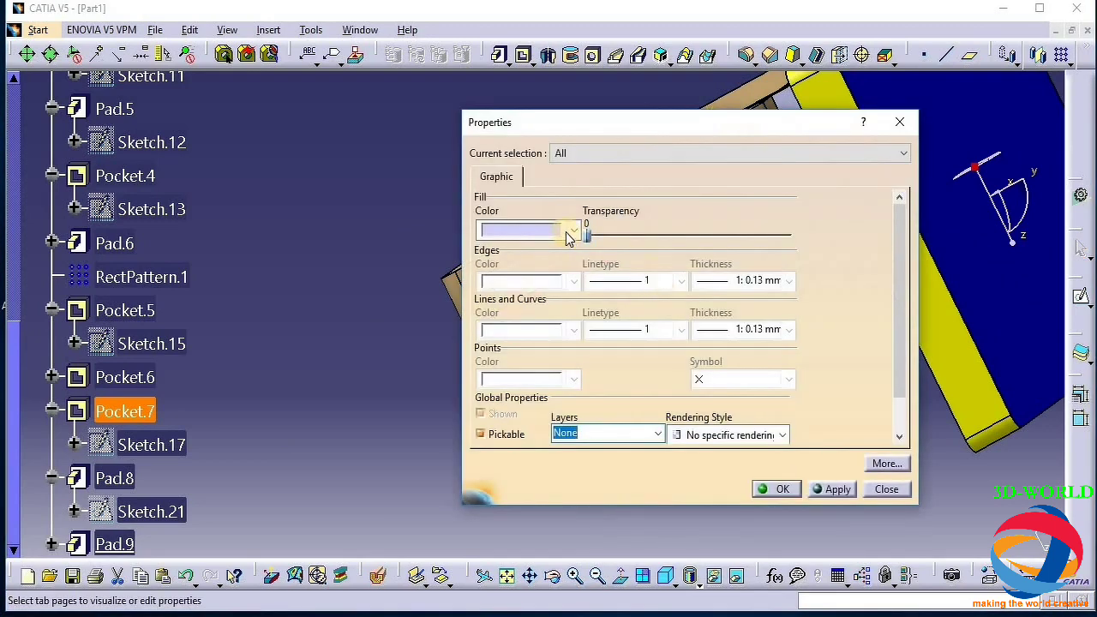
left_click(571, 232)
left_click(896, 119)
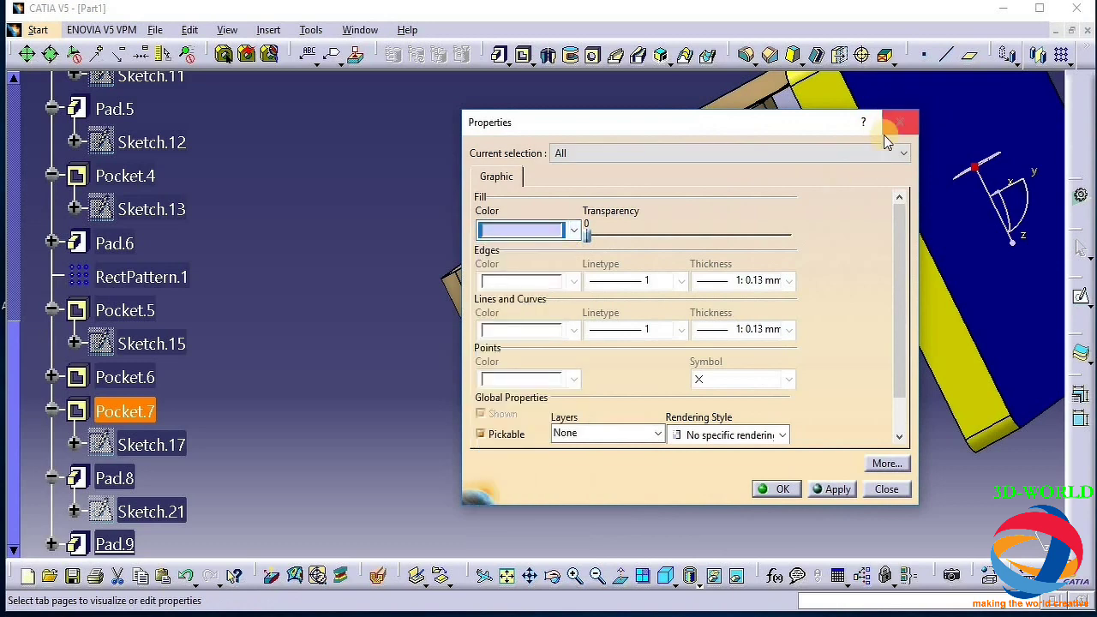
Set the fill color of the three selected rectangular port floor faces to light red
right_click(142, 413)
left_click(178, 130)
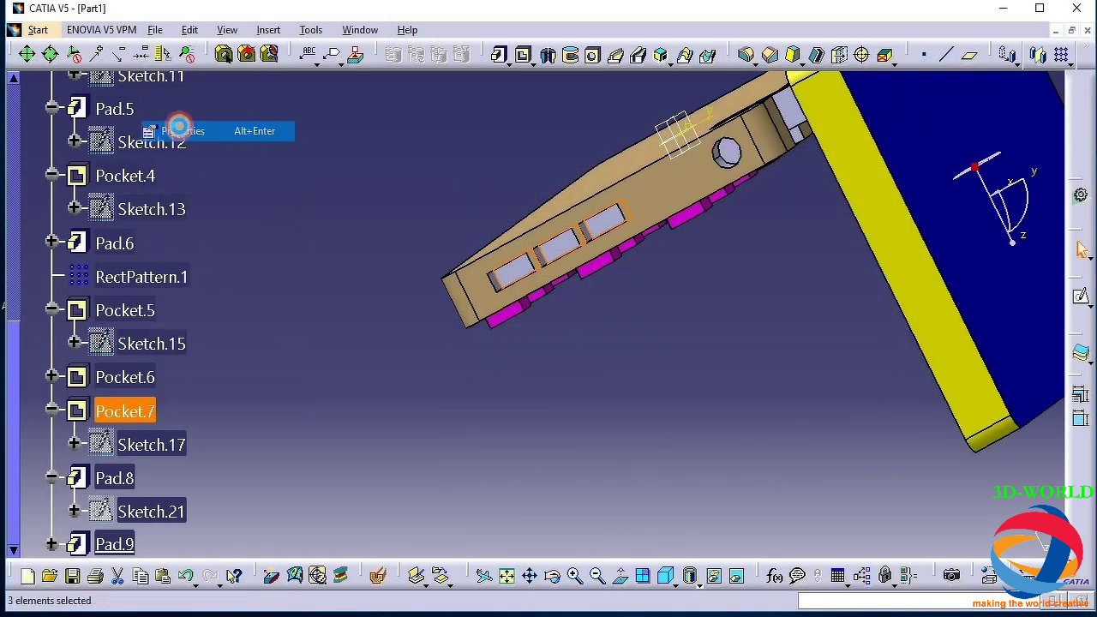
left_click(572, 230)
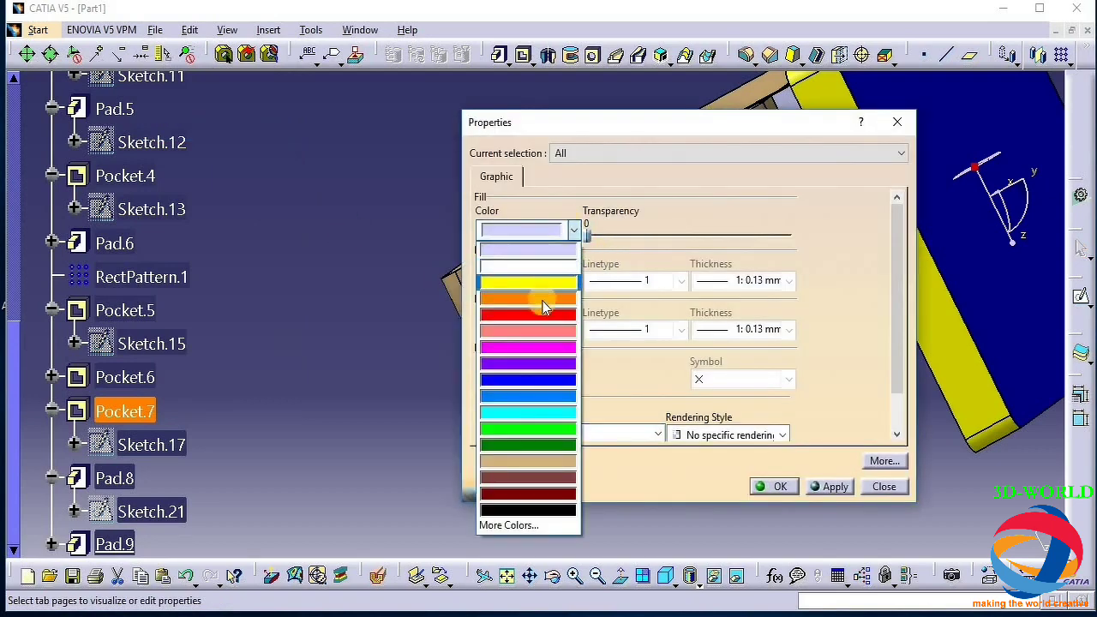
left_click(543, 314)
left_click(570, 229)
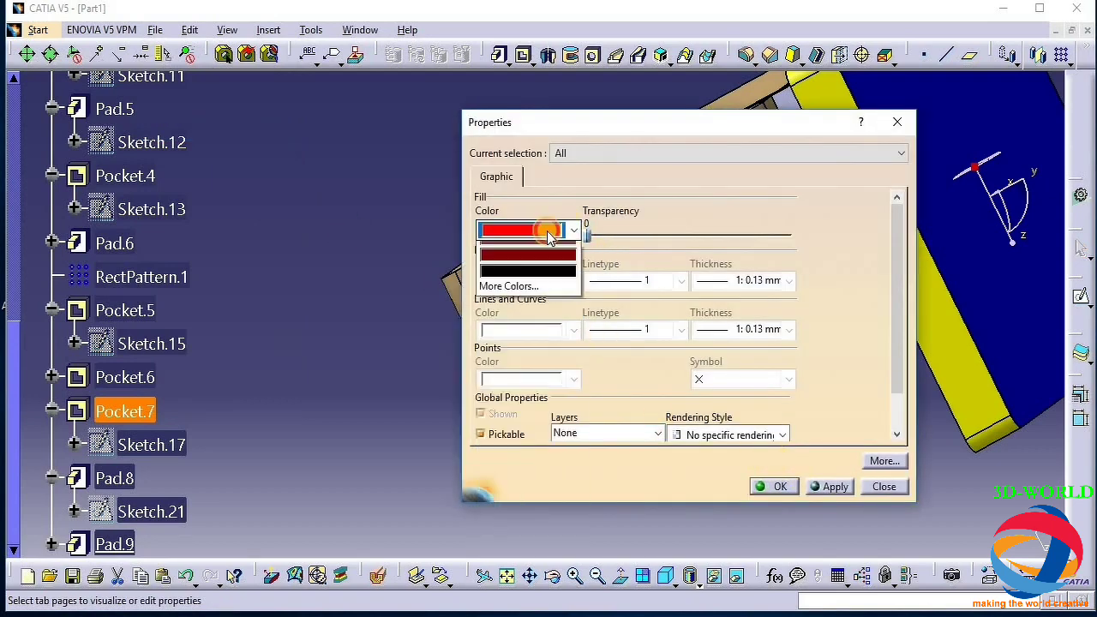
left_click(550, 332)
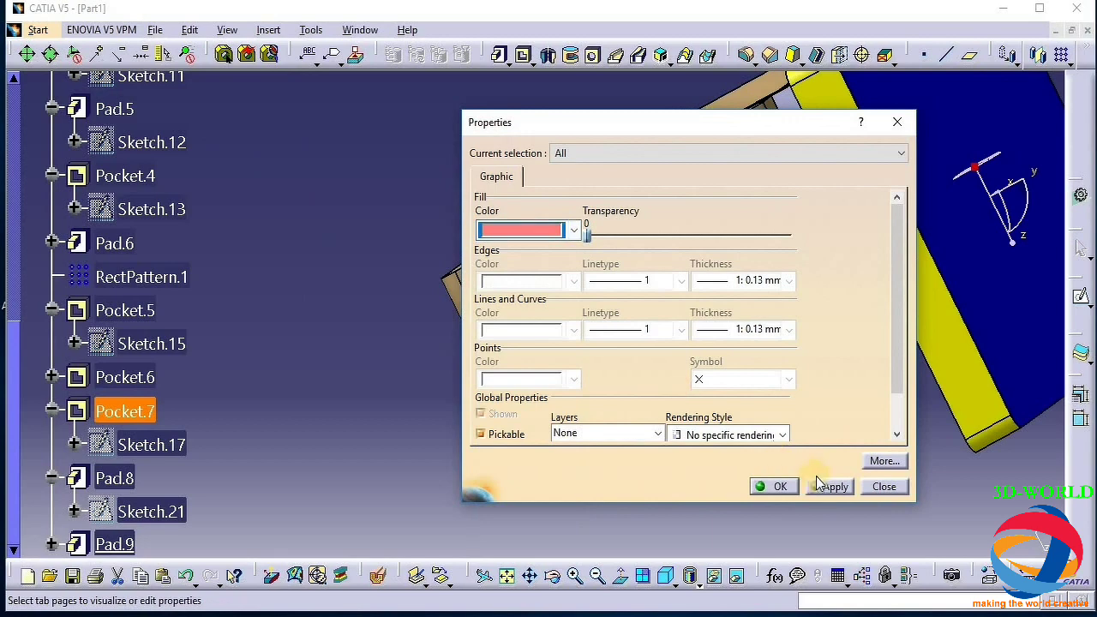
left_click(771, 487)
left_click(746, 462)
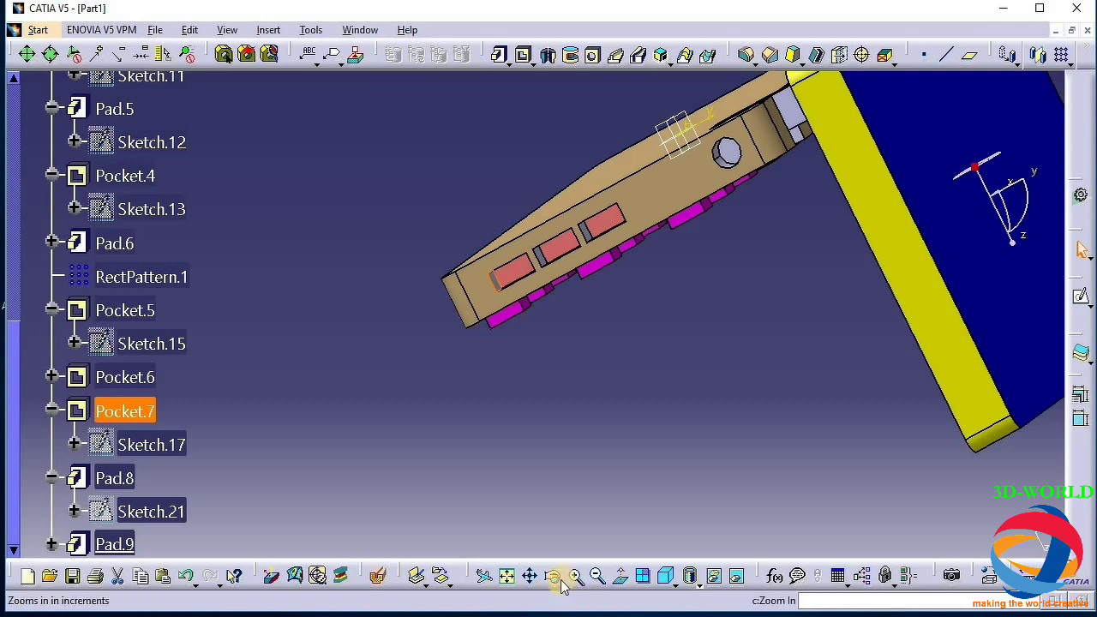
left_click_drag(591, 355, 791, 200)
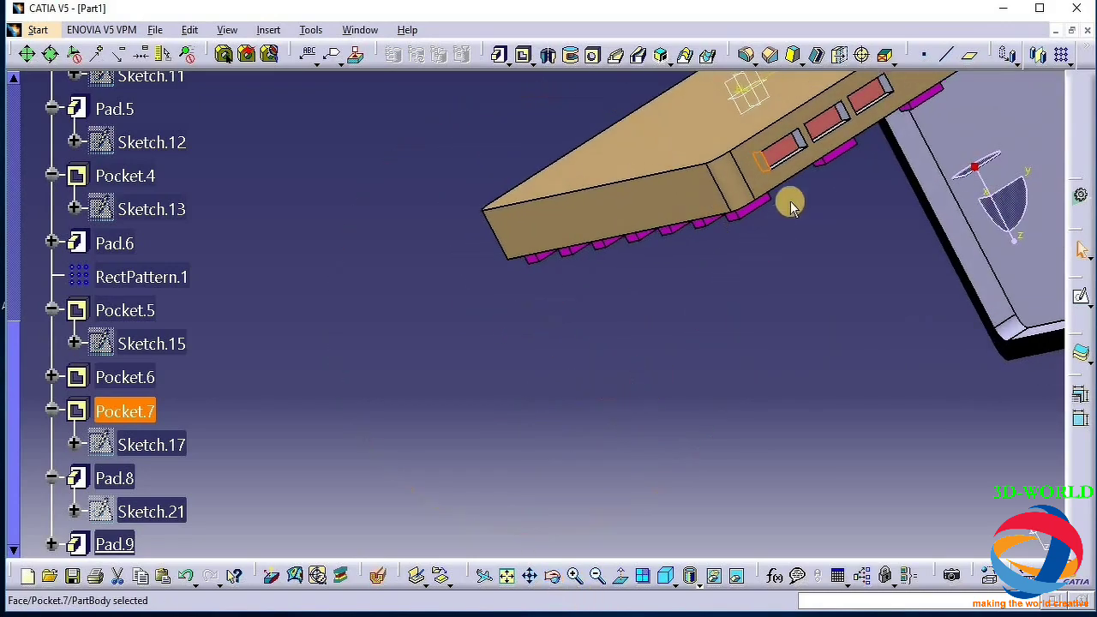
left_click(795, 140)
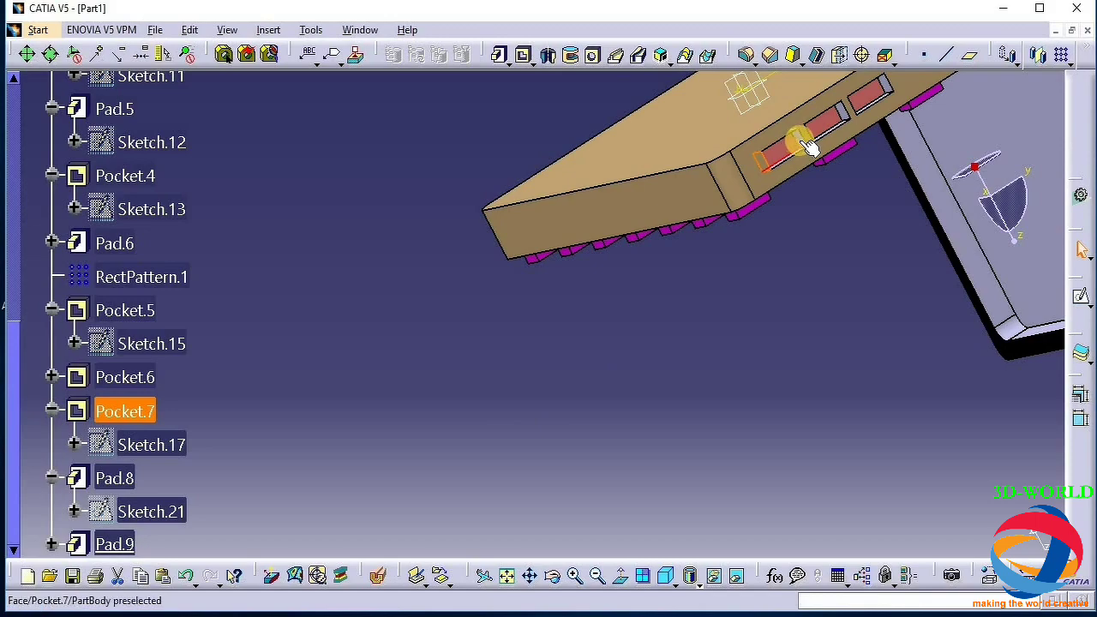
left_click(807, 146, "ctrl")
left_click(796, 147, "ctrl")
Set the fill color of the Pad.8 face in the port on the base's other side wall to dark red
left_click(553, 579)
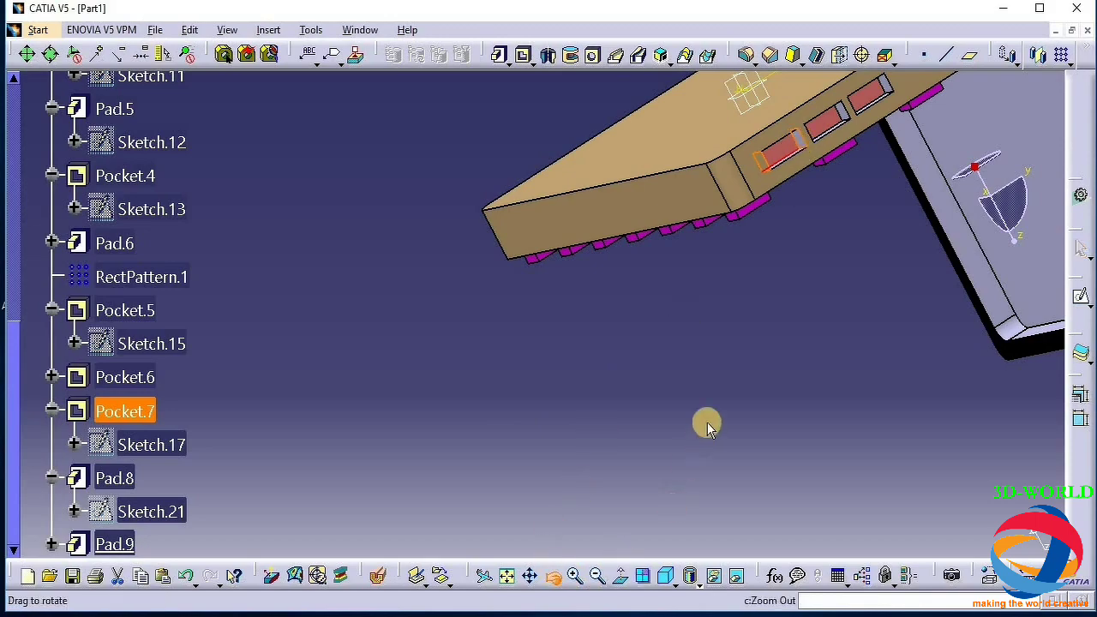
left_click_drag(705, 423, 501, 419)
left_click(591, 574)
left_click(591, 574)
left_click(553, 576)
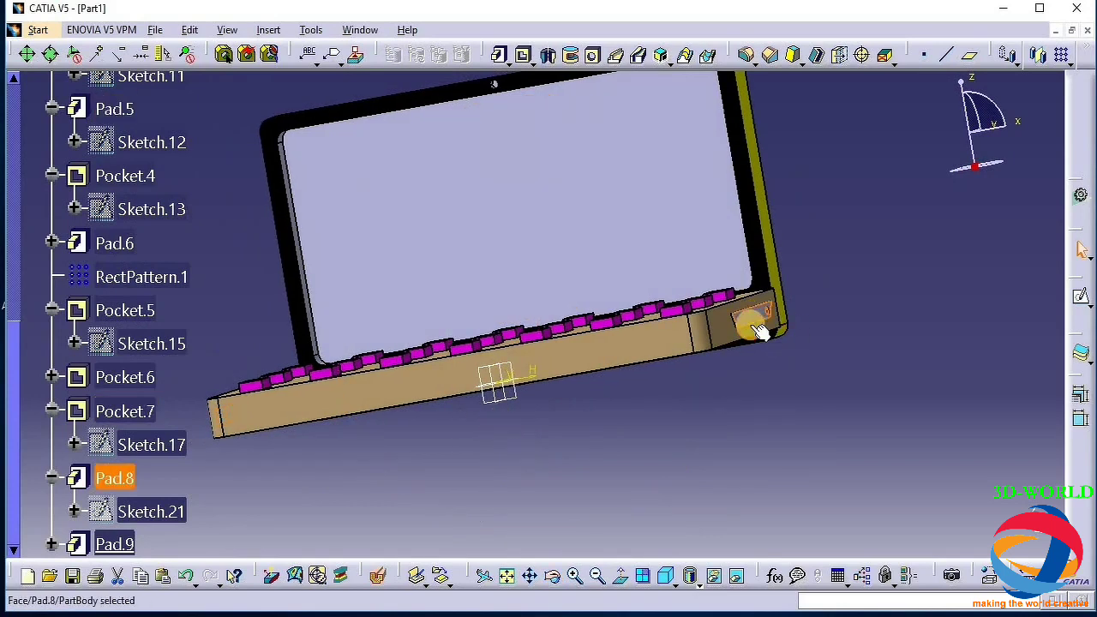
right_click(747, 317)
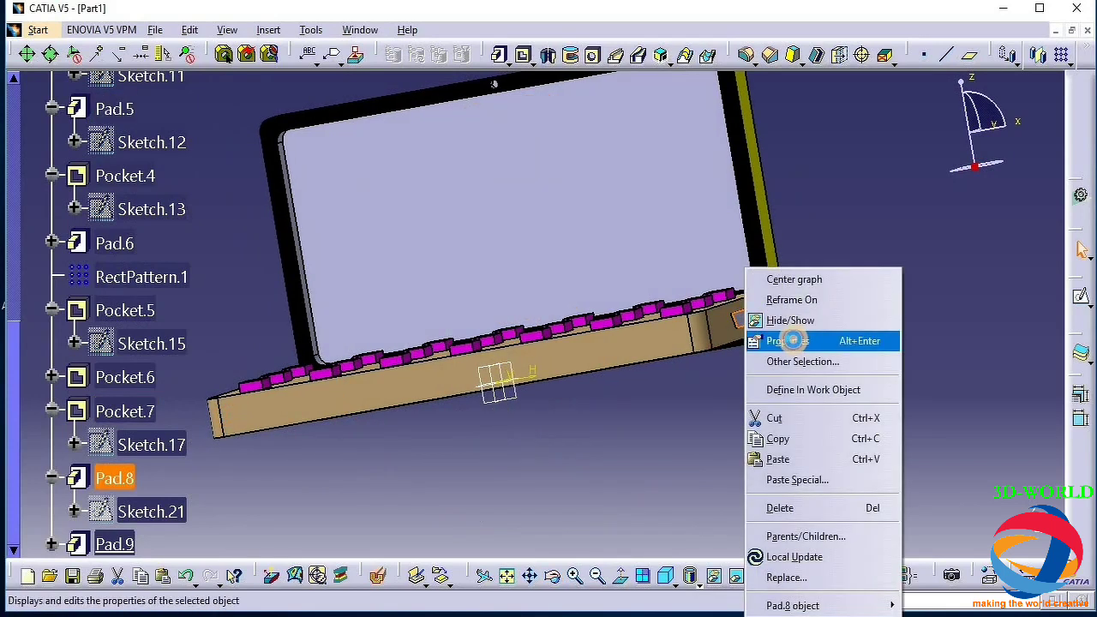
left_click(784, 337)
left_click(573, 230)
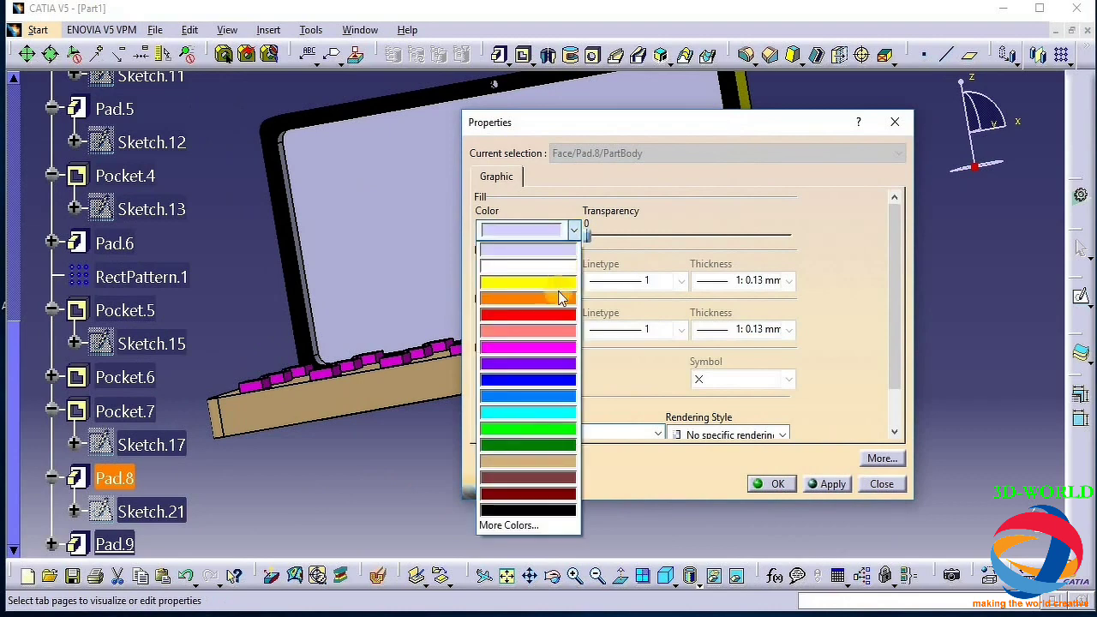
left_click(683, 487)
left_click(768, 484)
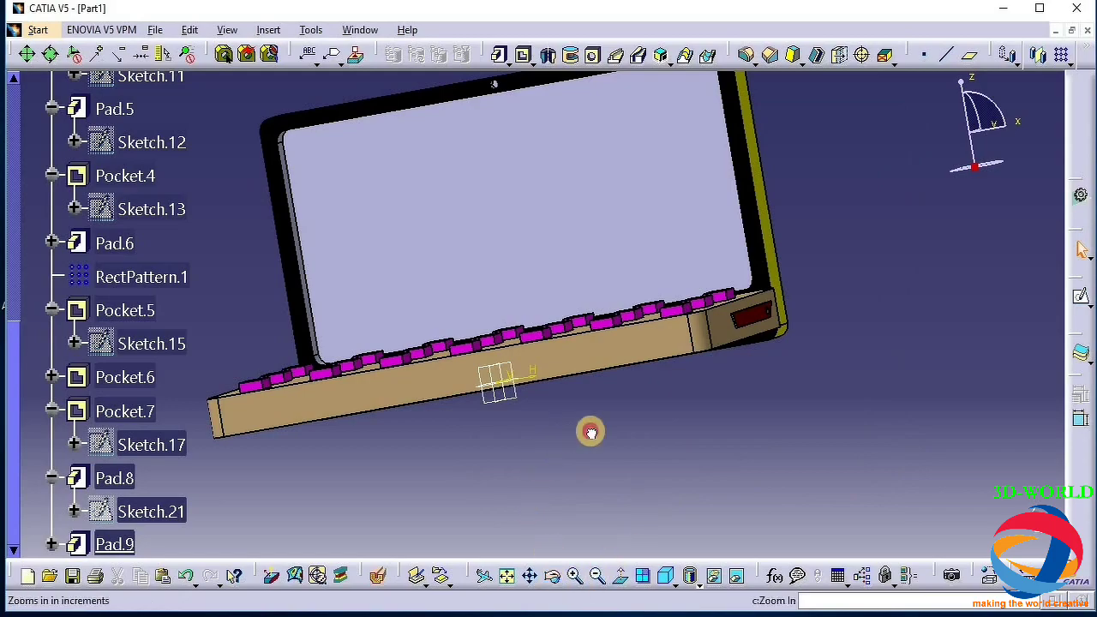
left_click_drag(508, 488, 526, 419)
left_click(551, 575)
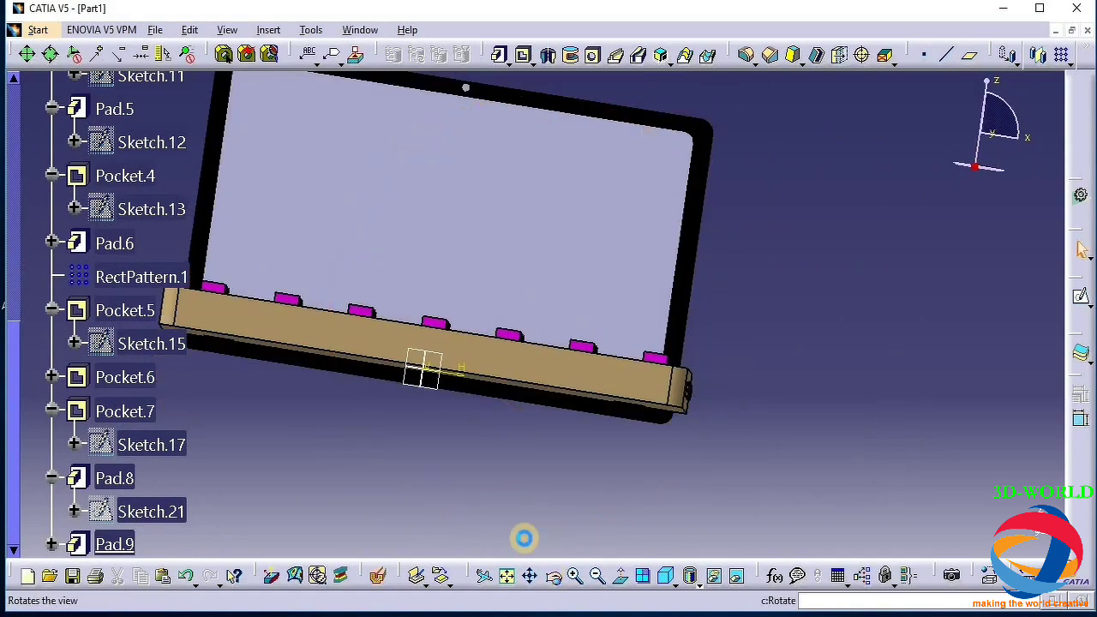
left_click_drag(517, 536, 526, 500)
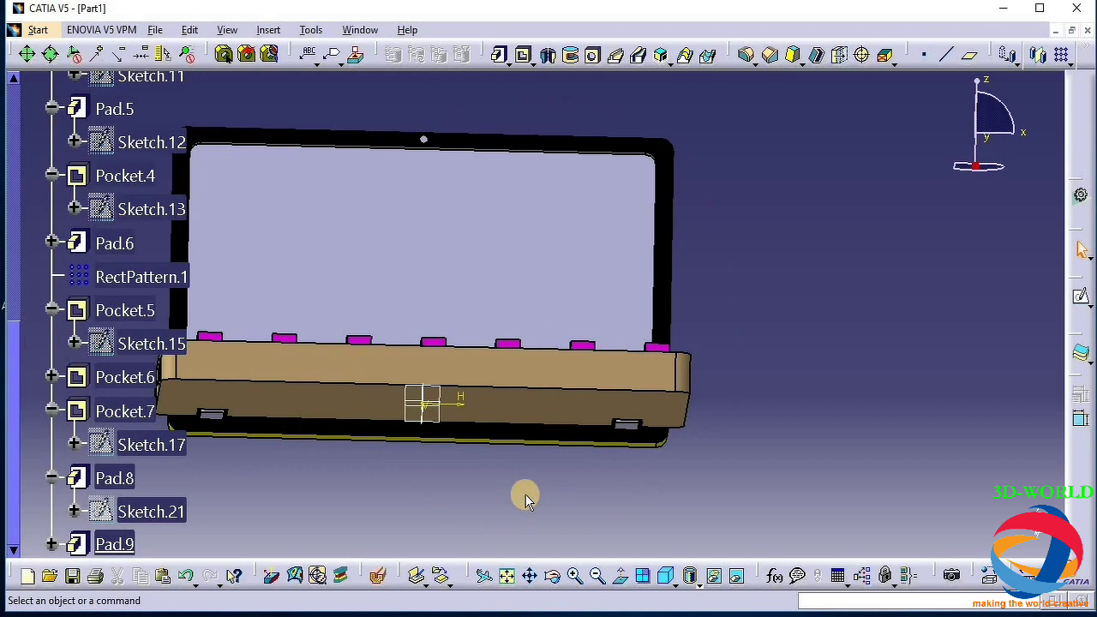
left_click(507, 482)
mouse_move(532, 509)
left_mouse_down()
mouse_move(511, 509)
mouse_move(522, 495)
left_mouse_up()
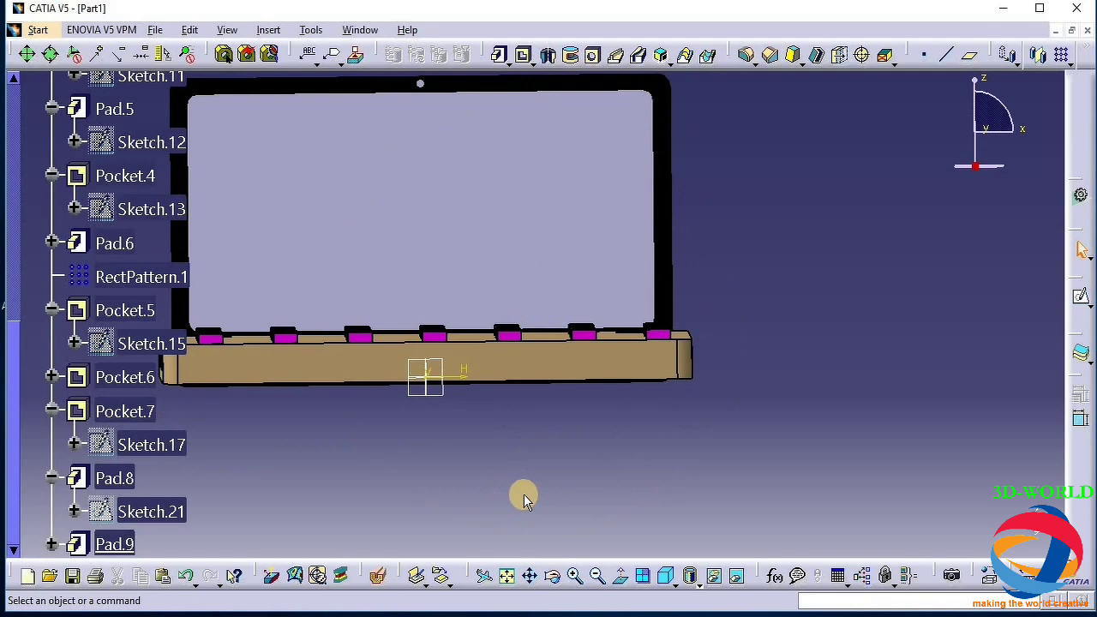